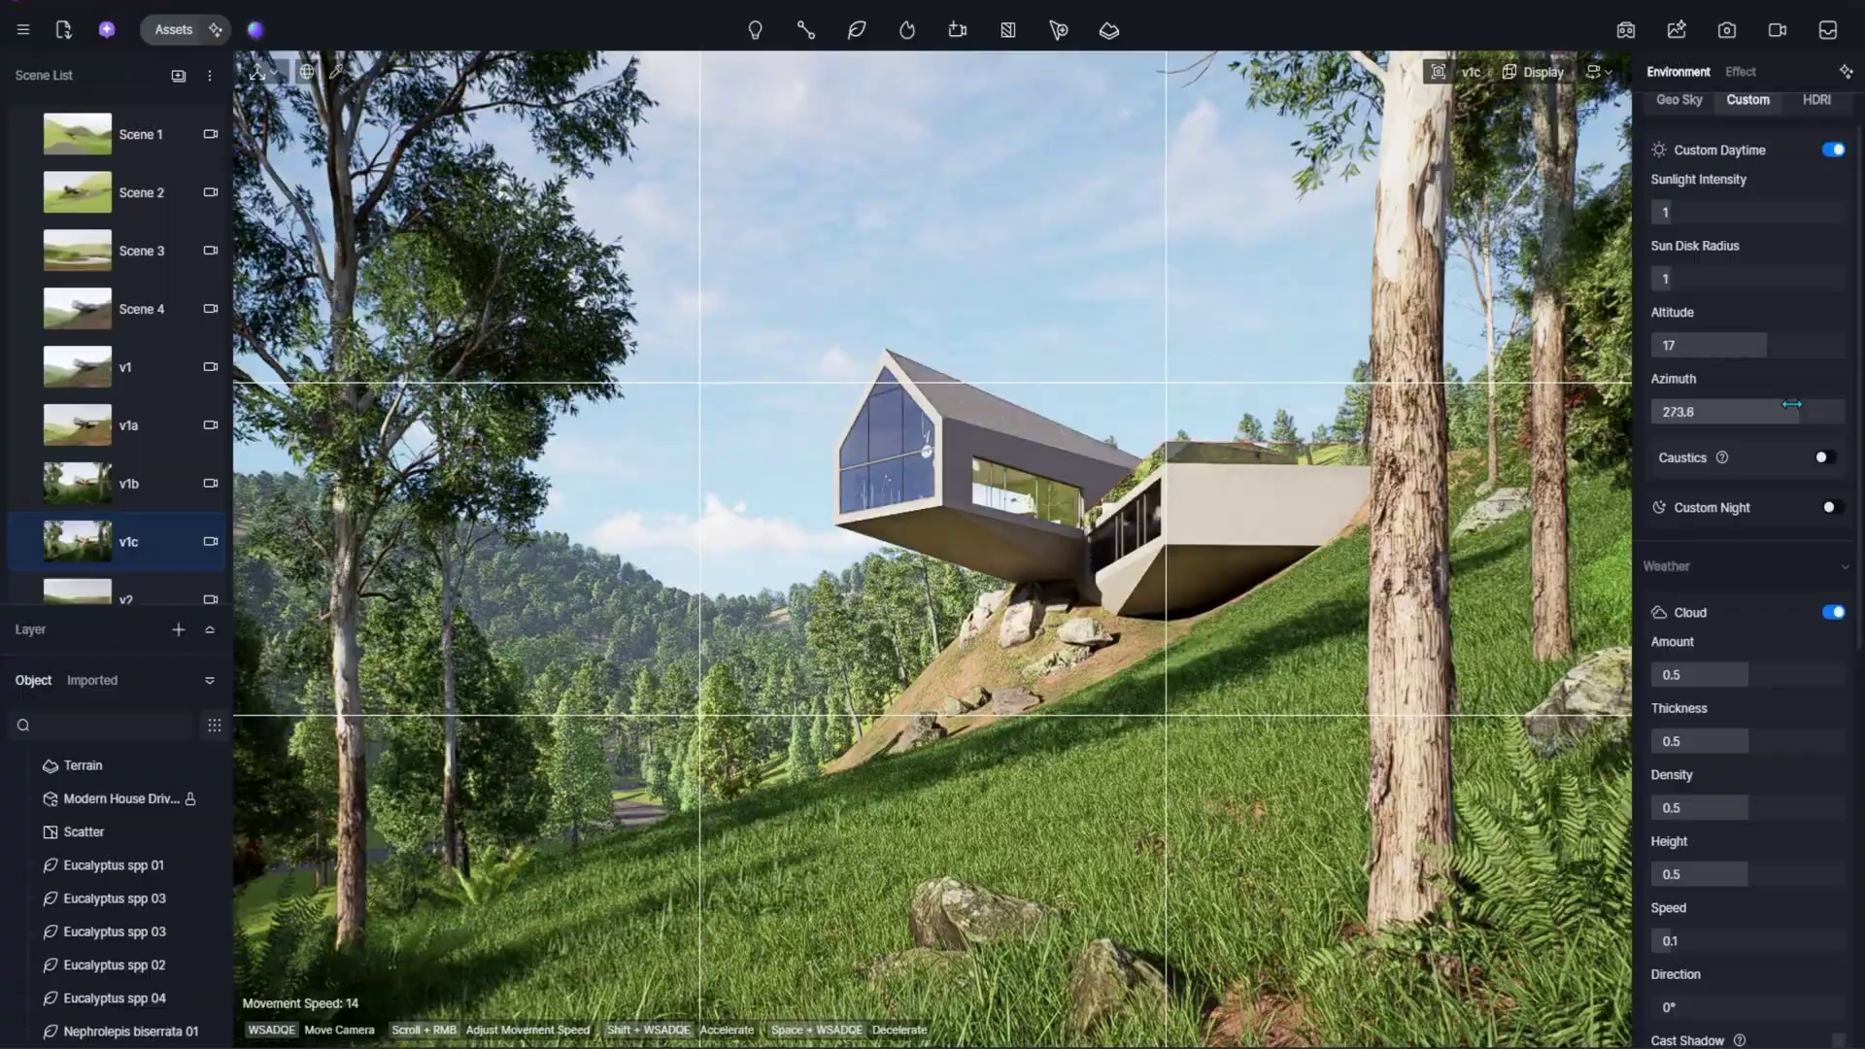
# Step: Lower the sun azimuth of the custom daytime sky in scene v1c
pyautogui.moveTo(1794, 402); pyautogui.dragTo(1721, 409)
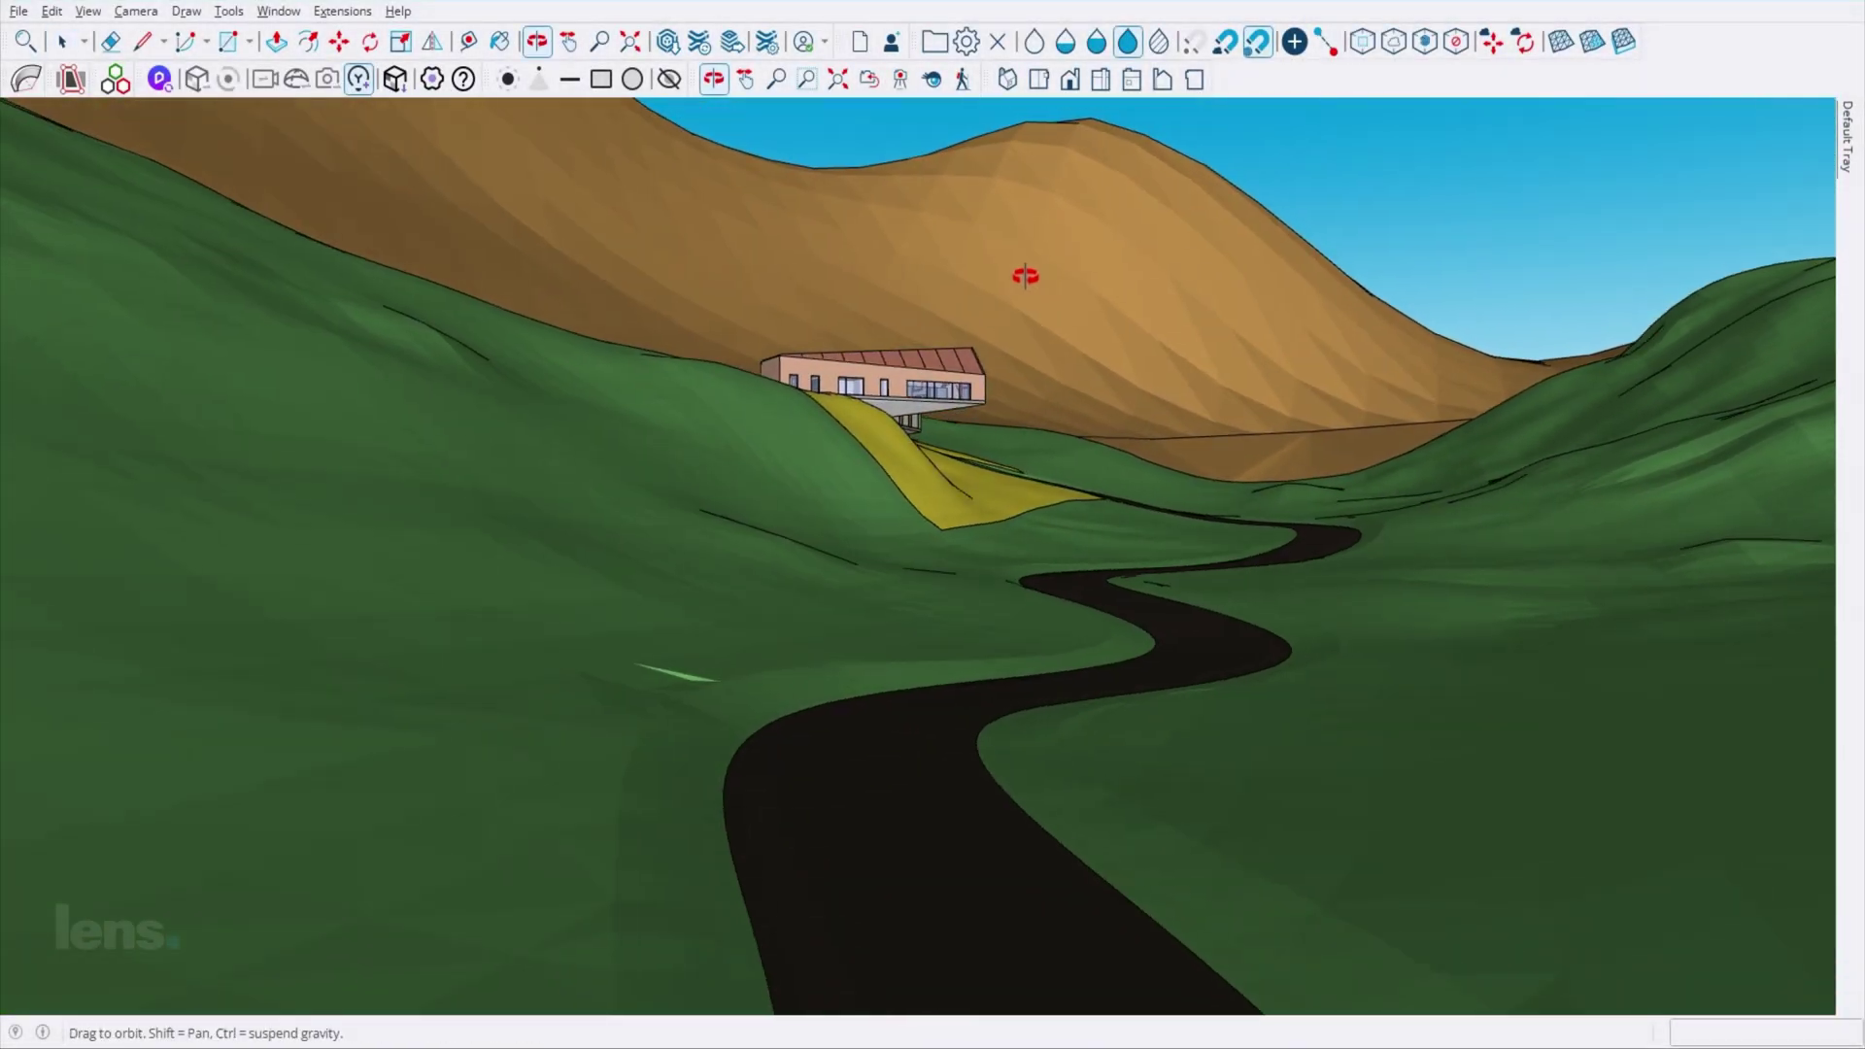
# Step: Add a scene that saves the view along the winding road toward the house
pyautogui.press('space')
pyautogui.click(52, 11)
pyautogui.moveTo(88, 10)
pyautogui.click(268, 408)
pyautogui.click(994, 616)
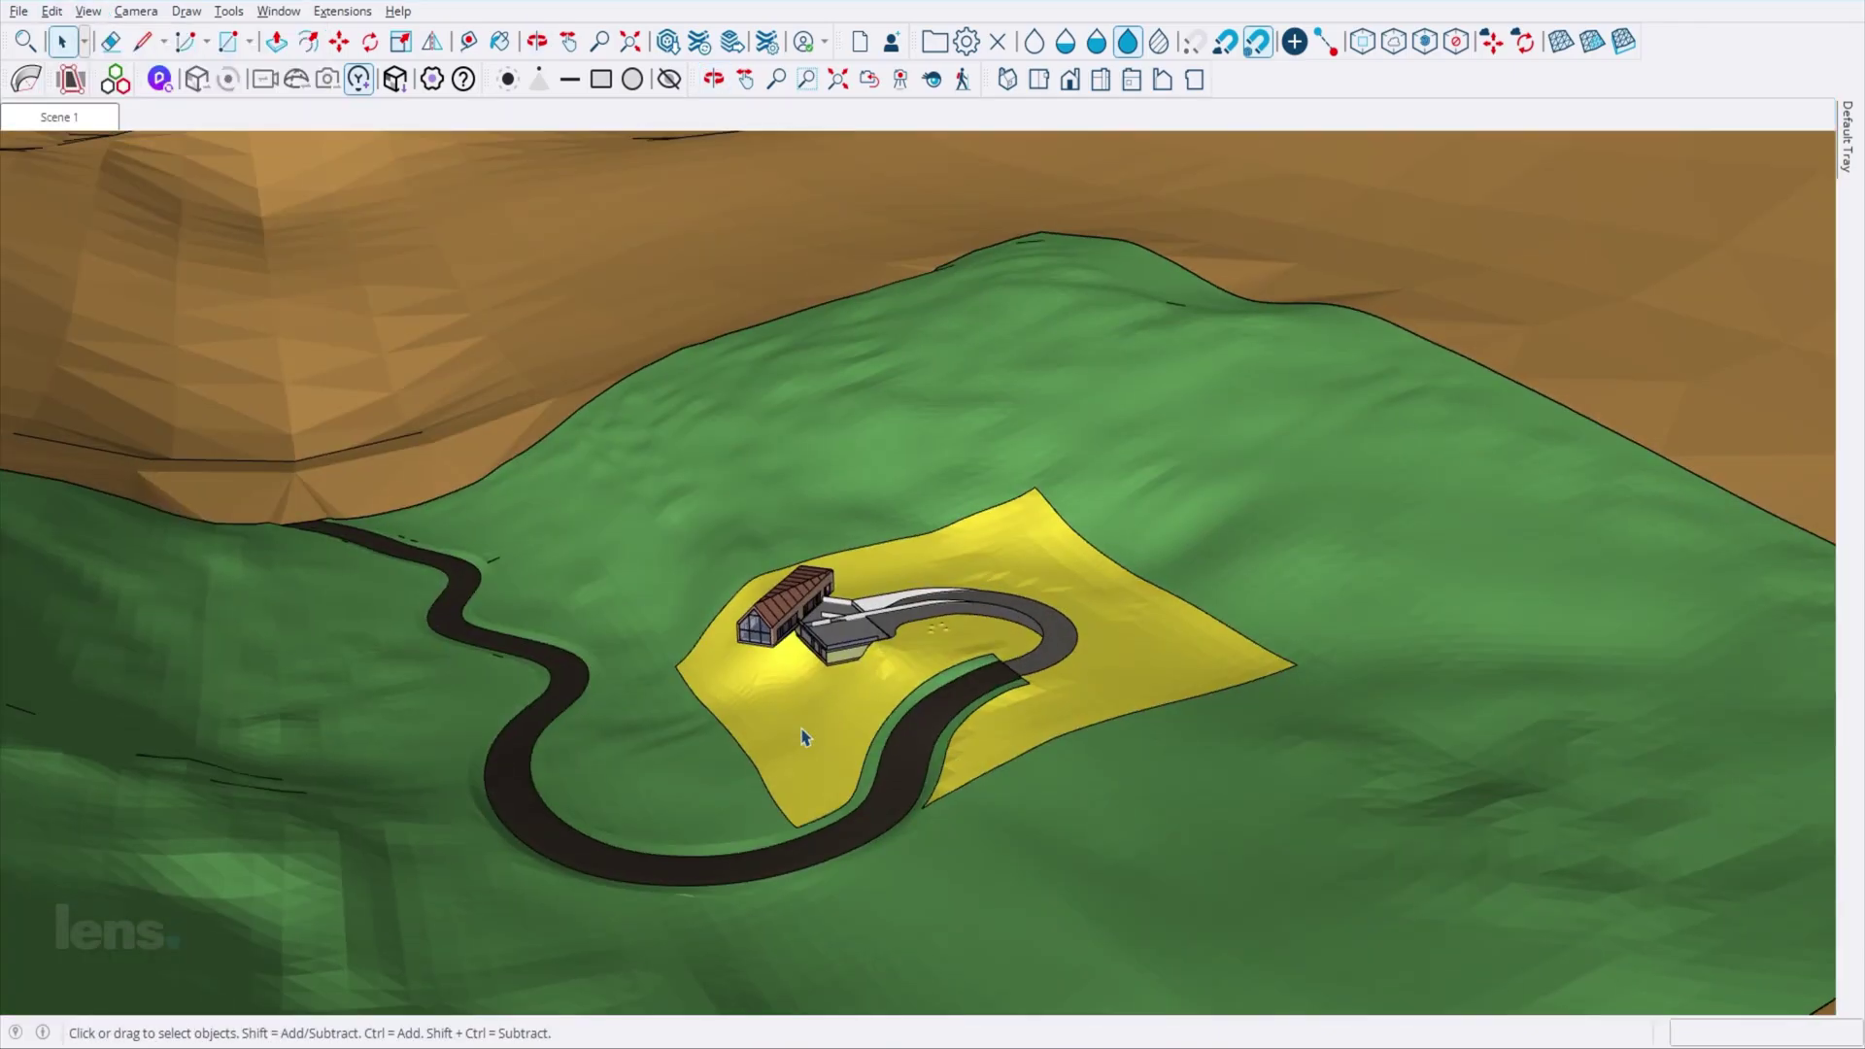
# Step: Frame a low perspective of the cantilevered house from the valley side, with the road and hillside in view
pyautogui.scroll(5, 802, 738)
pyautogui.moveTo(799, 645); pyautogui.dragTo(684, 502, button='middle')
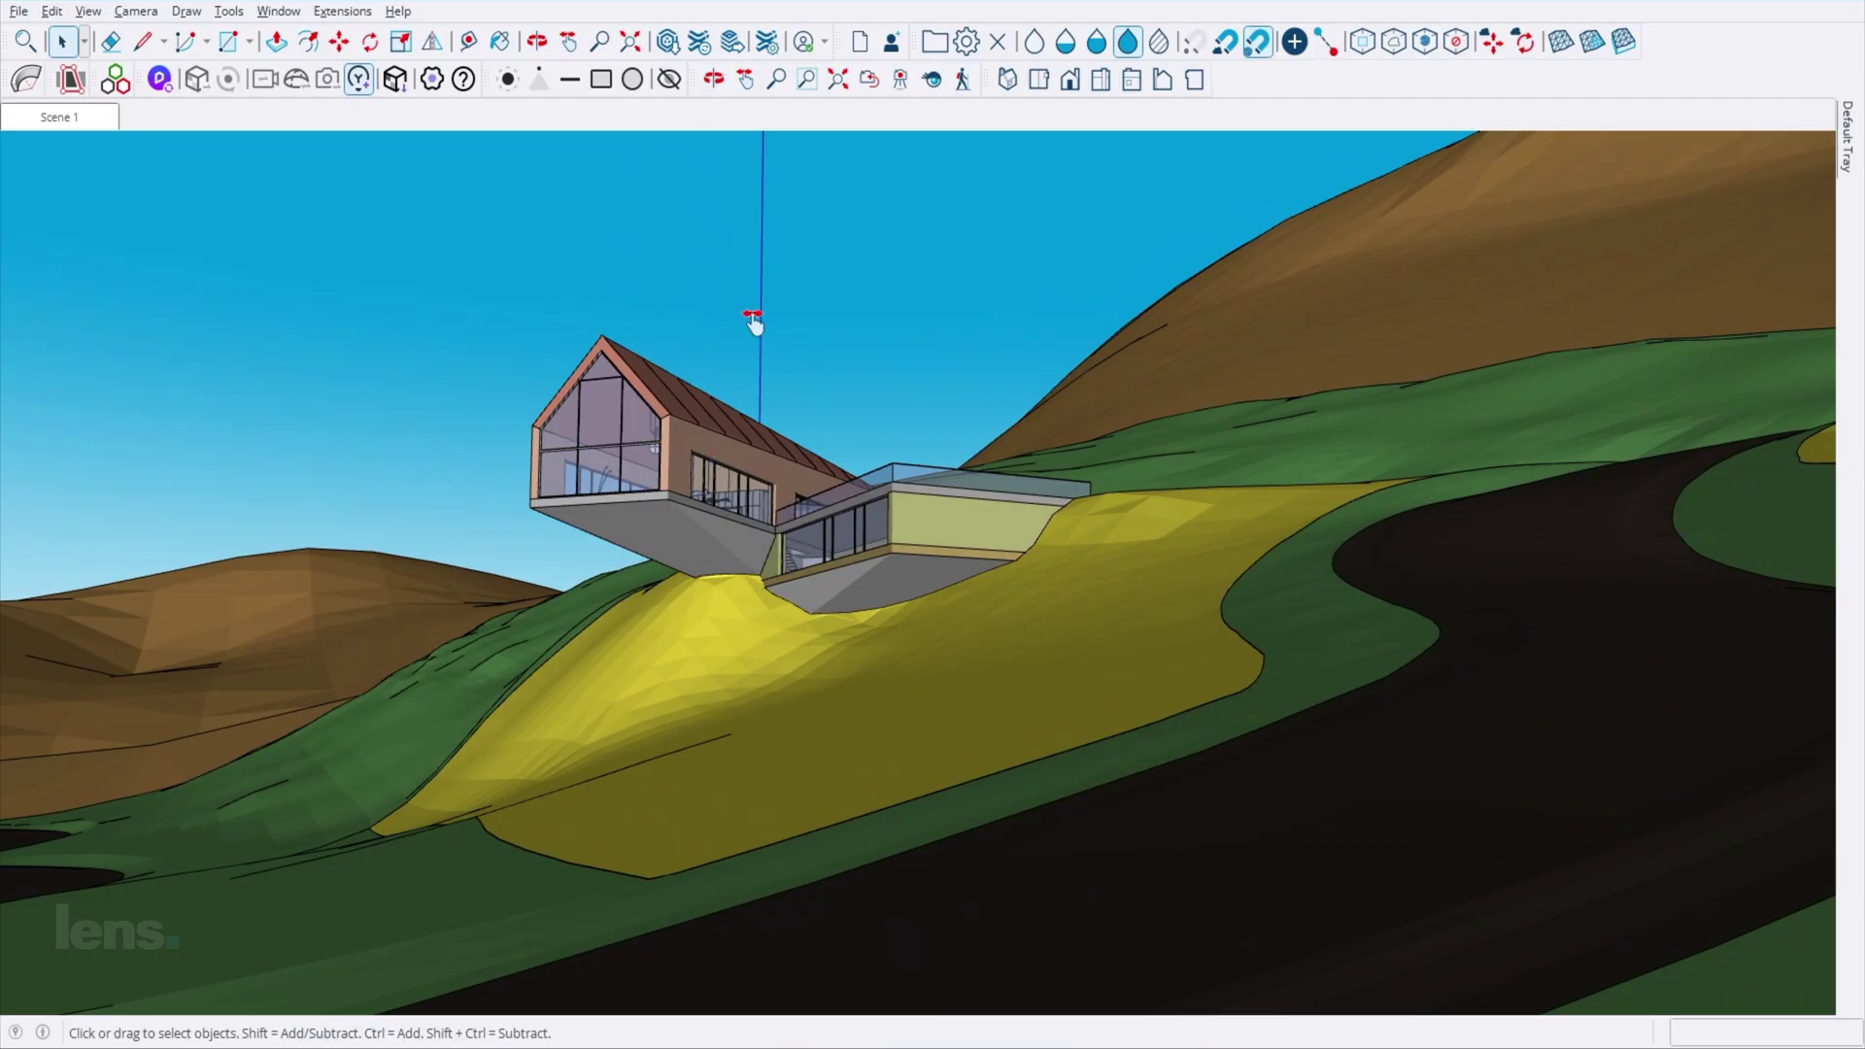
pyautogui.moveTo(690, 406); pyautogui.dragTo(722, 351)
pyautogui.scroll(-10, 743, 459)
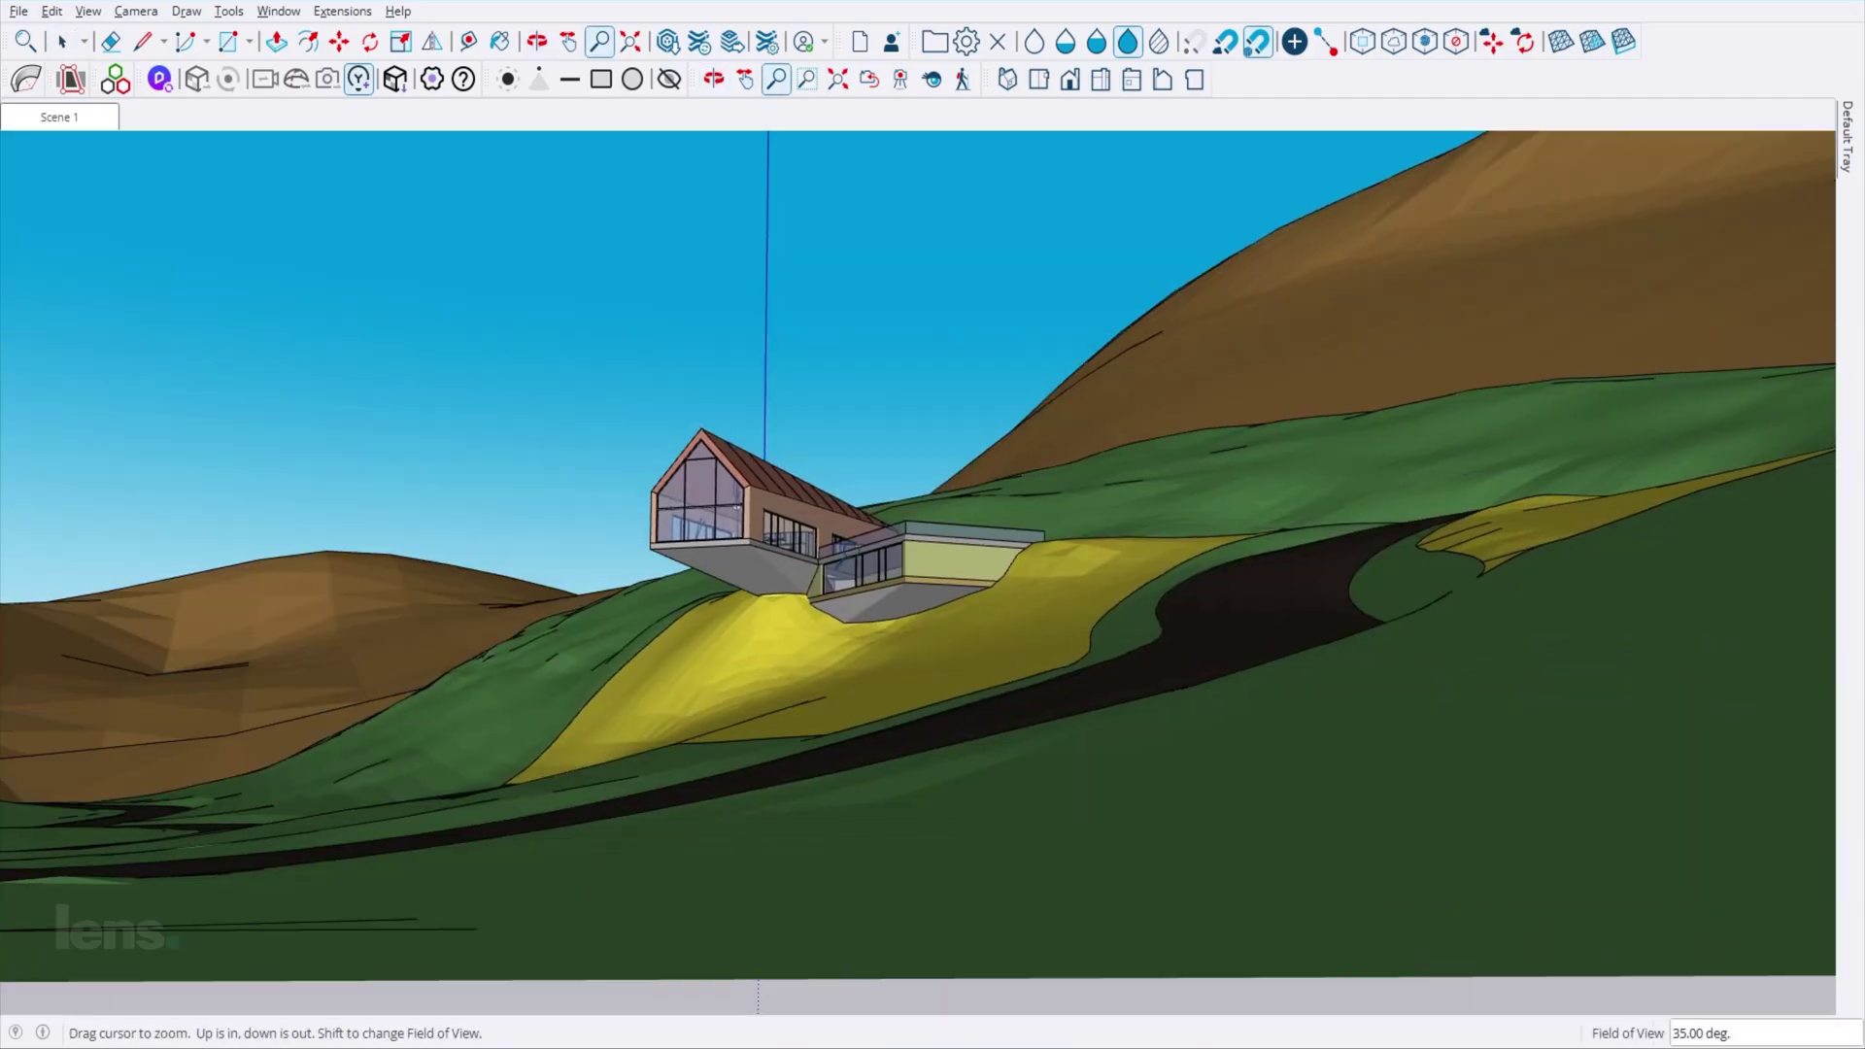
pyautogui.press('o')
pyautogui.moveTo(598, 342); pyautogui.dragTo(770, 412)
pyautogui.press('z')
pyautogui.moveTo(770, 412); pyautogui.dragTo(844, 415, button='middle')
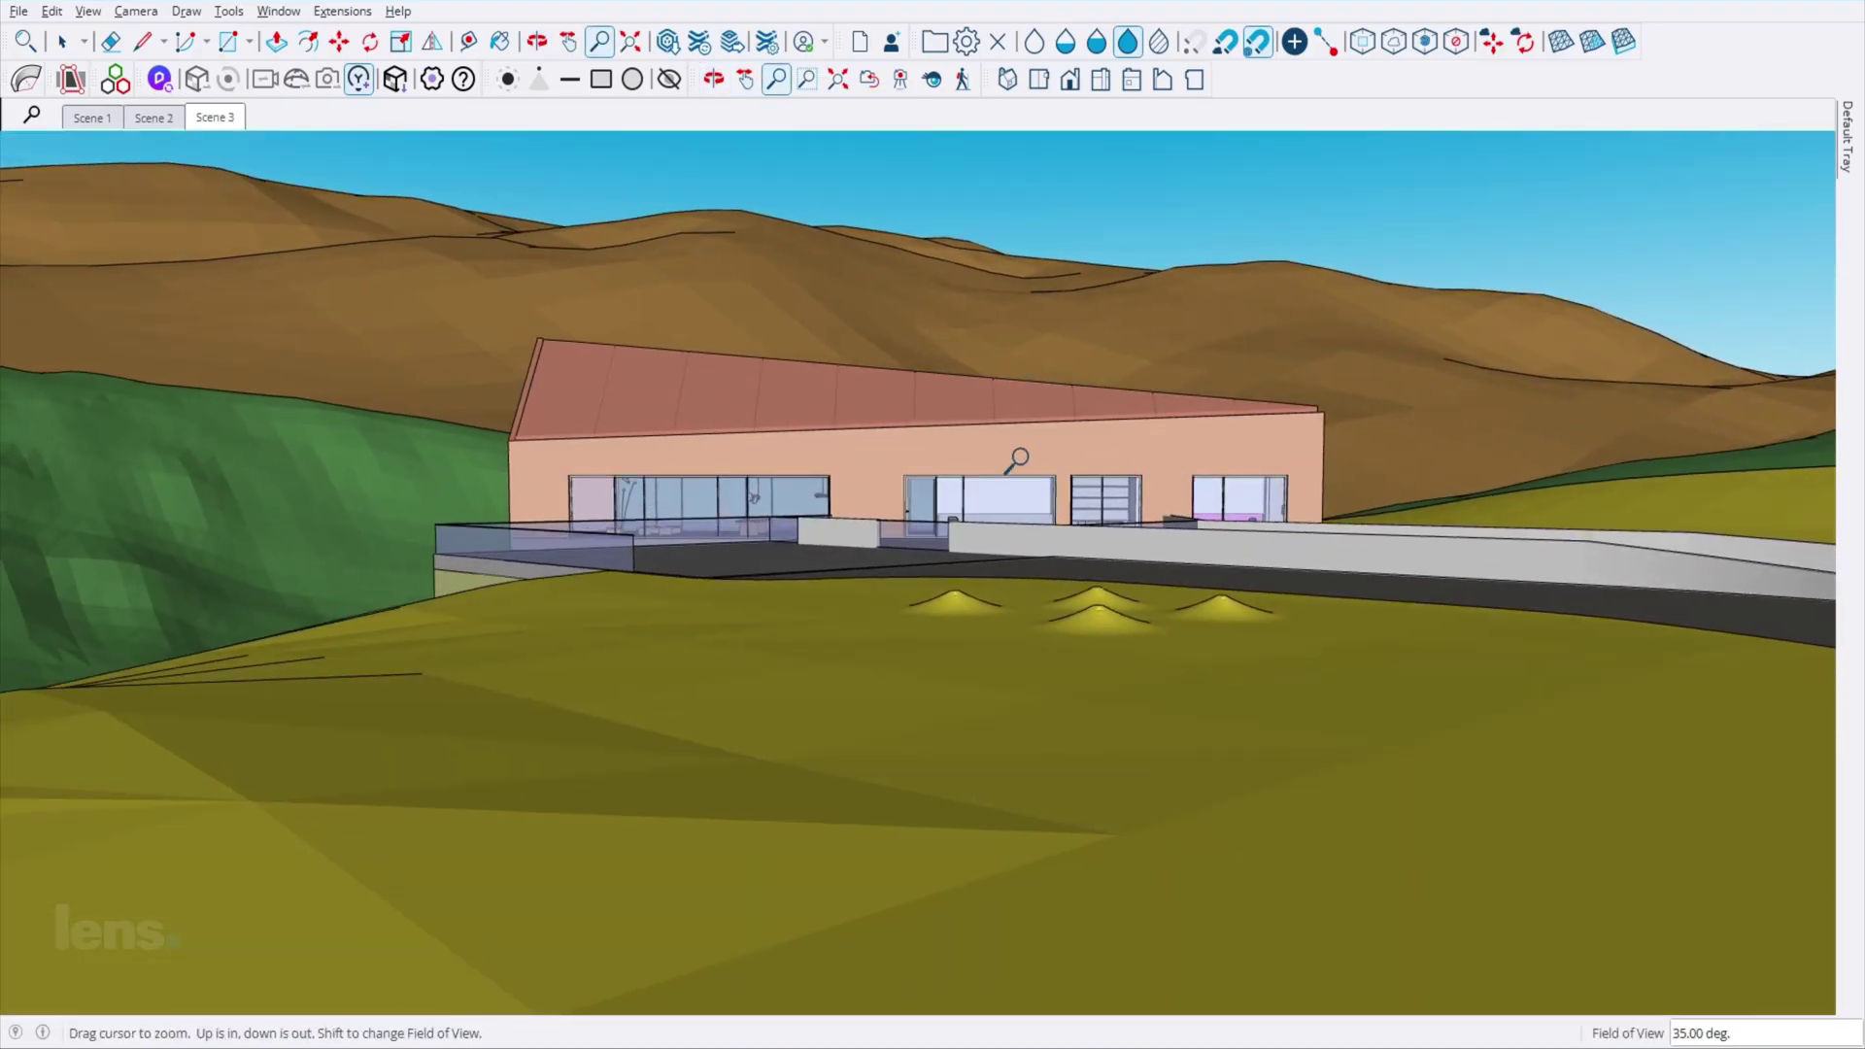
# Step: Frame a close, low view from beneath the house's cantilever for another scene
pyautogui.press('o')
pyautogui.moveTo(1012, 458); pyautogui.dragTo(1263, 292)
pyautogui.press('z')
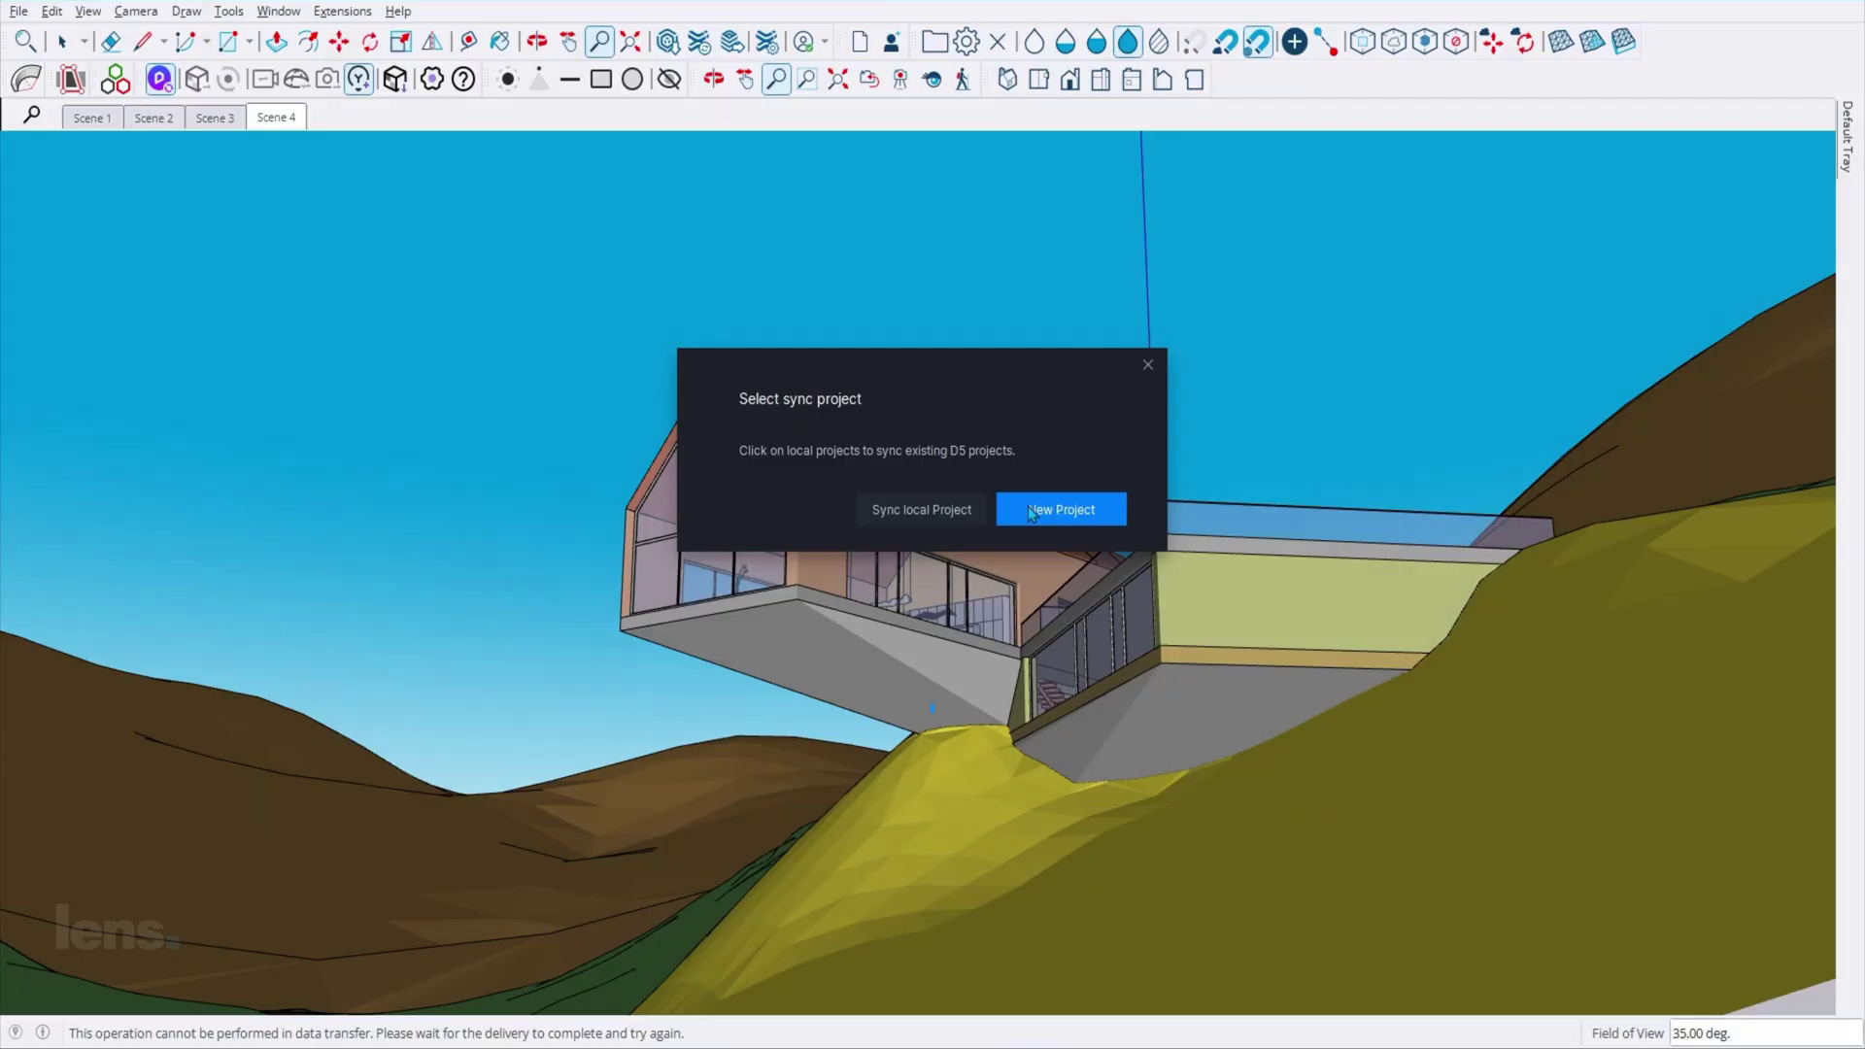
# Step: Sync the model to a new D5 Render project and resize its viewport to sit beside SketchUp
pyautogui.click(1032, 510)
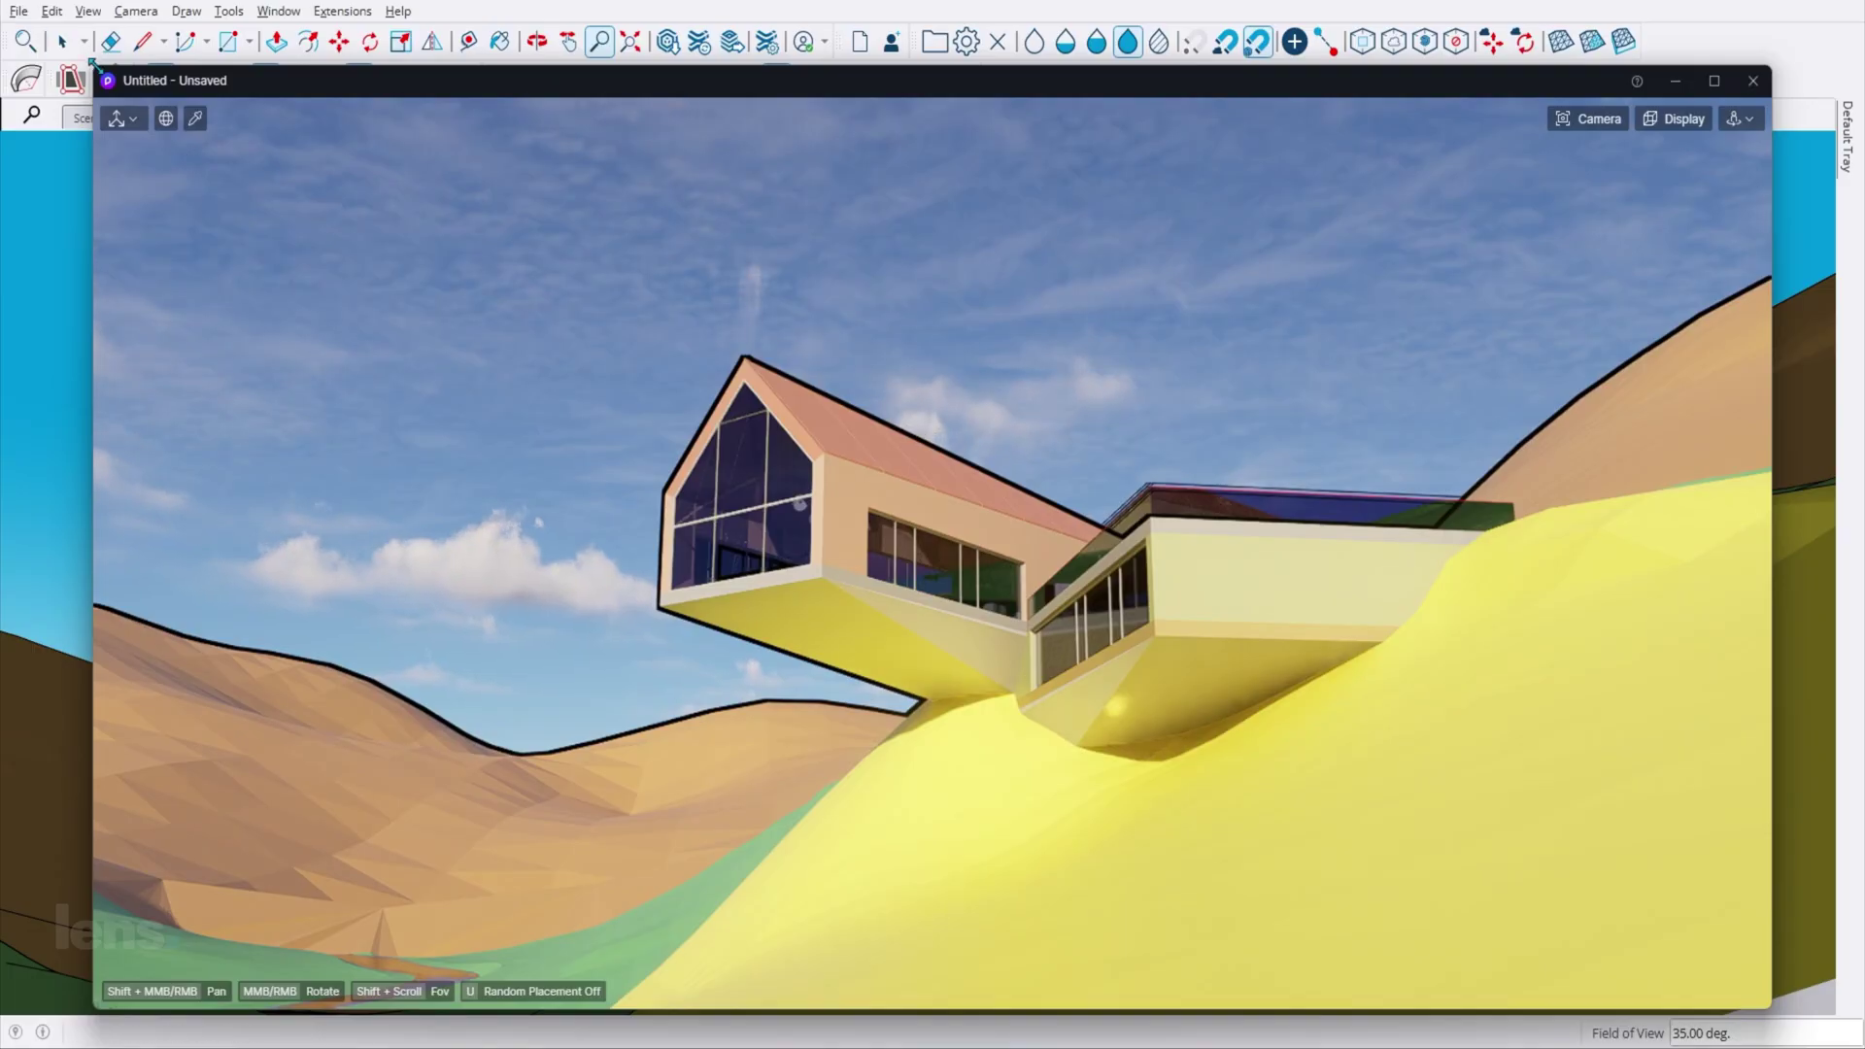
pyautogui.moveTo(92, 63); pyautogui.dragTo(833, 200)
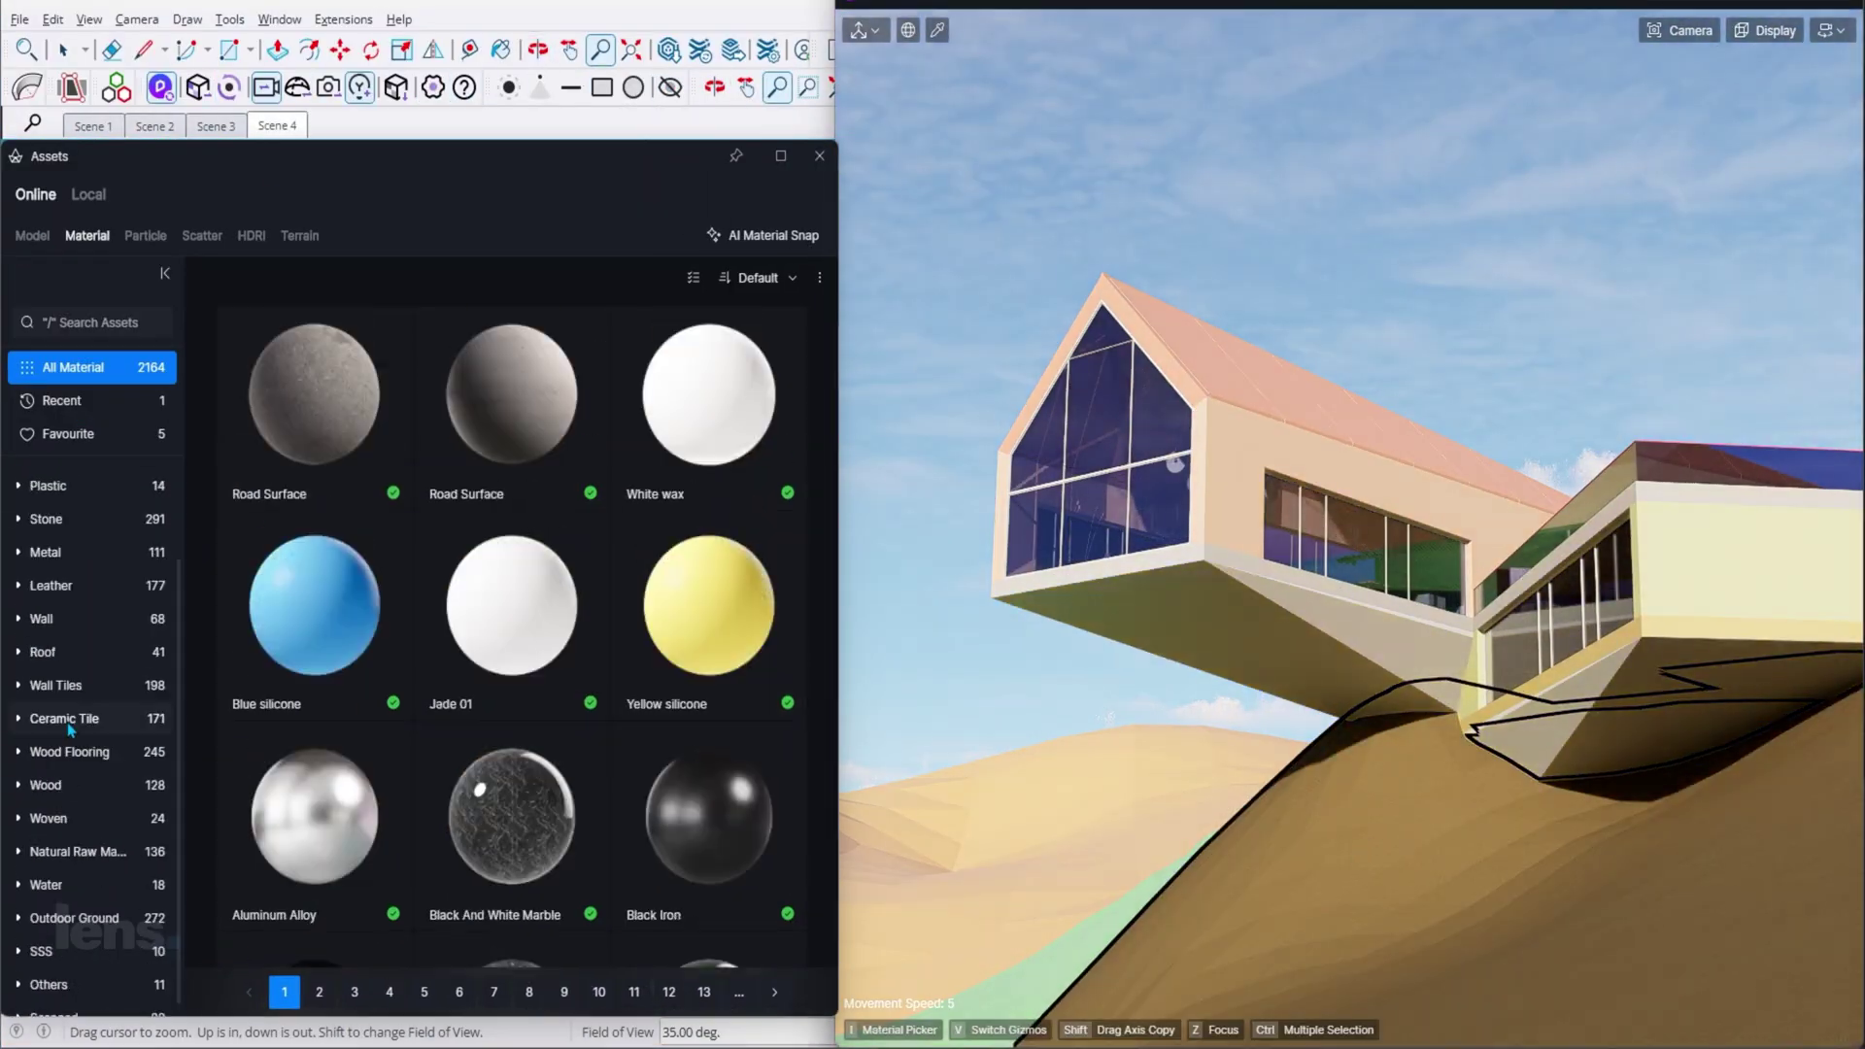
# Step: Apply a library material to the terrain and enable triplanar mapping for the selected hillside material
pyautogui.click(83, 661)
pyautogui.moveTo(679, 521); pyautogui.dragTo(987, 894)
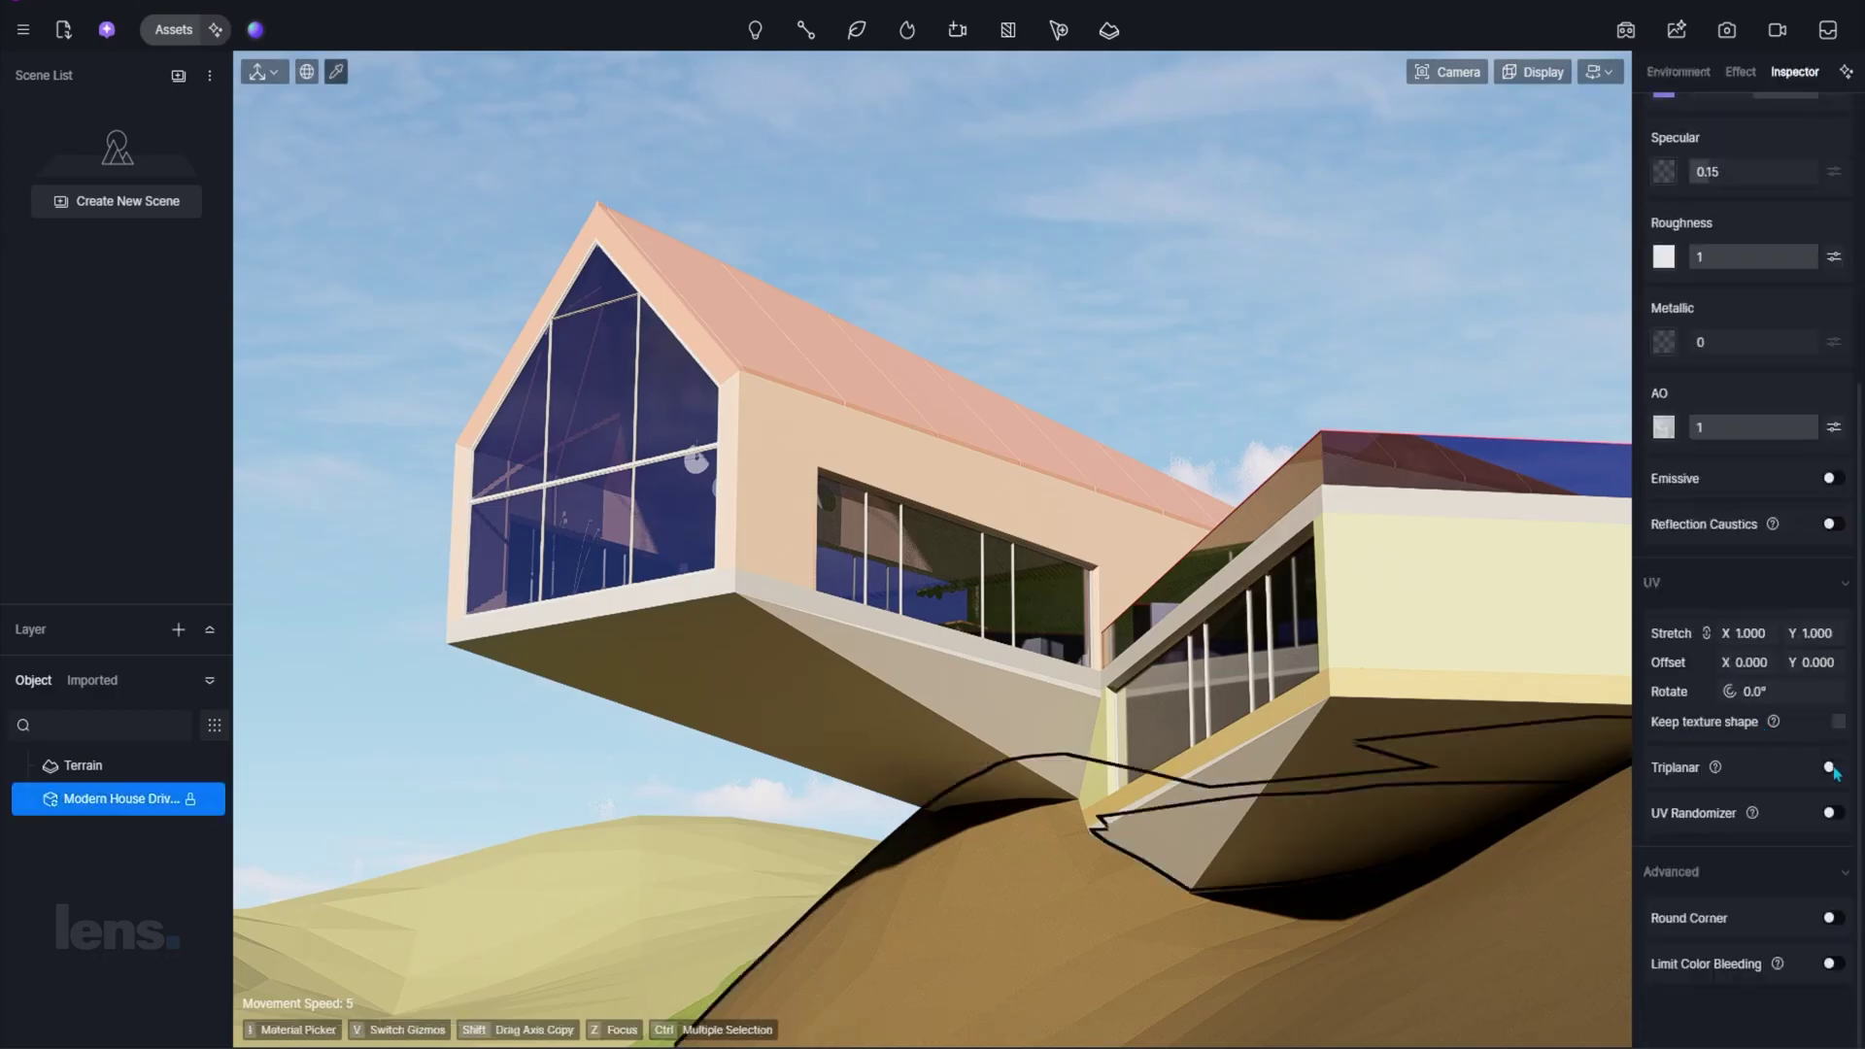
pyautogui.click(1831, 768)
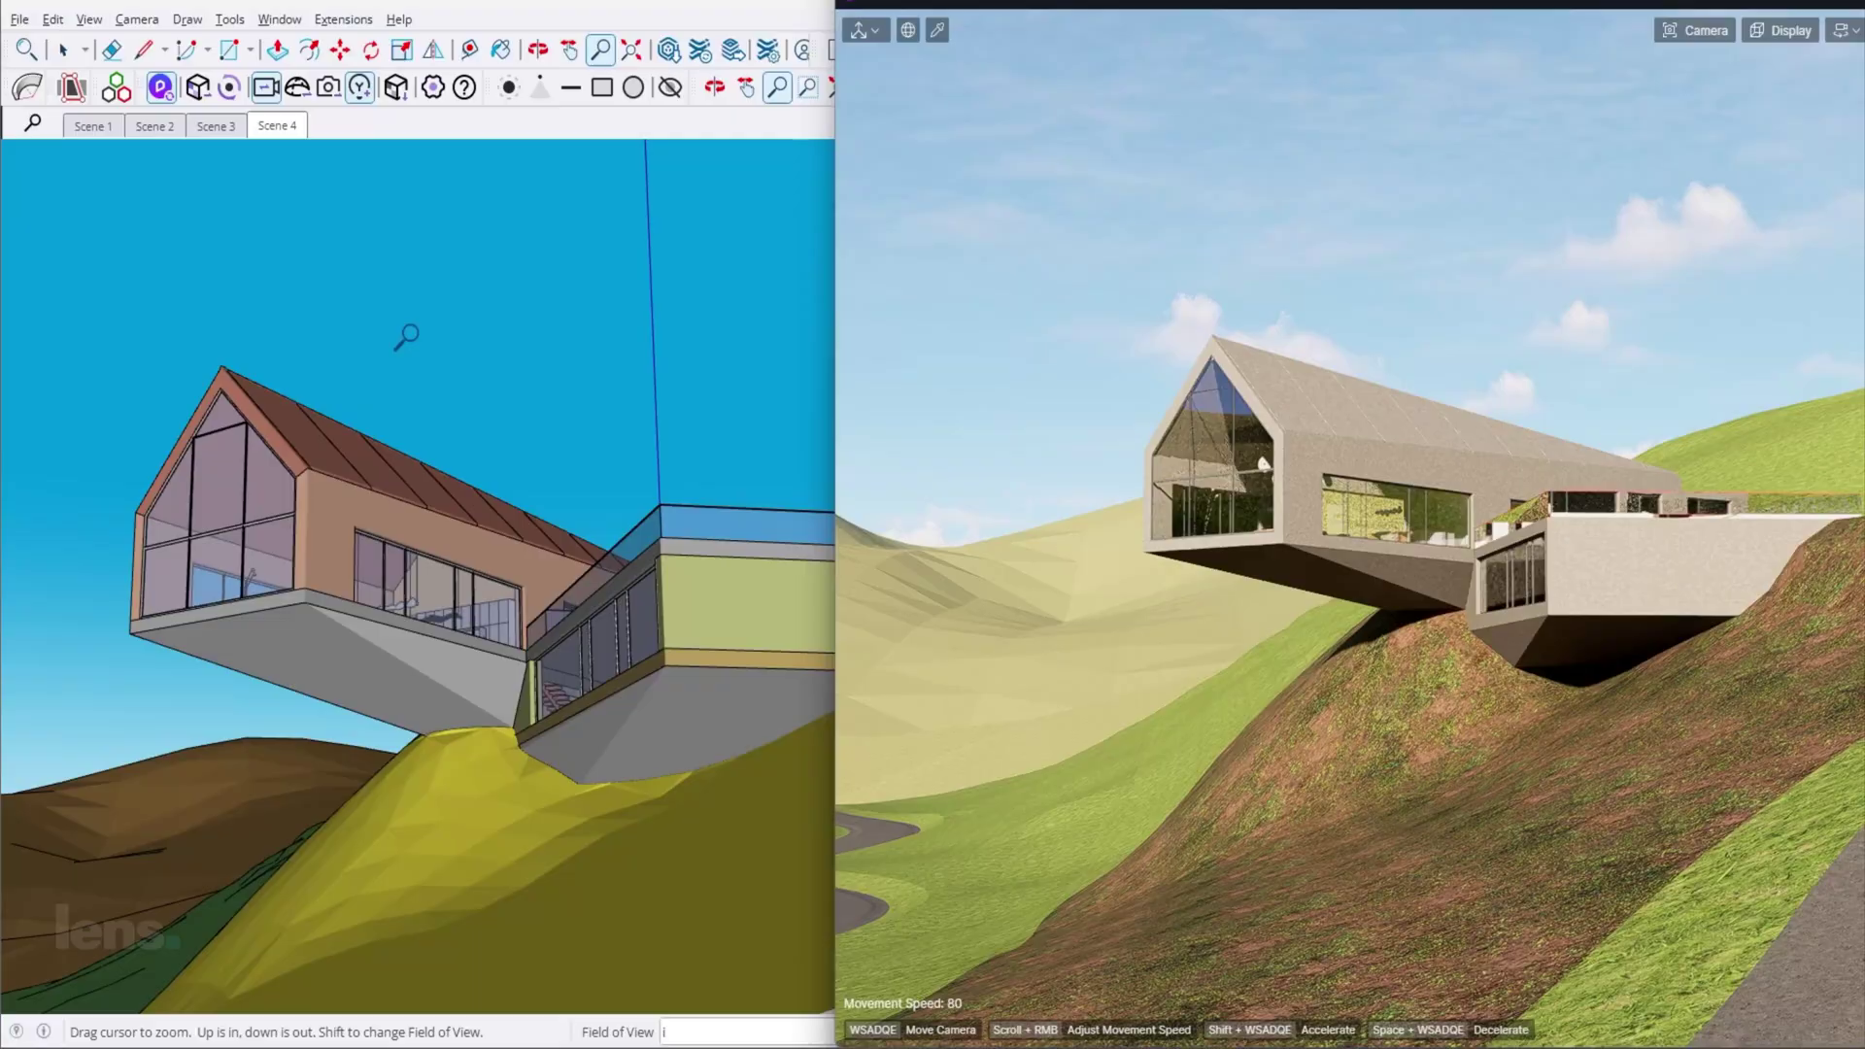
# Step: Recall Scene 1 in SketchUp and save the cantilevered house view as scene v1 in D5 Render
pyautogui.click(84, 129)
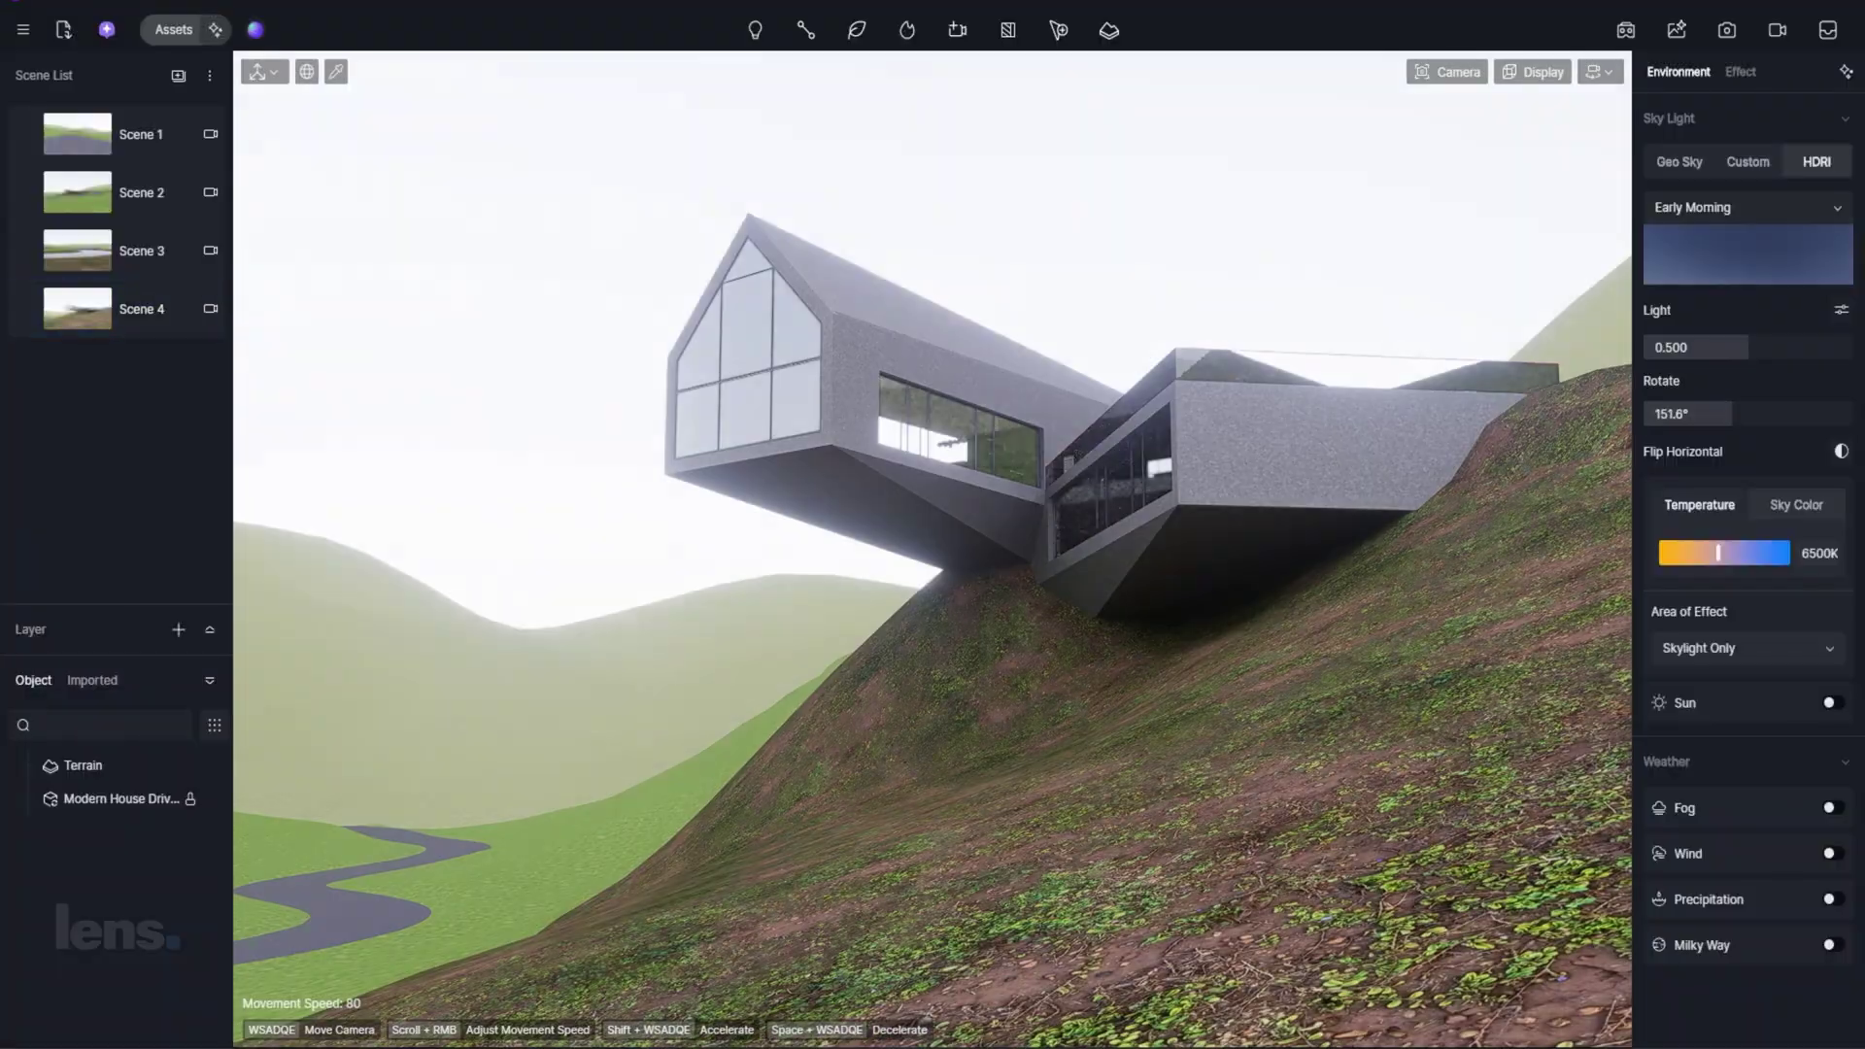
pyautogui.click(177, 76)
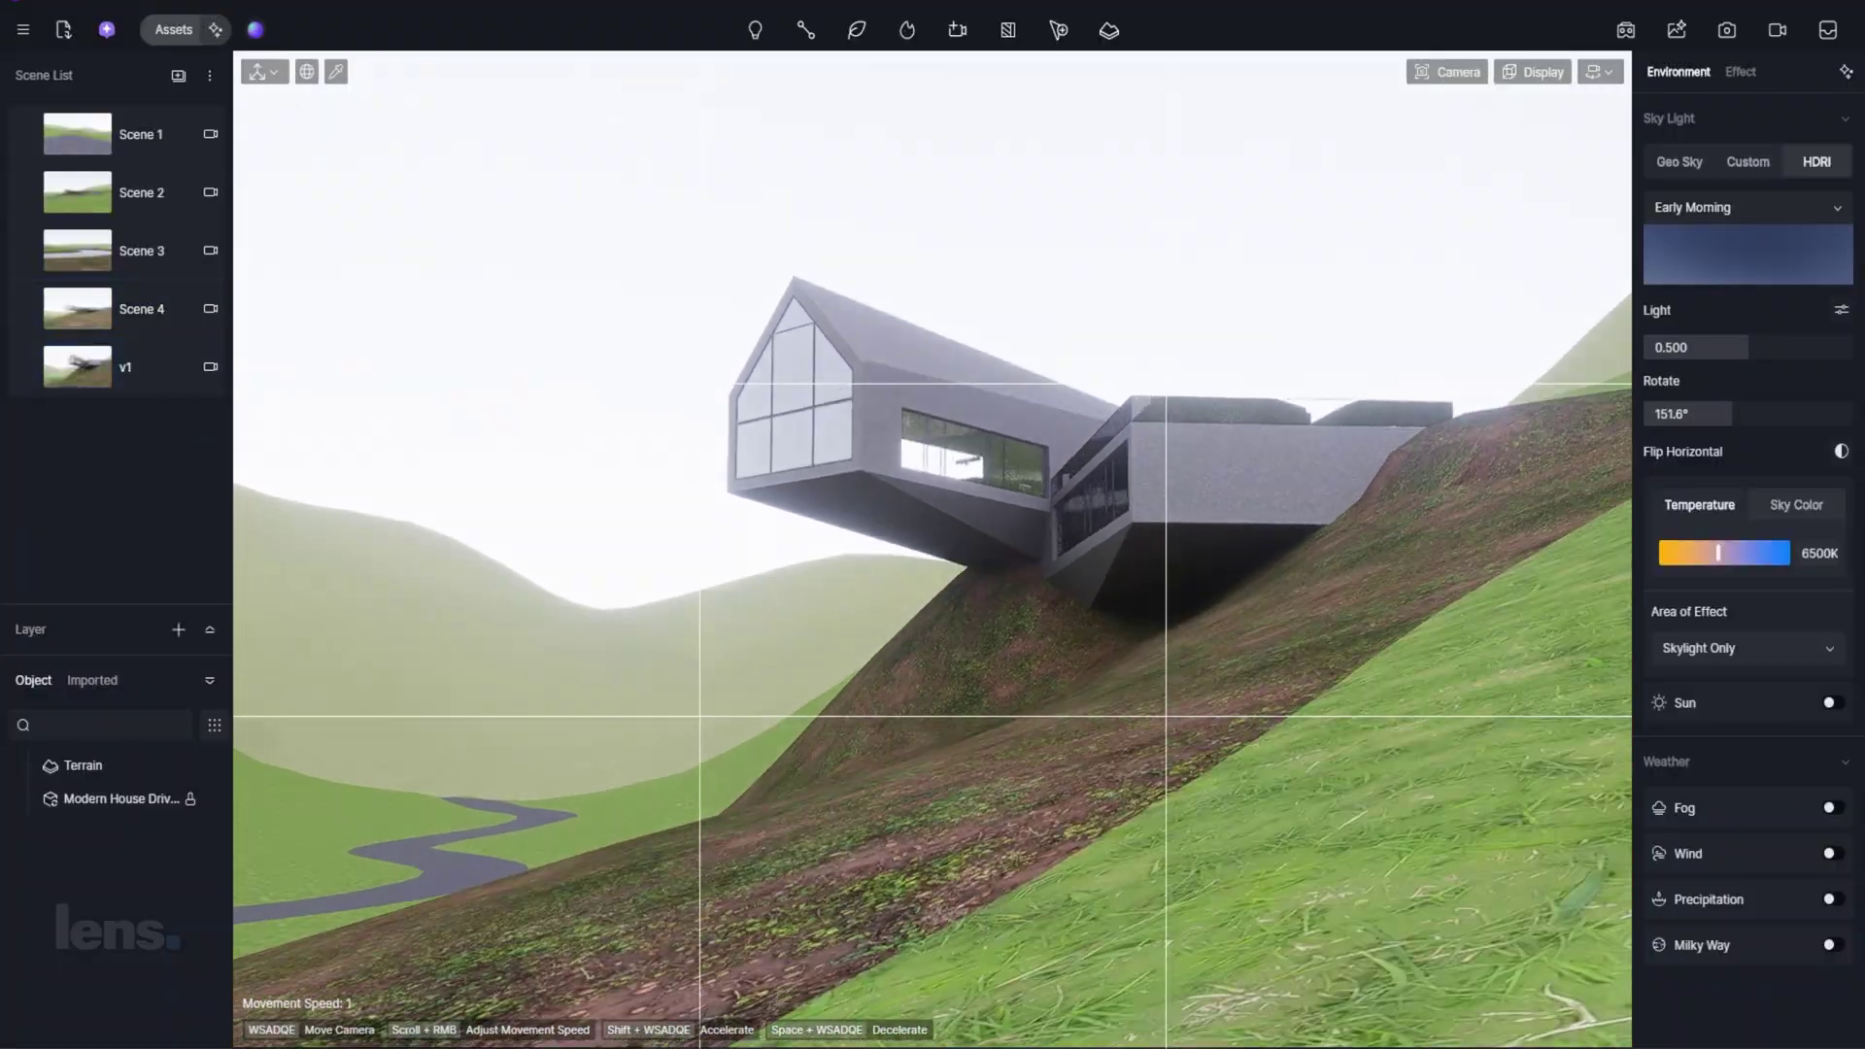
# Step: Pull the camera back to include the road below the house and set the HDRI sky to Cloudy
pyautogui.scroll(1, 932, 549)
pyautogui.press('s')
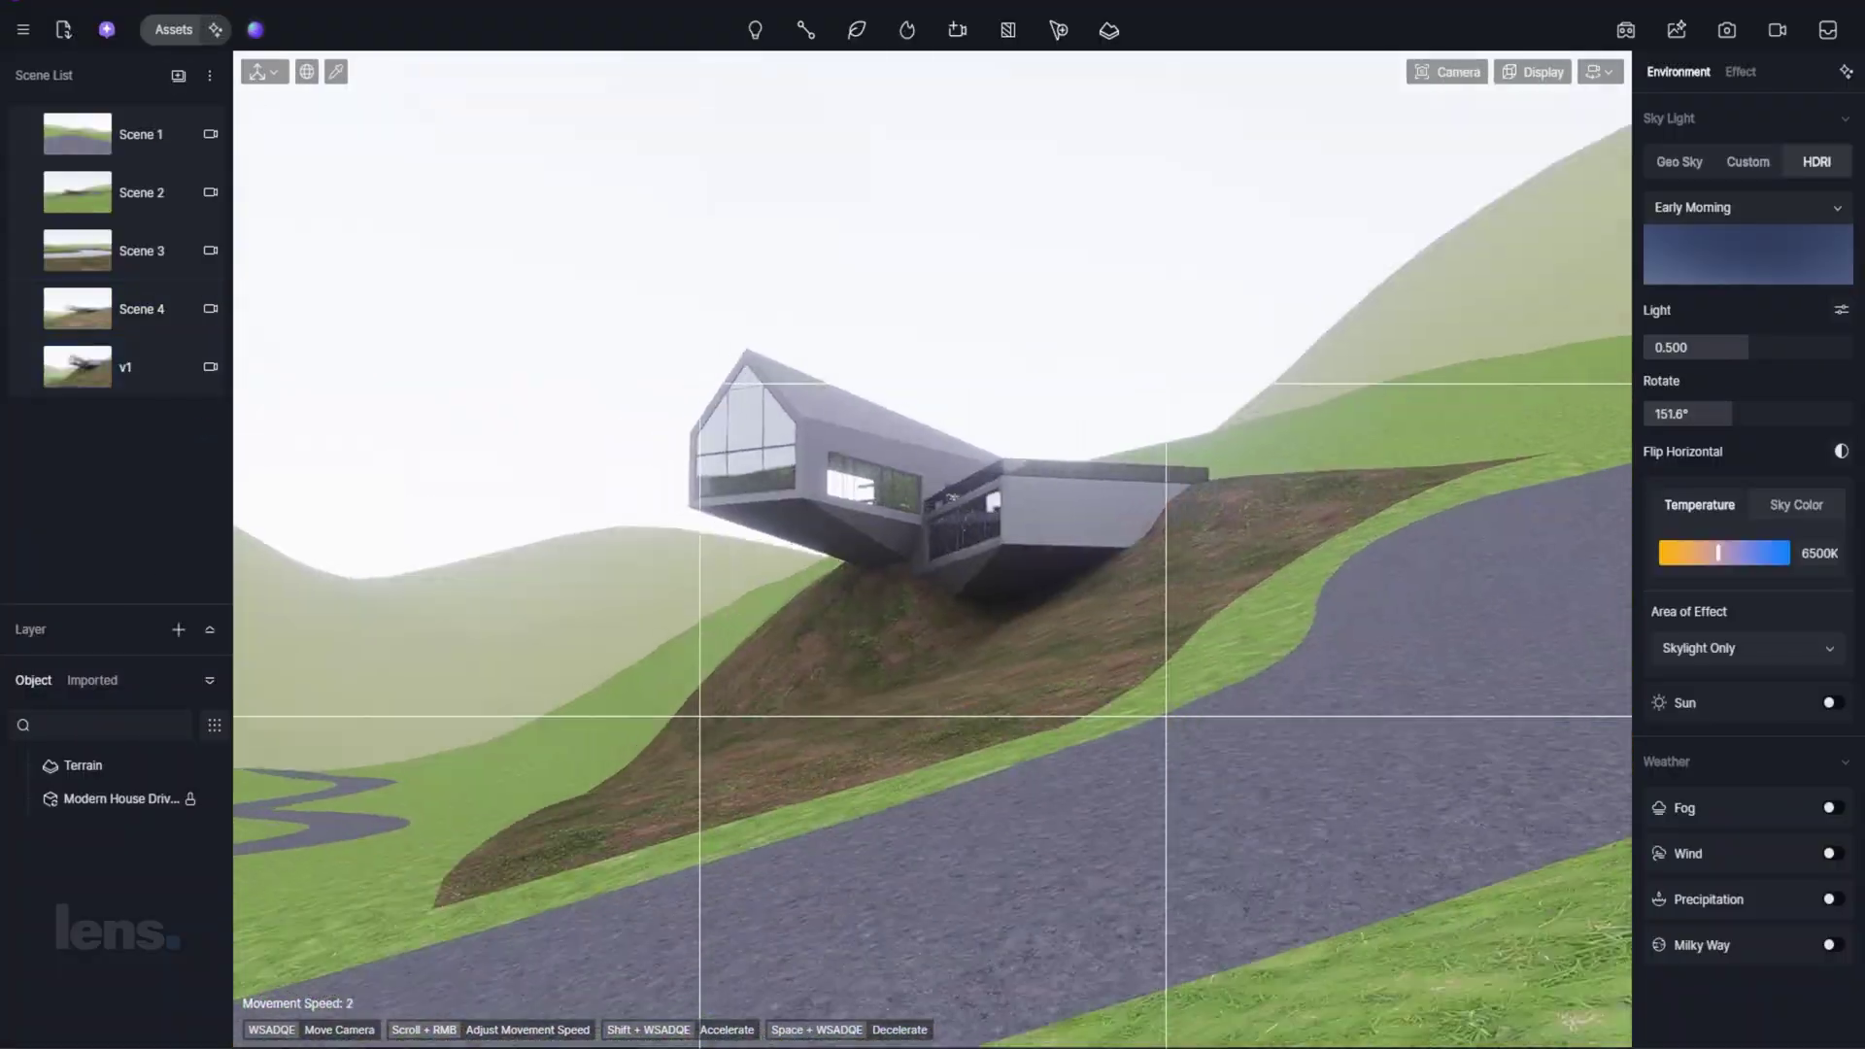
pyautogui.click(1747, 207)
pyautogui.click(1728, 396)
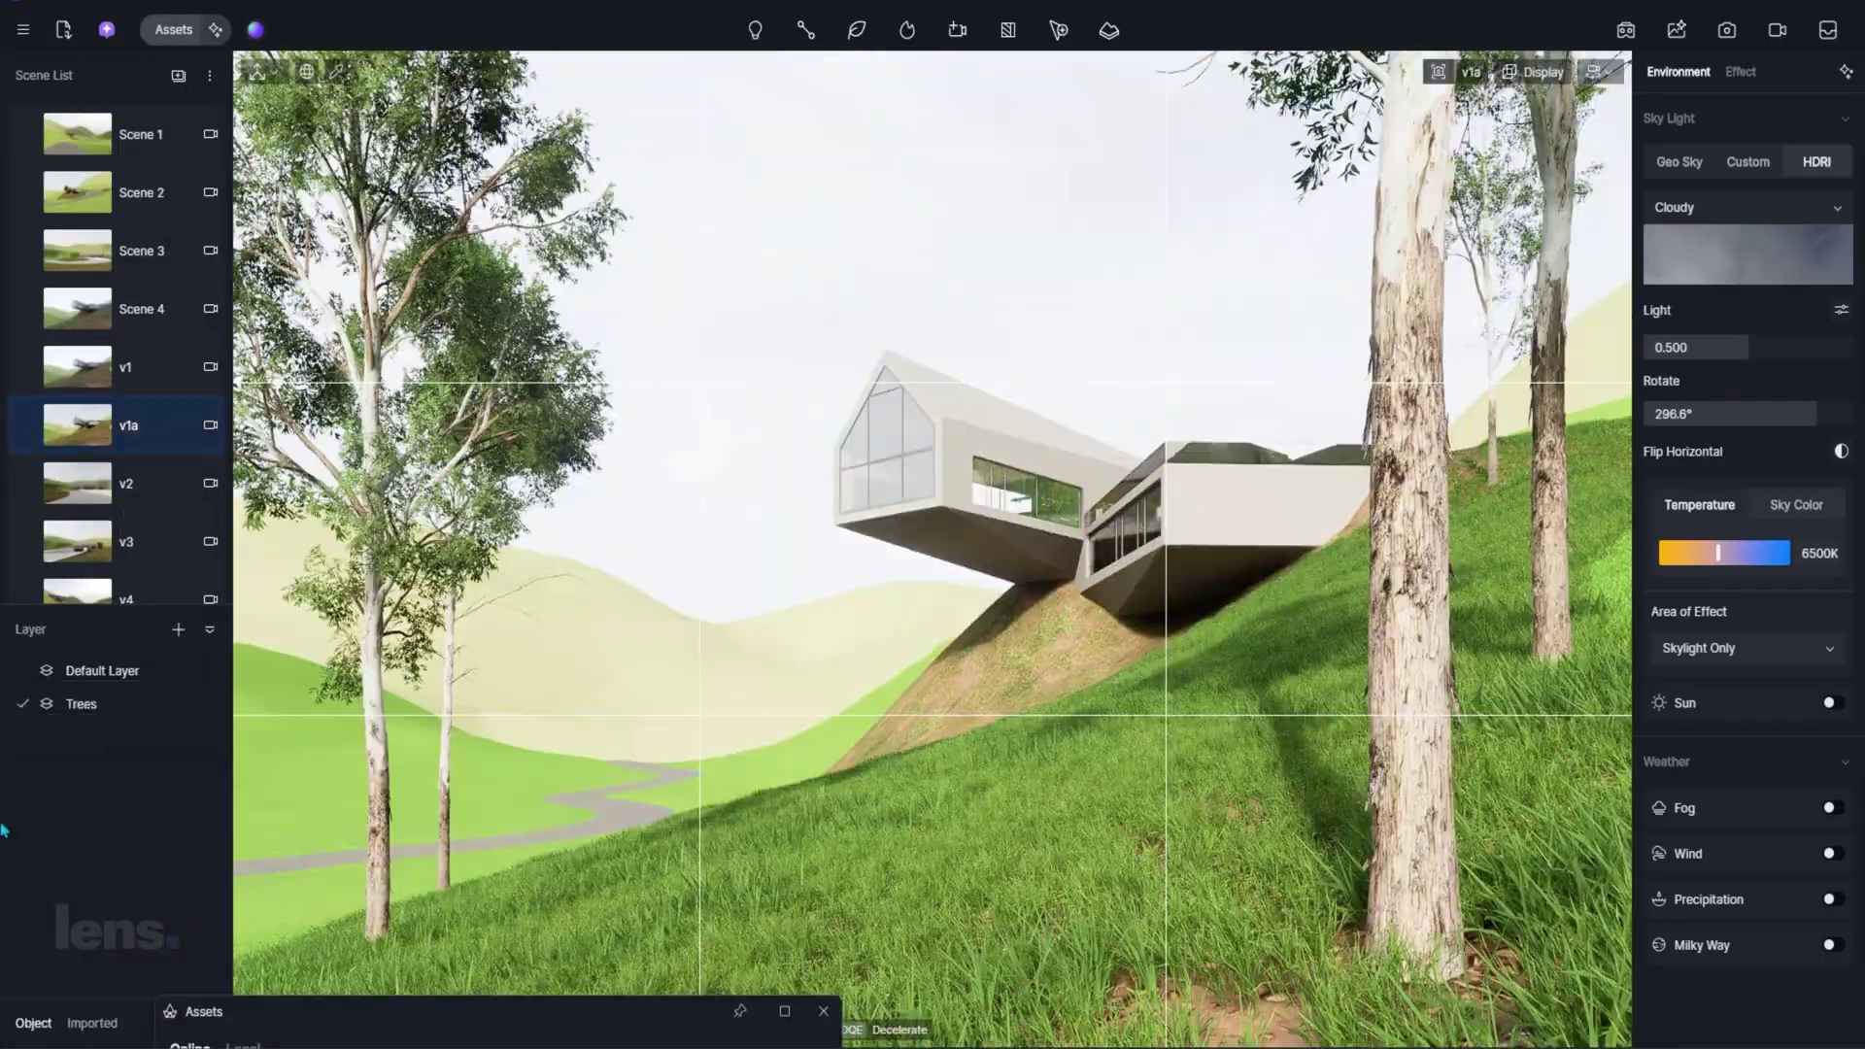
# Step: Place a Eucalyptus spp 04 tree on the grassy slope and reposition it near the foreground tree
pyautogui.click(541, 777)
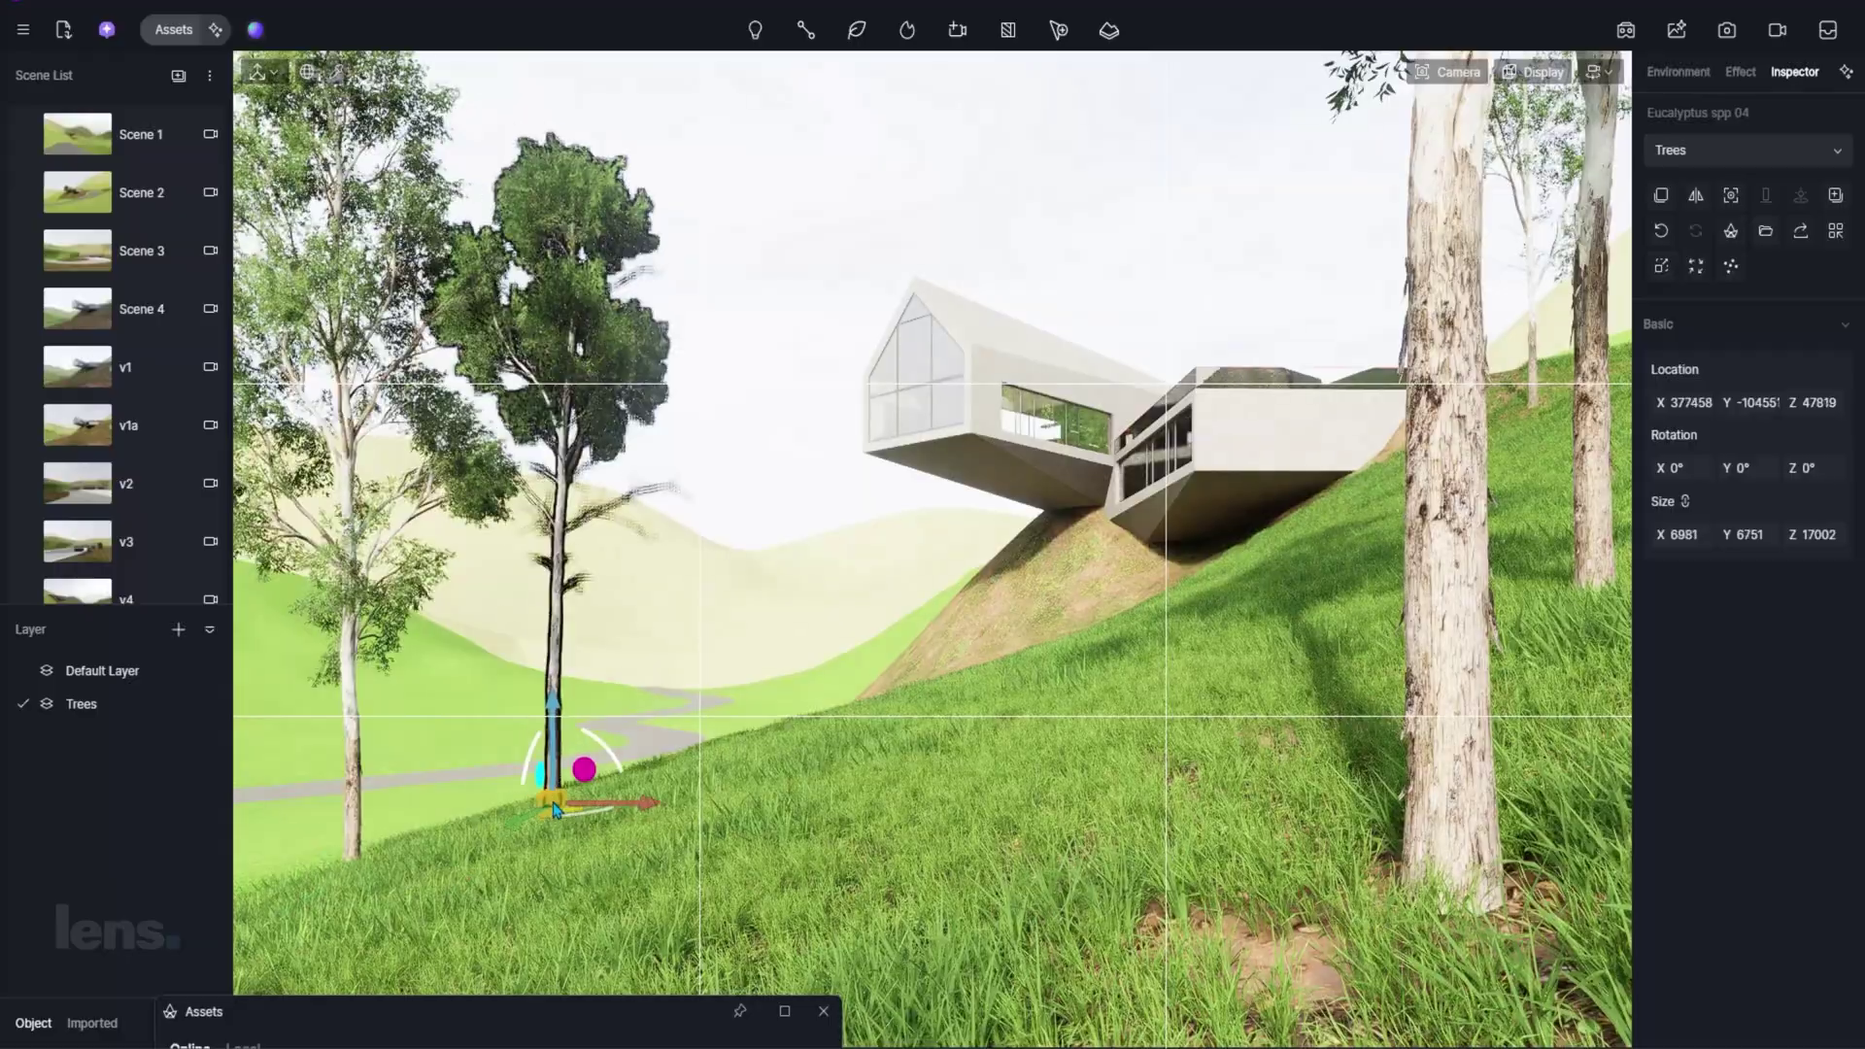
pyautogui.moveTo(603, 878); pyautogui.dragTo(448, 983)
pyautogui.click(742, 470)
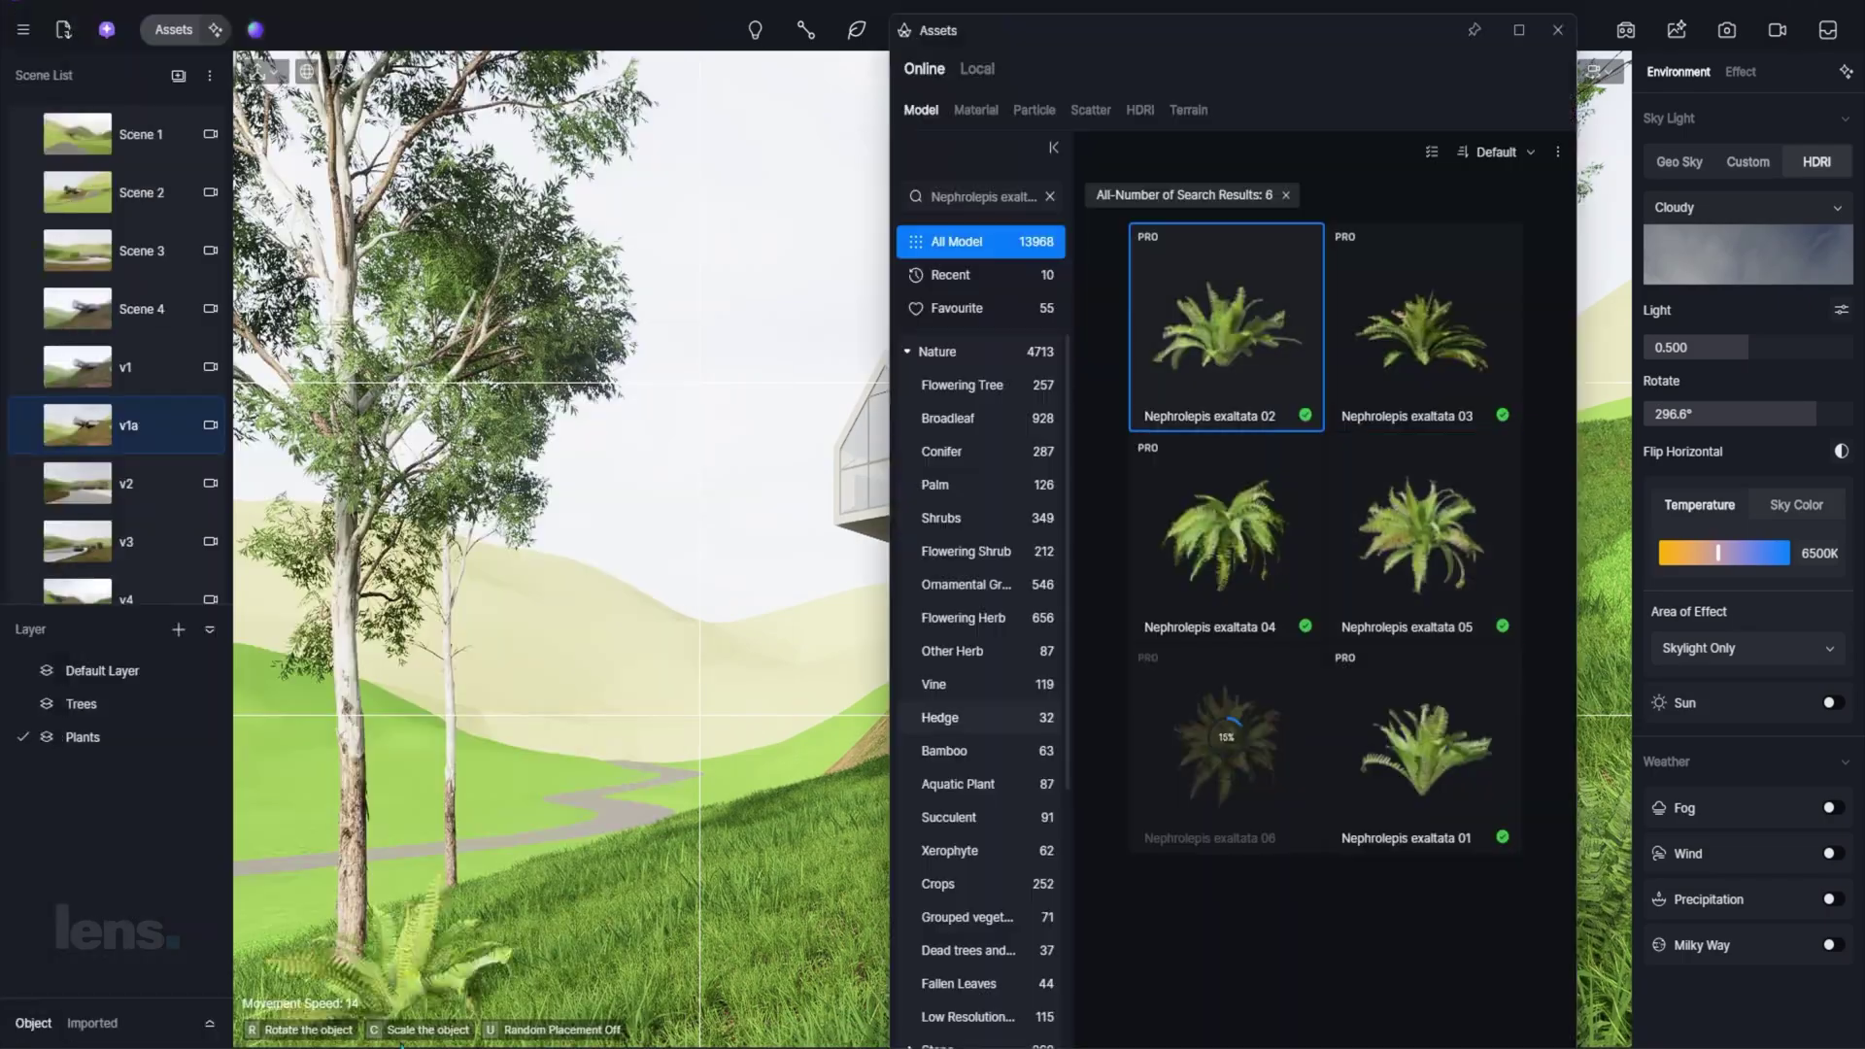
# Step: Place a Nephrolepis exaltata fern at the foreground tree's base and choose the Nephrolepis exaltata 01 model
pyautogui.click(434, 865)
pyautogui.click(1423, 748)
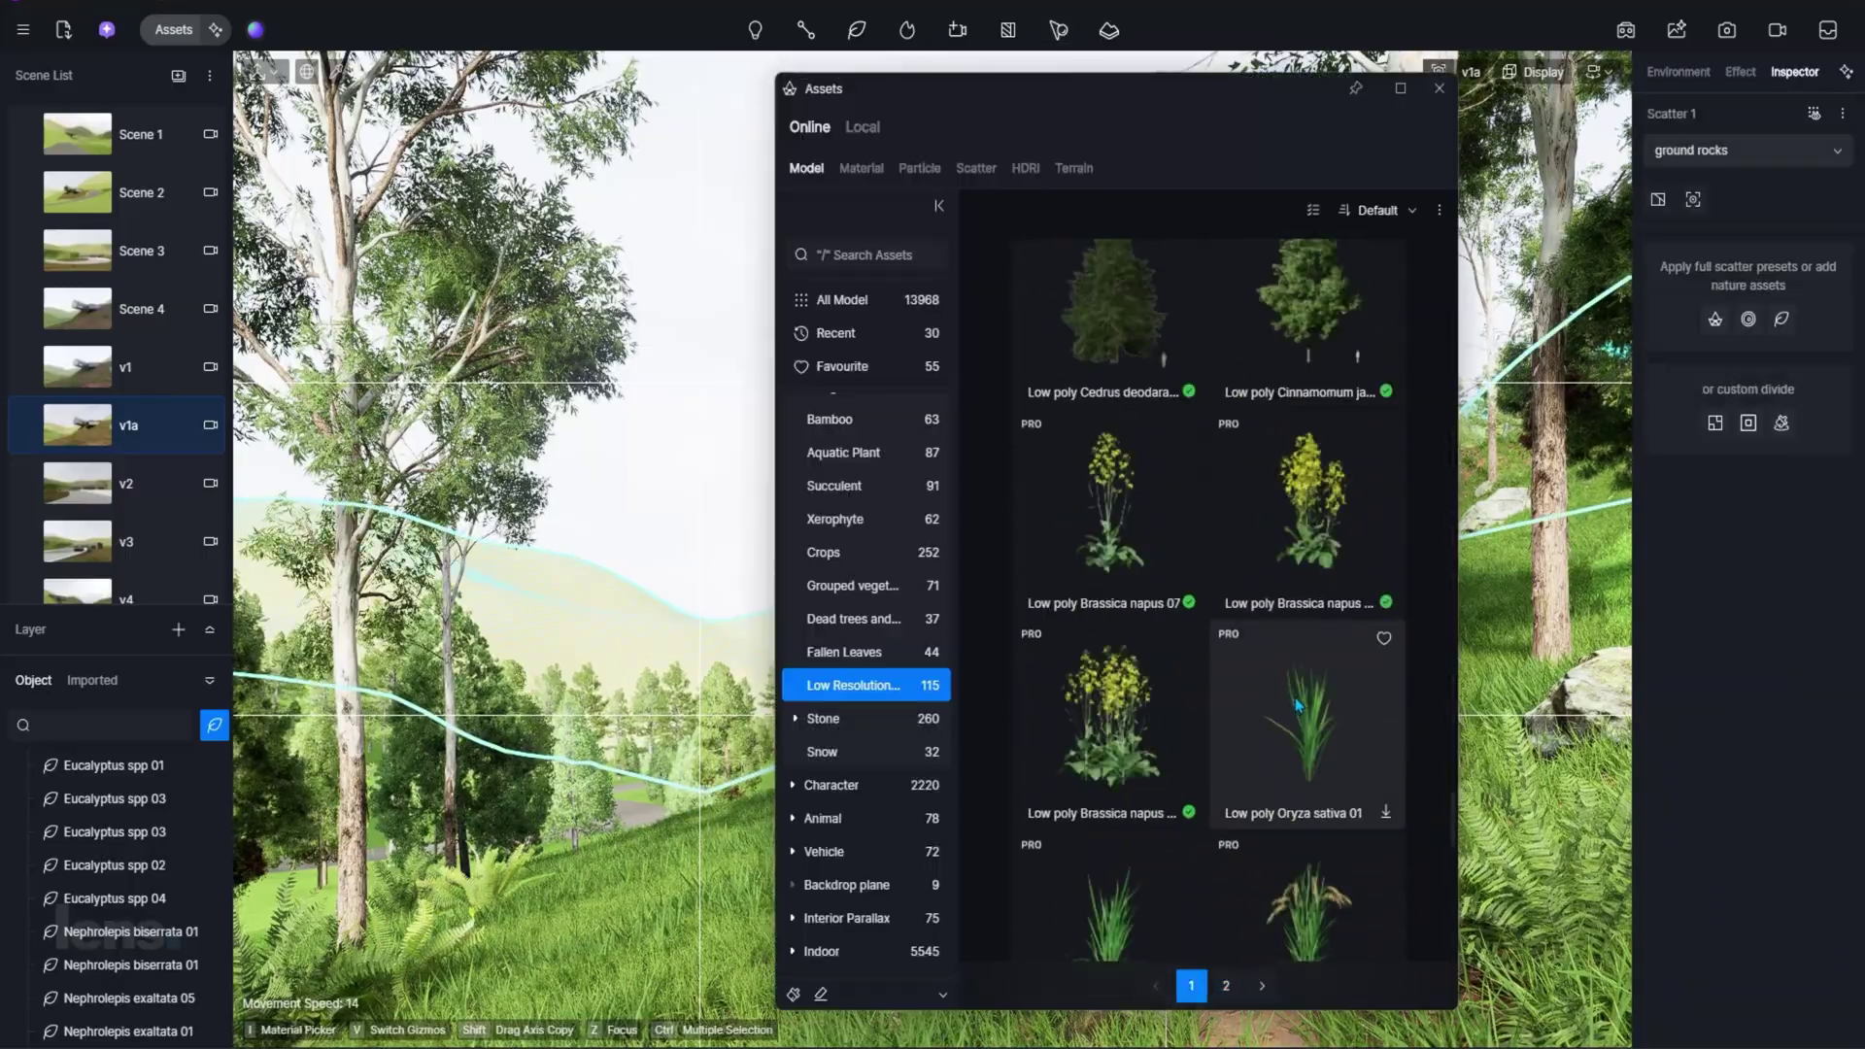
# Step: Browse the low-resolution vegetation models for trees to use in the Scatter 1 area
pyautogui.scroll(-5, 1234, 728)
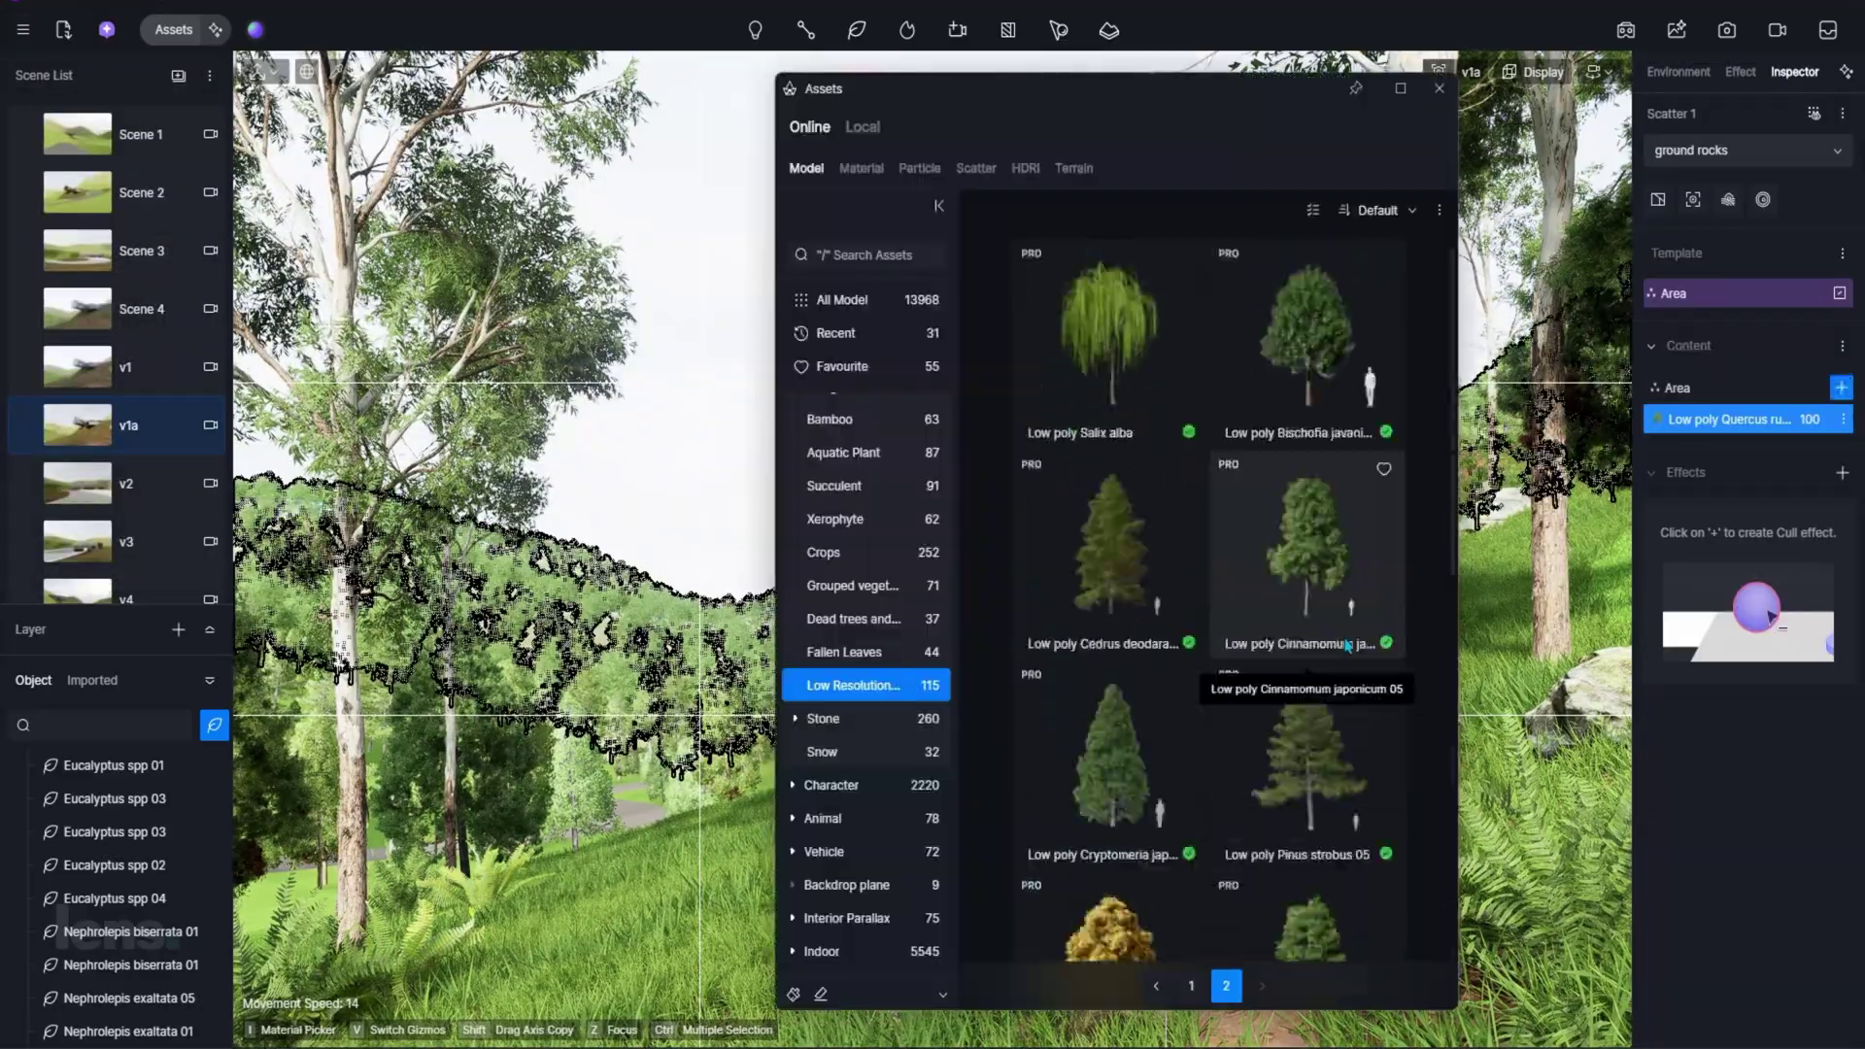
pyautogui.scroll(-1, 1318, 513)
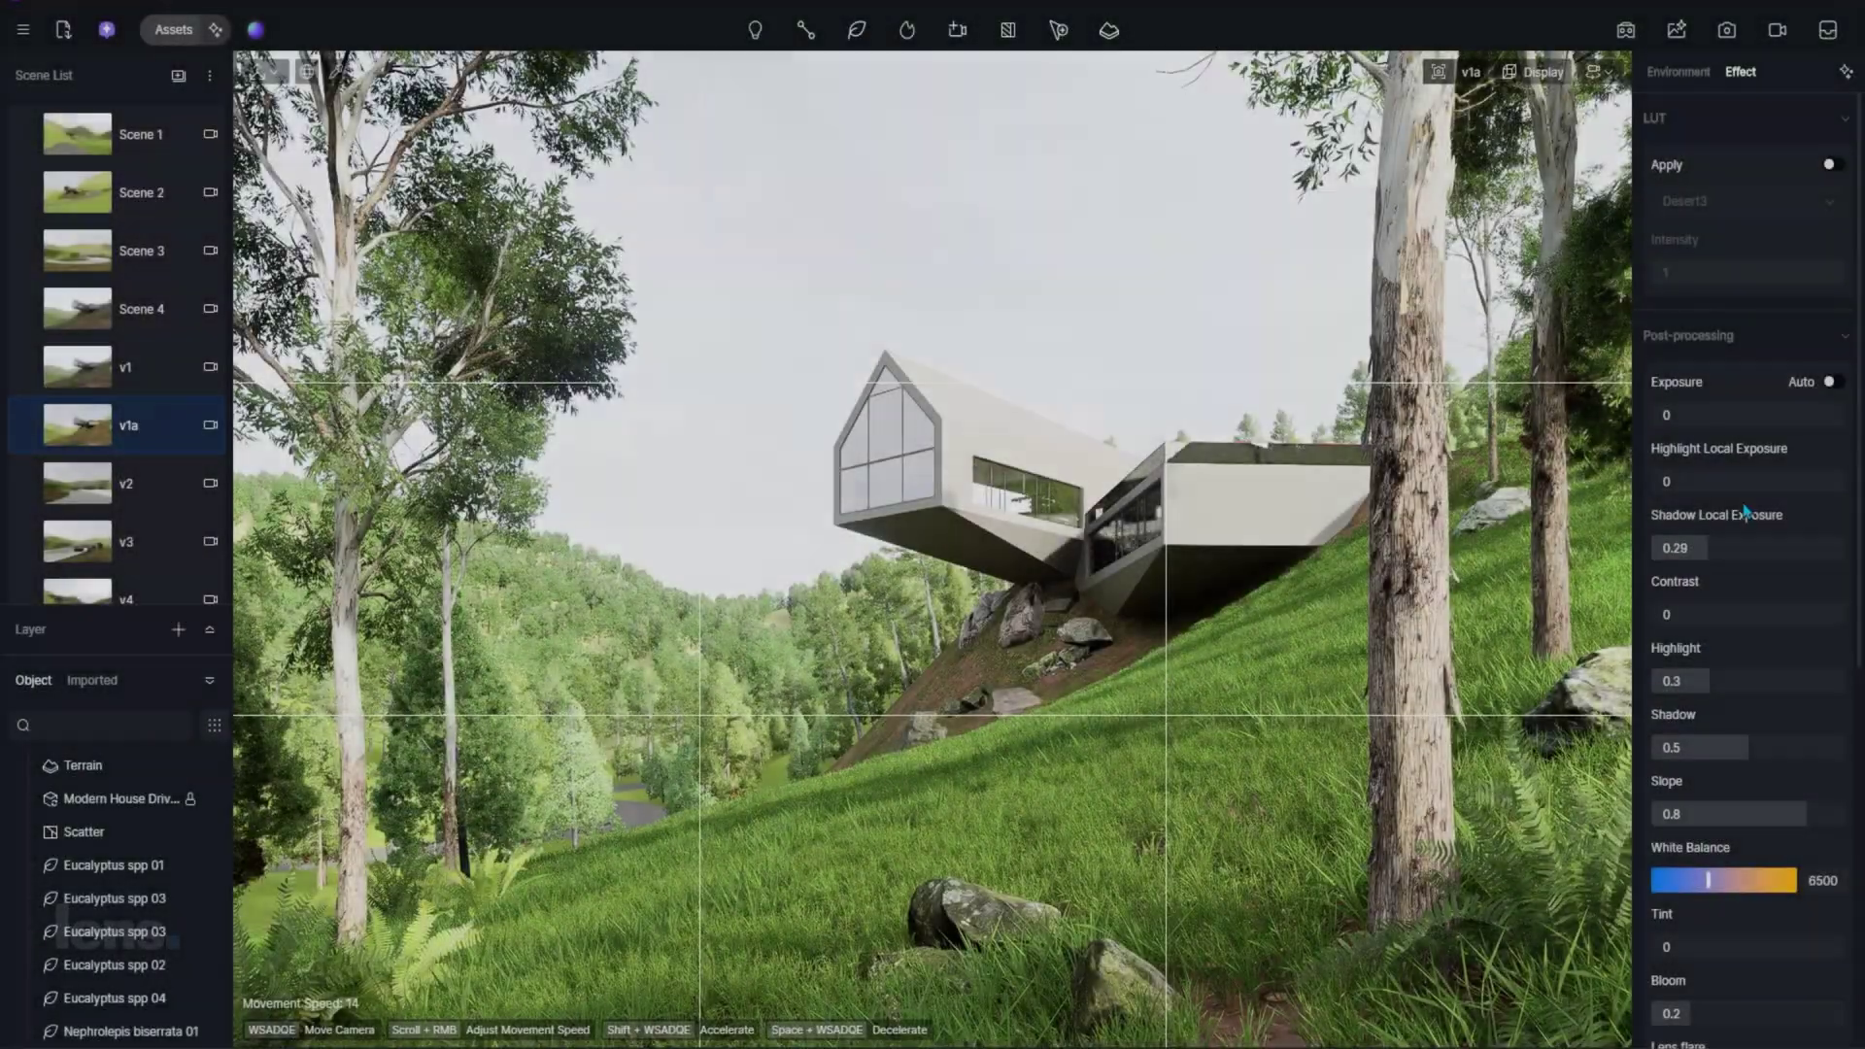
# Step: Set the highlight local exposure to 0.74 and both bloom and vignette to 0.35
pyautogui.moveTo(1746, 481); pyautogui.dragTo(1796, 481)
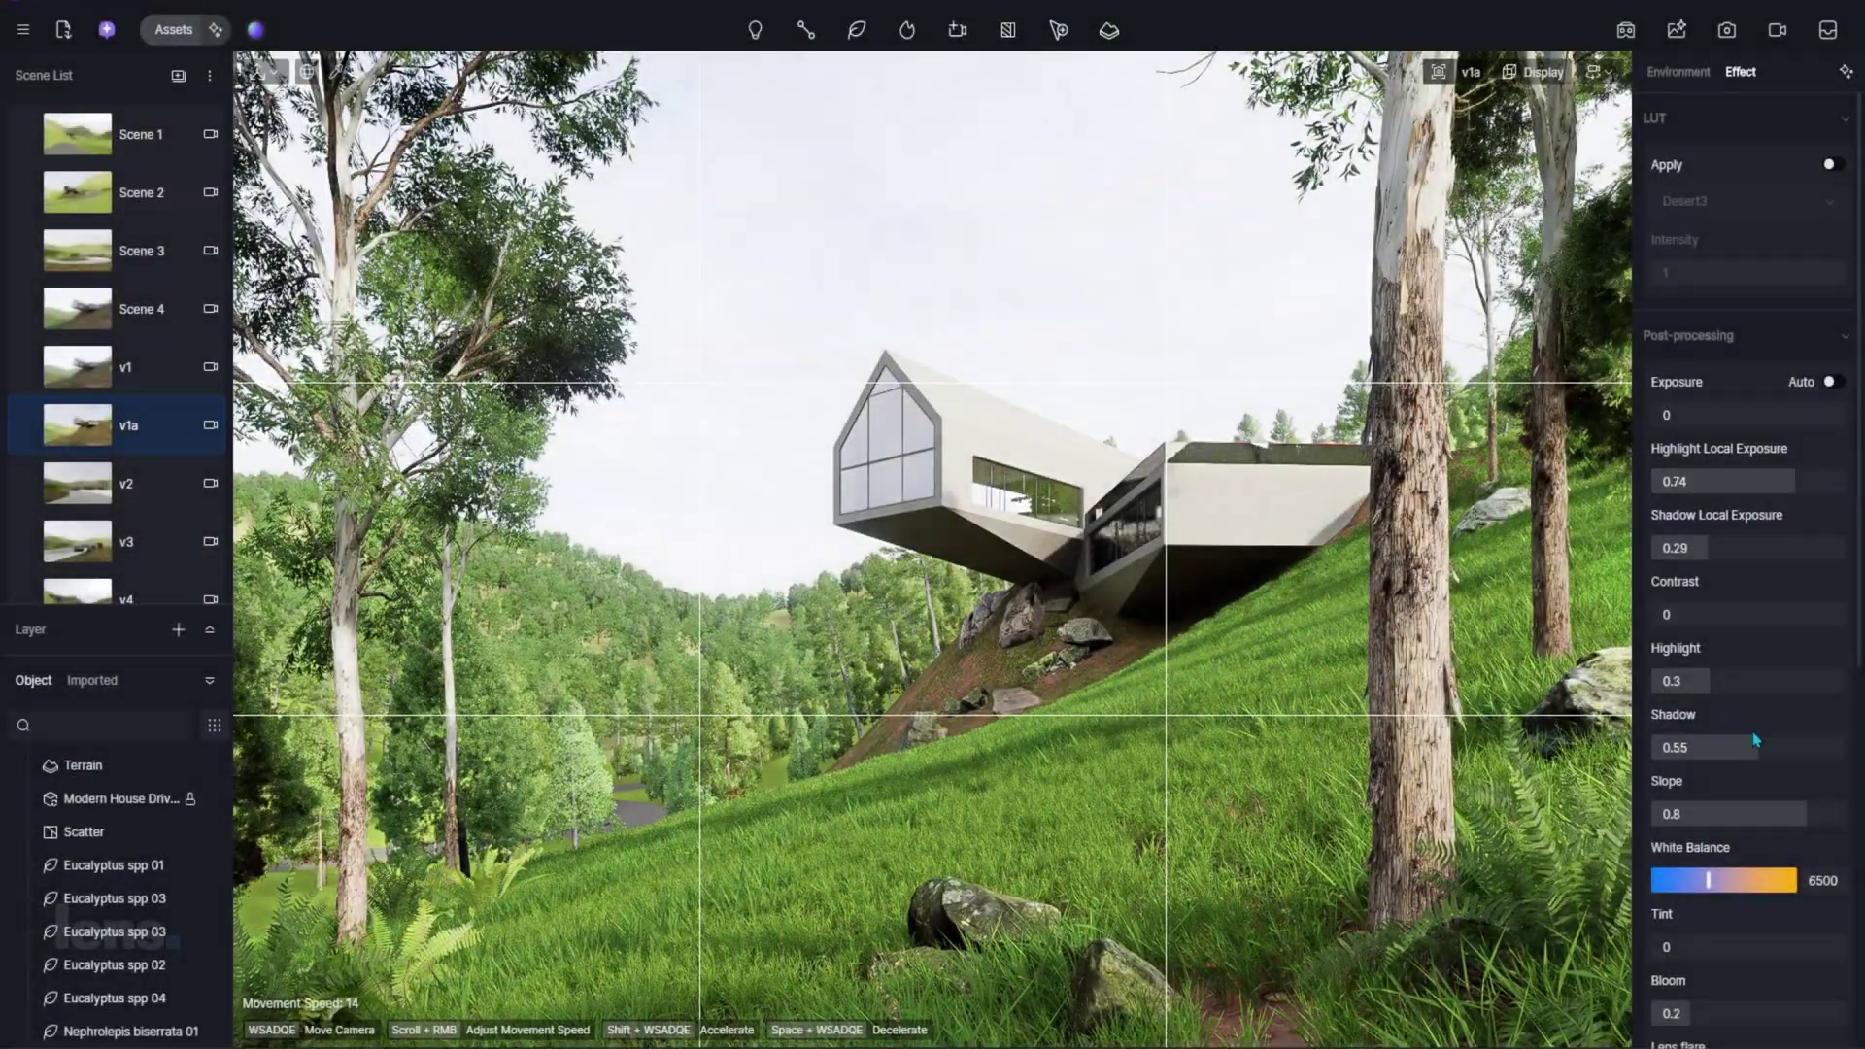
pyautogui.write('0.35')
pyautogui.press('Return')
pyautogui.scroll(-2, 1739, 825)
pyautogui.moveTo(1690, 901); pyautogui.dragTo(1762, 897)
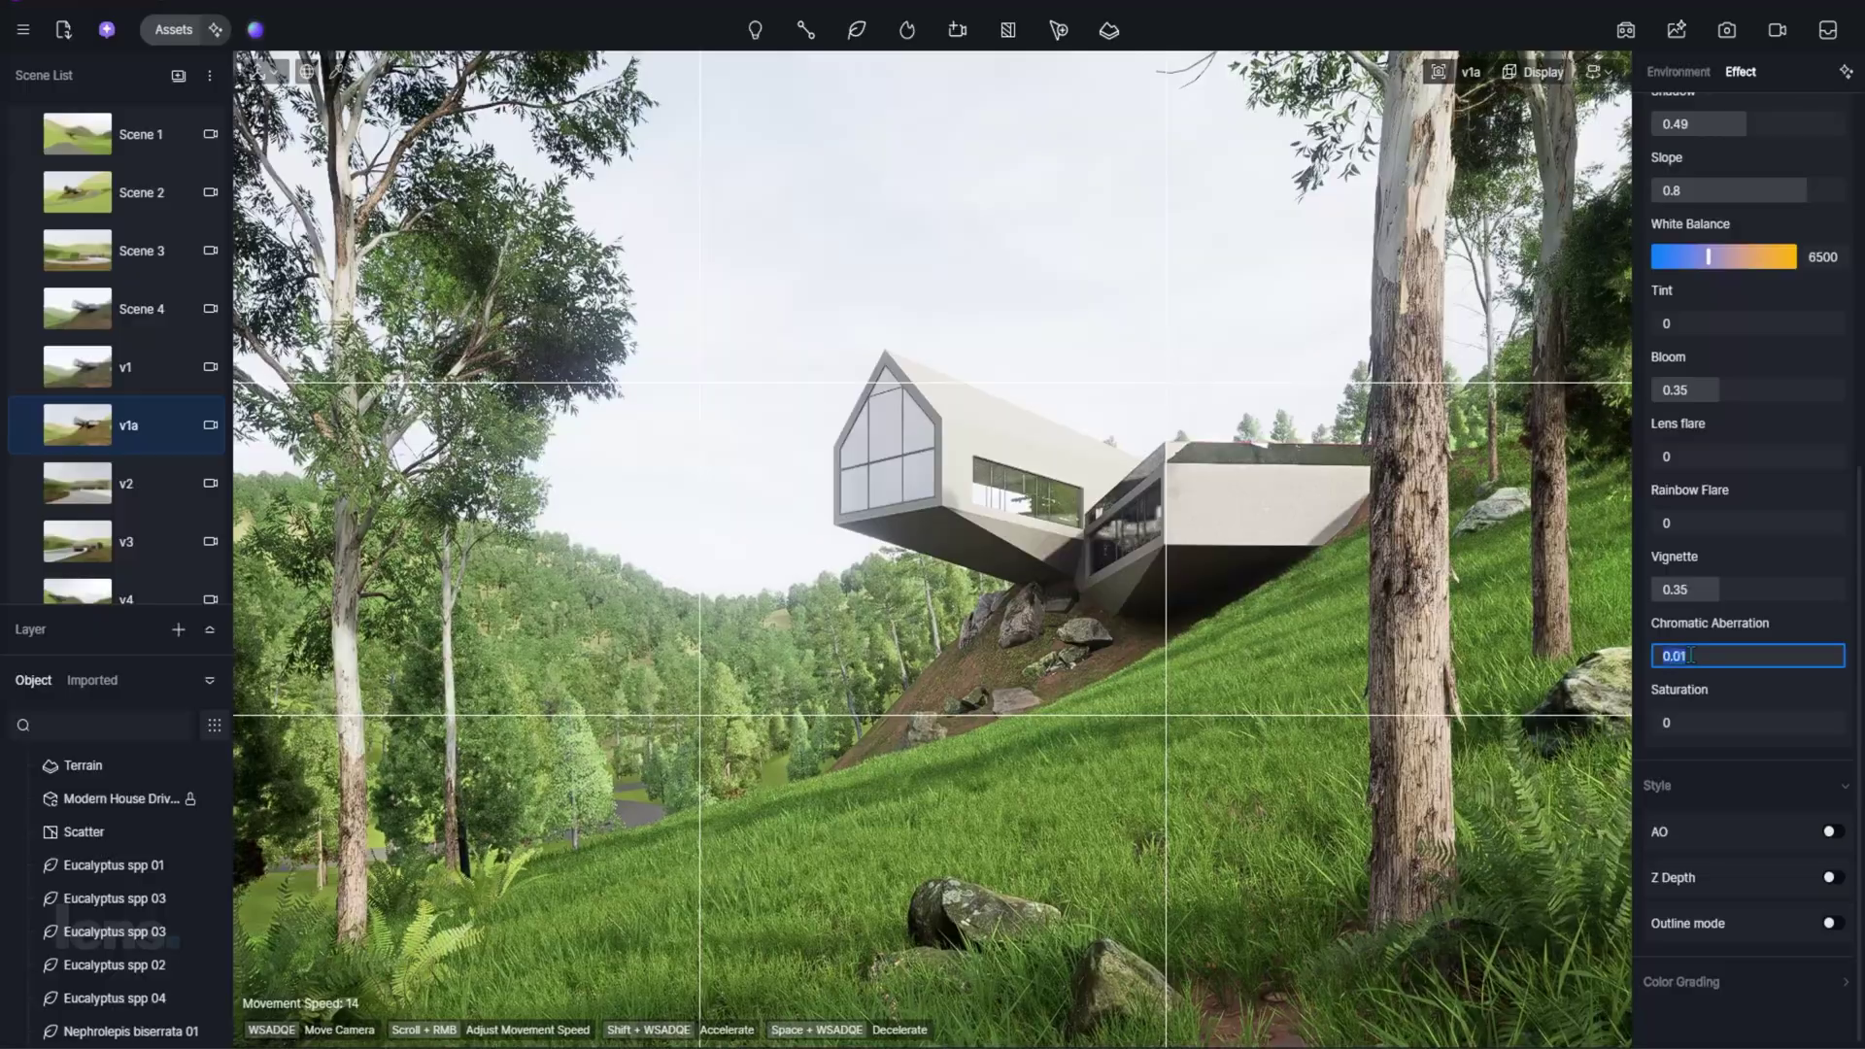
# Step: Name the new scene v1b
pyautogui.write('b')
pyautogui.press('Return')
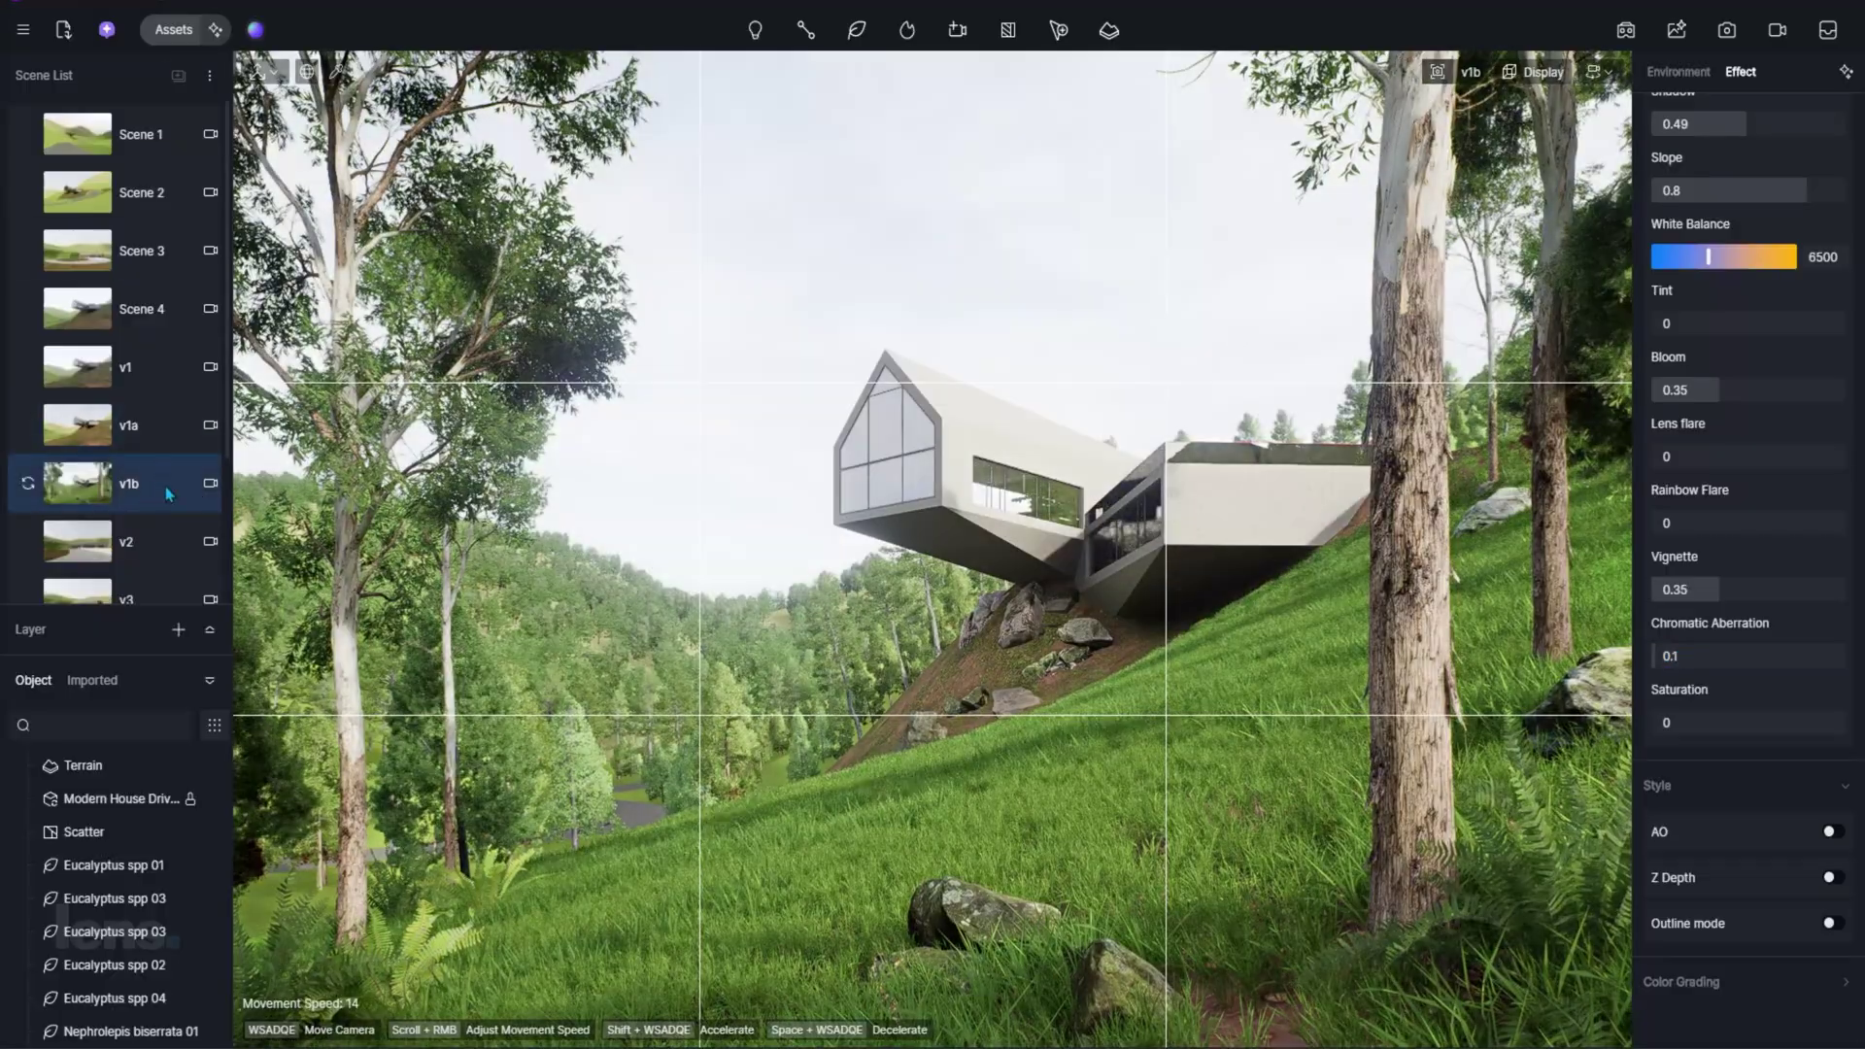
# Step: Turn on the sun for the HDRI sky and update scene v1b with the current environment settings
pyautogui.click(1832, 704)
pyautogui.scroll(-2, 1700, 972)
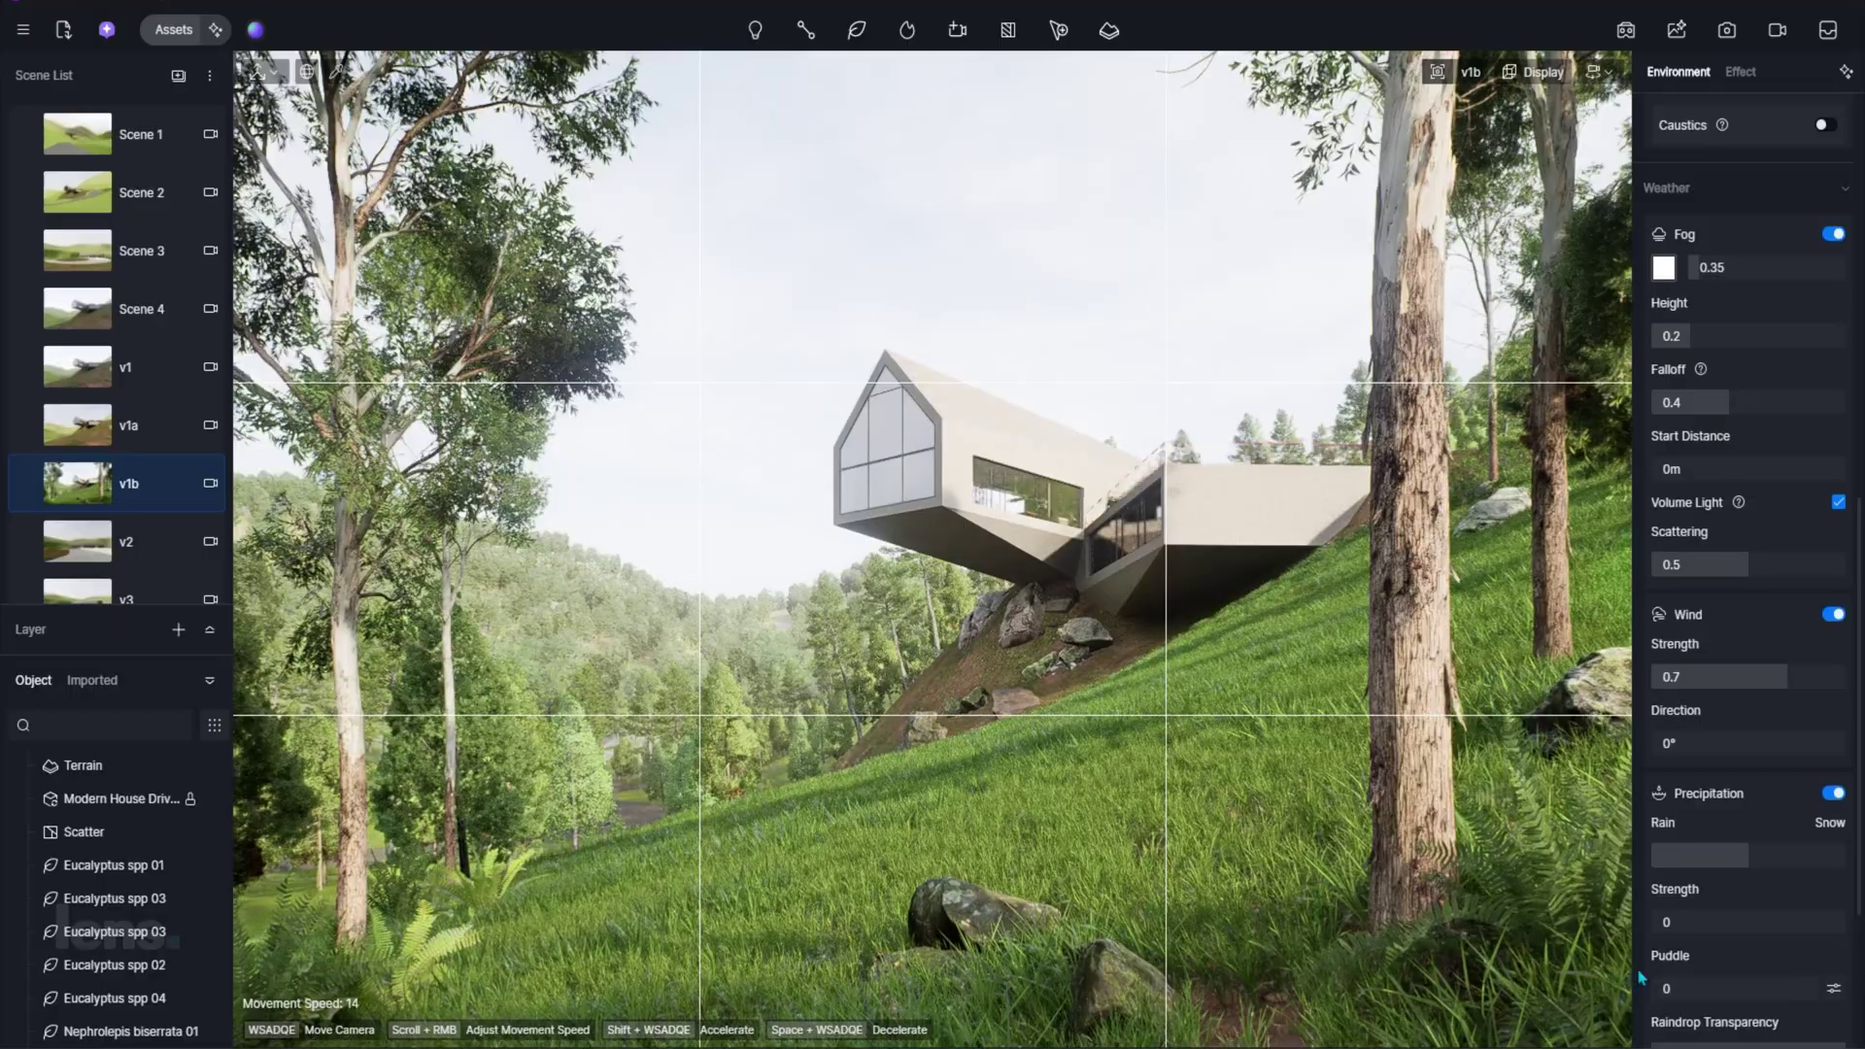
pyautogui.click(29, 488)
# Step: Try the Sunrise HDRI and switch the sky to Clear Sunny
pyautogui.click(1758, 554)
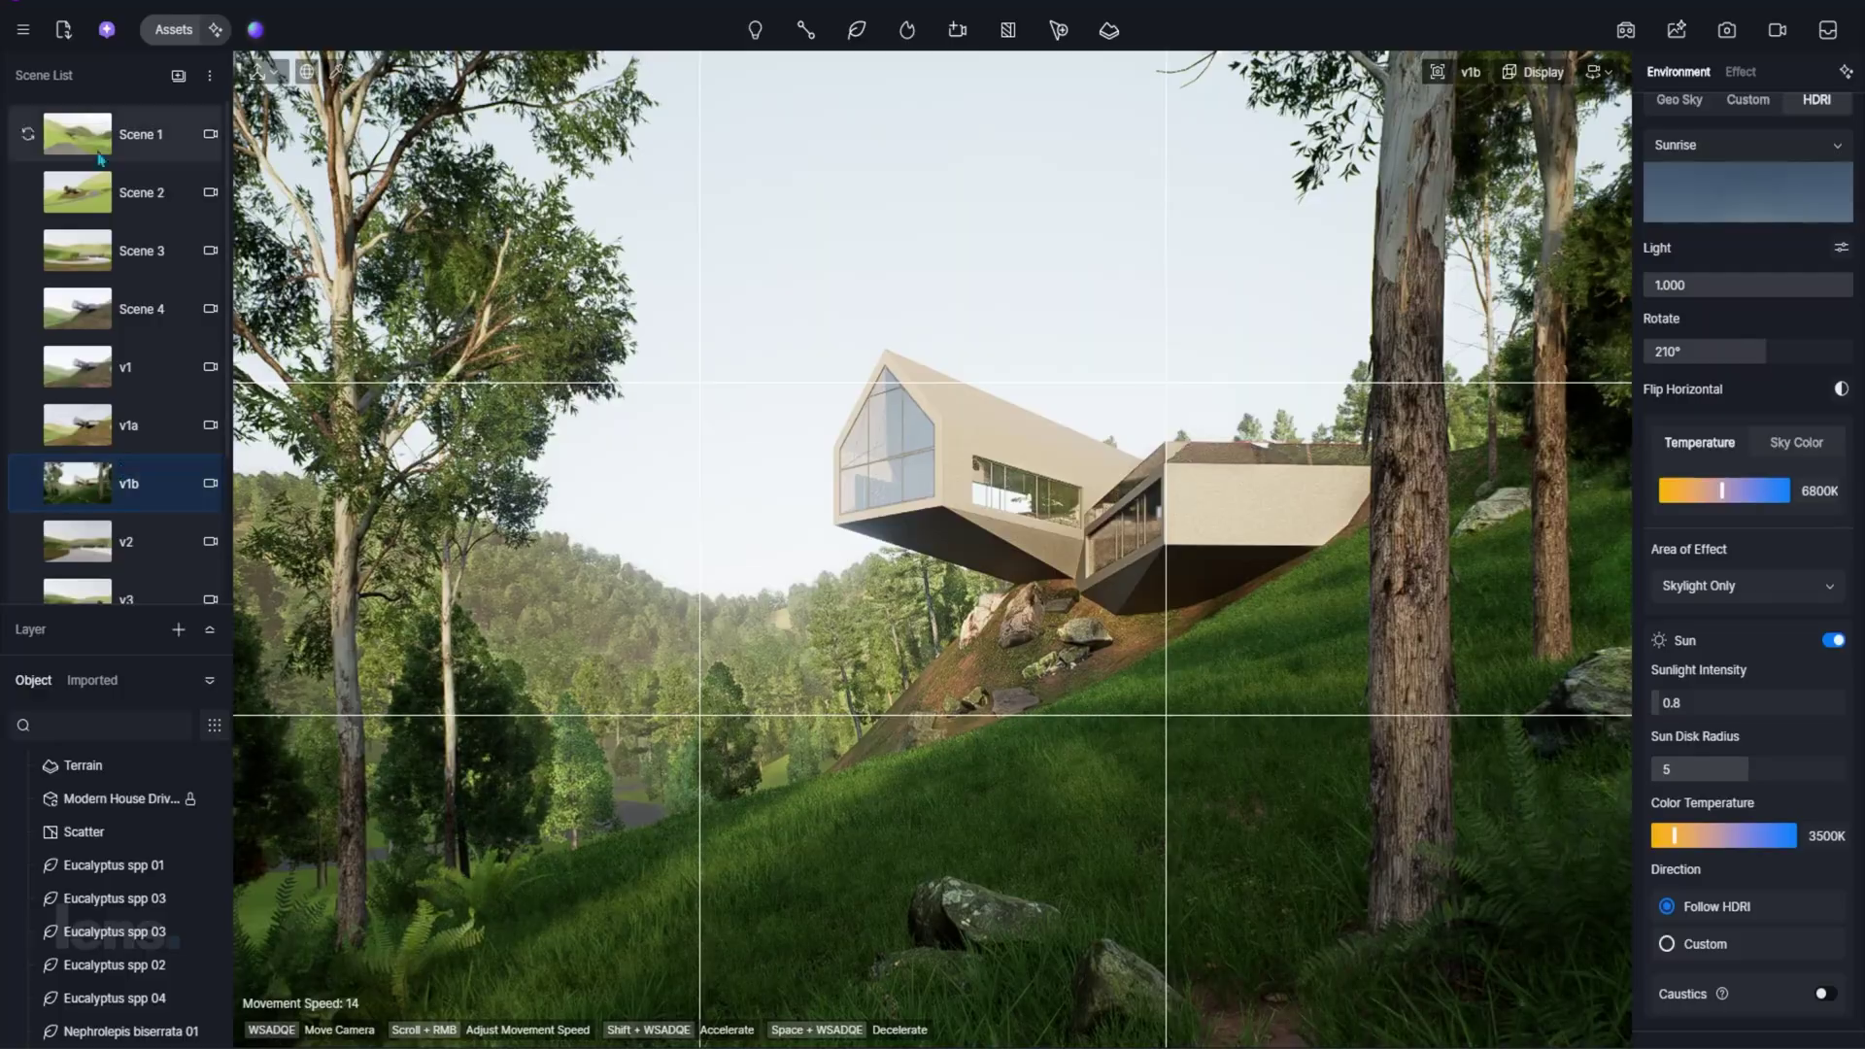
pyautogui.click(1749, 144)
pyautogui.scroll(5, 1758, 408)
pyautogui.click(1773, 296)
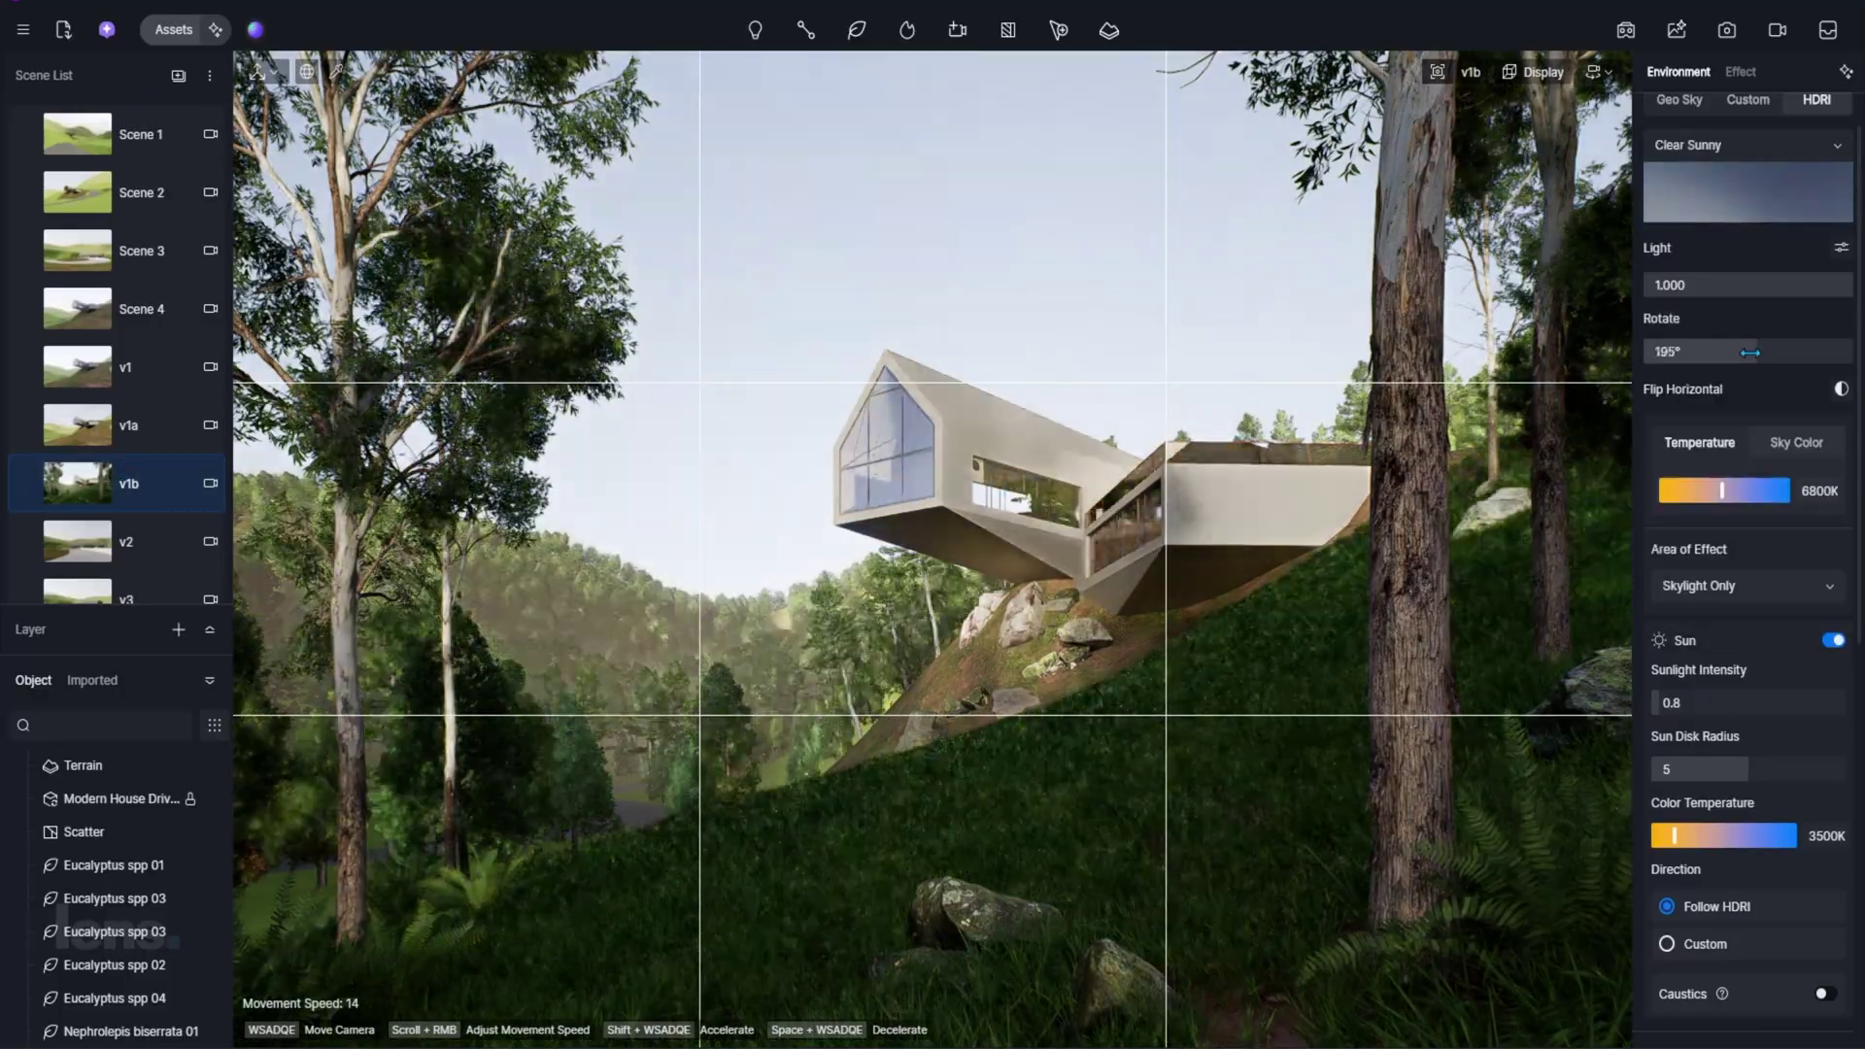
# Step: Set the Clear Sunny HDRI's rotation to 216°
pyautogui.click(1765, 351)
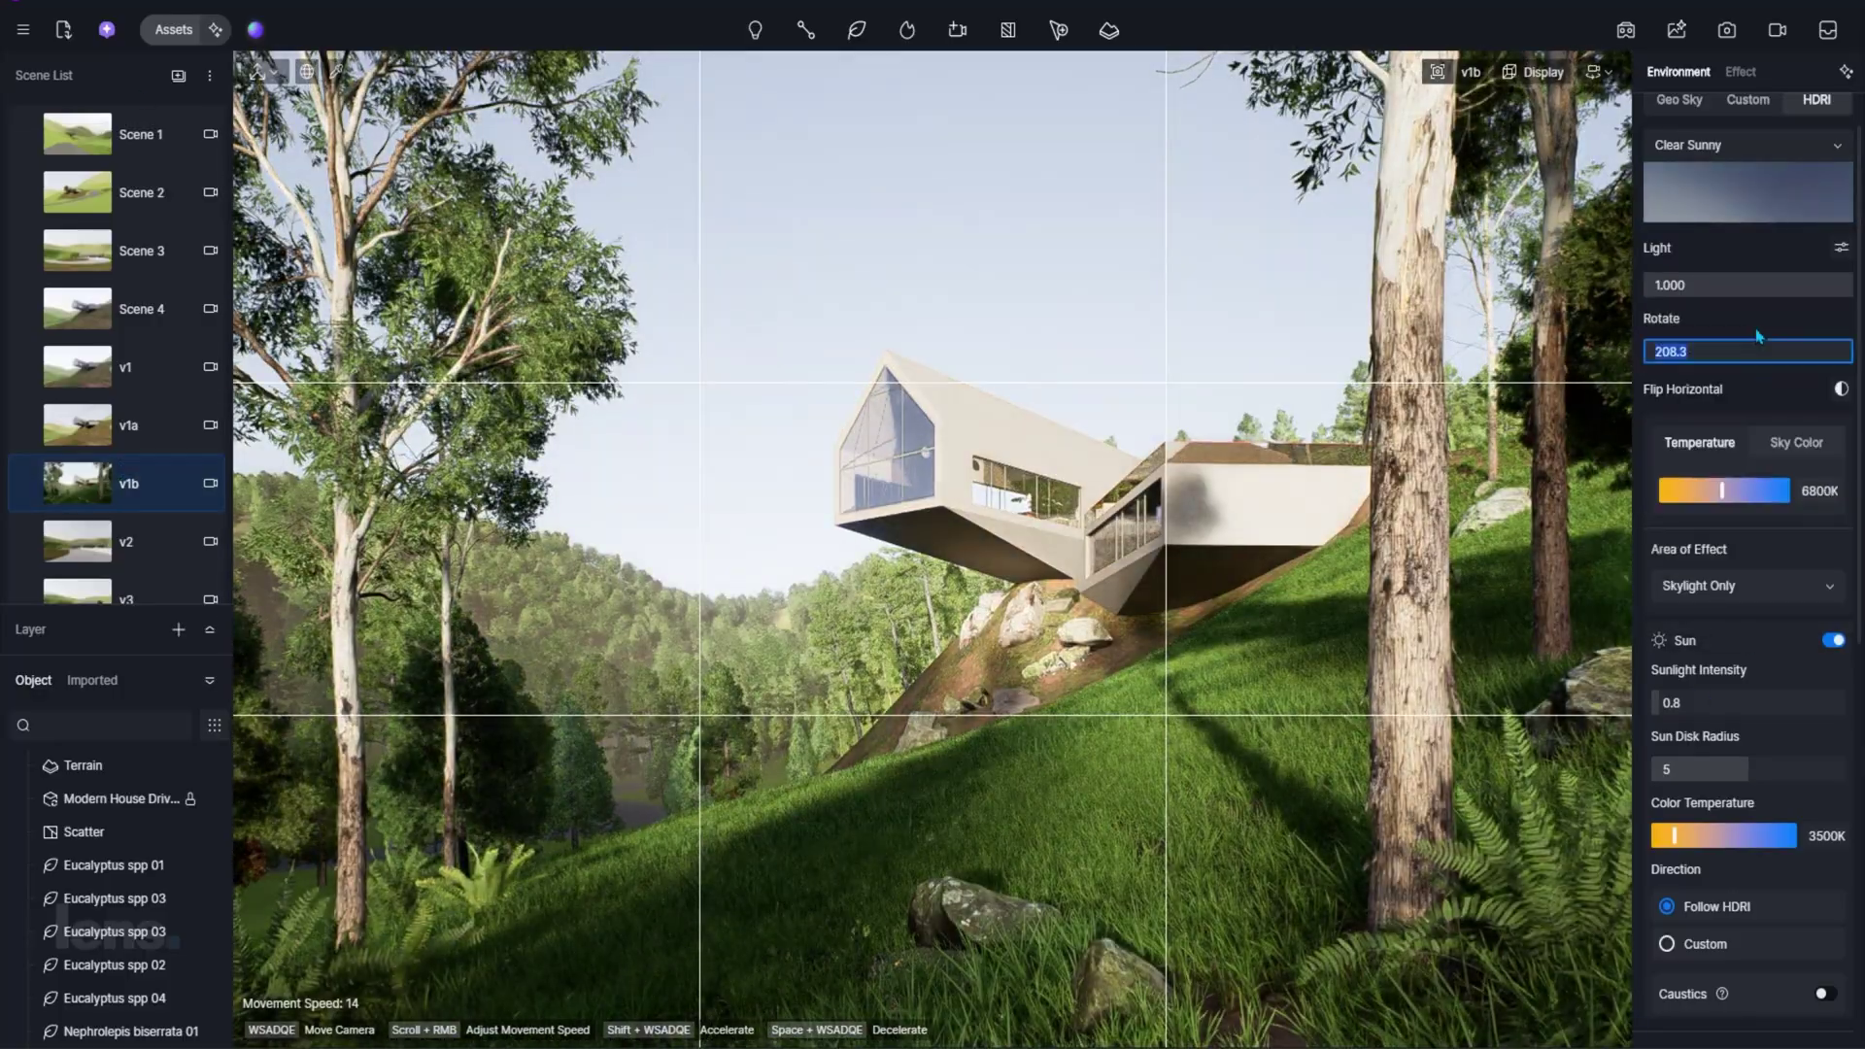
pyautogui.press('Return')
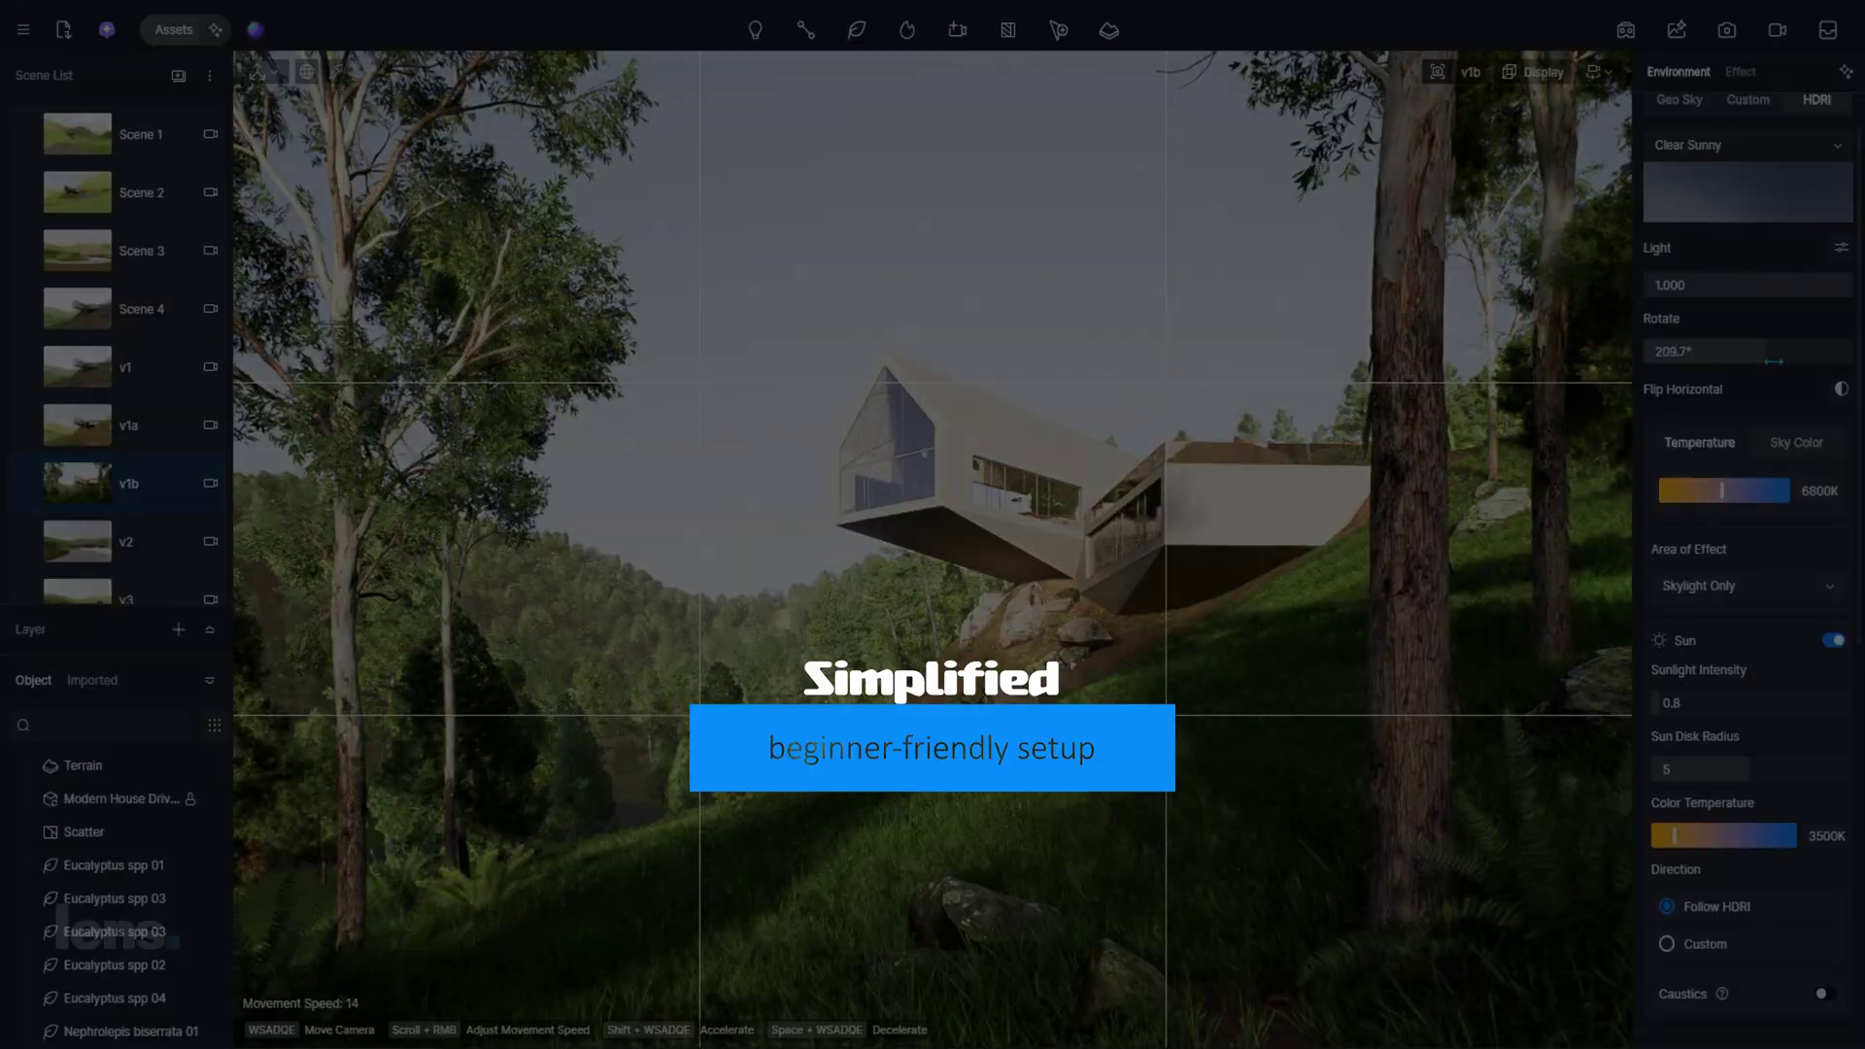
pyautogui.click(1768, 350)
pyautogui.write('216')
pyautogui.press('Return')
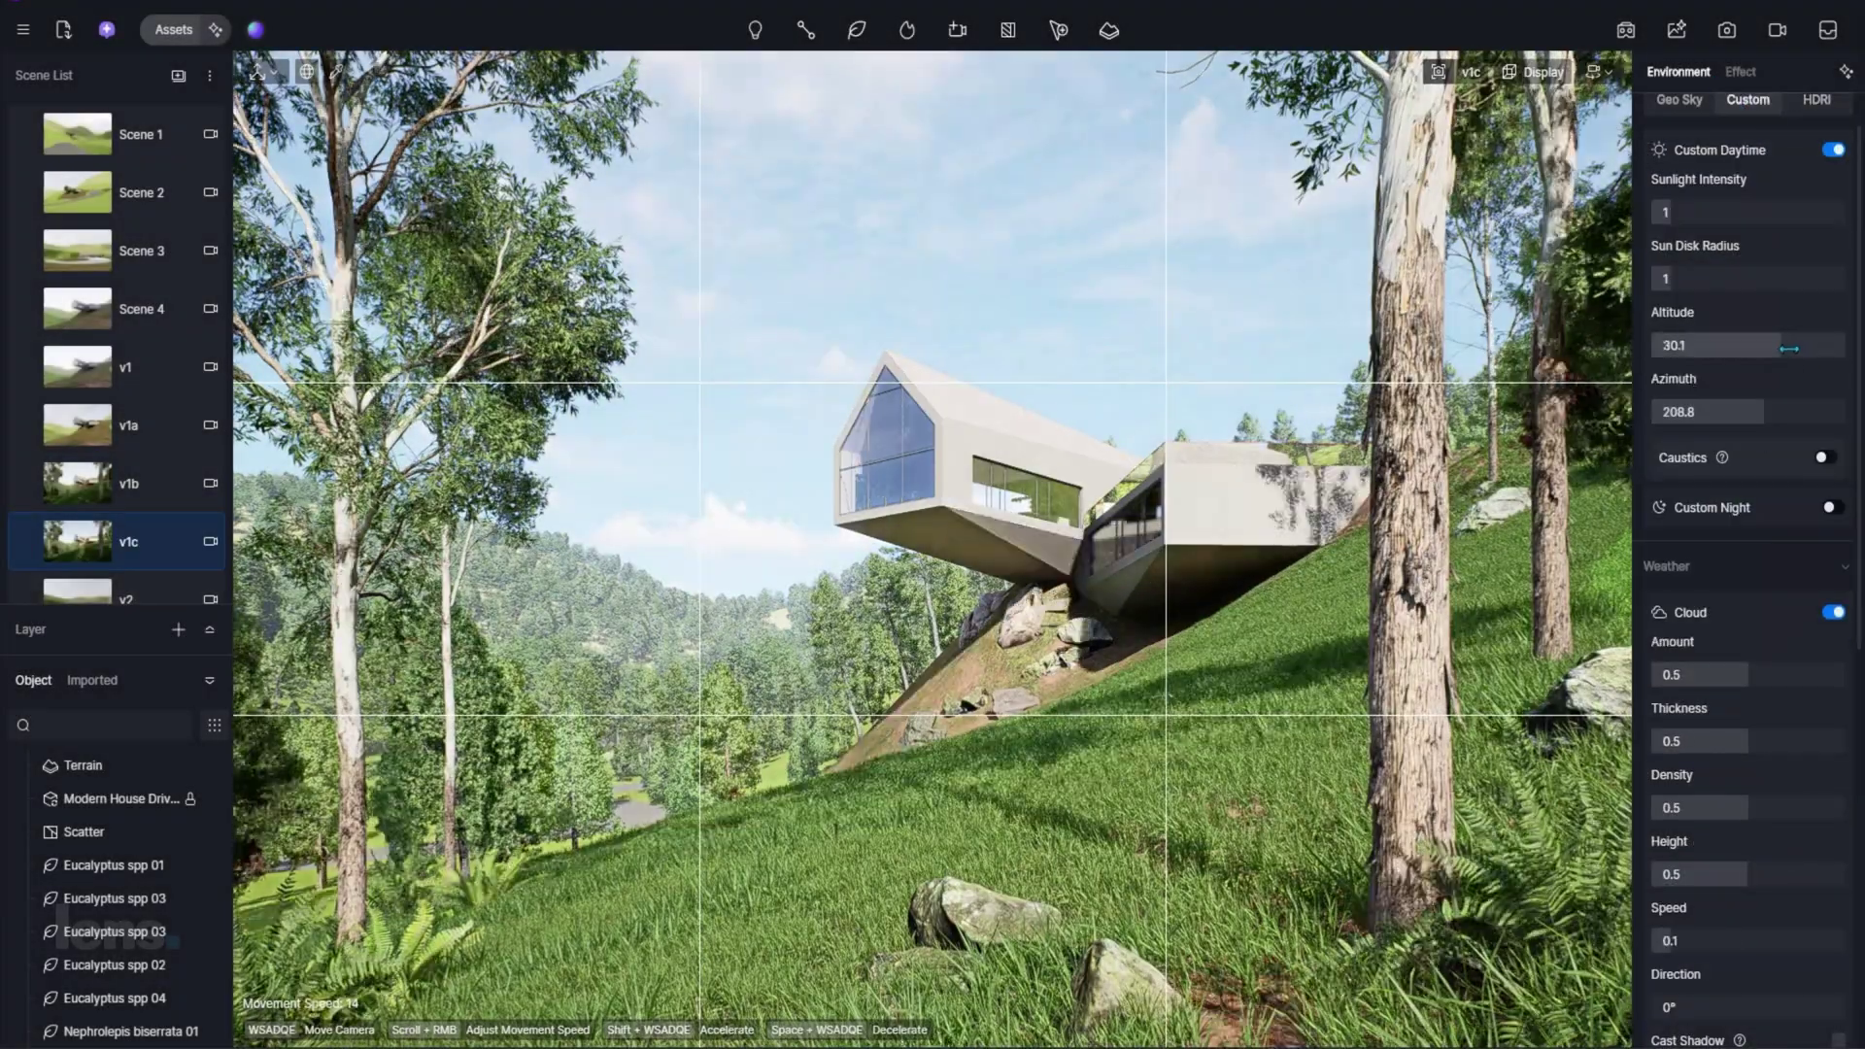
# Step: Set the custom sky's sun altitude to 51.5 and its azimuth to 169.4
pyautogui.moveTo(1789, 349); pyautogui.dragTo(1751, 416)
pyautogui.moveTo(1760, 347); pyautogui.dragTo(1742, 410)
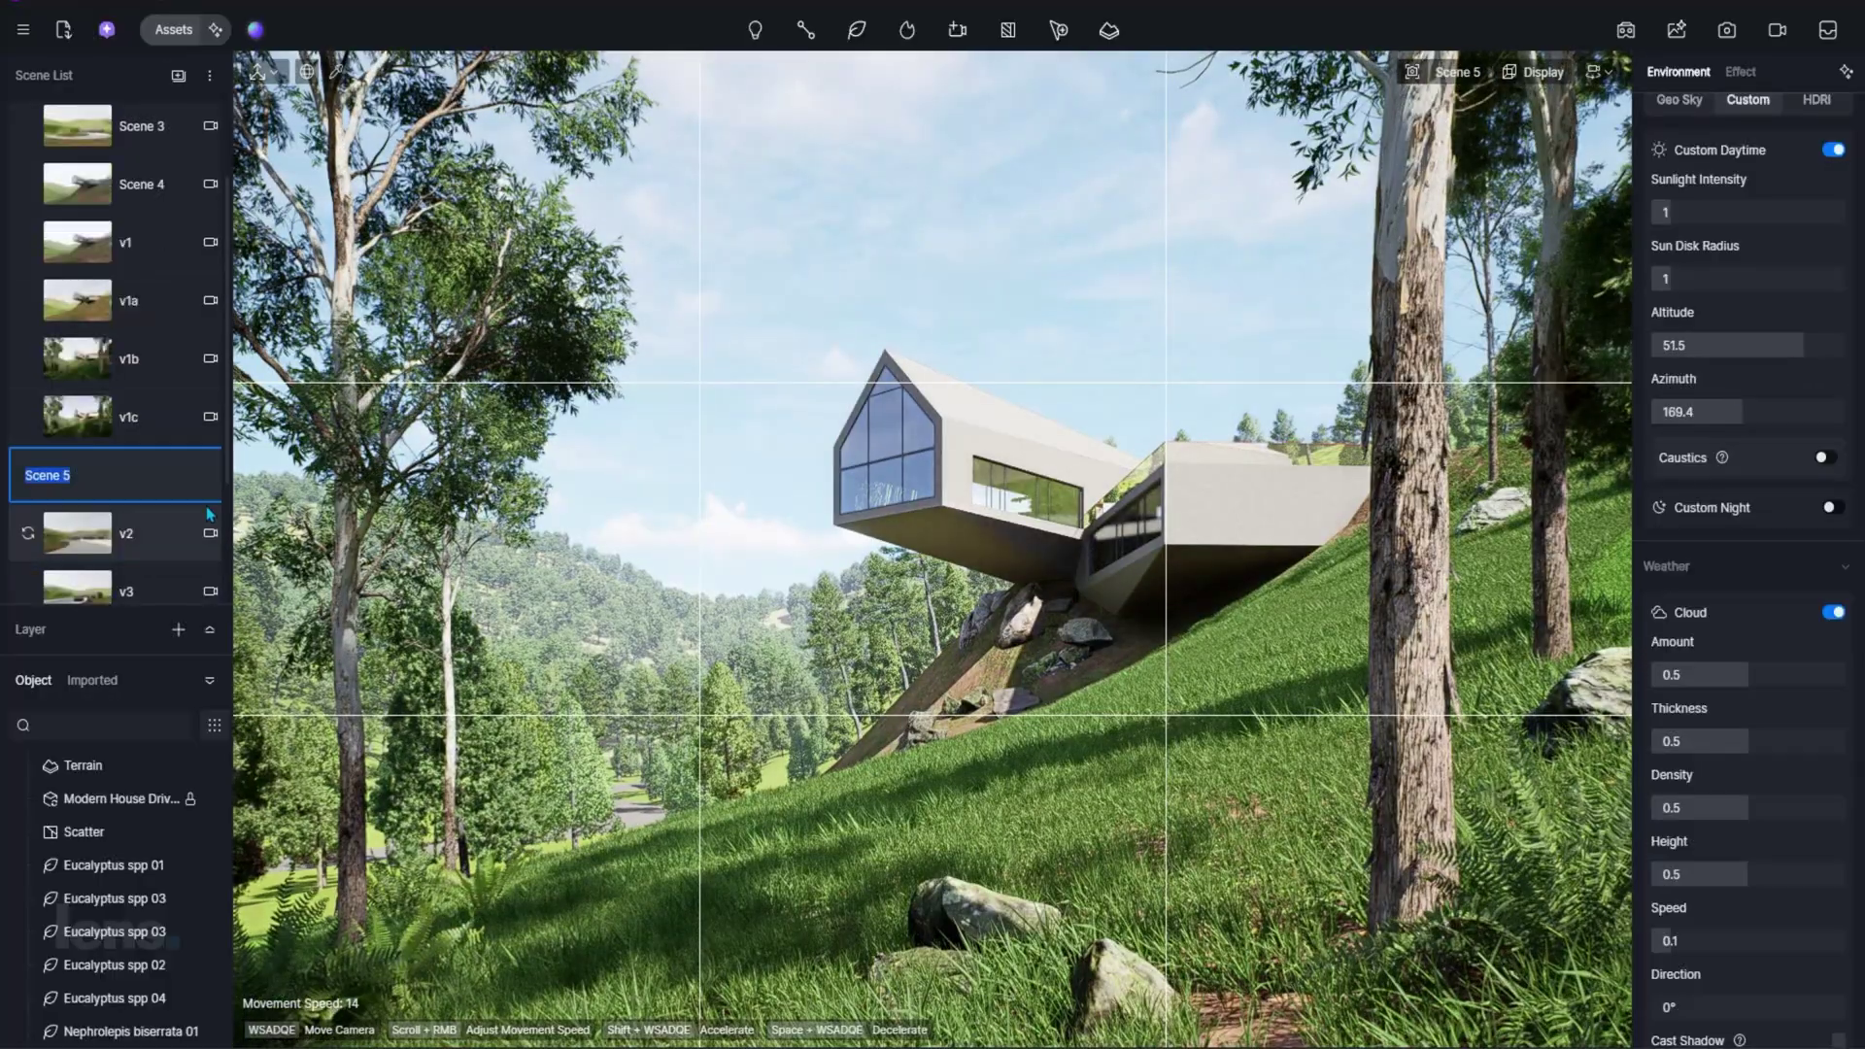
# Step: Reduce the cloud amount in scene v1d to 0.37
pyautogui.scroll(-4, 1832, 680)
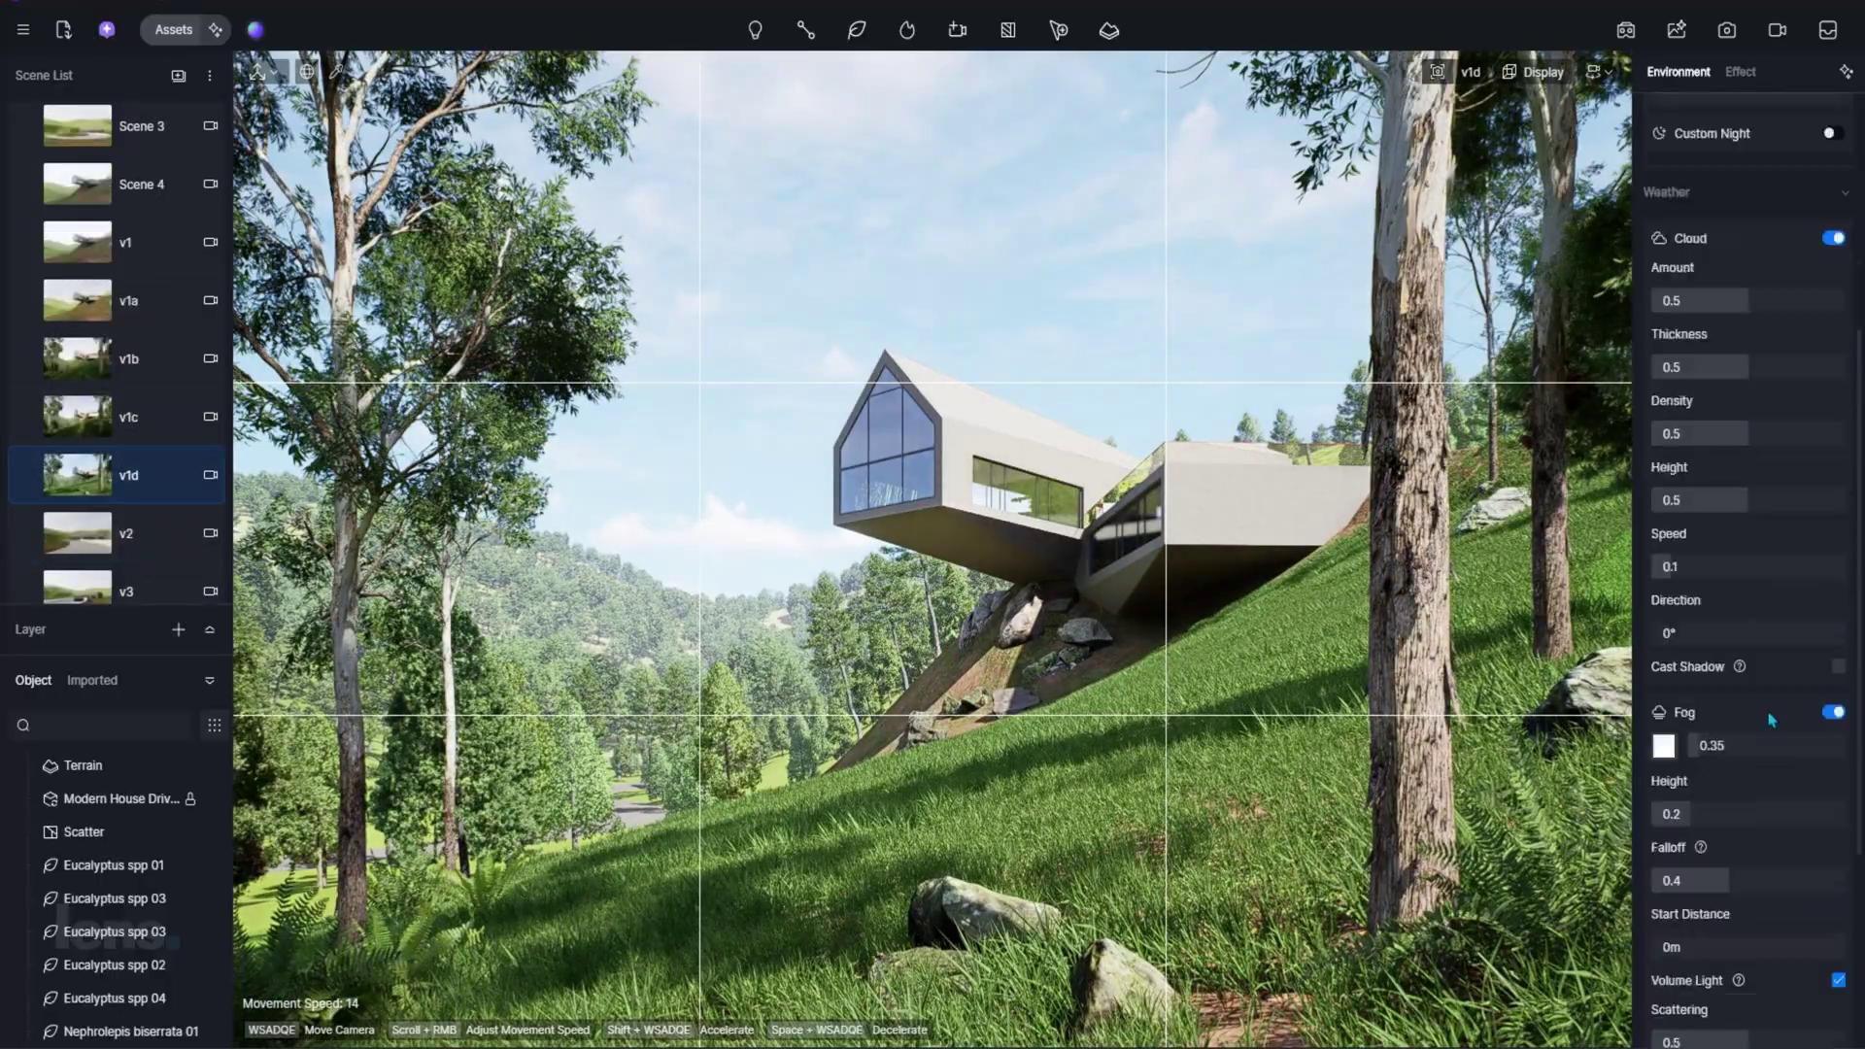
pyautogui.scroll(5, 1832, 680)
pyautogui.scroll(-2, 1832, 680)
pyautogui.moveTo(1748, 613)
pyautogui.mouseDown()
pyautogui.moveTo(1804, 617)
pyautogui.moveTo(1727, 612)
pyautogui.mouseUp()
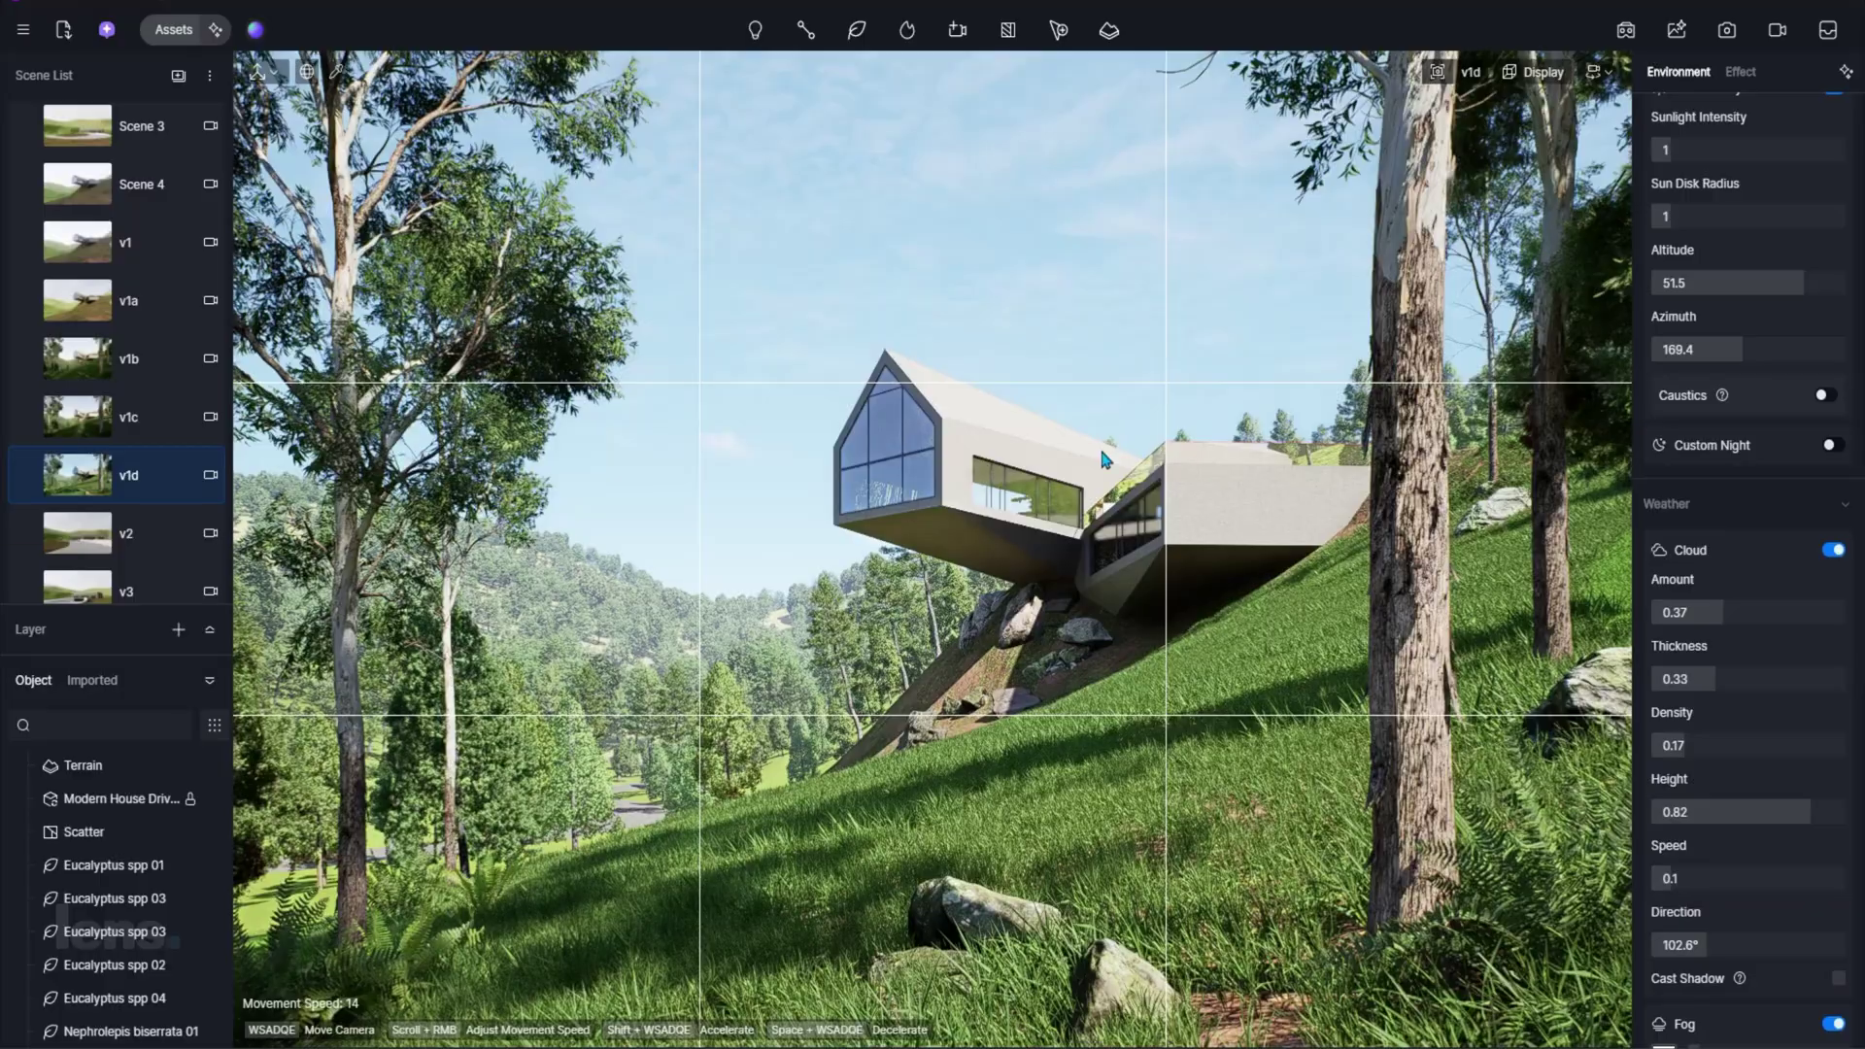
# Step: Apply a recommended environment effect preset from the D5 Curated collection to scene v1d
pyautogui.click(255, 29)
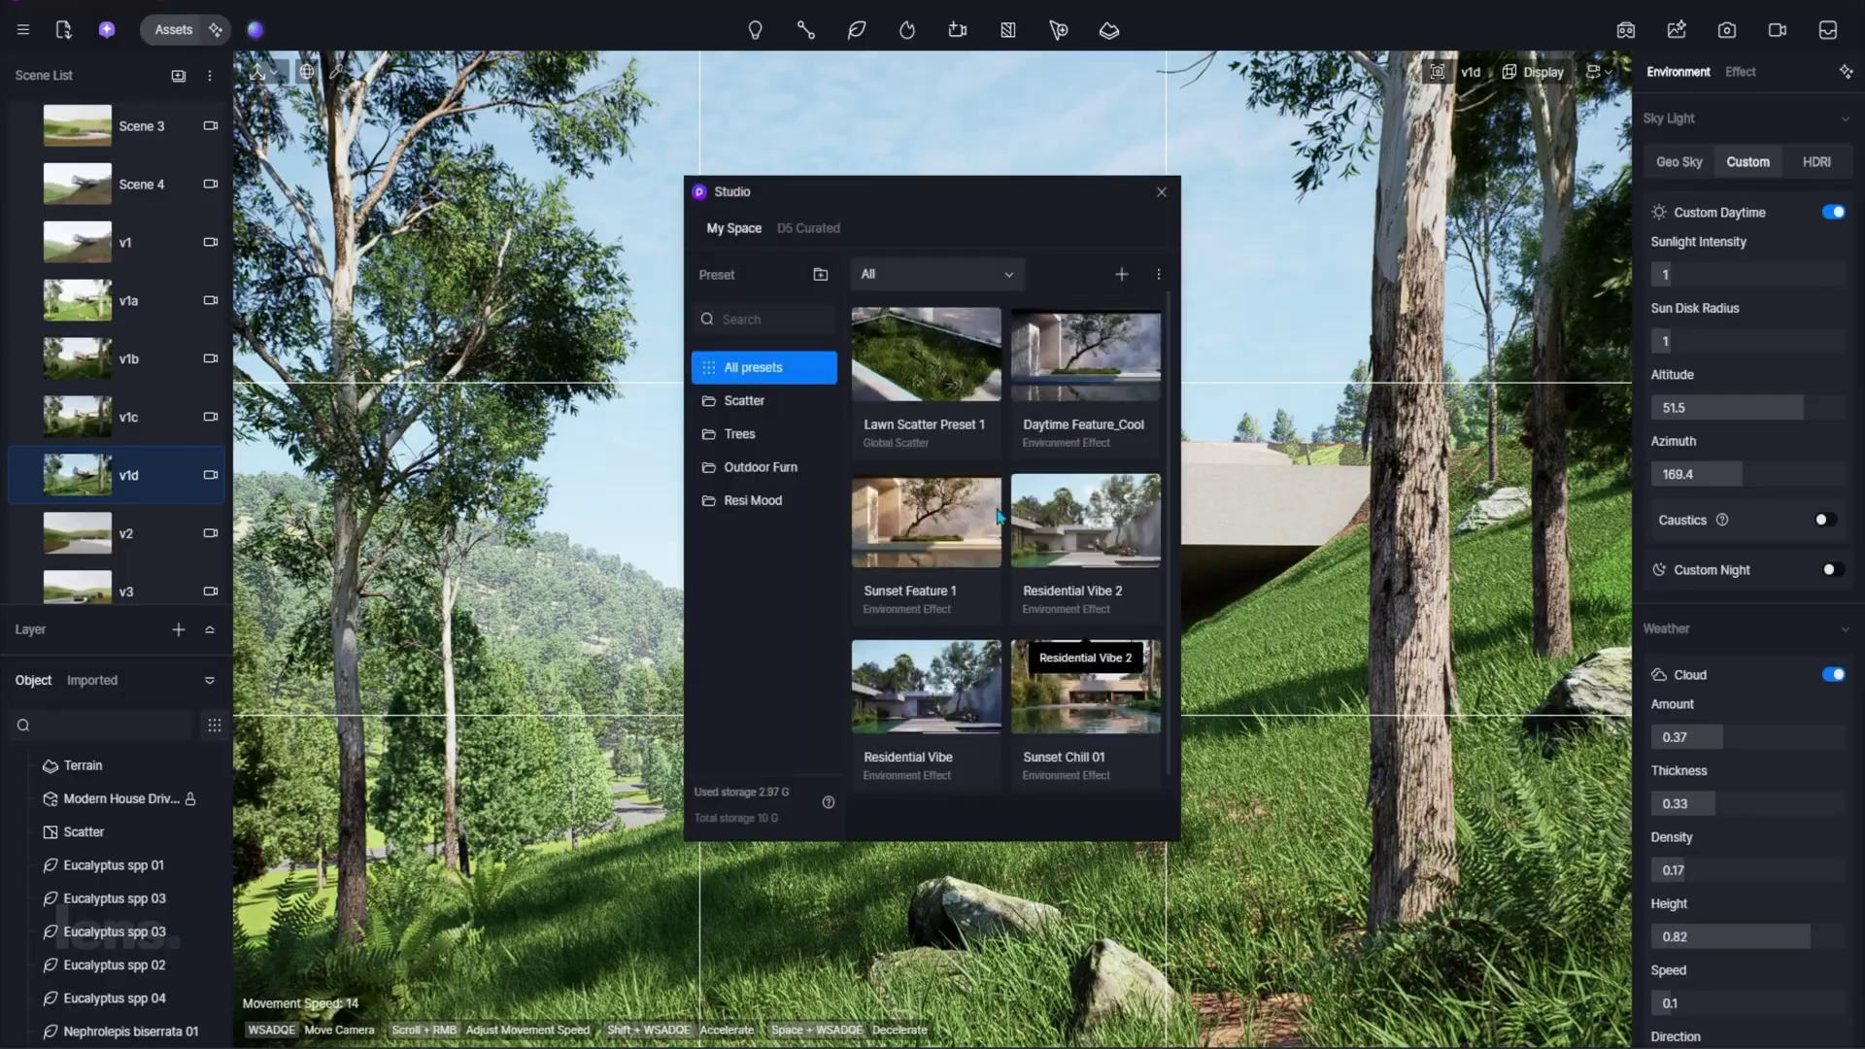
pyautogui.click(808, 227)
pyautogui.click(772, 401)
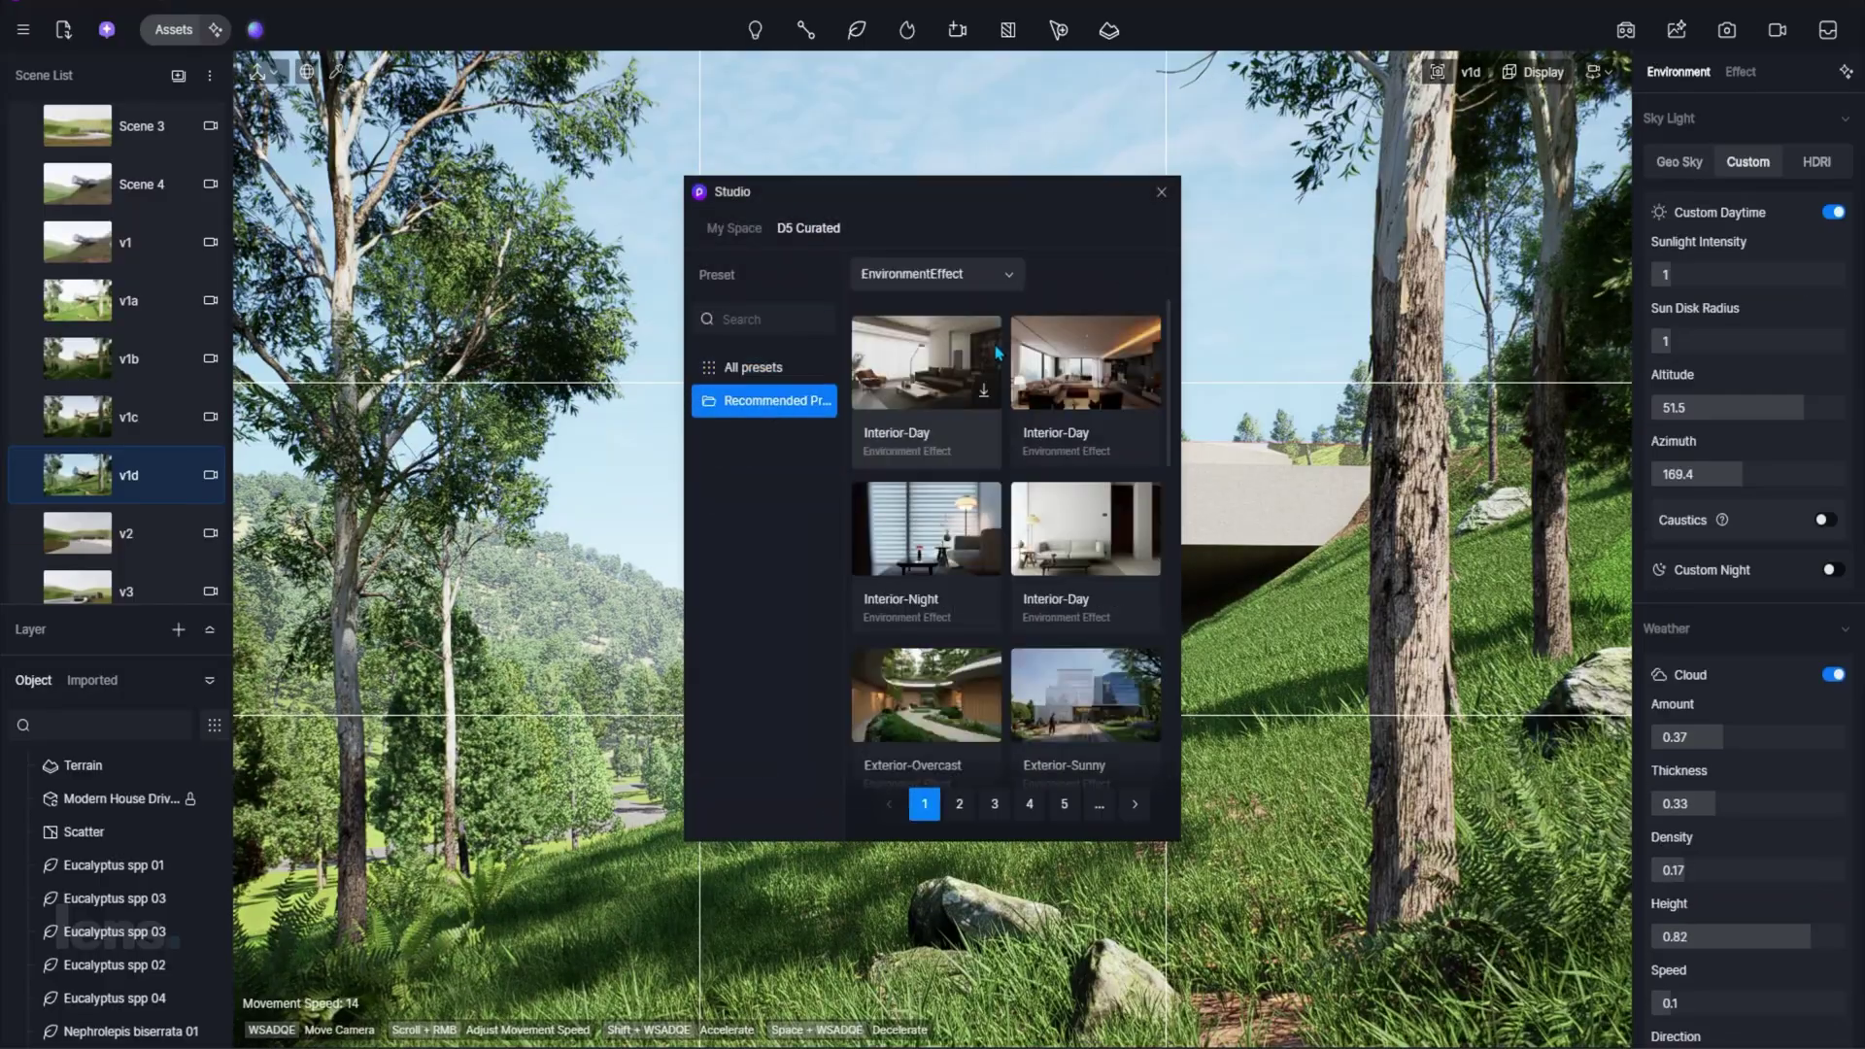
pyautogui.scroll(-1, 1104, 670)
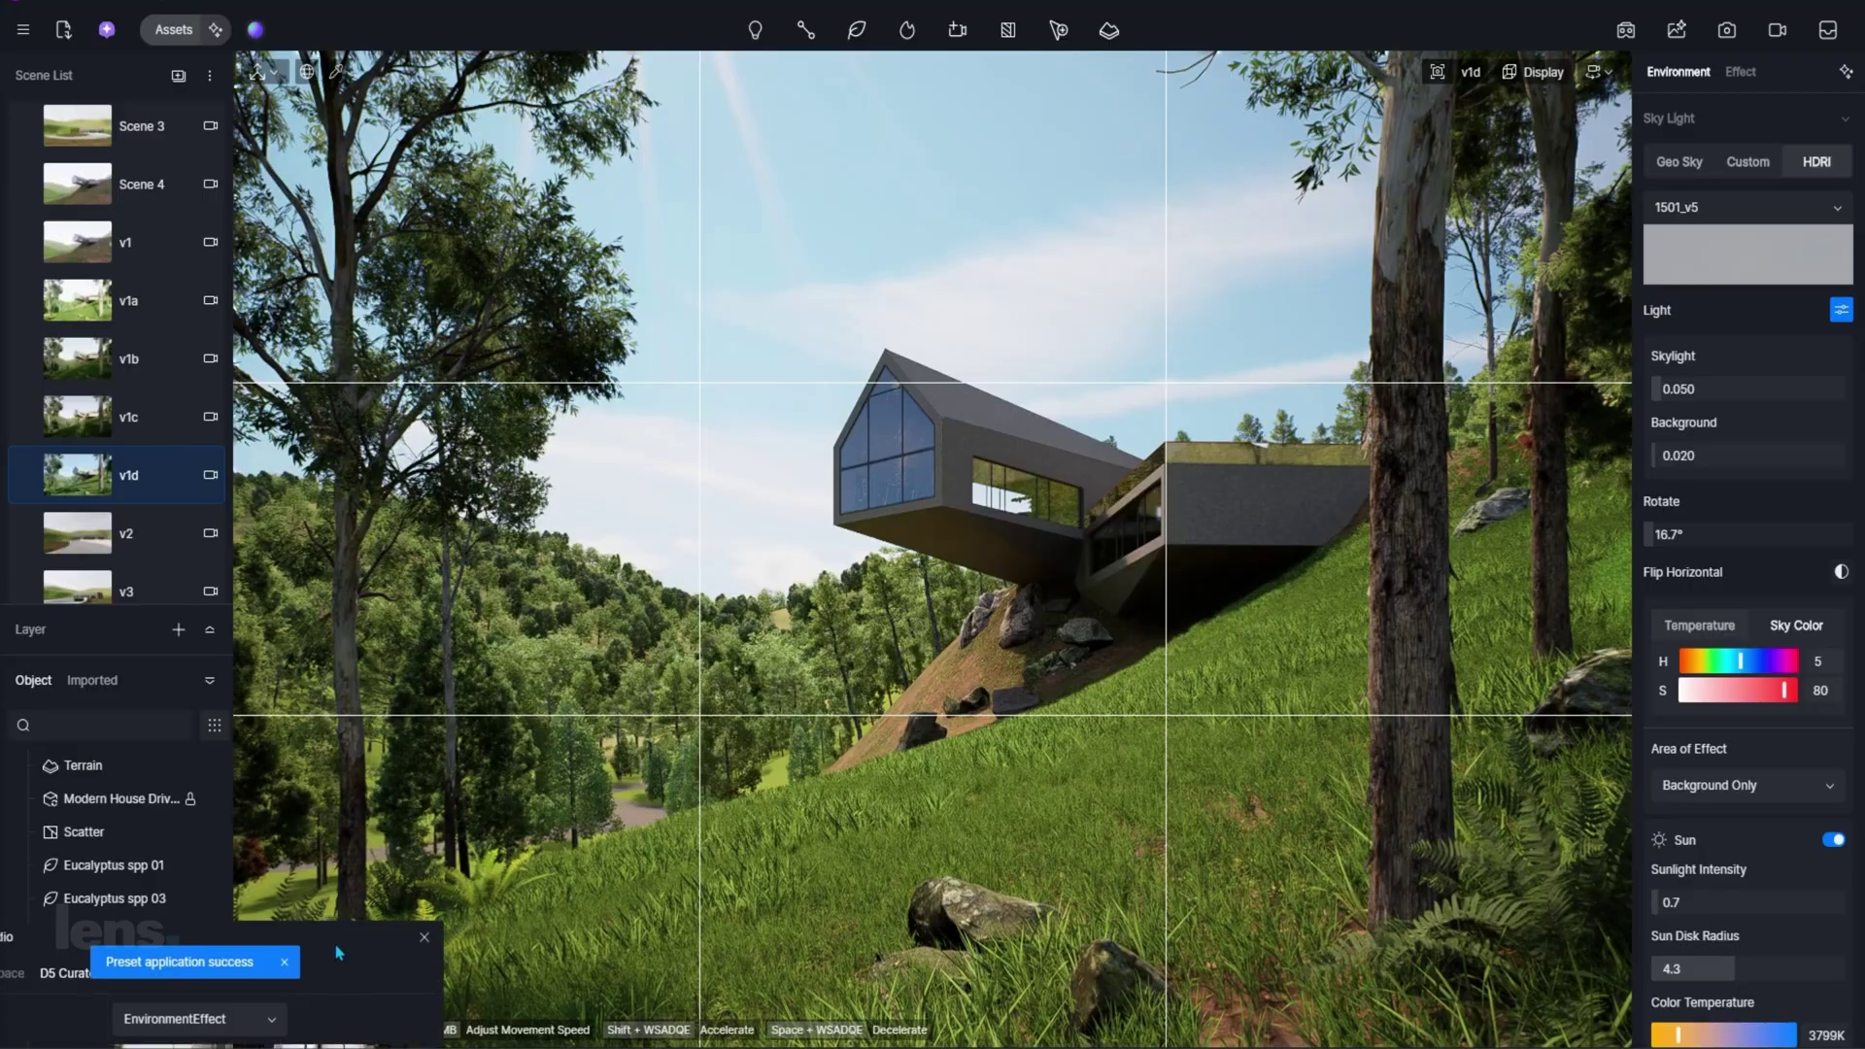
# Step: Rotate the preset's 1501_v5 HDRI sky to 201.7°
pyautogui.scroll(-2, 1698, 471)
pyautogui.scroll(1, 1698, 471)
pyautogui.moveTo(1699, 470); pyautogui.dragTo(1761, 471)
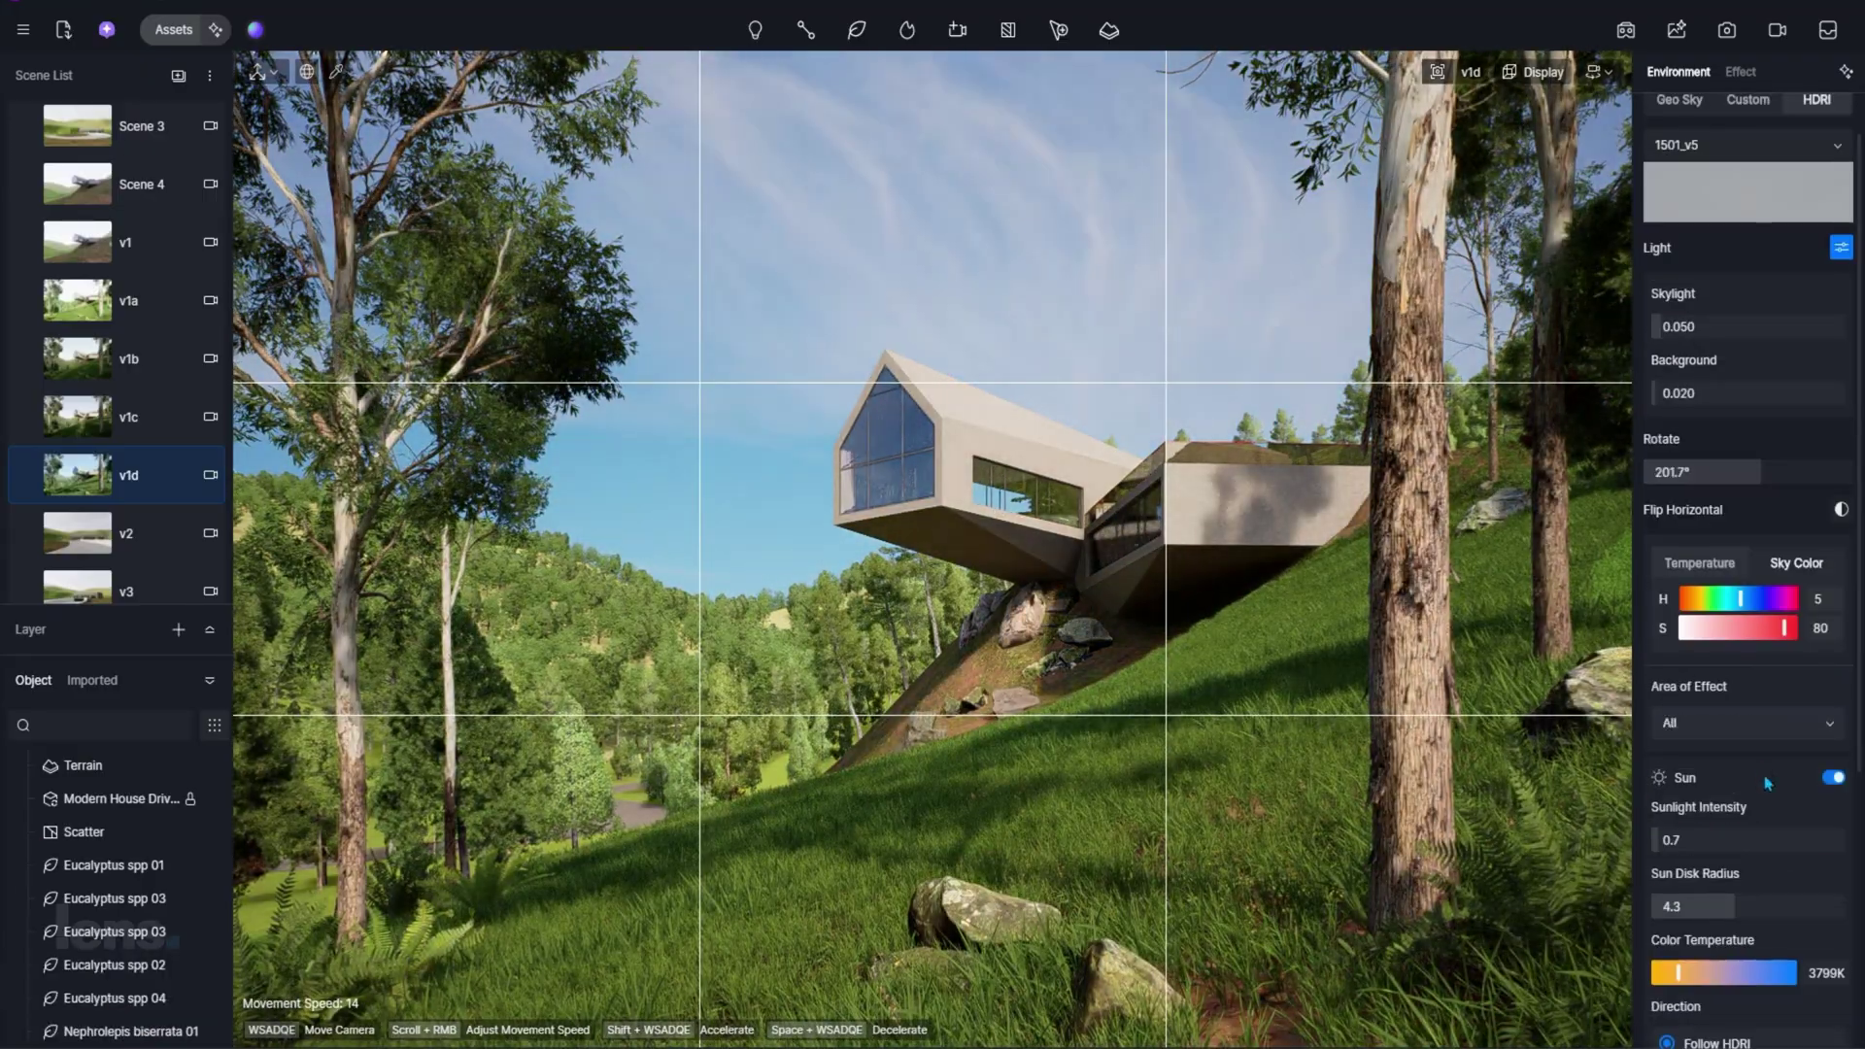
# Step: Set the HDRI sky color saturation in scene v1d to 45
pyautogui.scroll(-5, 1768, 783)
pyautogui.click(1737, 736)
pyautogui.scroll(6, 1734, 792)
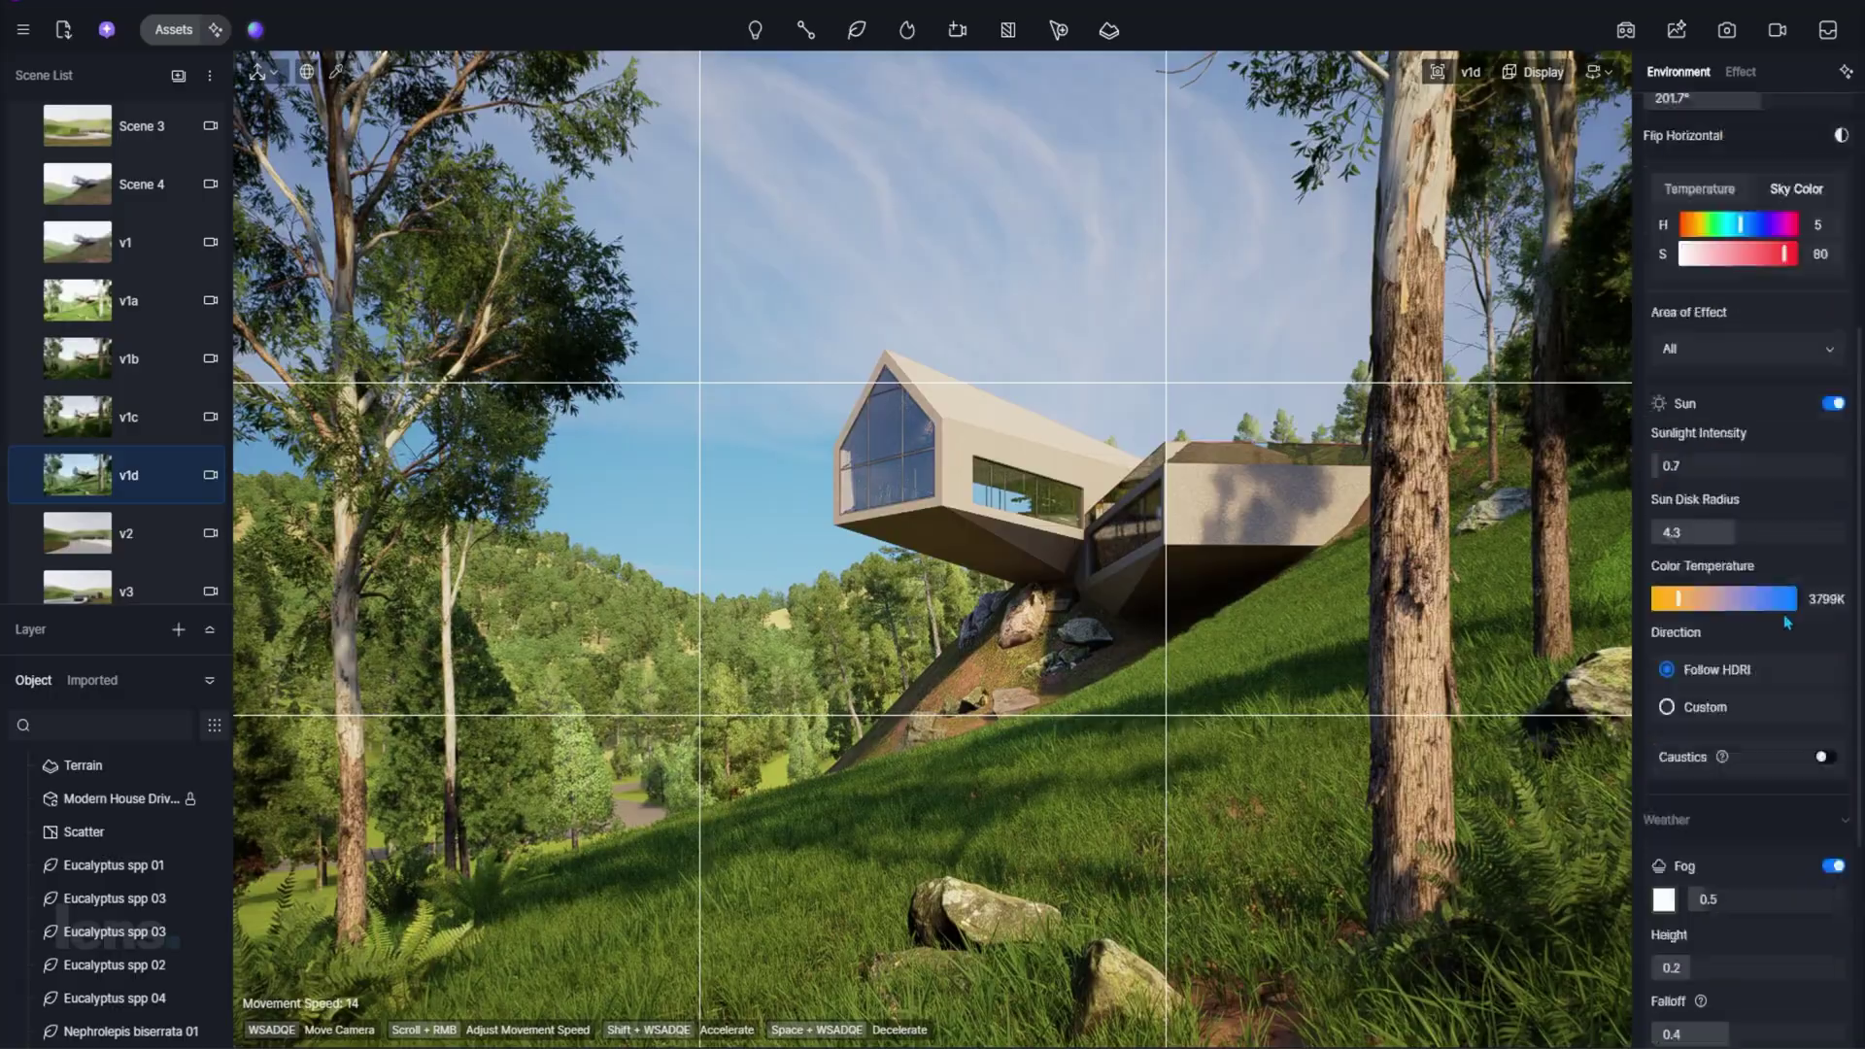
# Step: Apply another recommended D5 Curated exterior environment preset and rotate its 1409_v5 HDRI sky to 256.6°
pyautogui.click(256, 29)
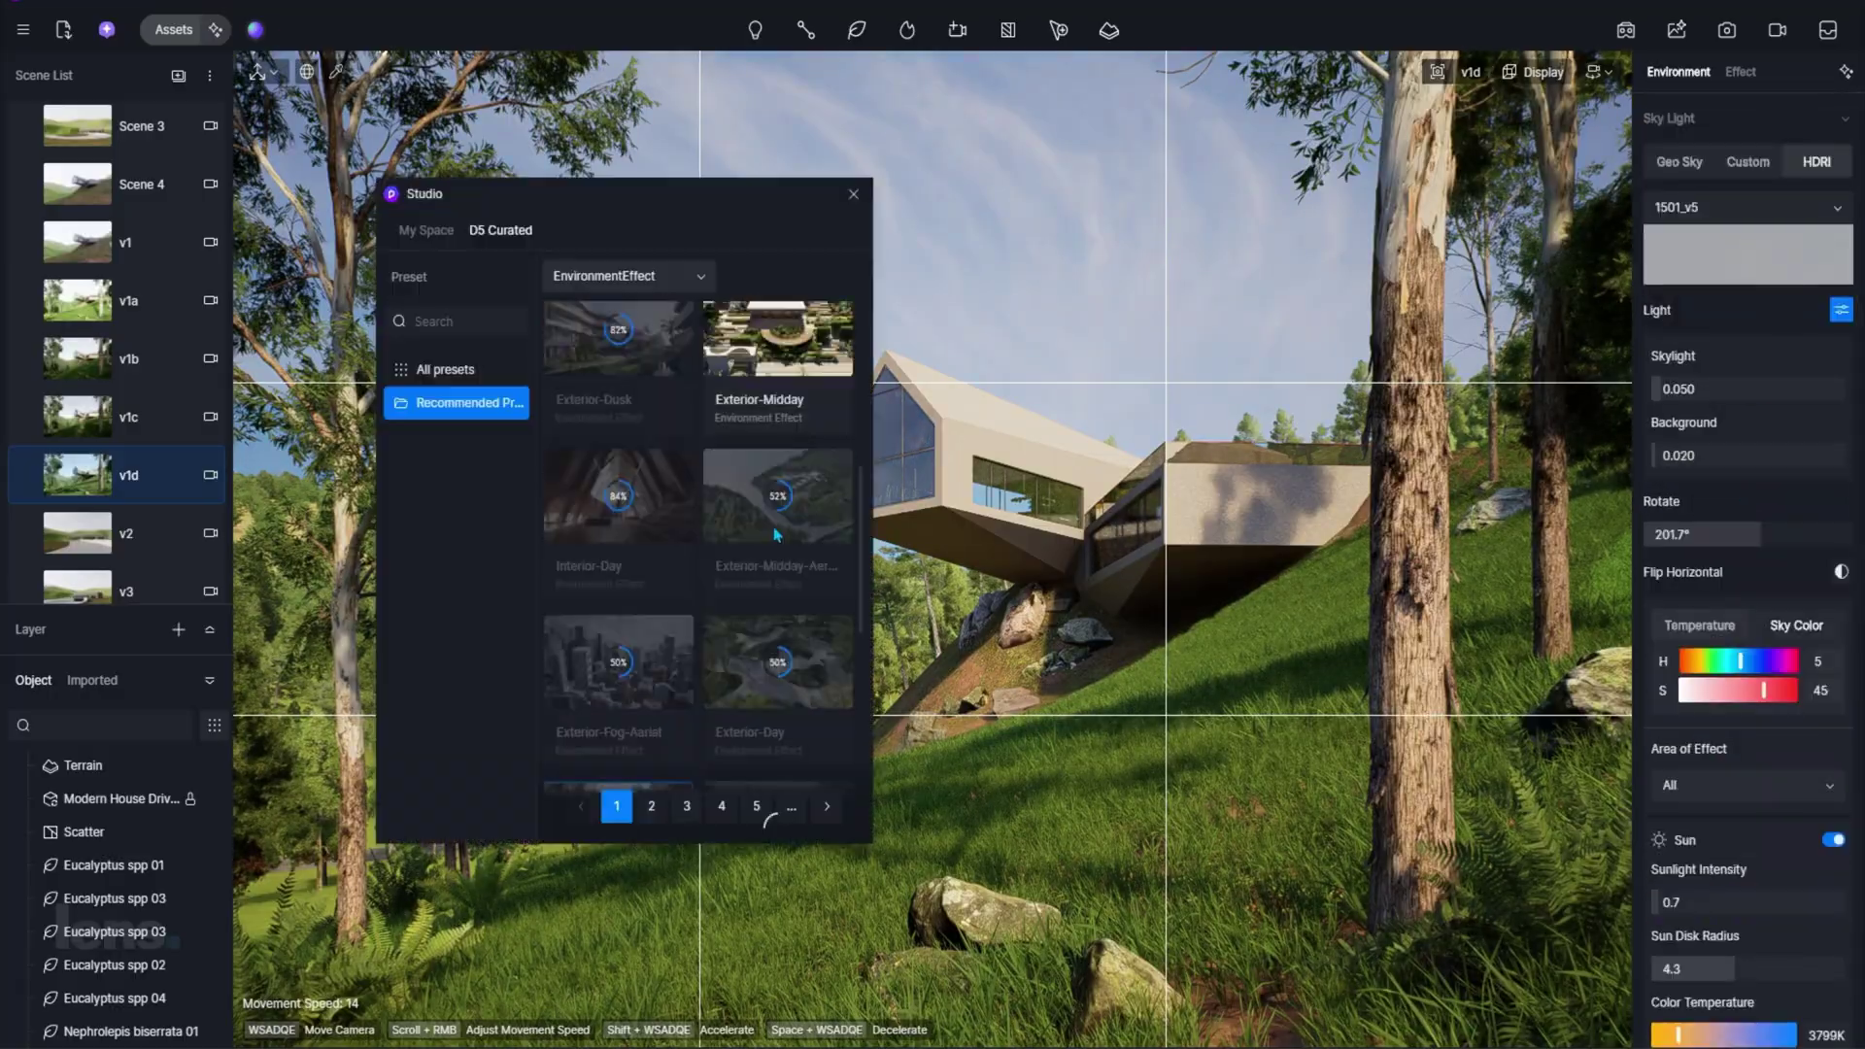
pyautogui.click(778, 479)
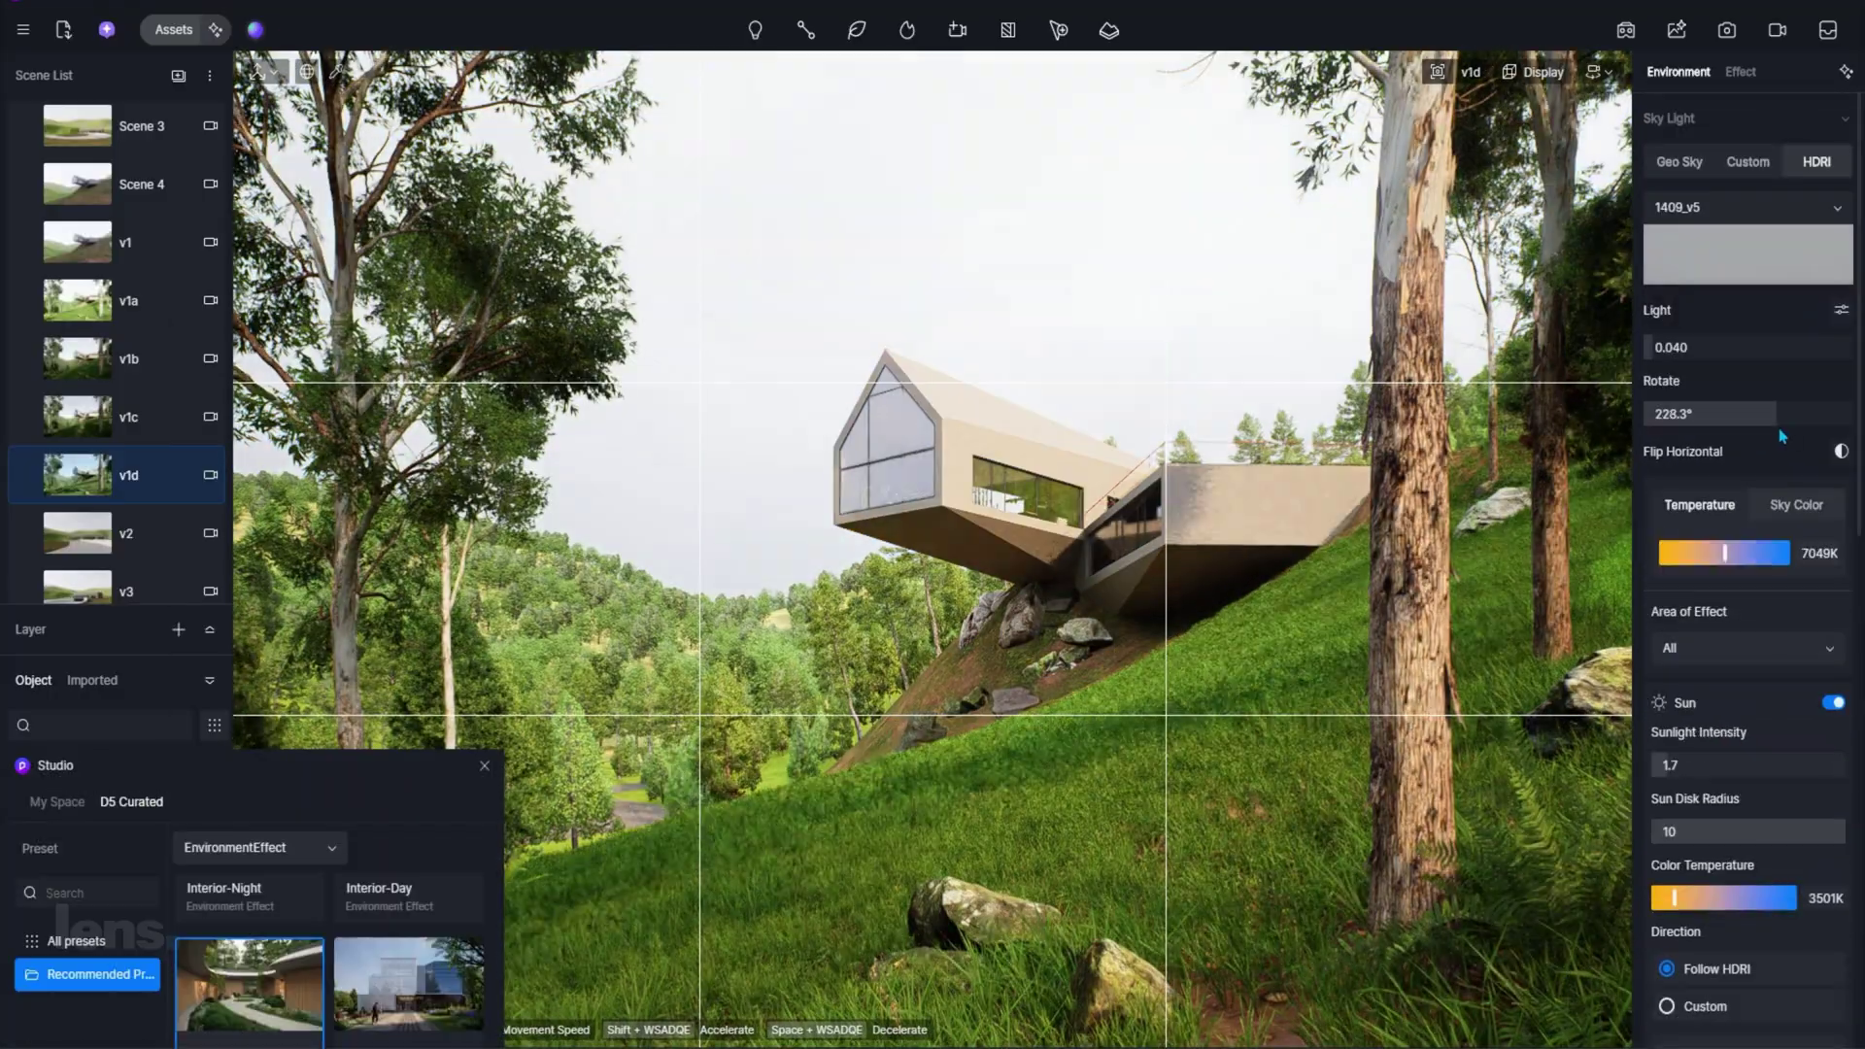
pyautogui.click(1797, 414)
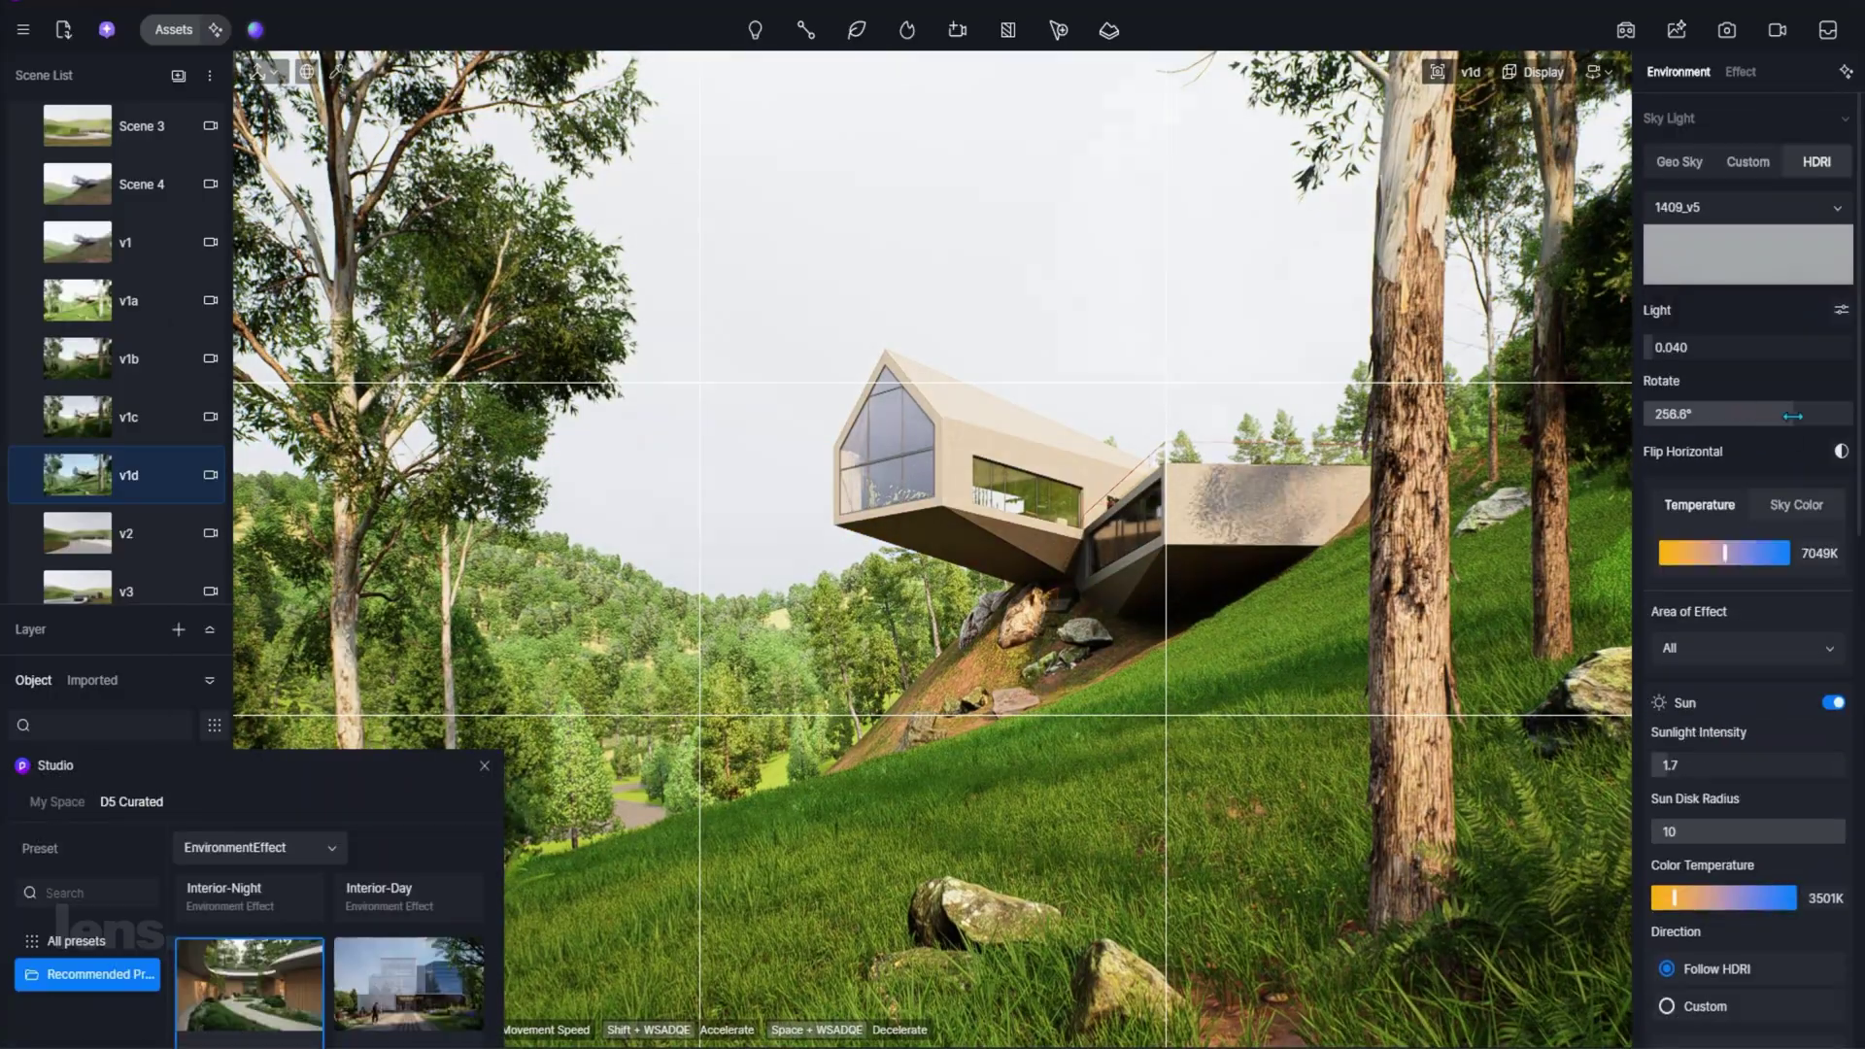
pyautogui.scroll(-8, 1748, 583)
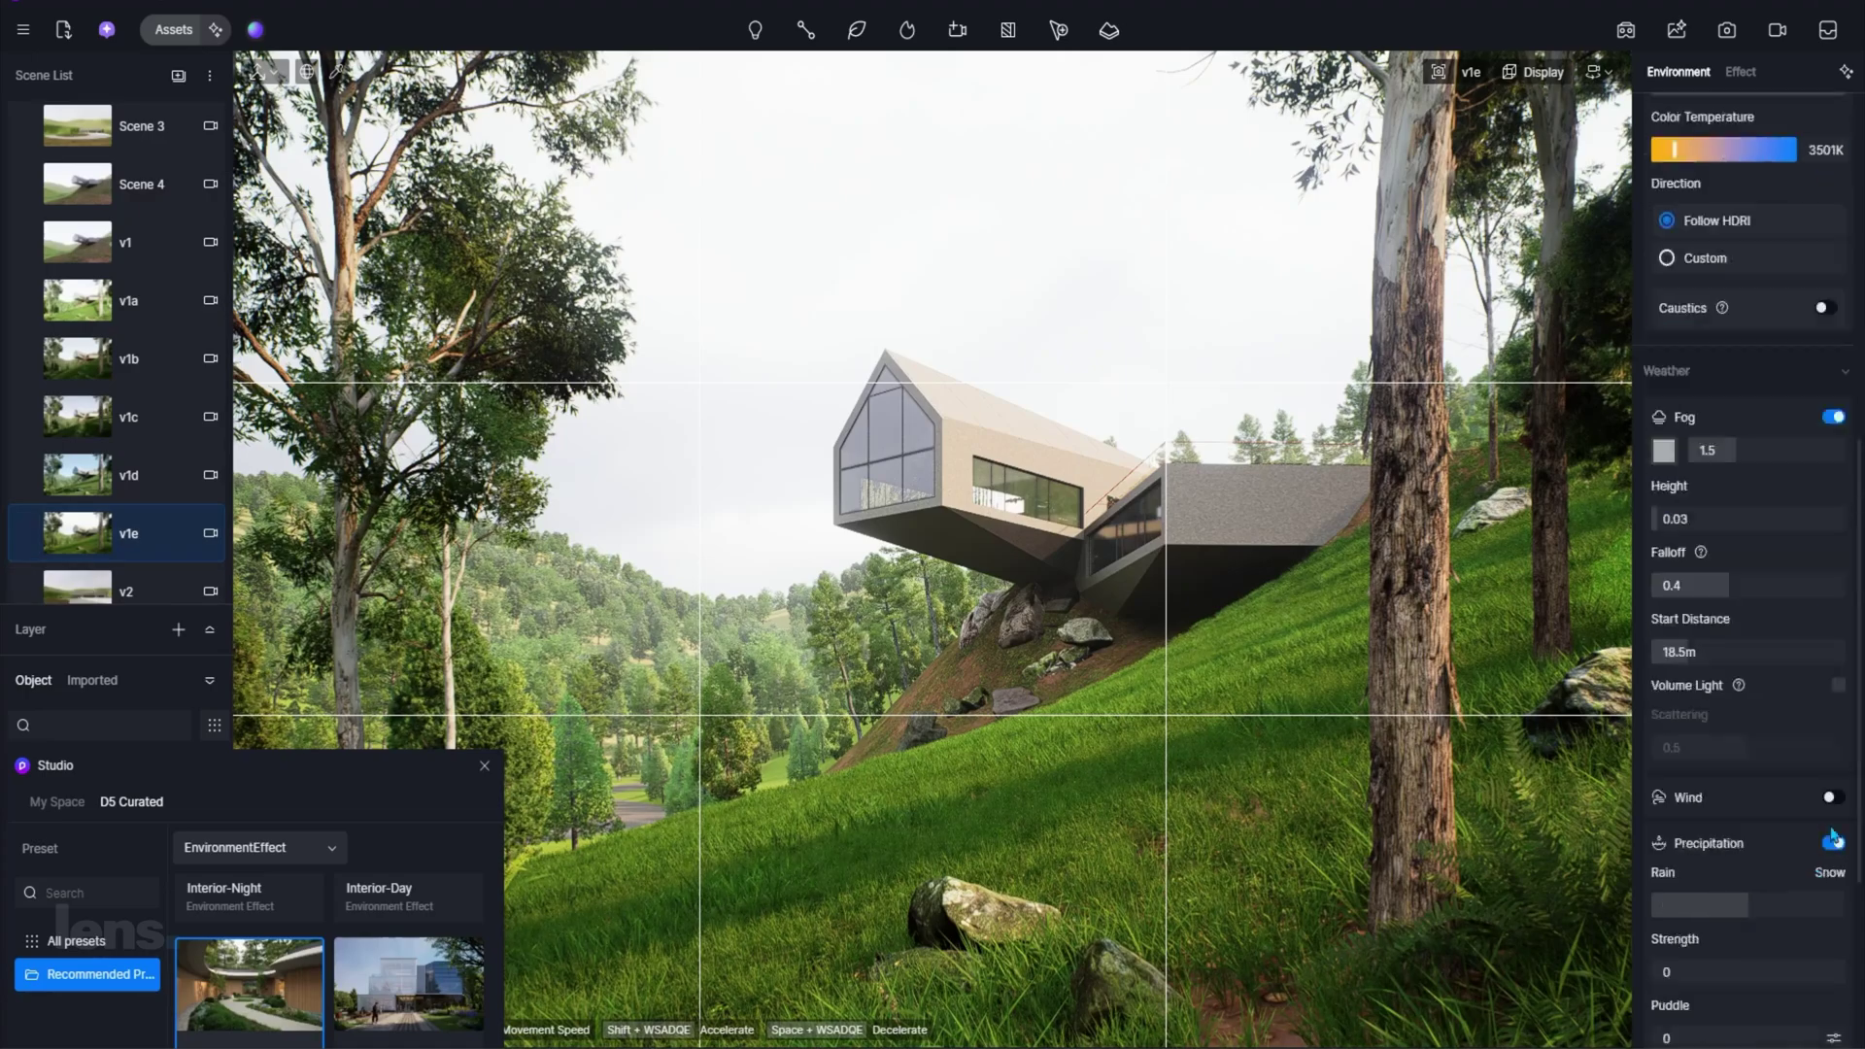
# Step: Check scene v1e's post-processing settings and adjust the HDRI sky rotation of the applied environment preset
pyautogui.click(1740, 71)
pyautogui.scroll(-8, 1749, 670)
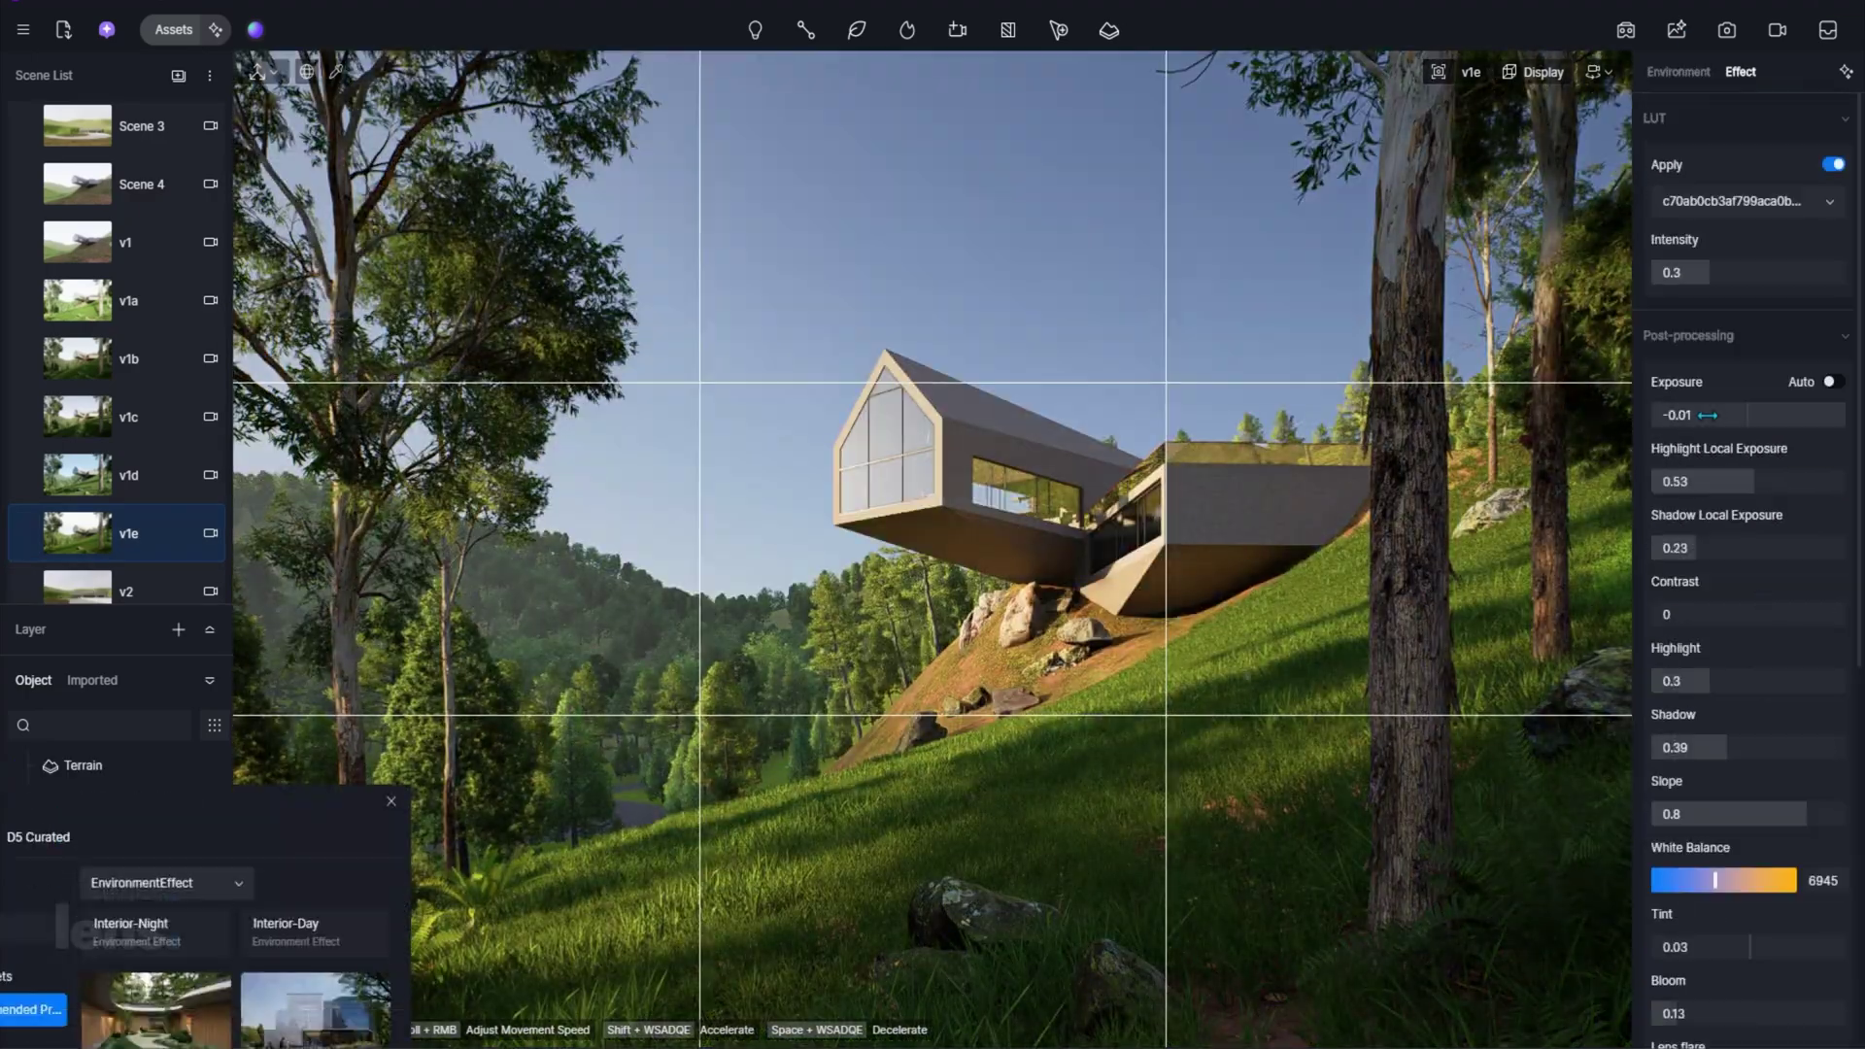
pyautogui.click(1678, 70)
pyautogui.moveTo(1780, 426); pyautogui.dragTo(1667, 425)
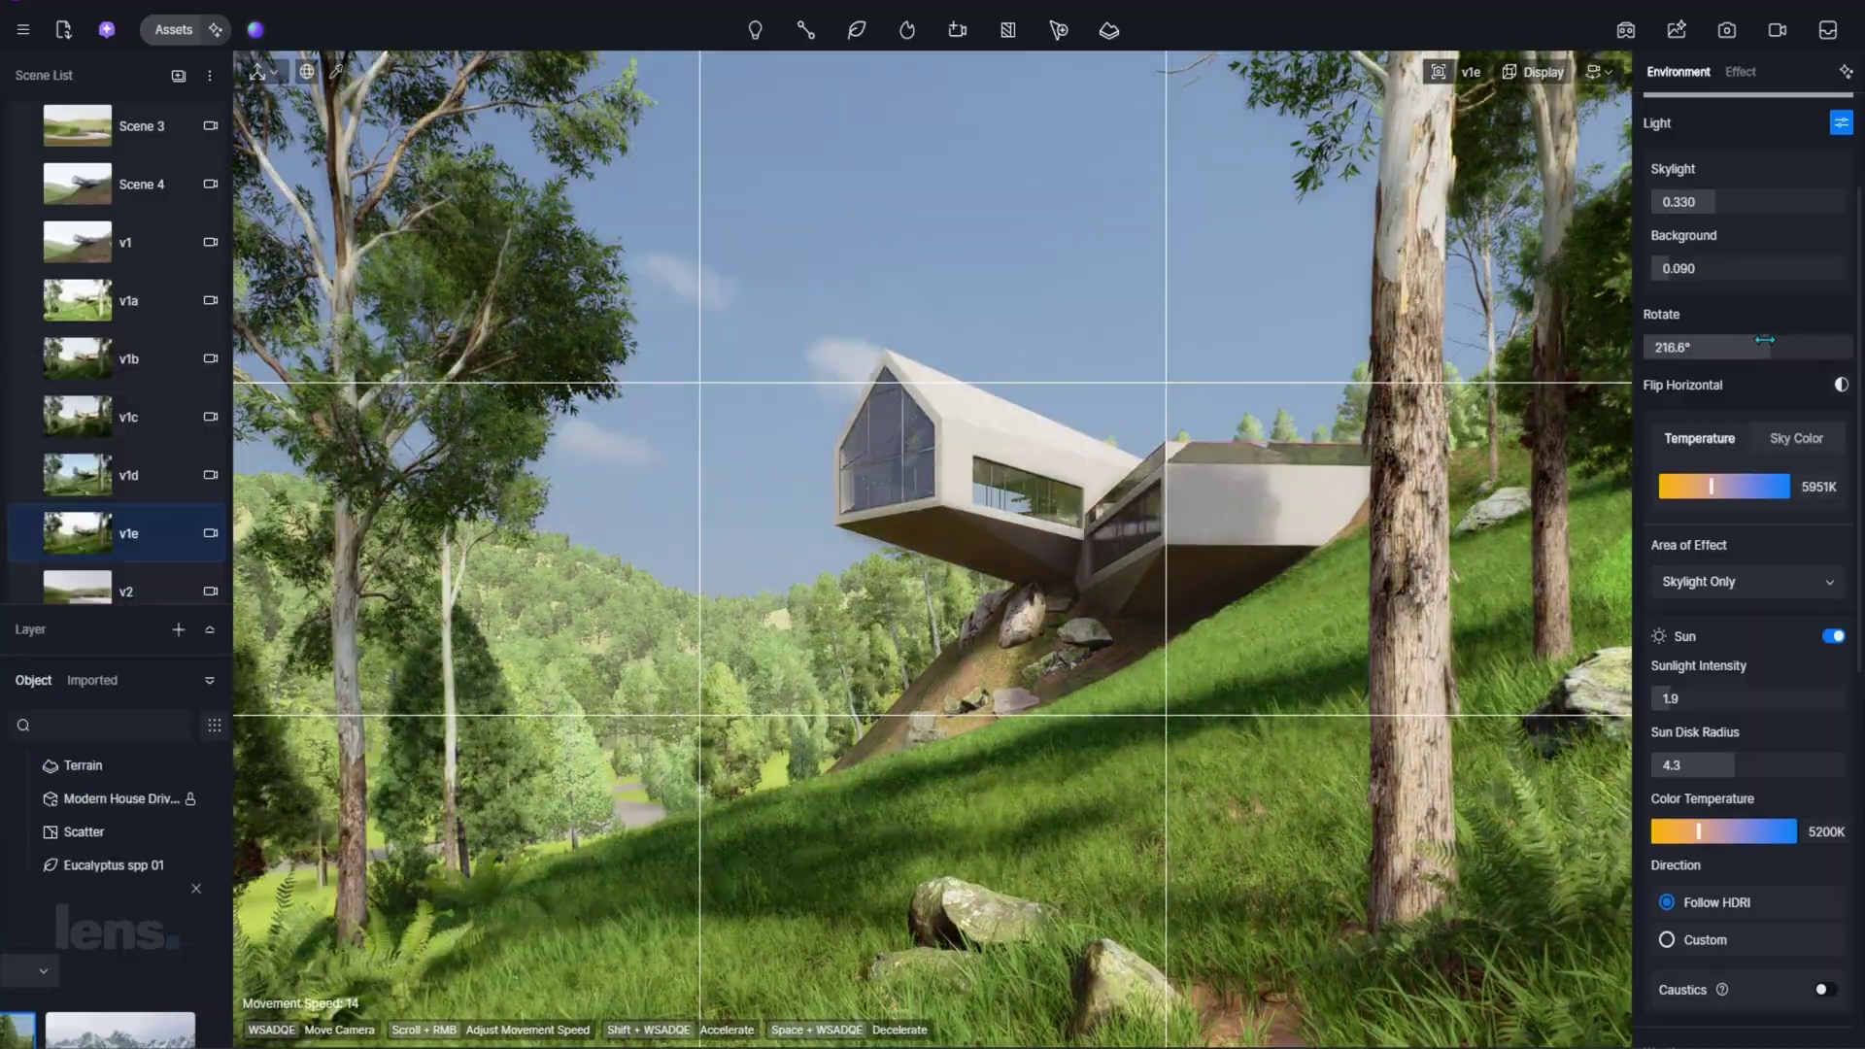
pyautogui.scroll(-10, 1744, 778)
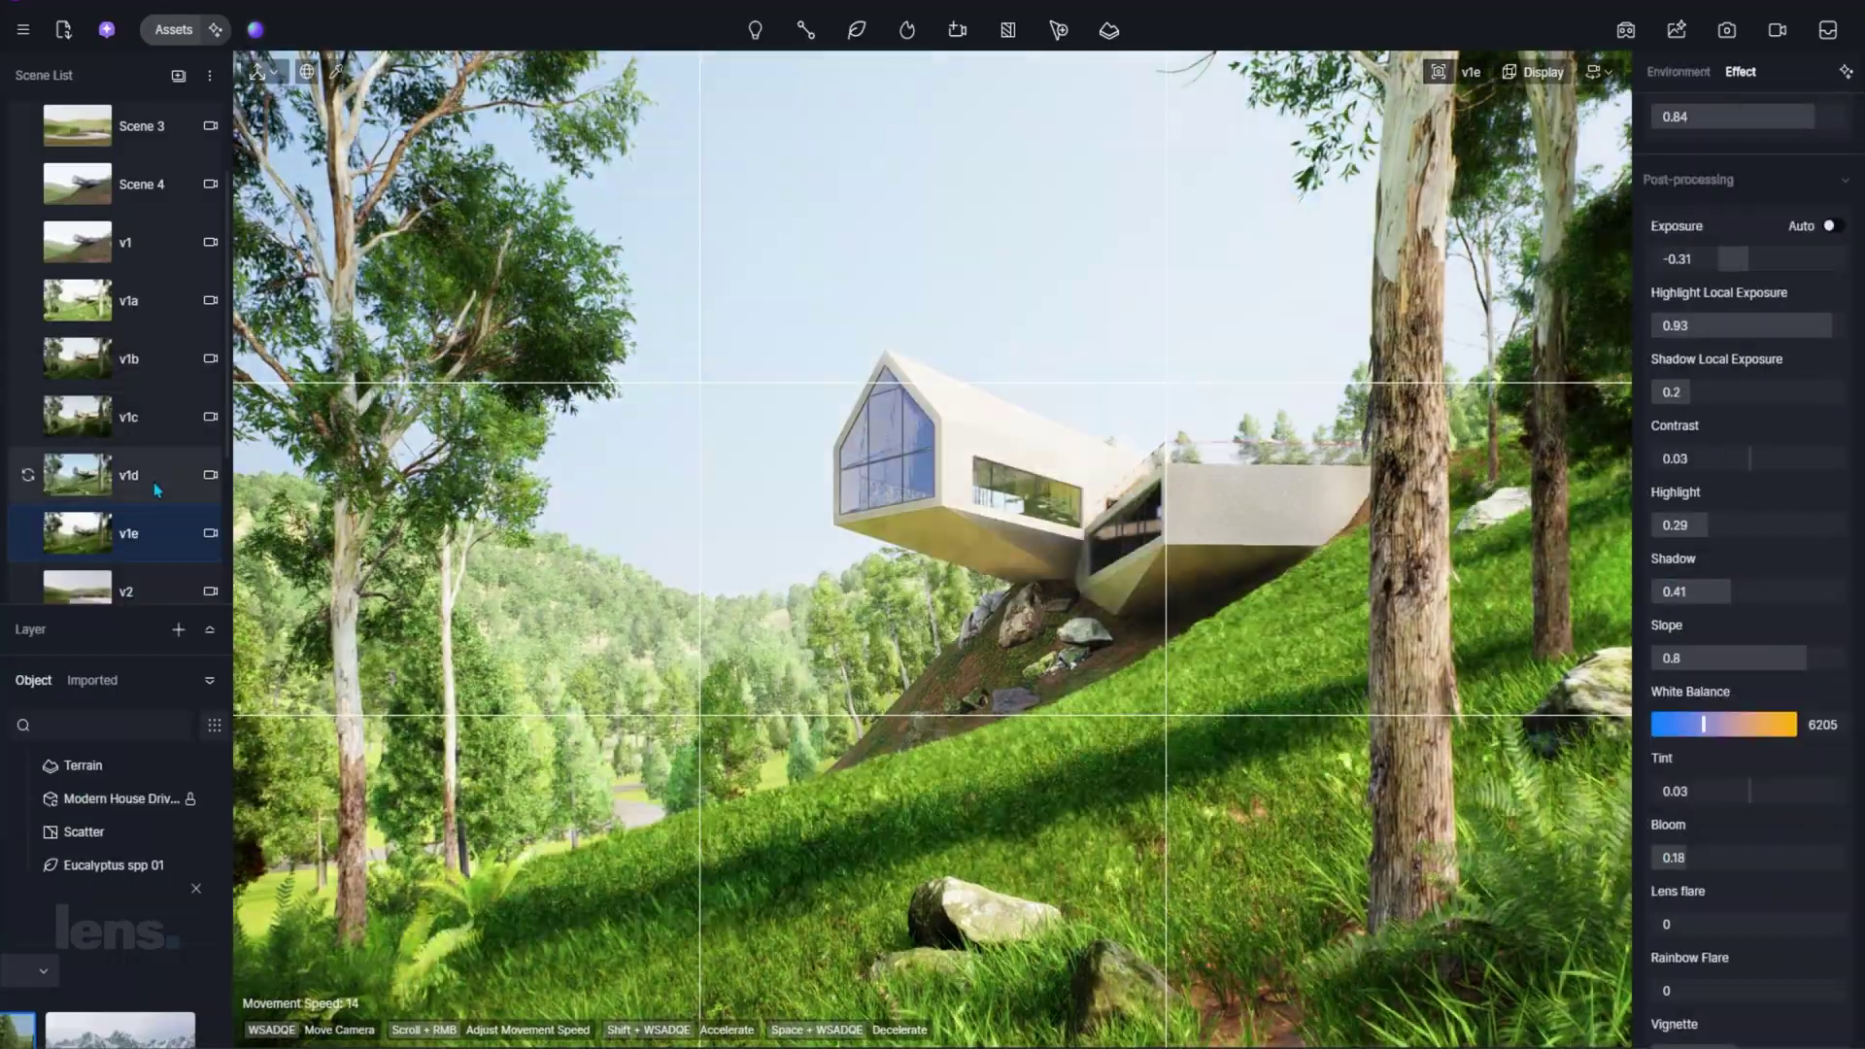
# Step: Apply the Daytime Feature_Cool environment preset to scene v1a and fine-tune its contrast, shadow local exposure and highlight local exposure
pyautogui.click(153, 363)
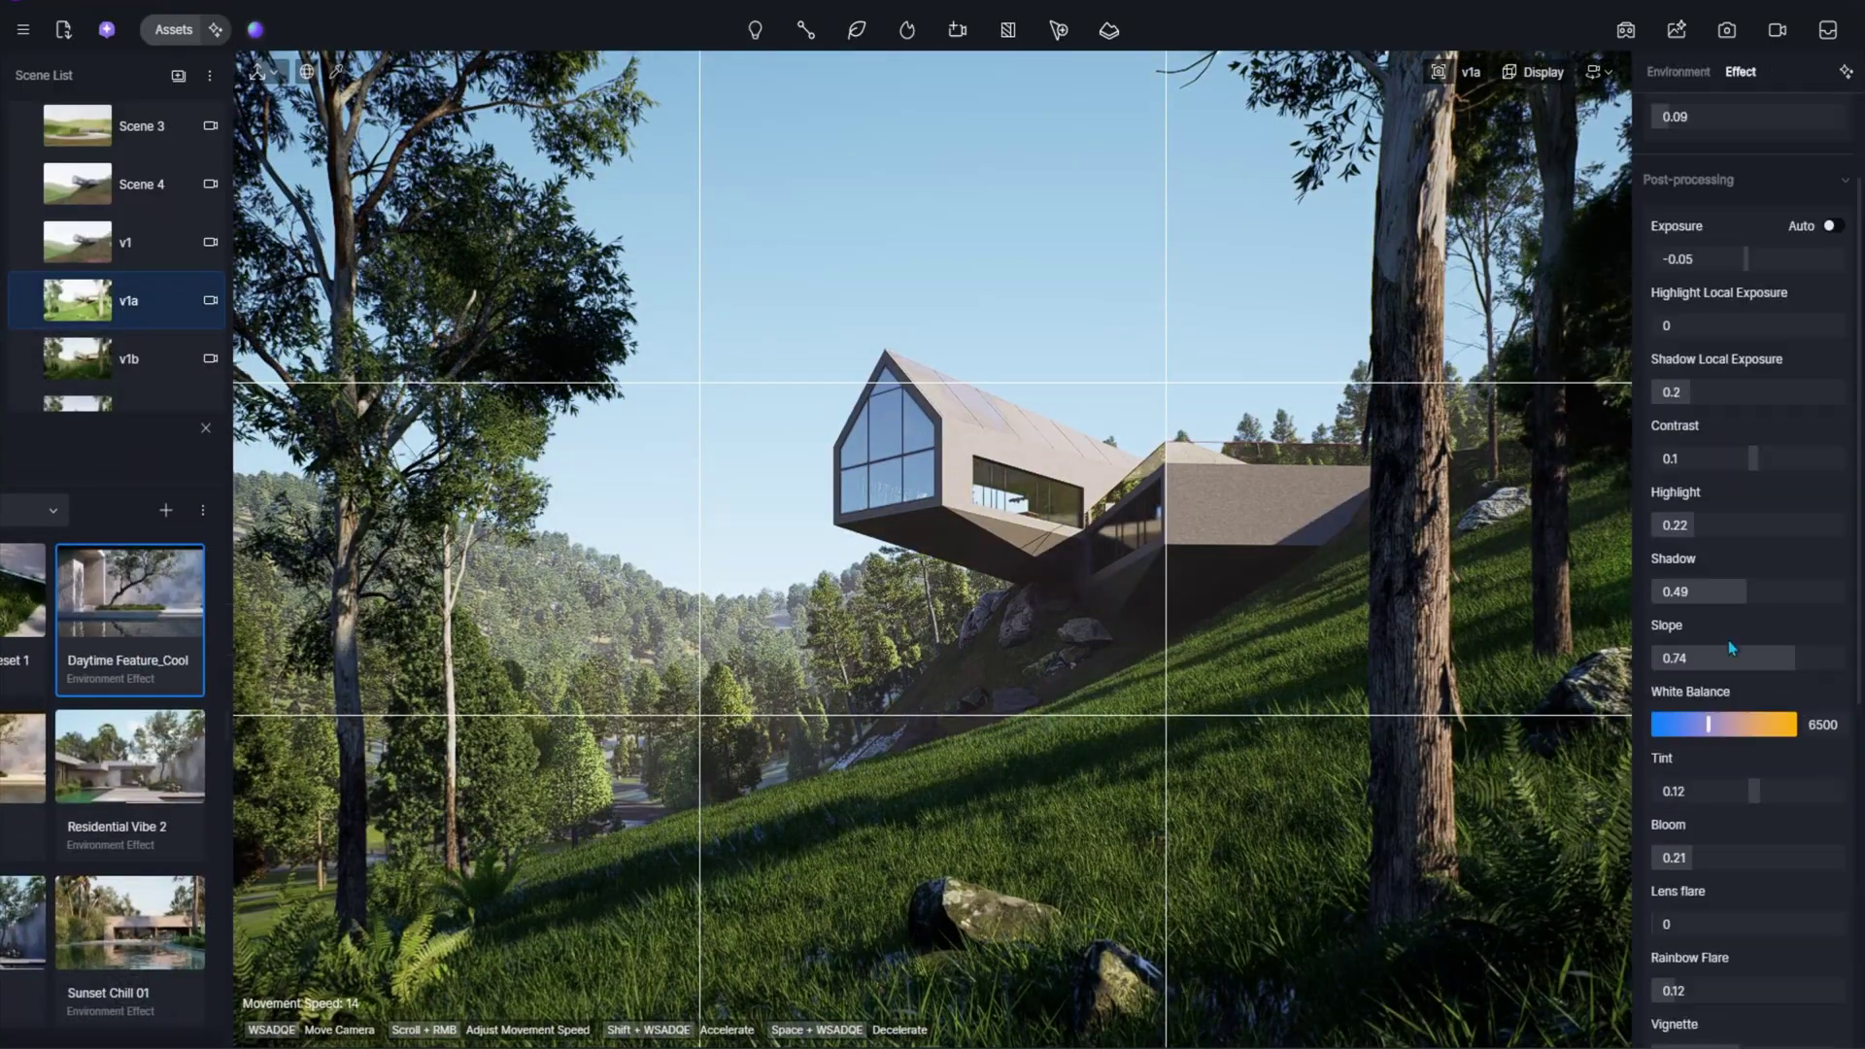
pyautogui.moveTo(1754, 459); pyautogui.dragTo(1752, 462)
pyautogui.moveTo(1747, 392); pyautogui.dragTo(1757, 393)
pyautogui.moveTo(1745, 327); pyautogui.dragTo(1749, 333)
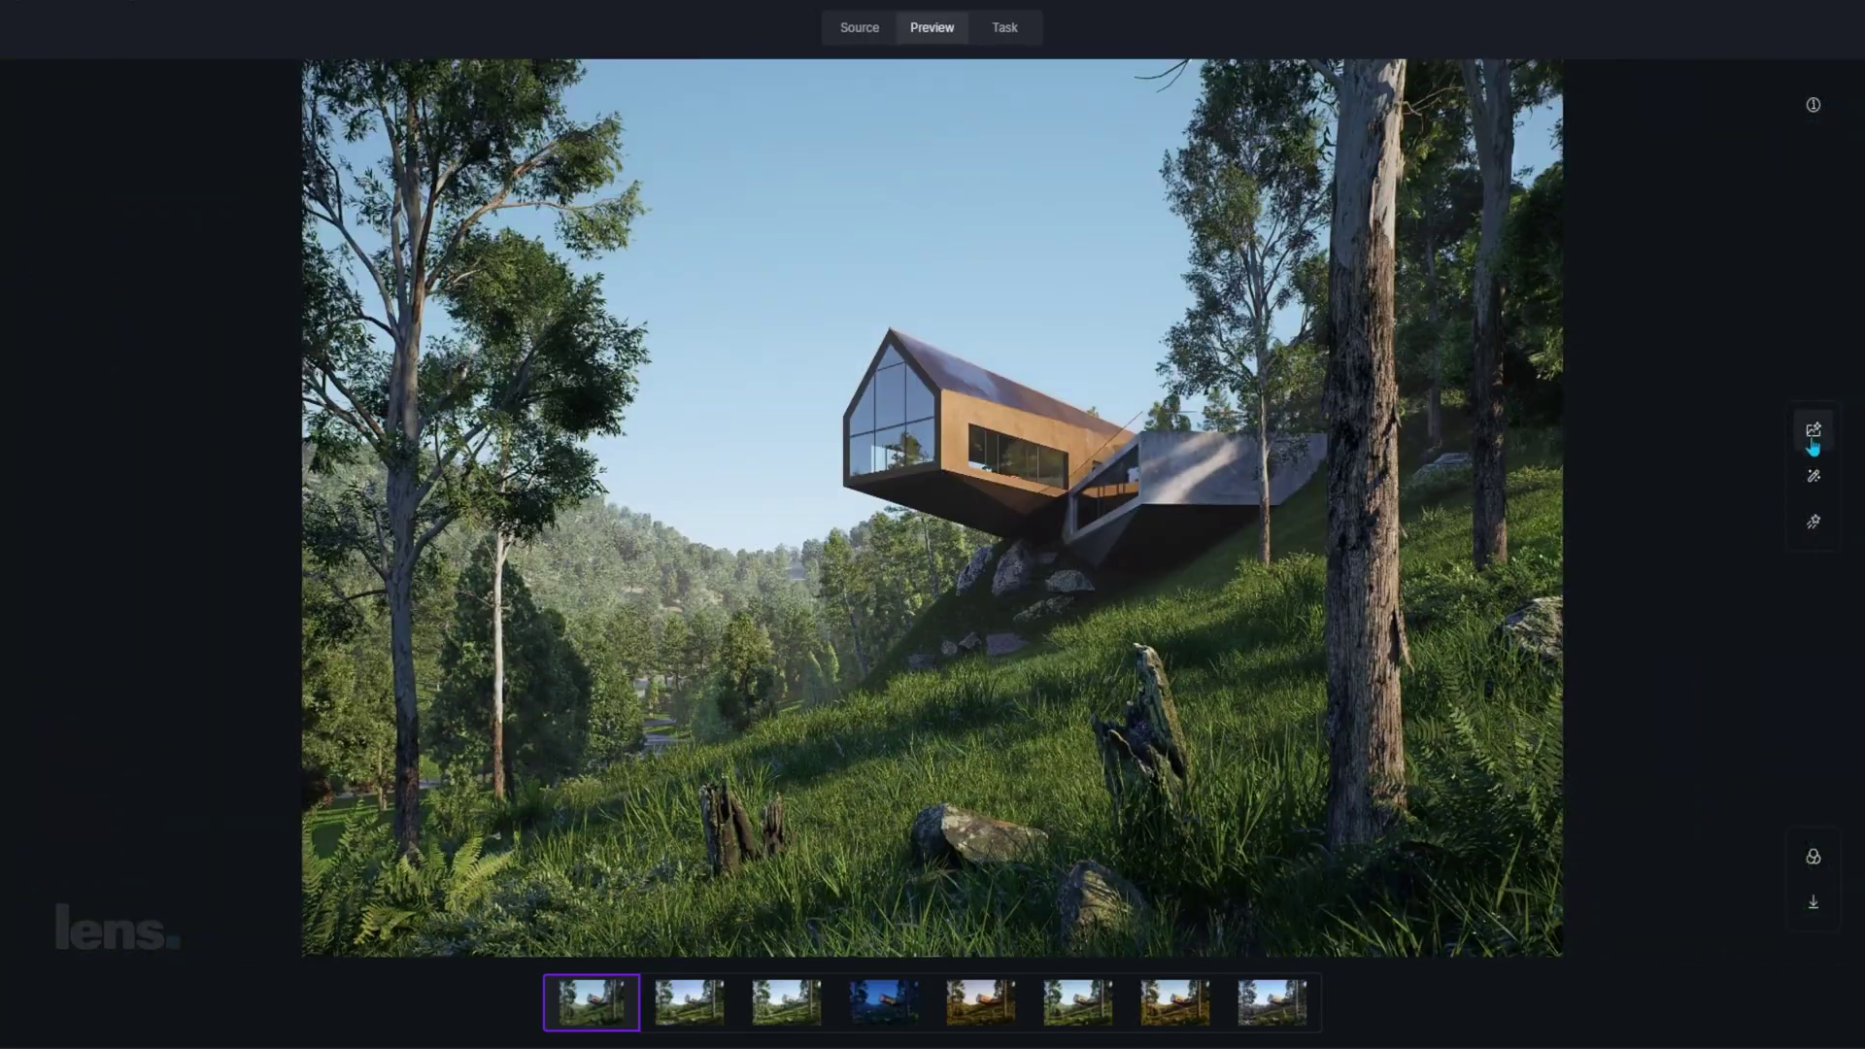
# Step: Run AI Enhancer on separate grass, foreground tree, house, hill and background tree selections, giving the grass 0.9 enhancement weight and 0.5 texture strength
pyautogui.click(1813, 435)
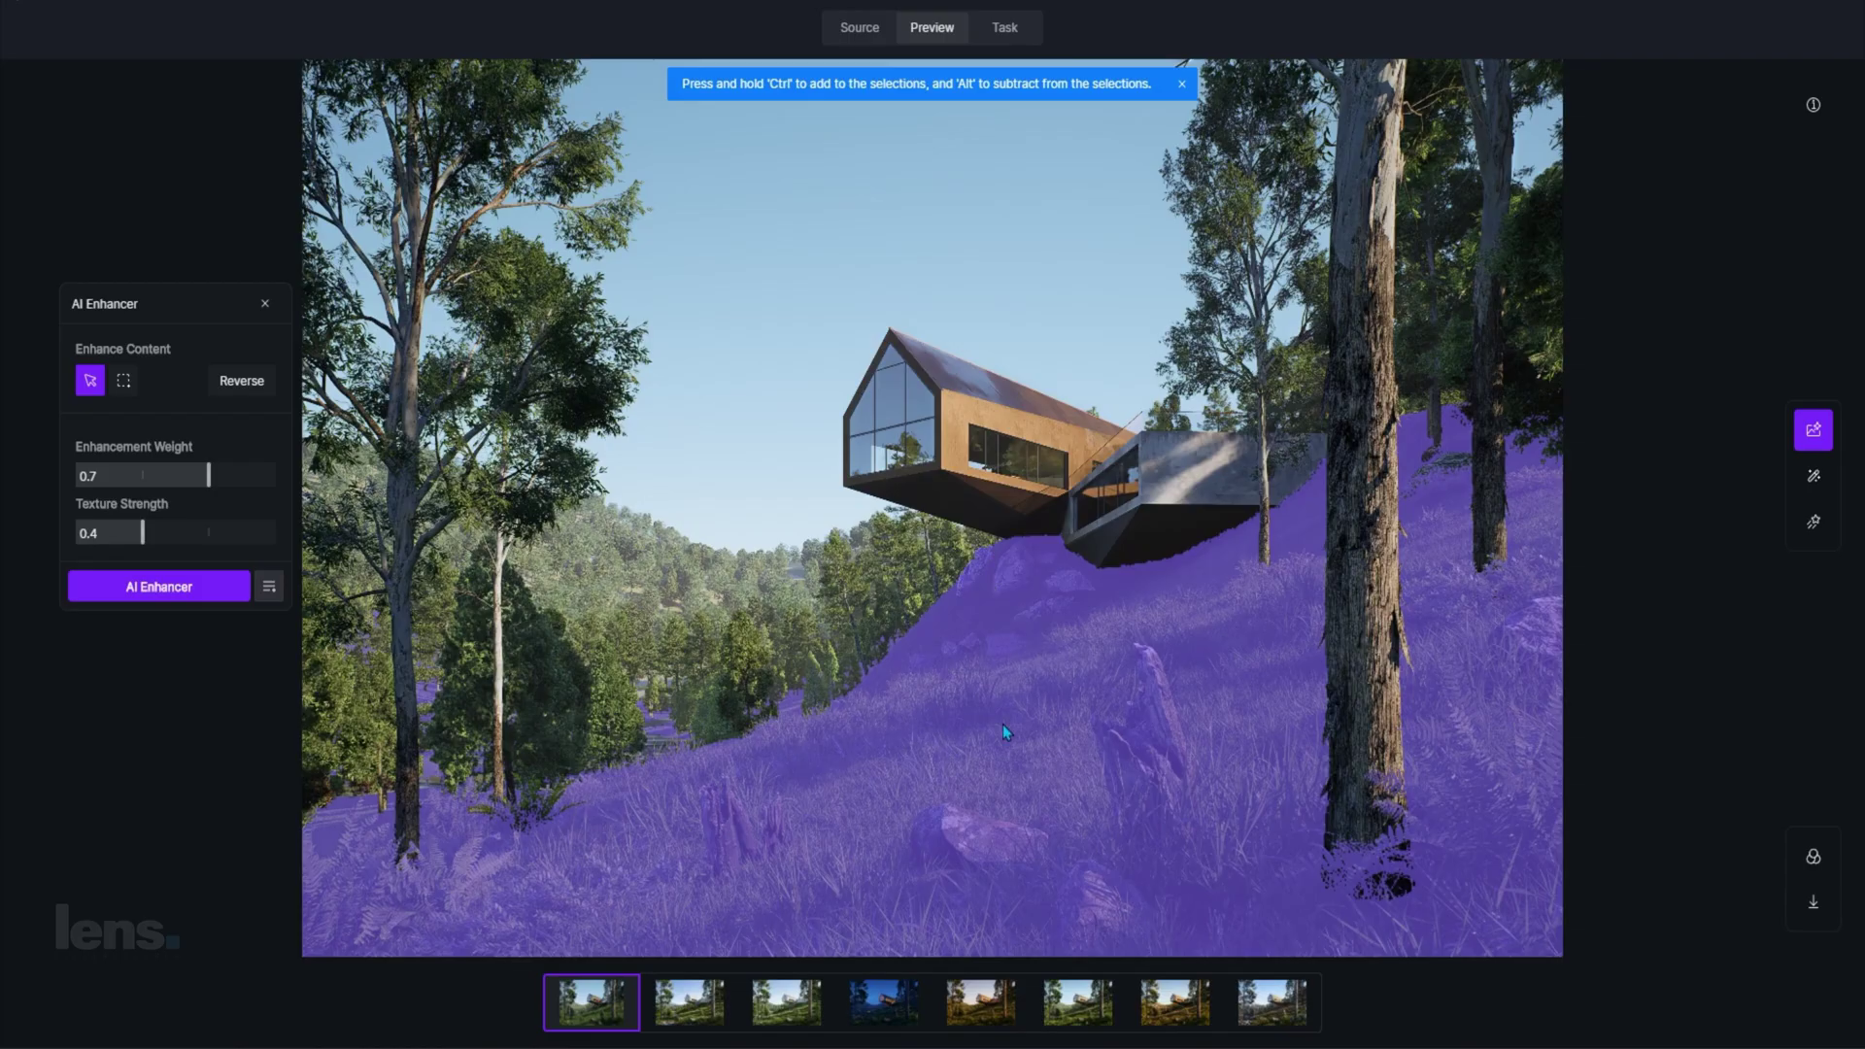
pyautogui.click(898, 798)
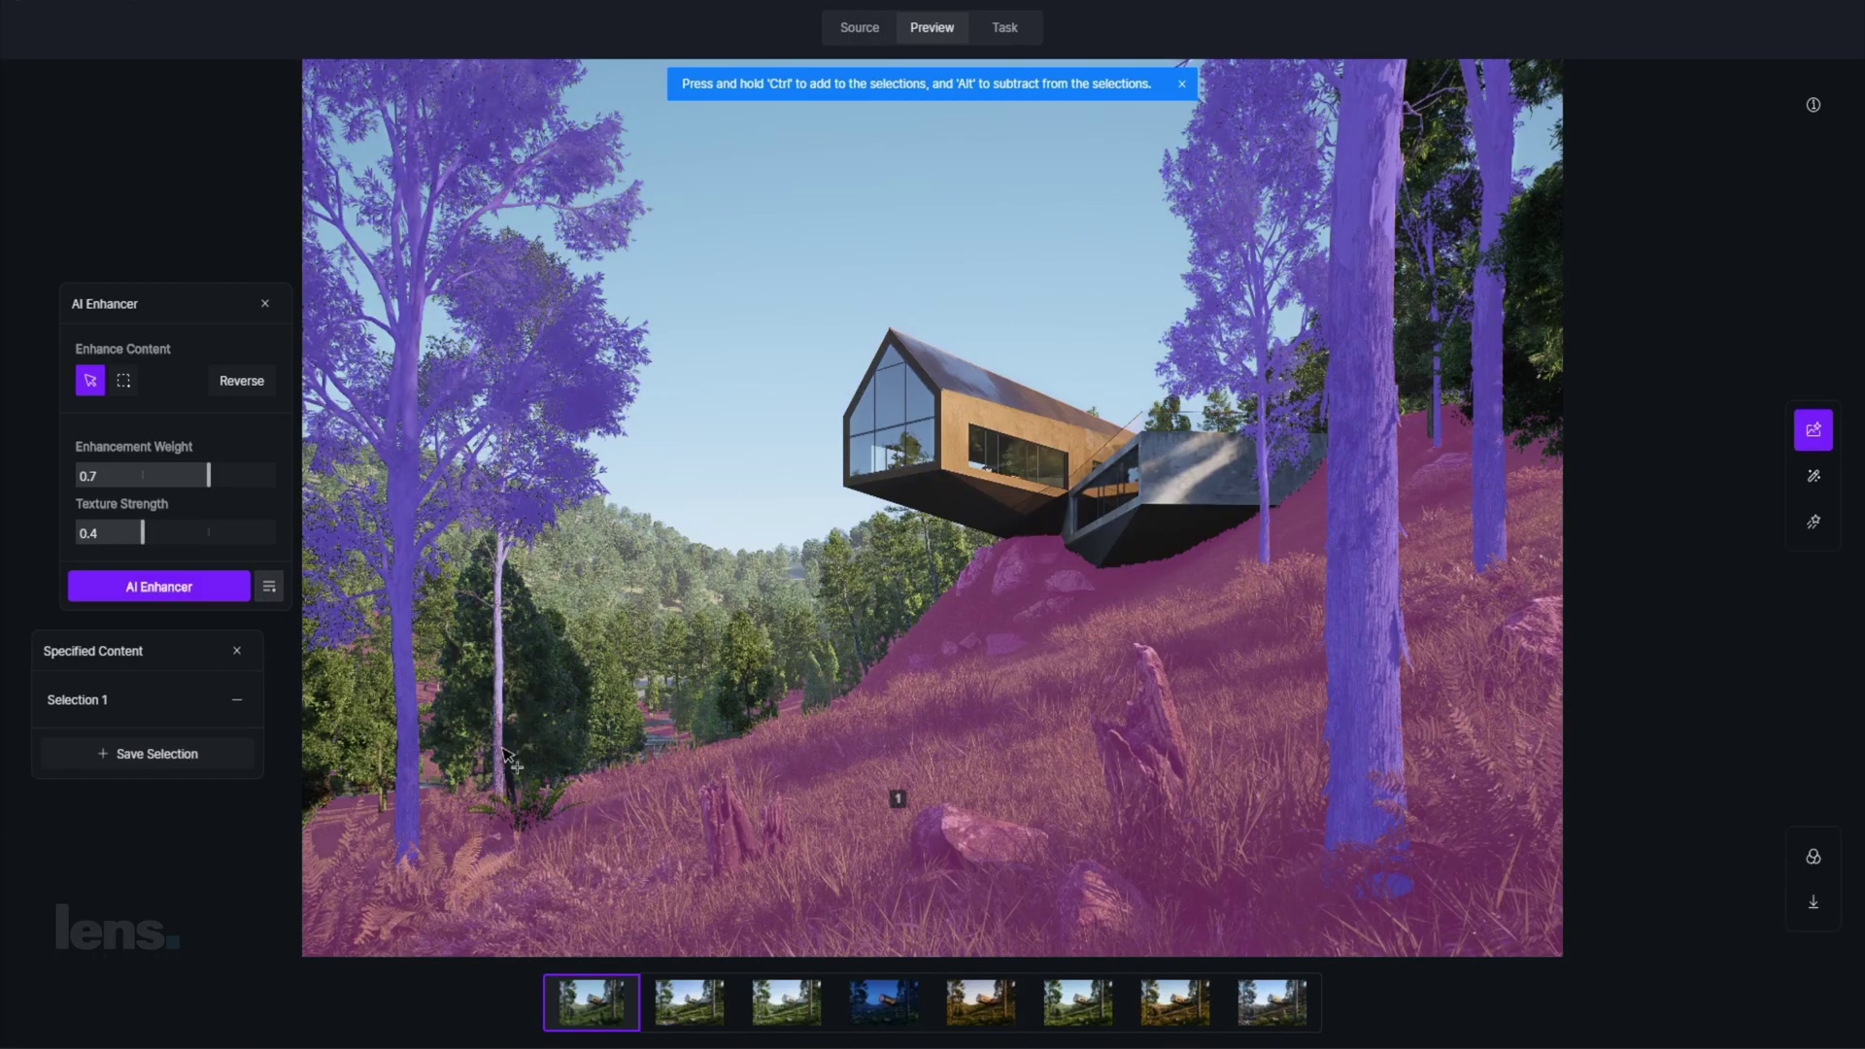
pyautogui.click(134, 763)
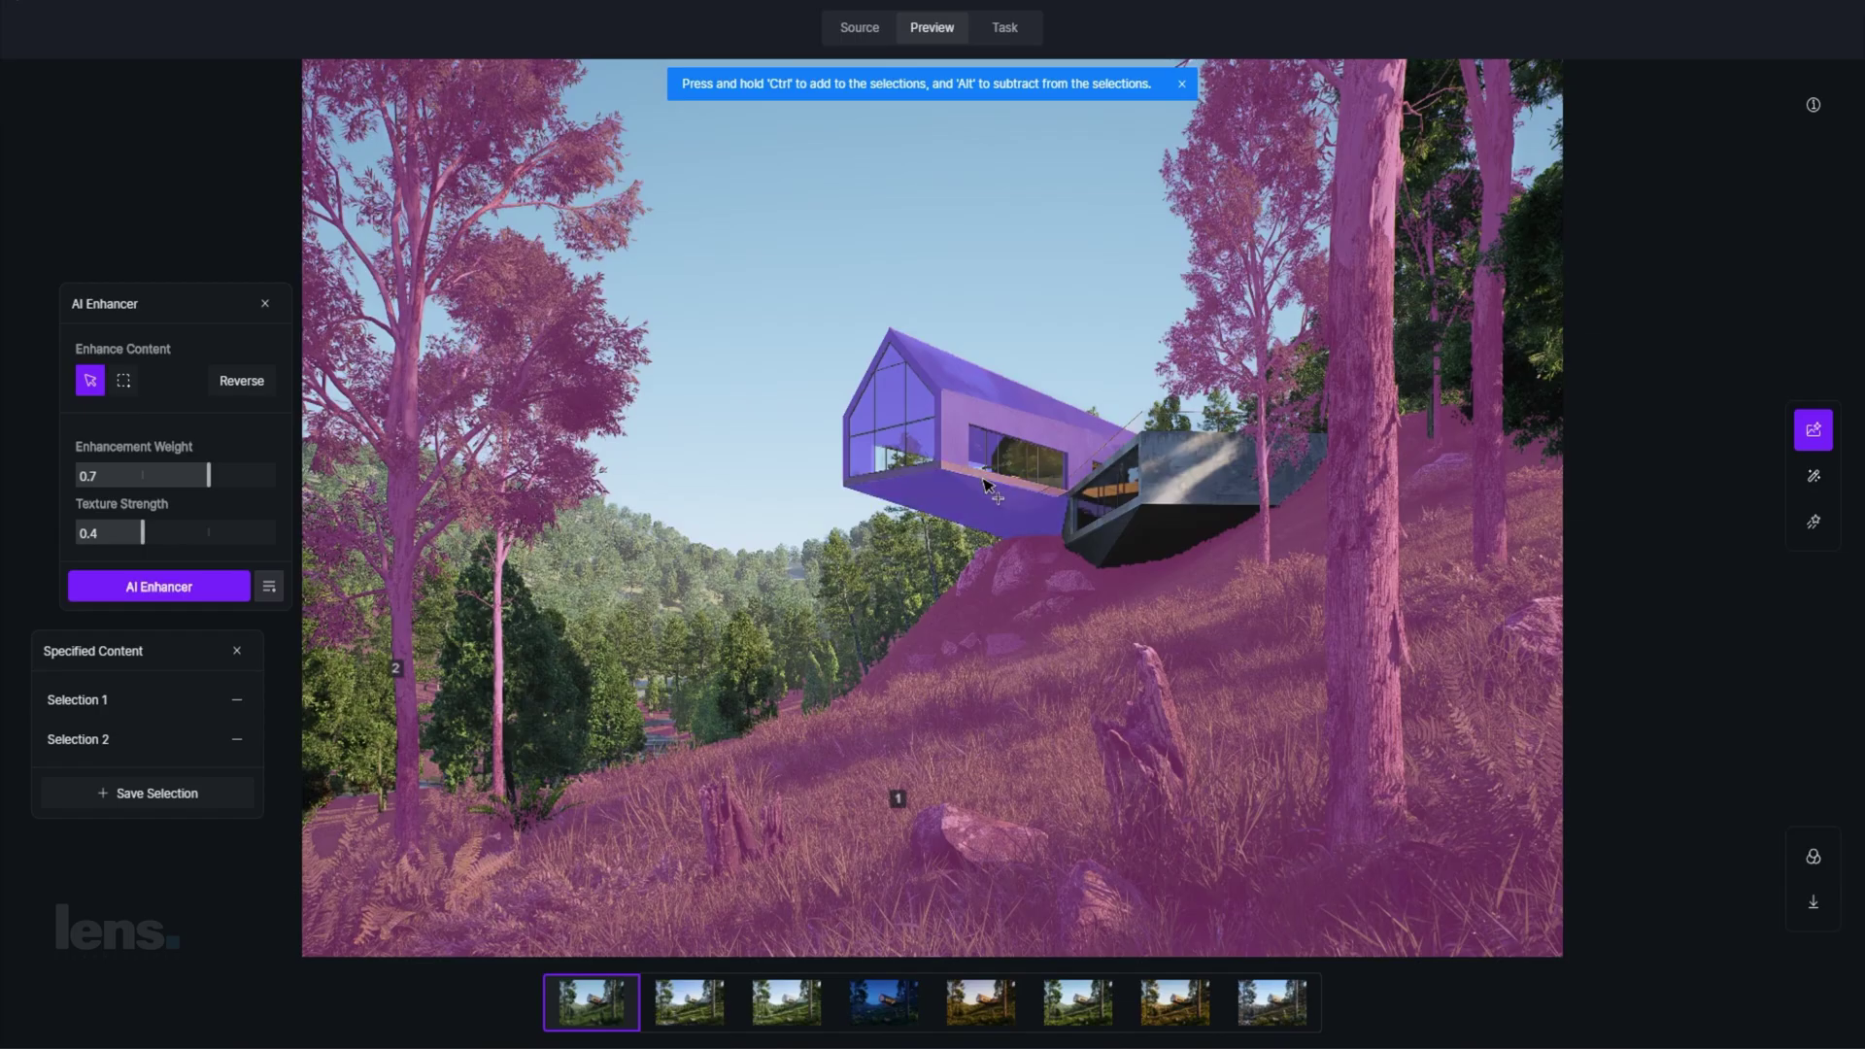
pyautogui.click(1117, 472)
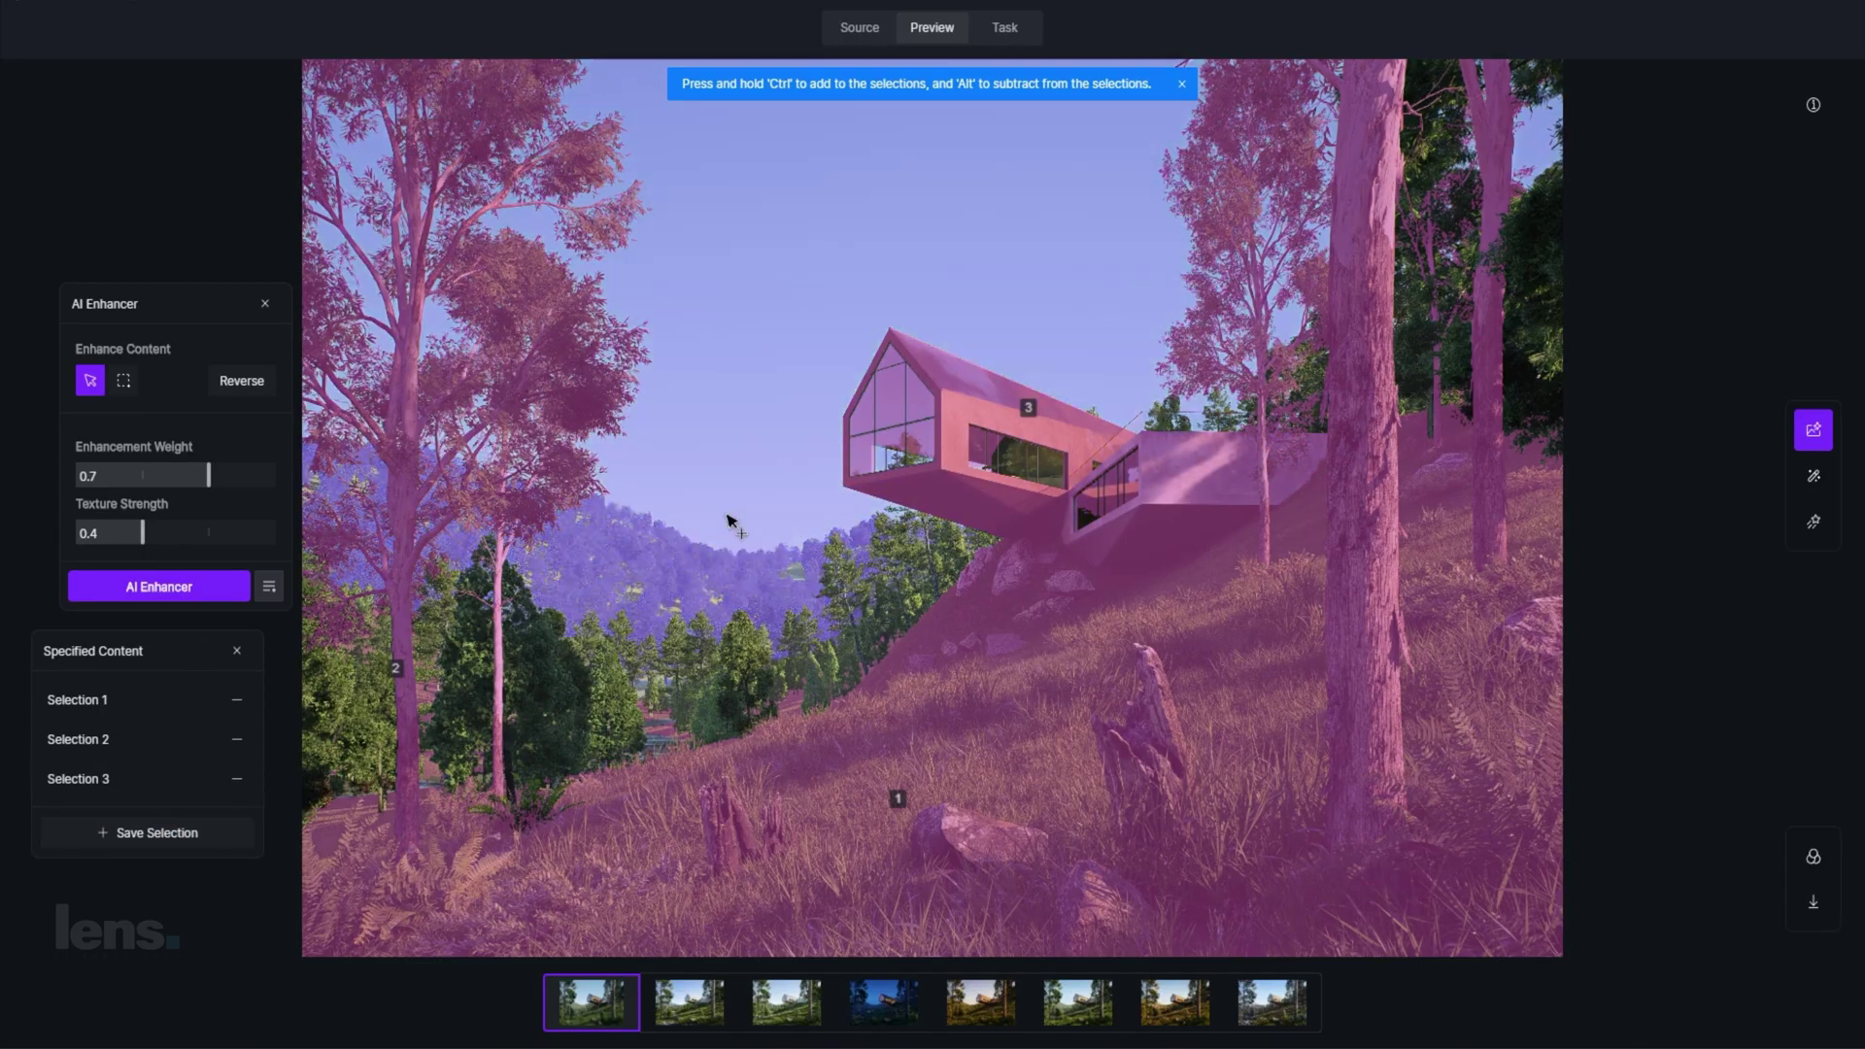
pyautogui.click(801, 577)
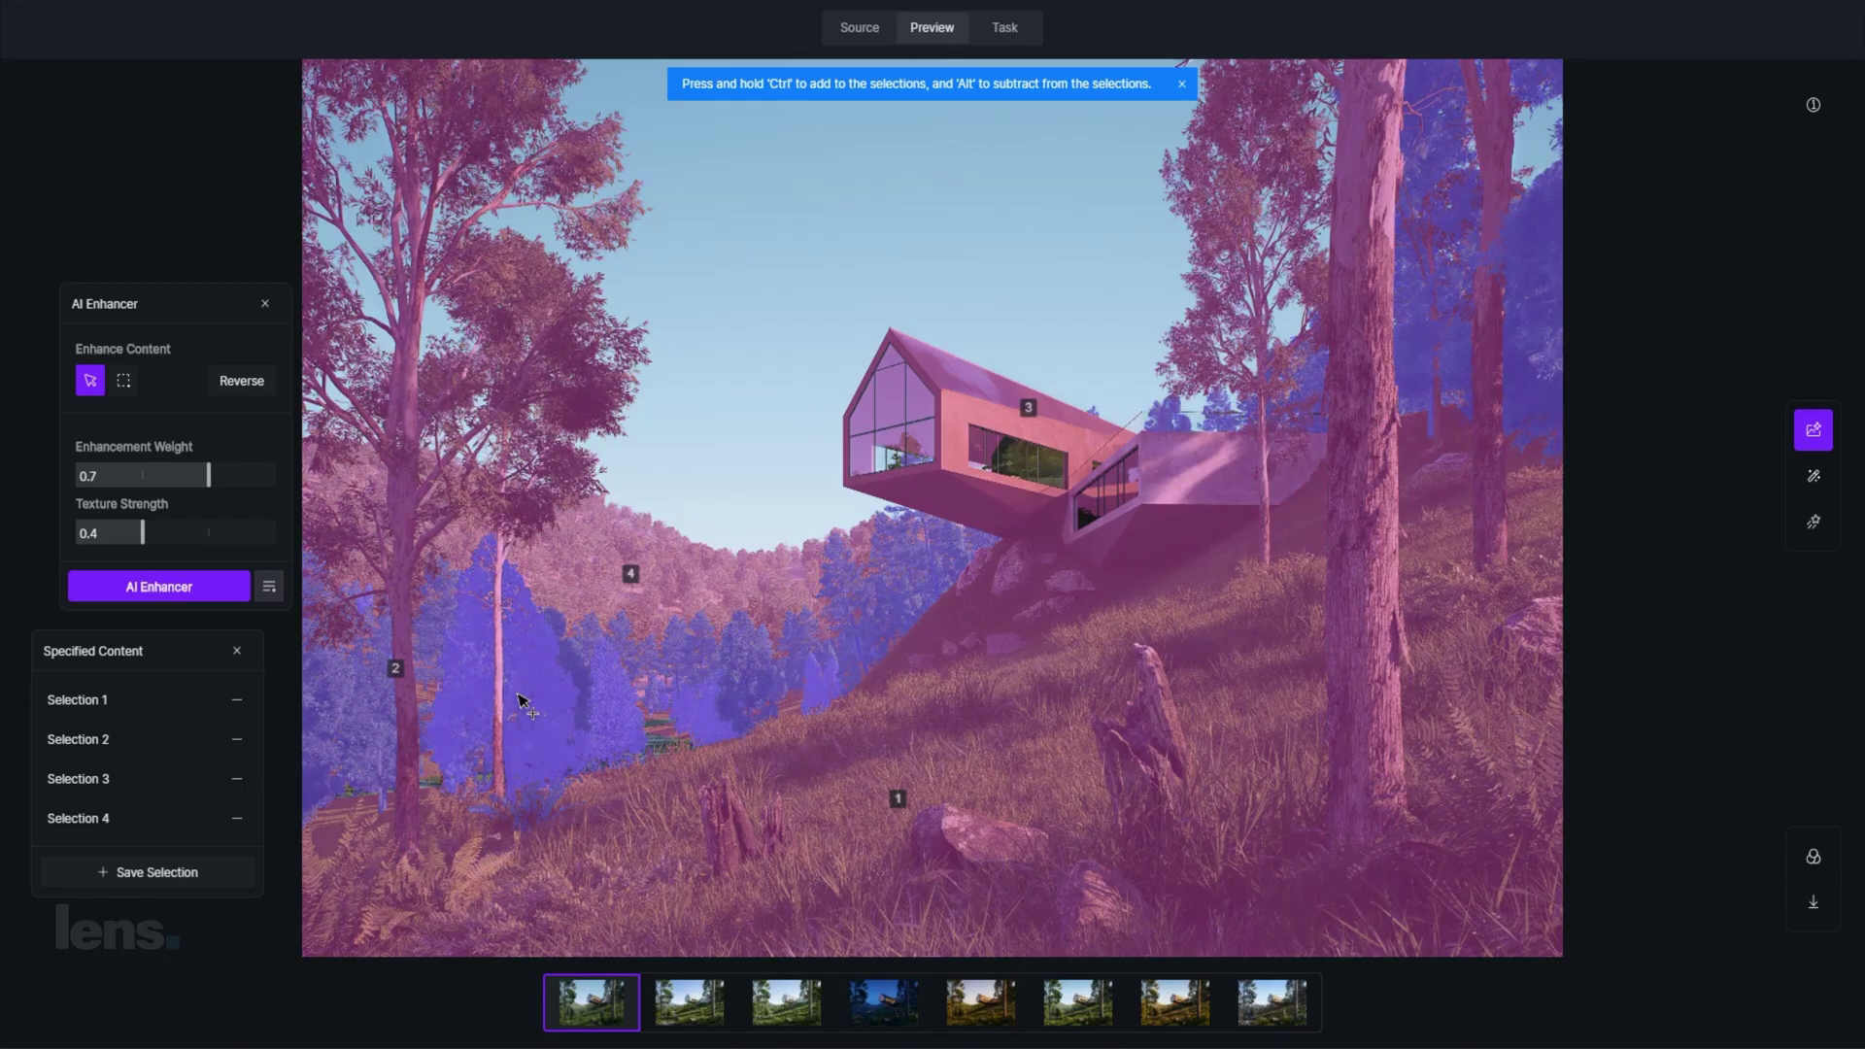
pyautogui.click(155, 873)
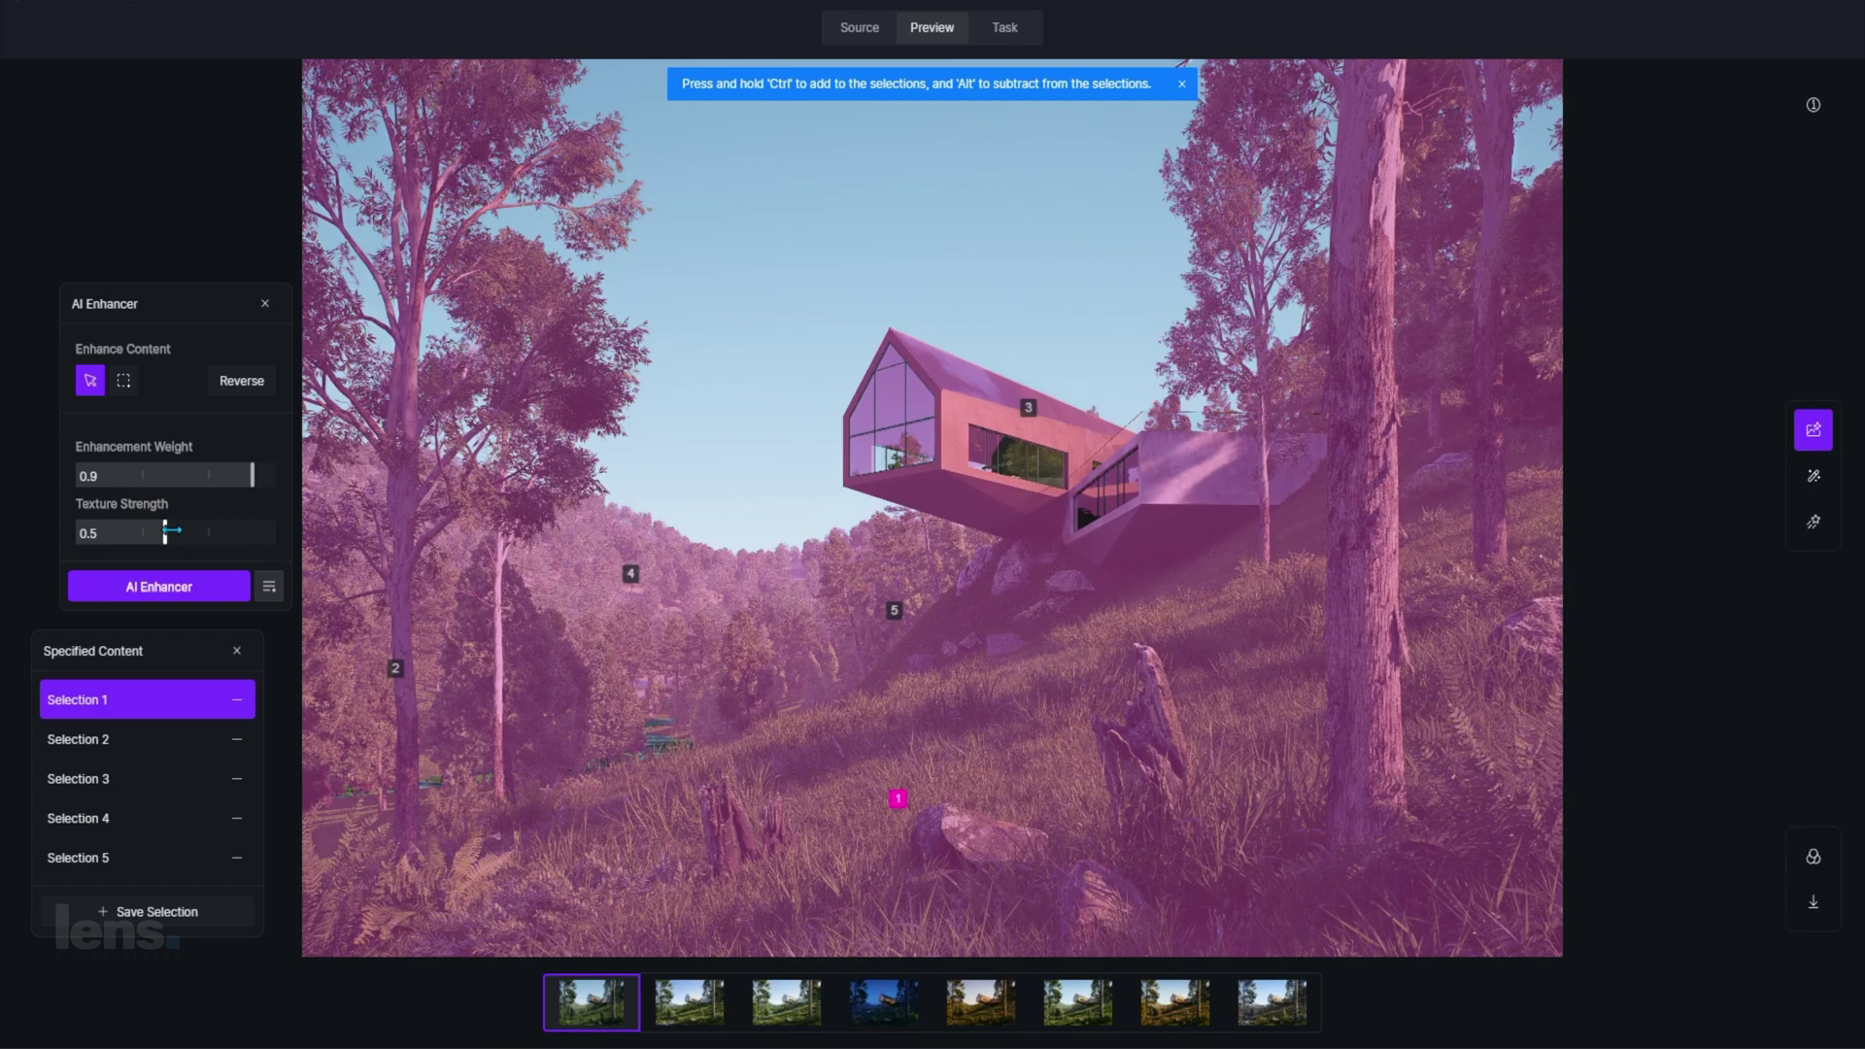
pyautogui.click(186, 587)
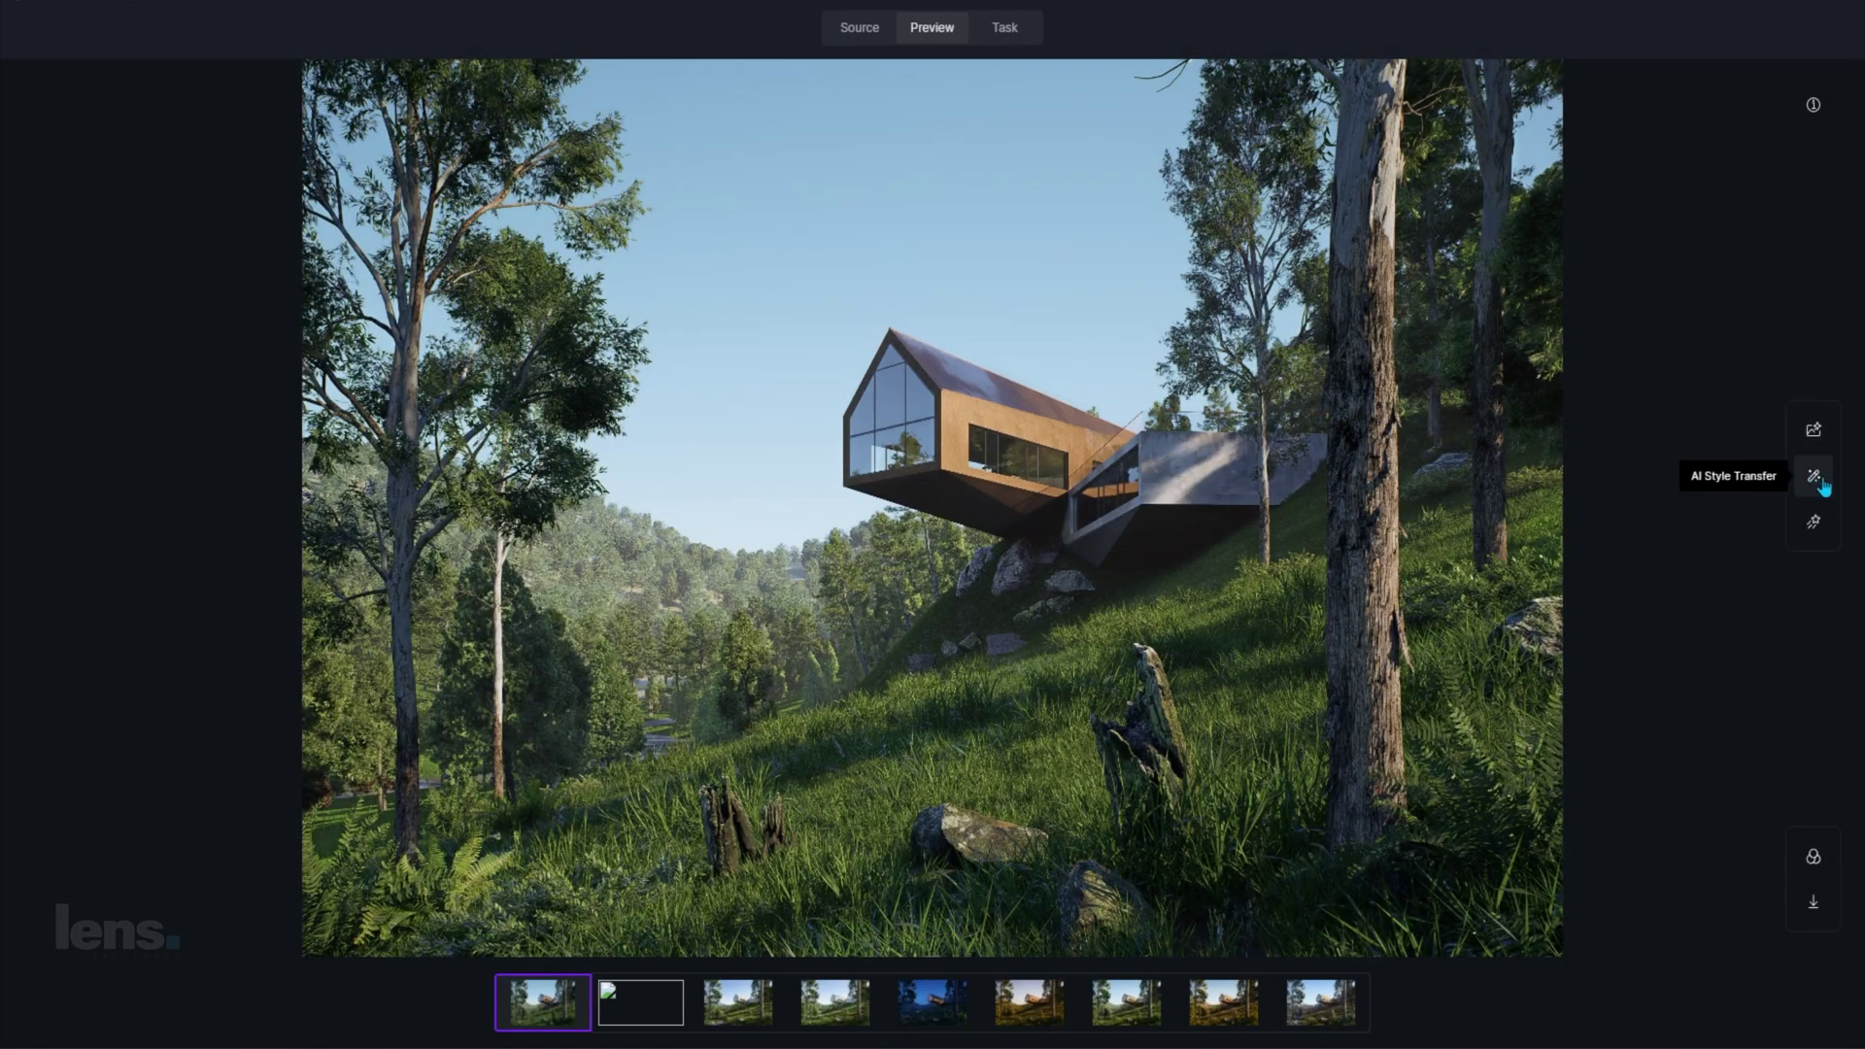
# Step: Explore AI Style Transfer's weight settings and its stylized and realistic styles, including Style Transfer from Reference
pyautogui.click(1814, 476)
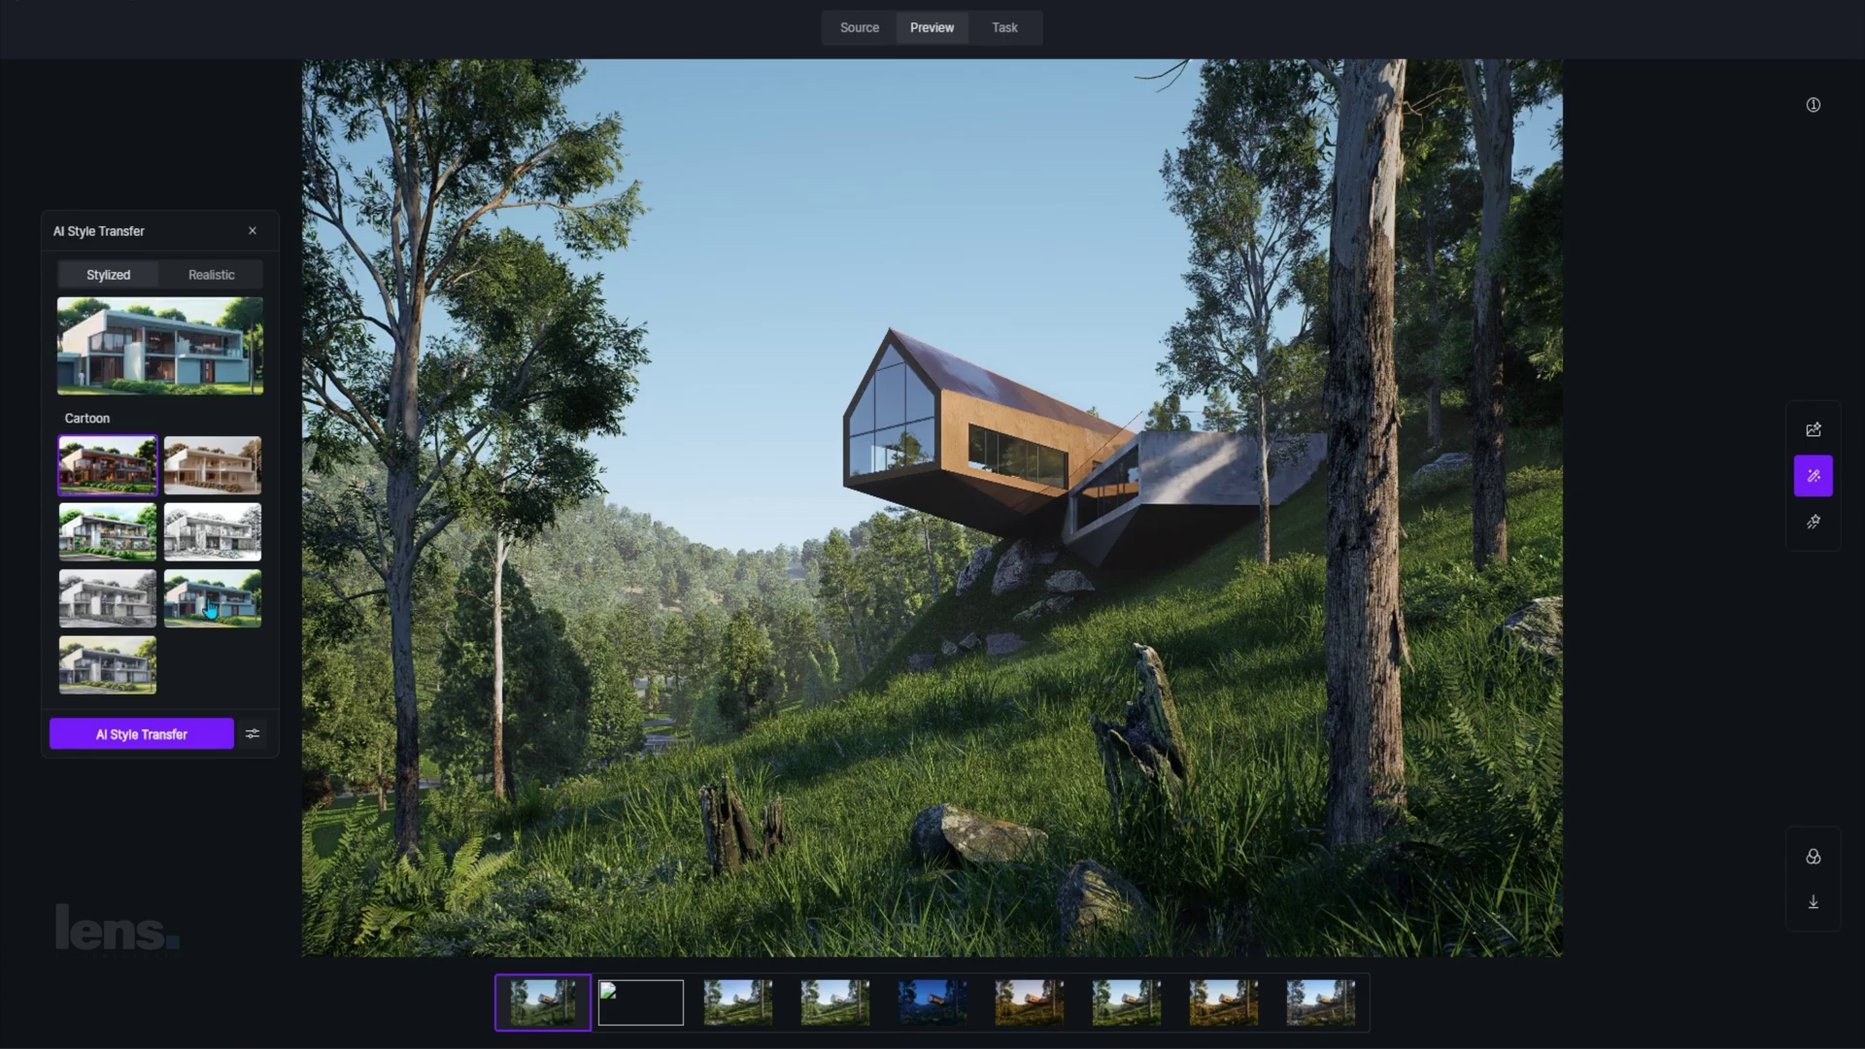
pyautogui.click(252, 736)
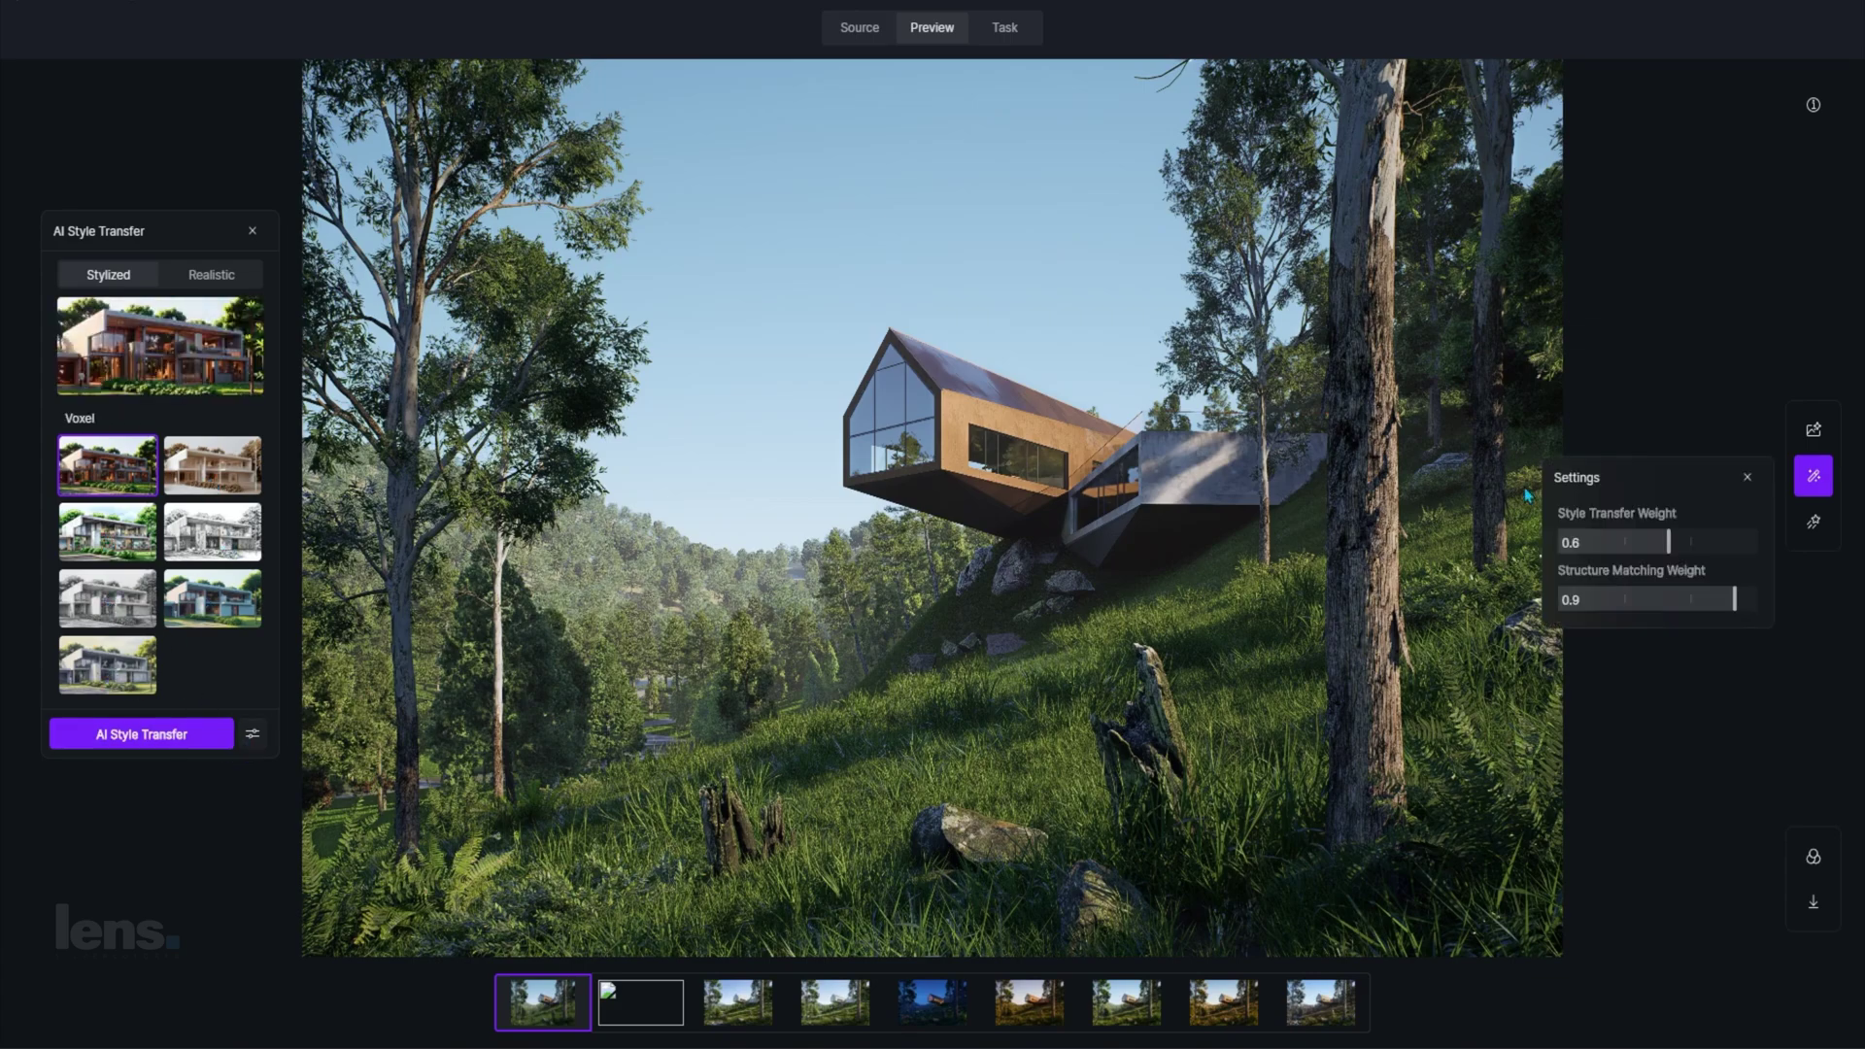
pyautogui.moveTo(1669, 480); pyautogui.dragTo(194, 802)
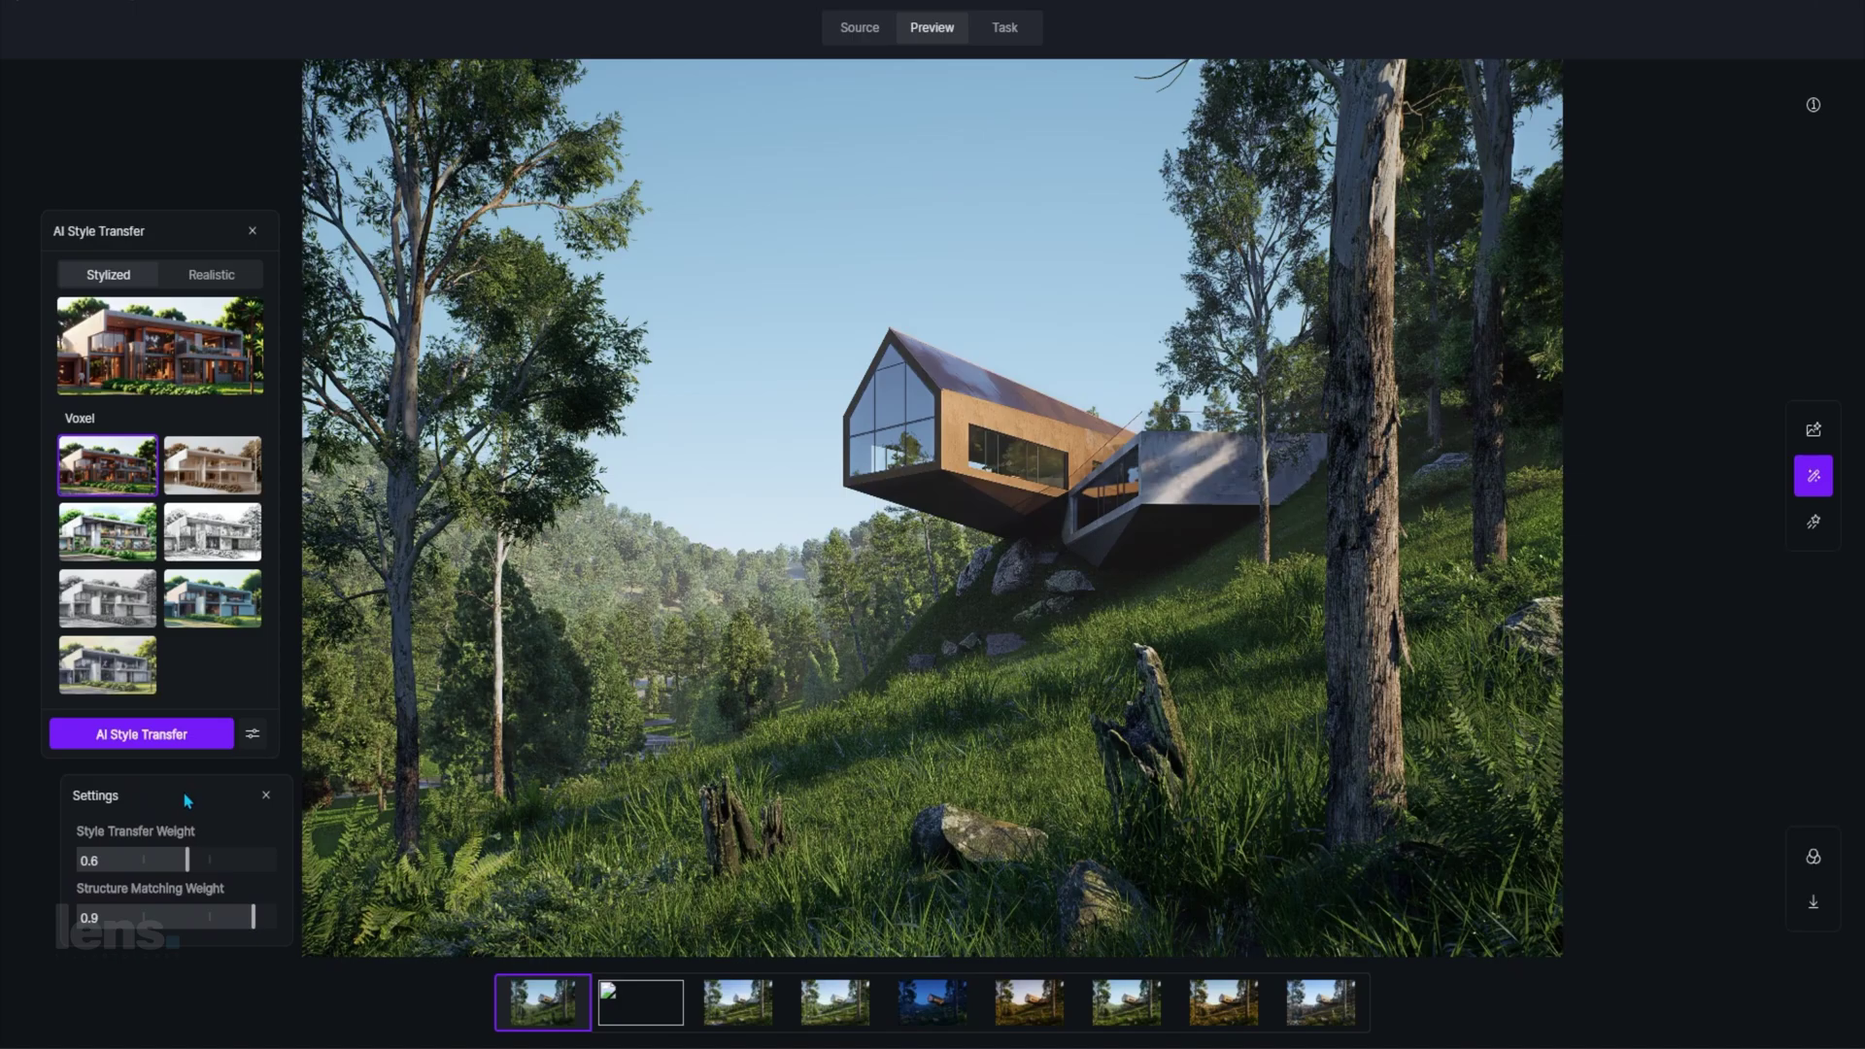
pyautogui.click(212, 276)
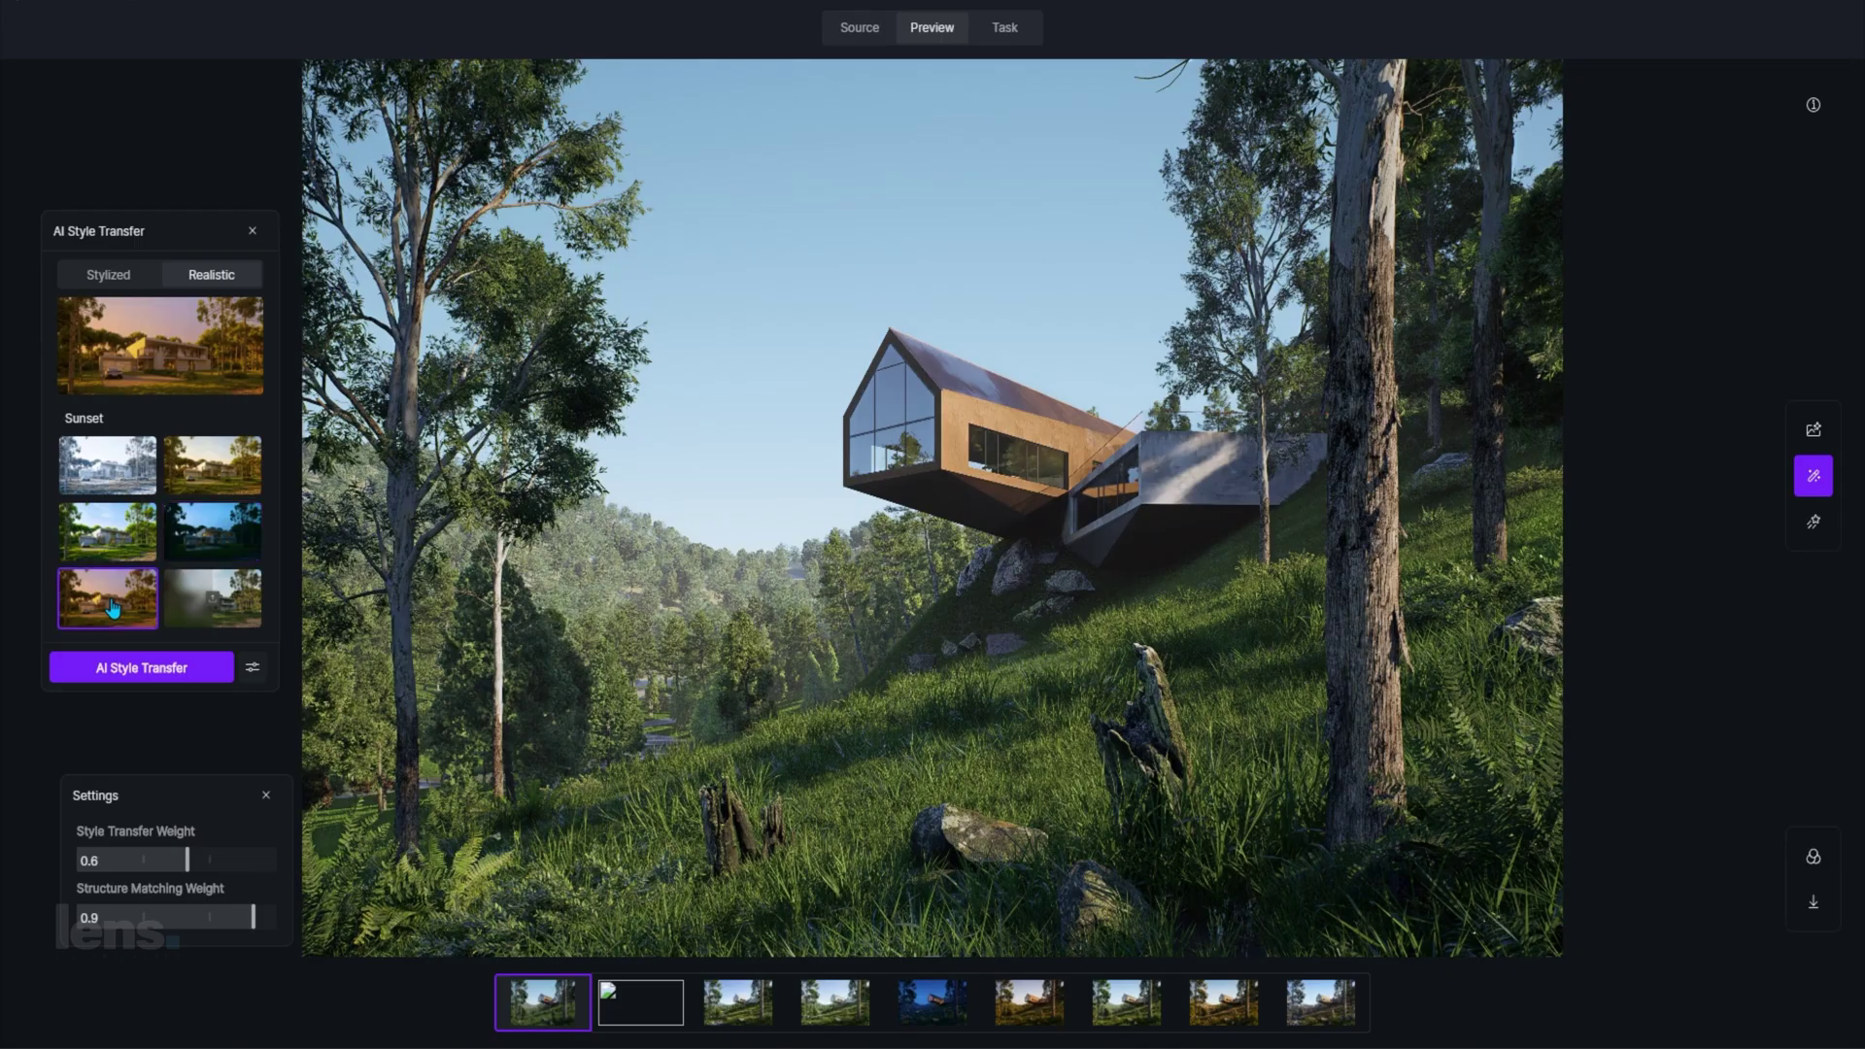
pyautogui.click(227, 609)
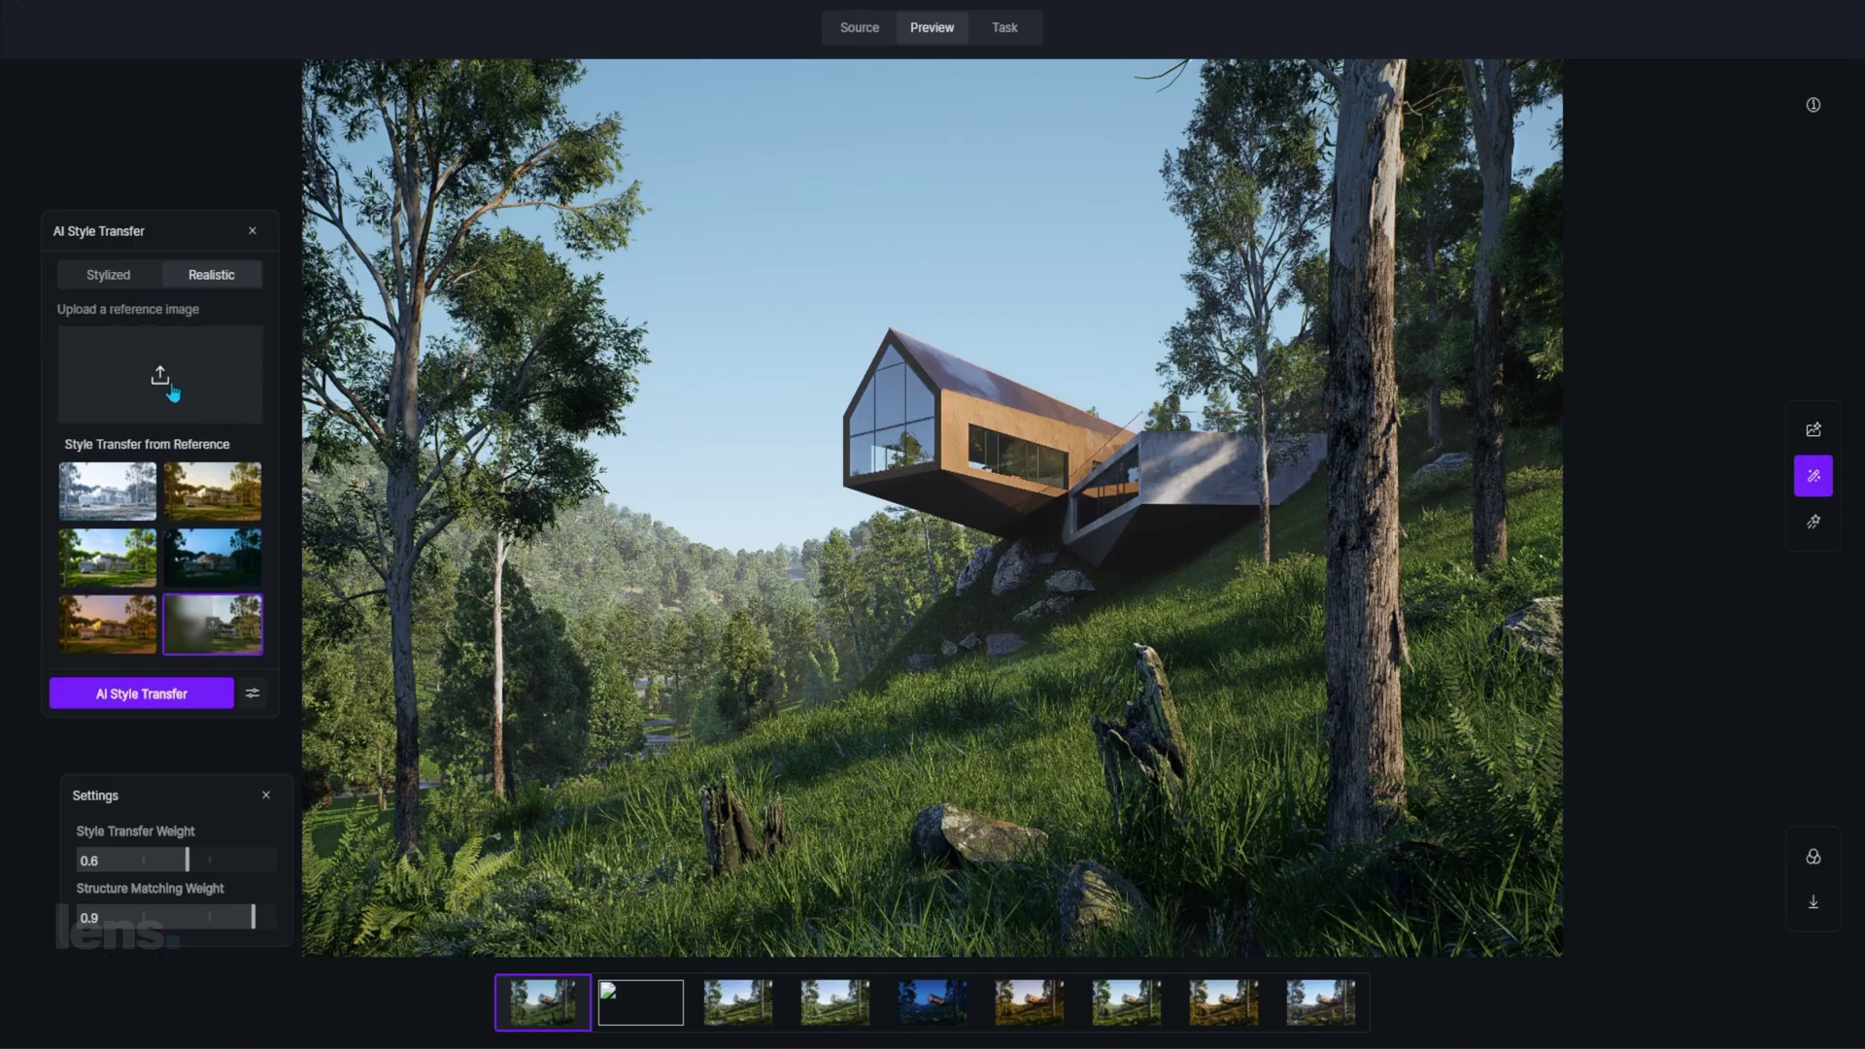
pyautogui.moveTo(171, 804); pyautogui.dragTo(140, 772)
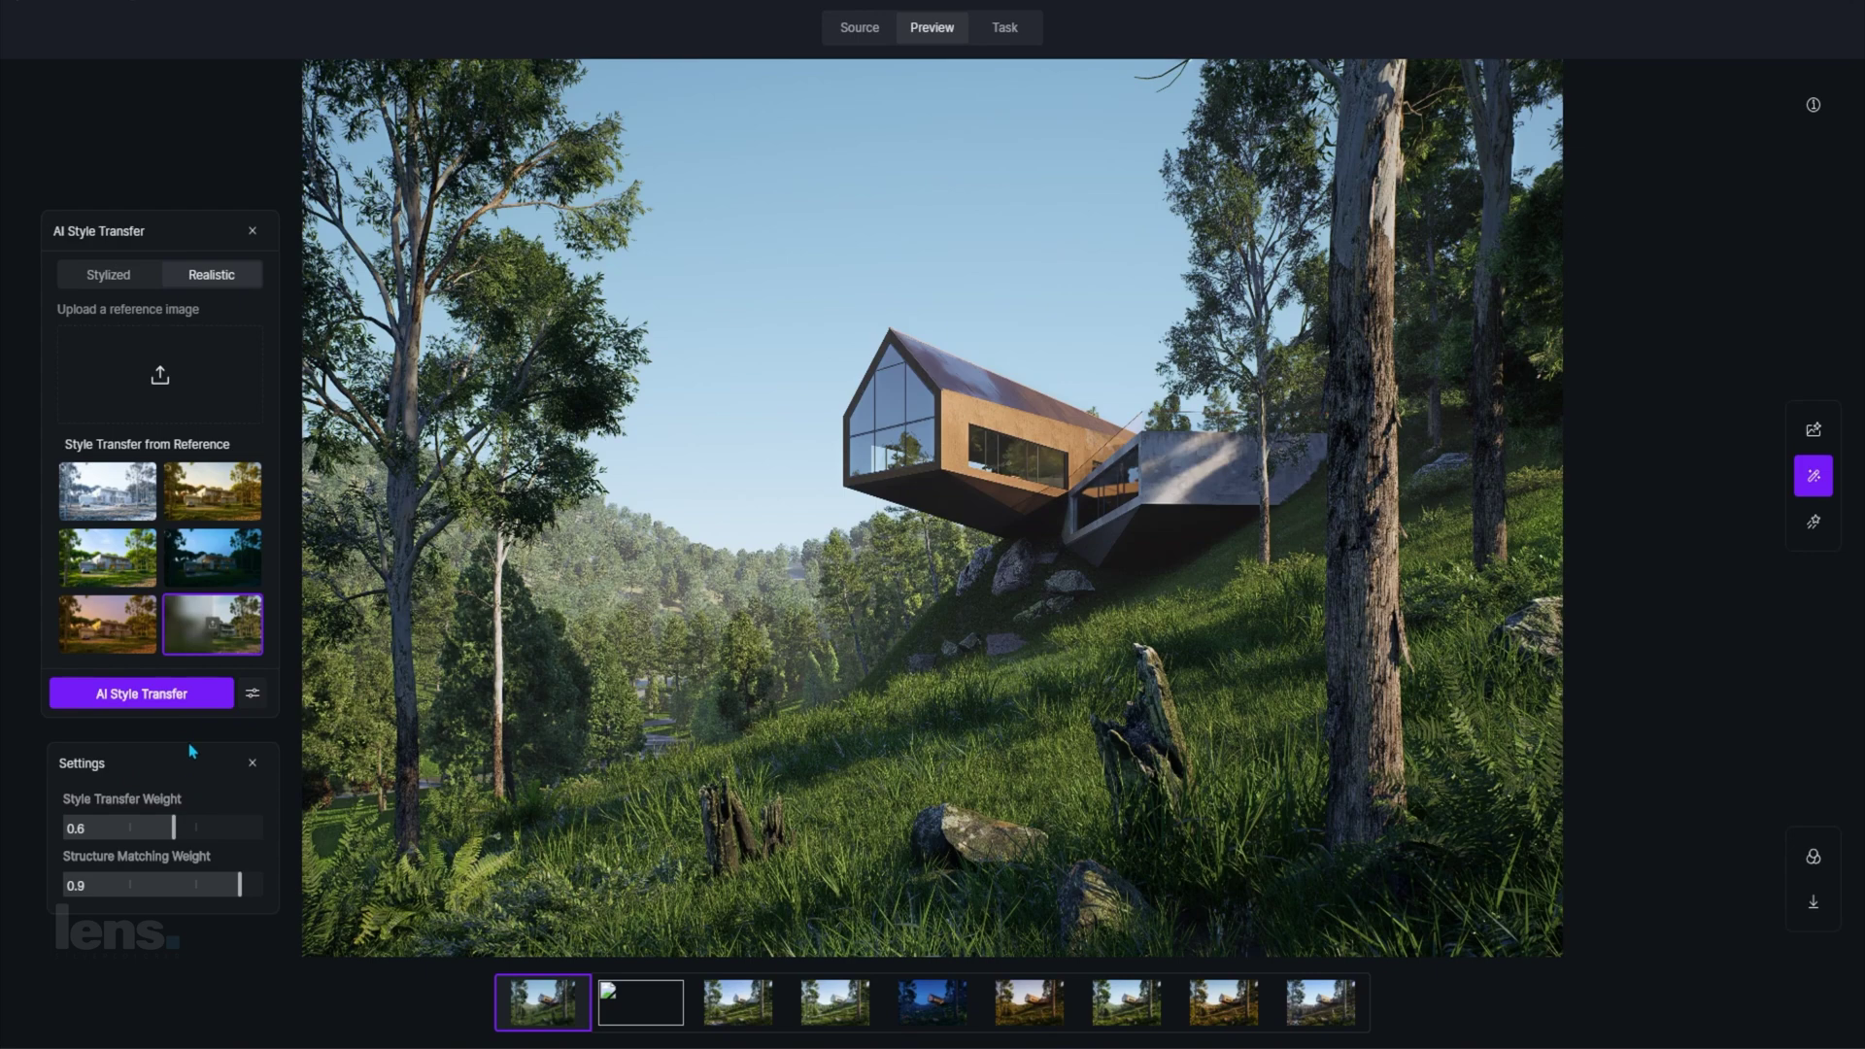
# Step: Compare the winter, autumn, summer and night style-transfer versions of the house render with the original image
pyautogui.click(1328, 1006)
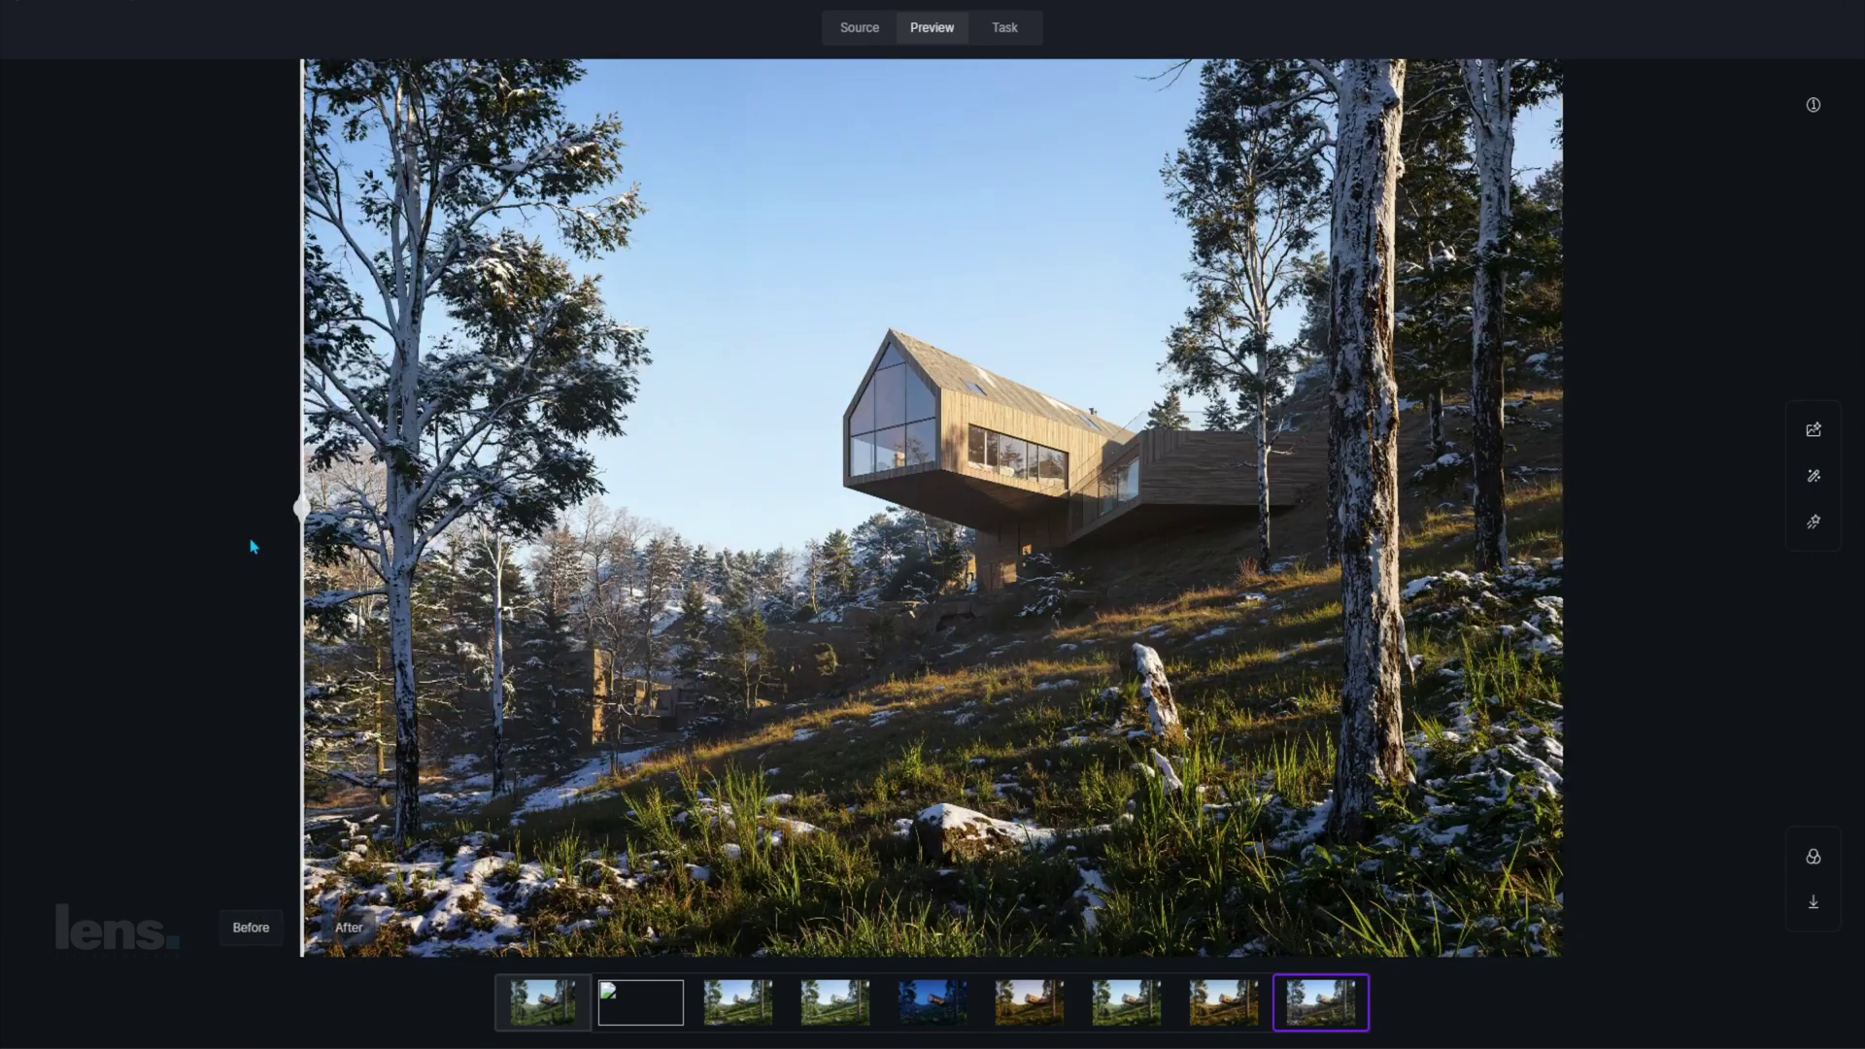
pyautogui.click(1216, 1005)
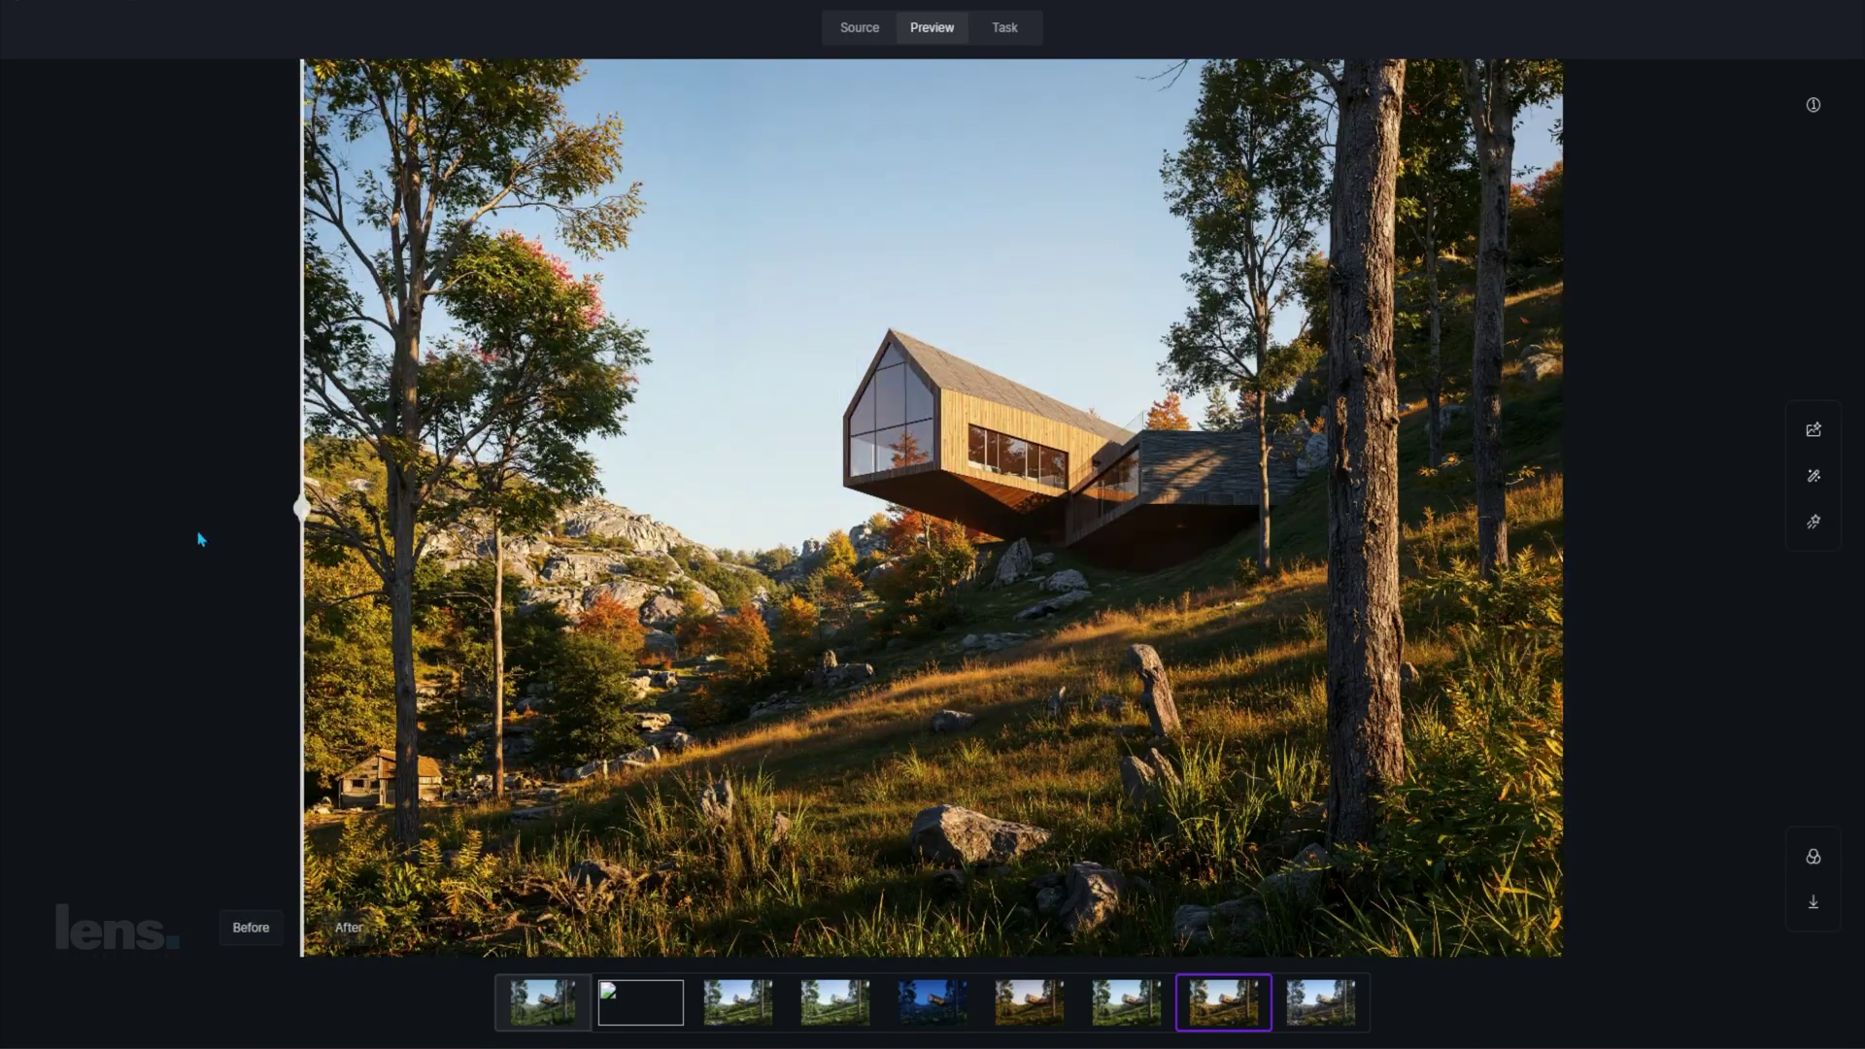
pyautogui.click(1128, 1008)
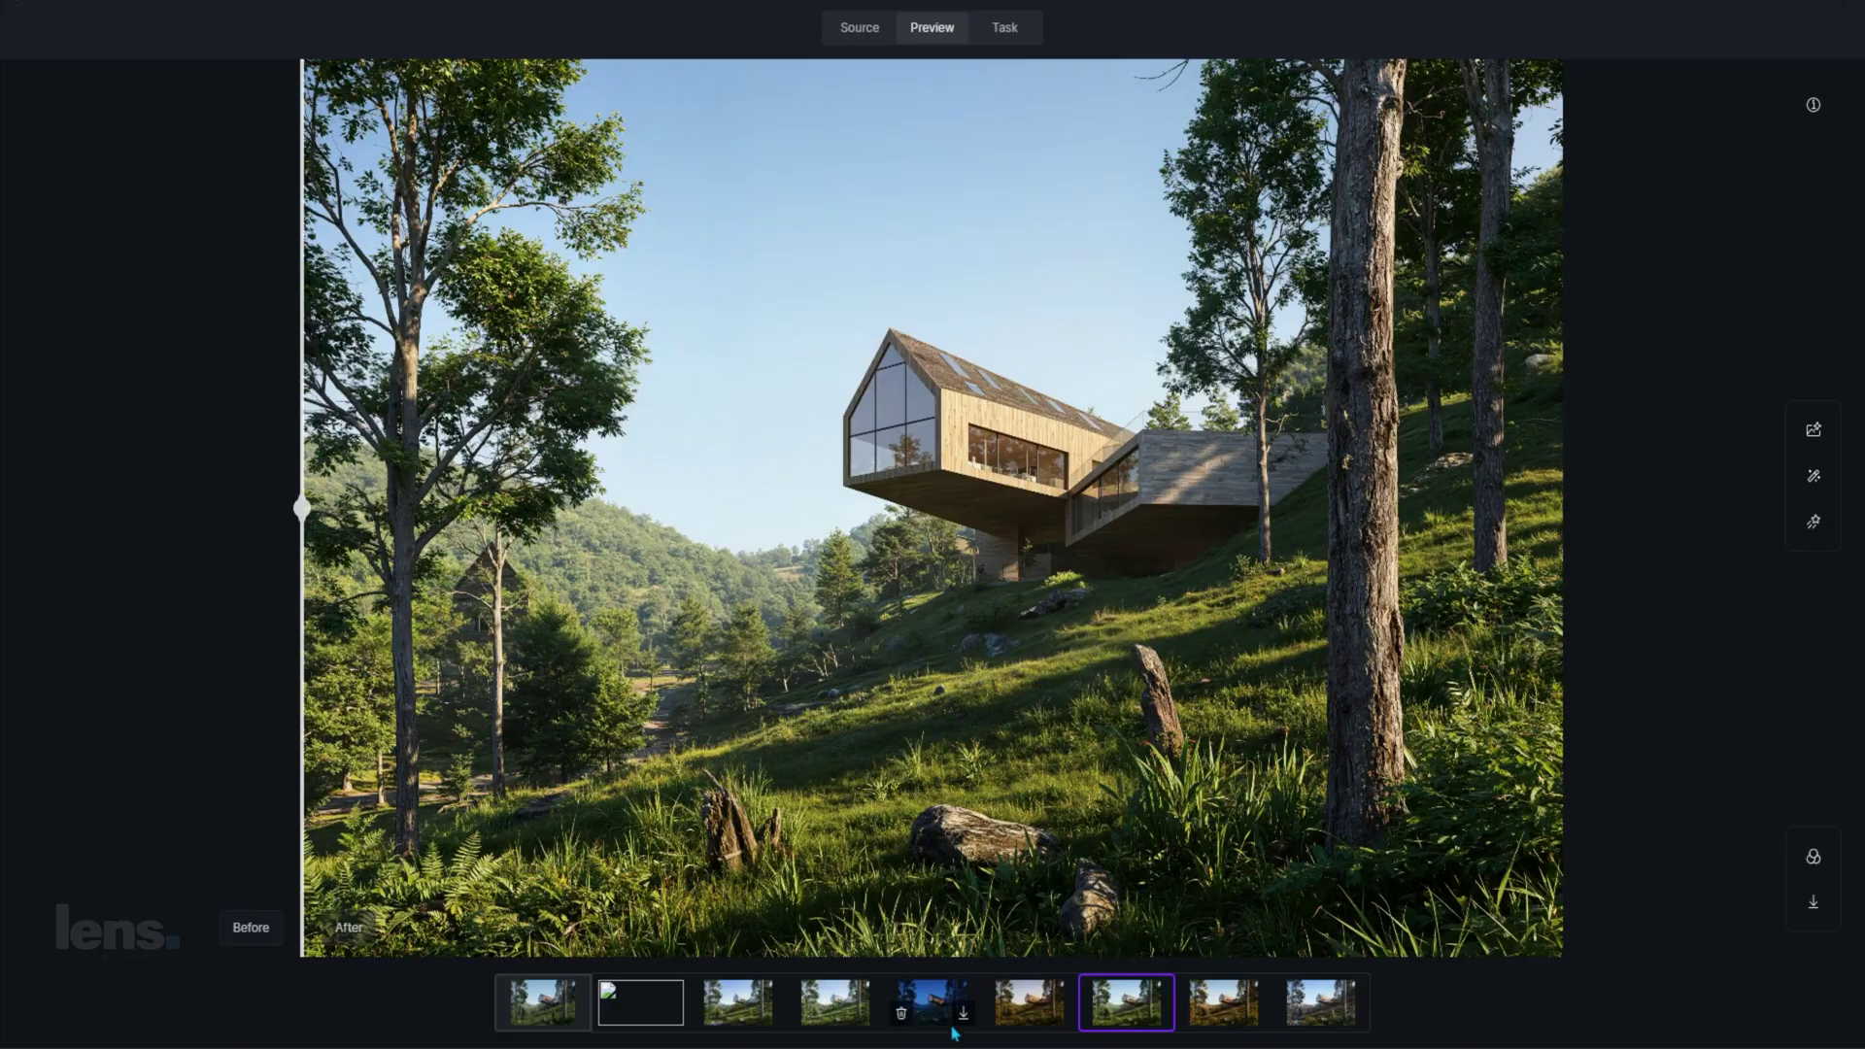
pyautogui.click(1025, 1011)
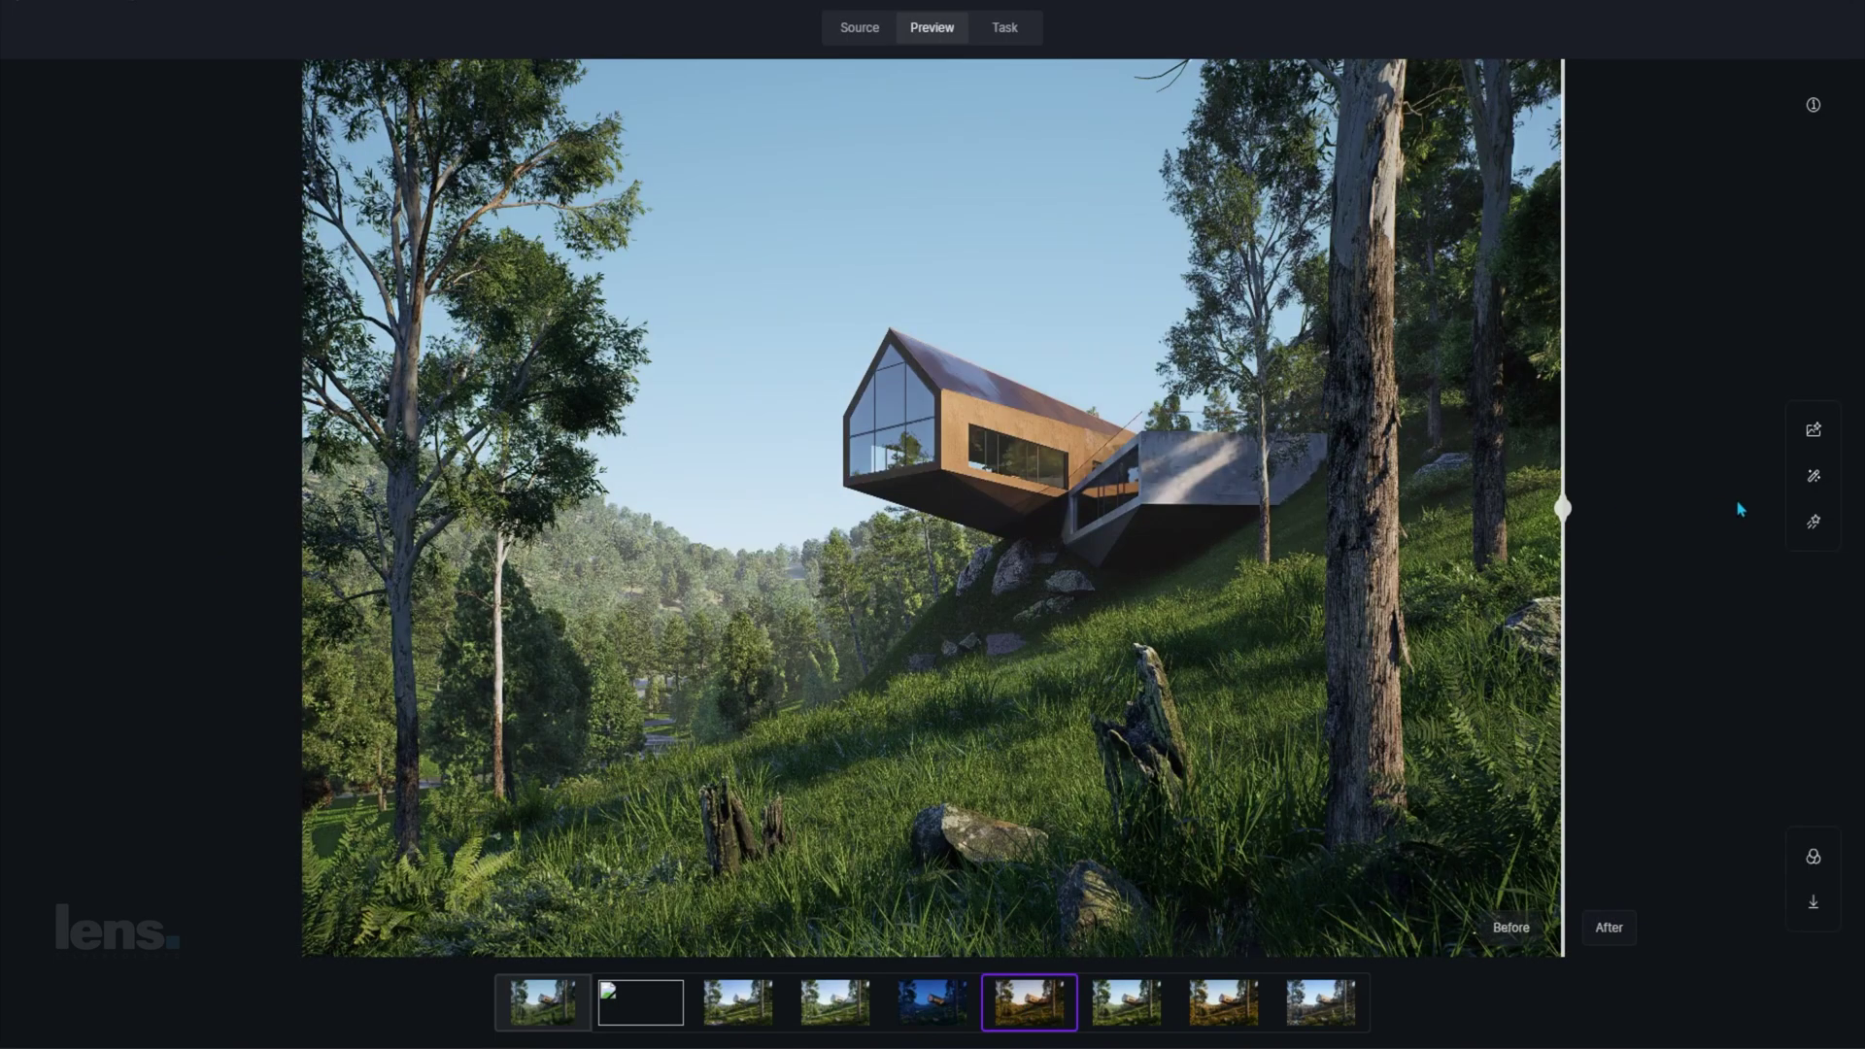
pyautogui.click(950, 1006)
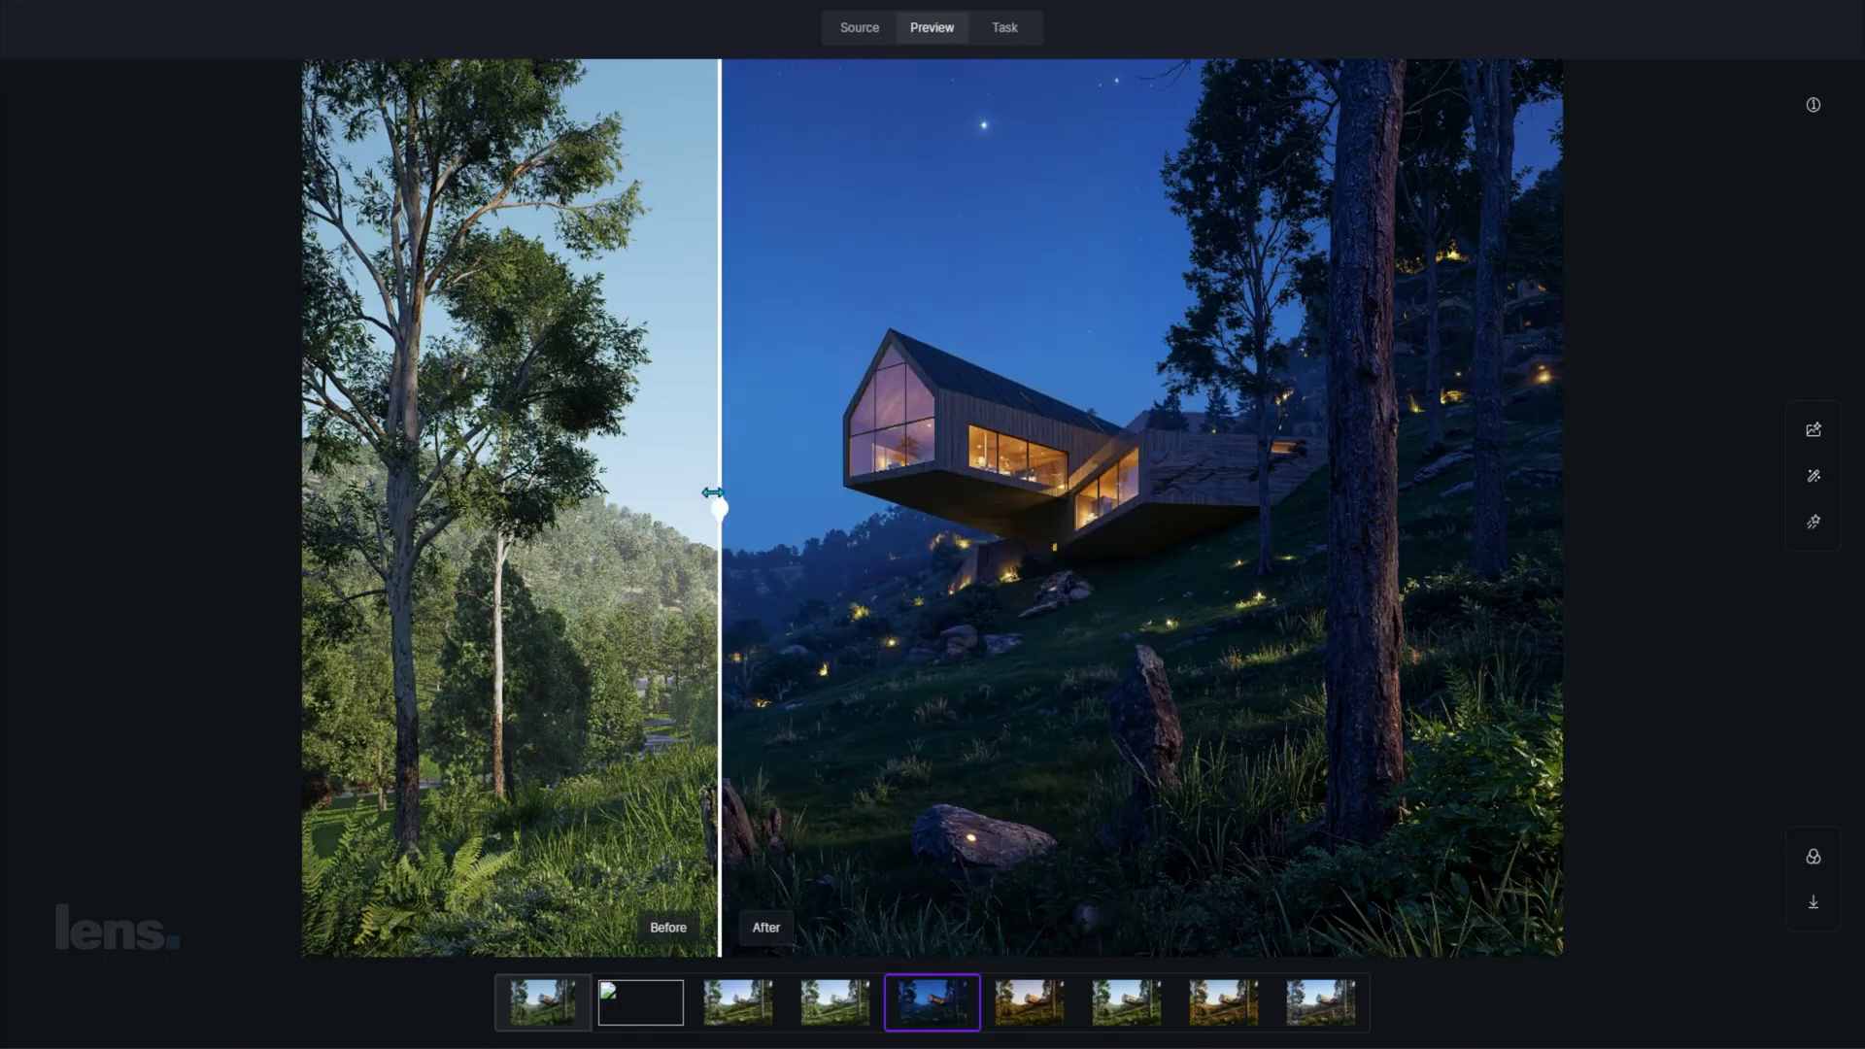
pyautogui.moveTo(712, 493); pyautogui.dragTo(251, 579)
pyautogui.click(845, 999)
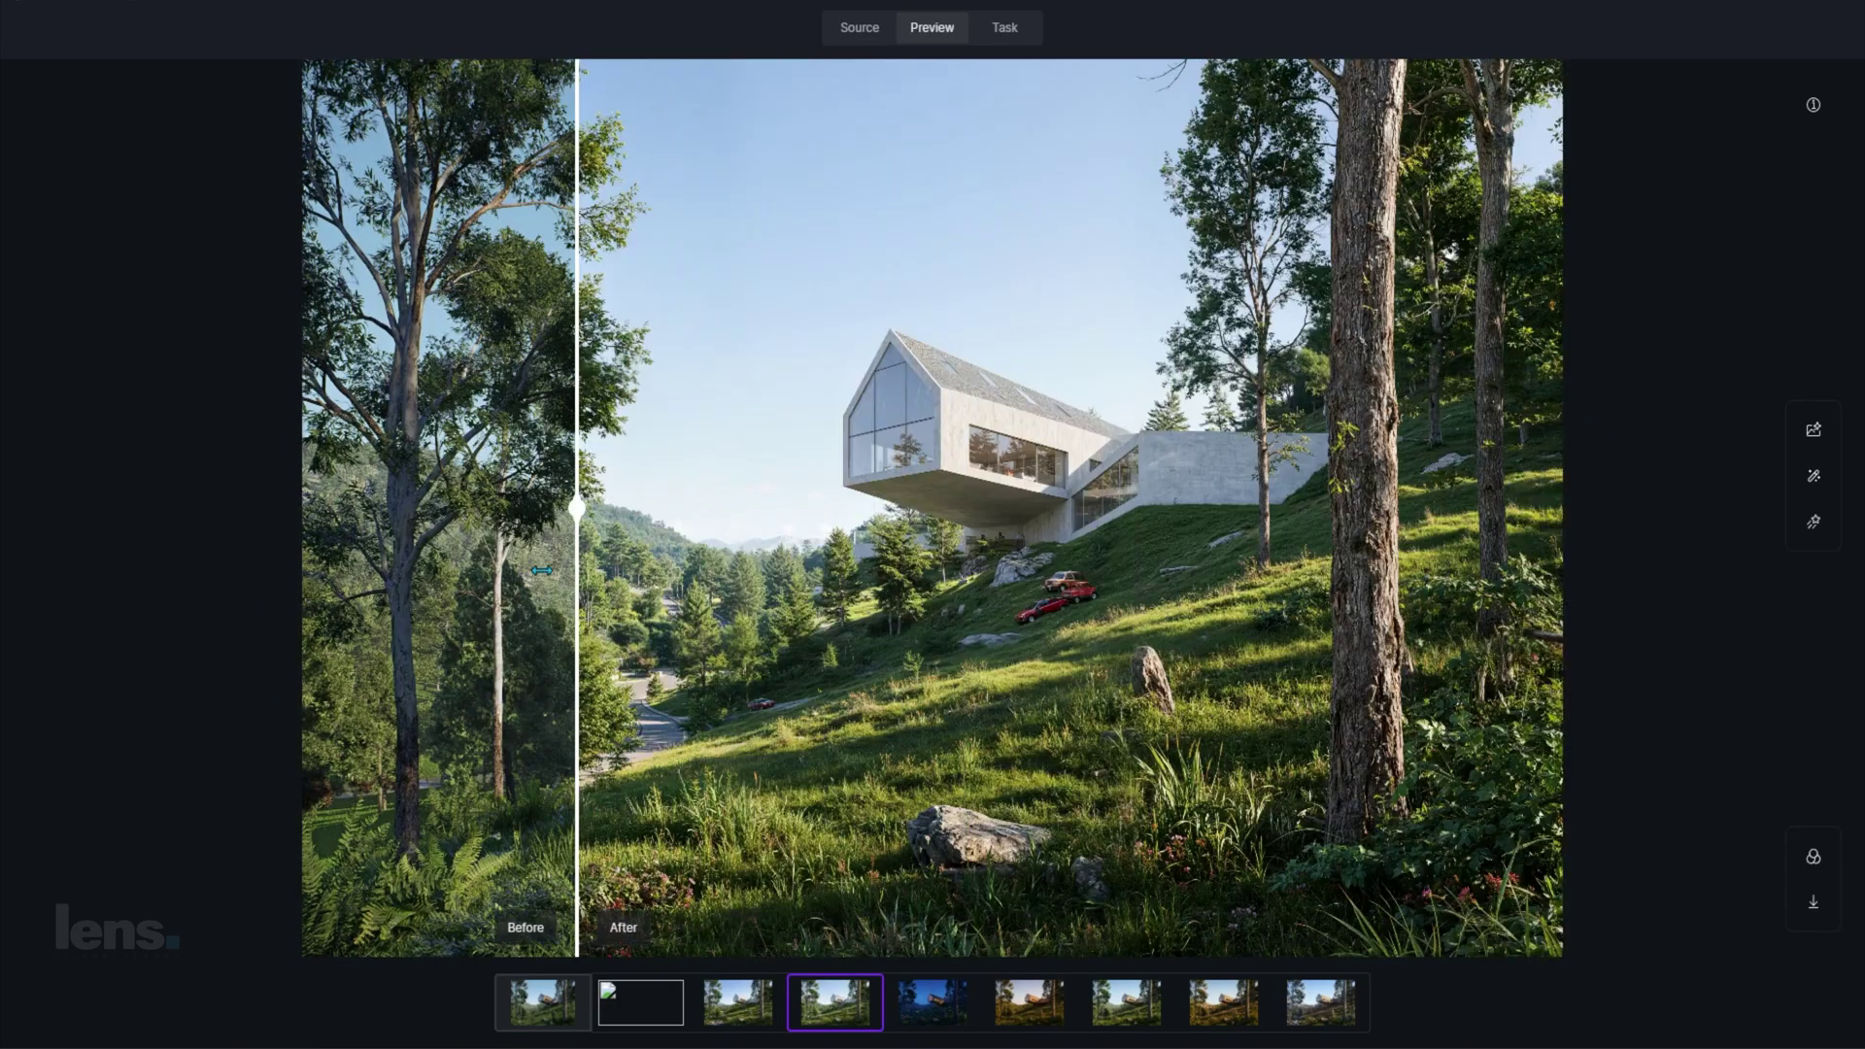
pyautogui.moveTo(542, 570); pyautogui.dragTo(292, 628)
pyautogui.click(738, 999)
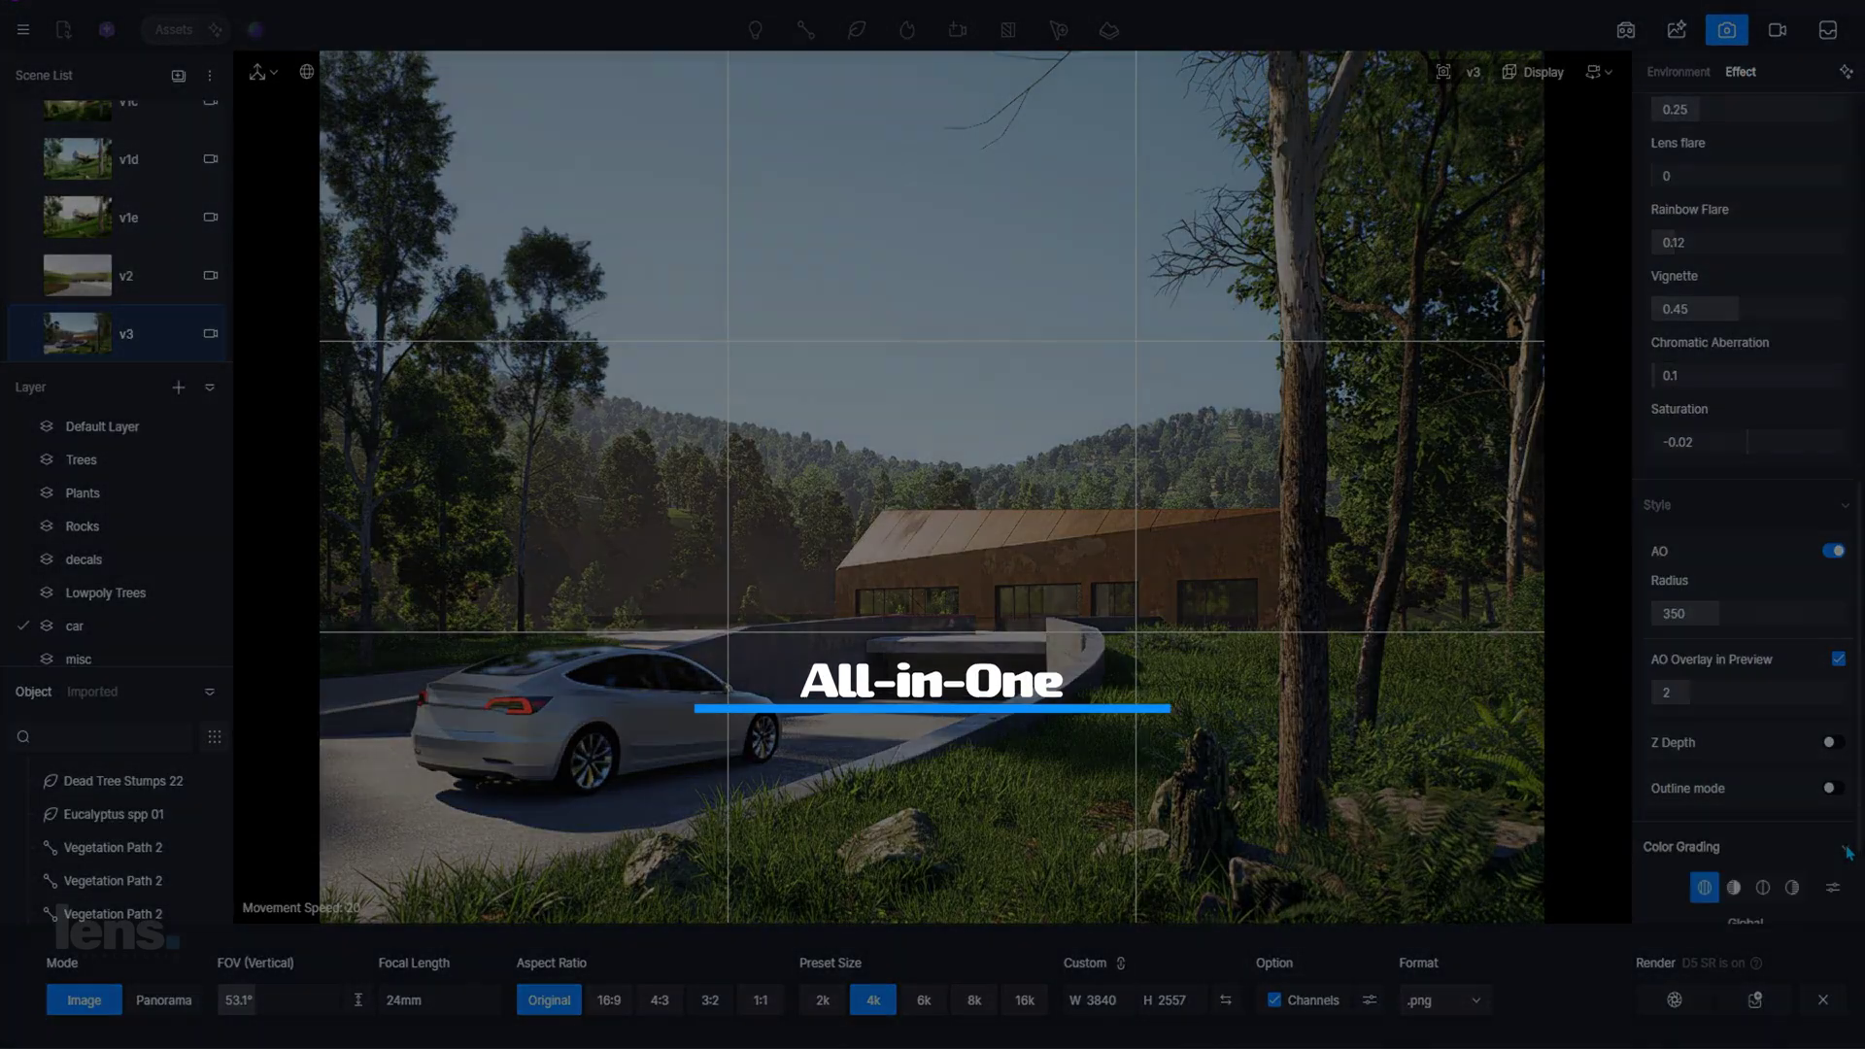
# Step: Set scene v3's global color grading to hue 27 and saturation 4, and review the shadows, midtones and highlights wheels
pyautogui.click(1846, 847)
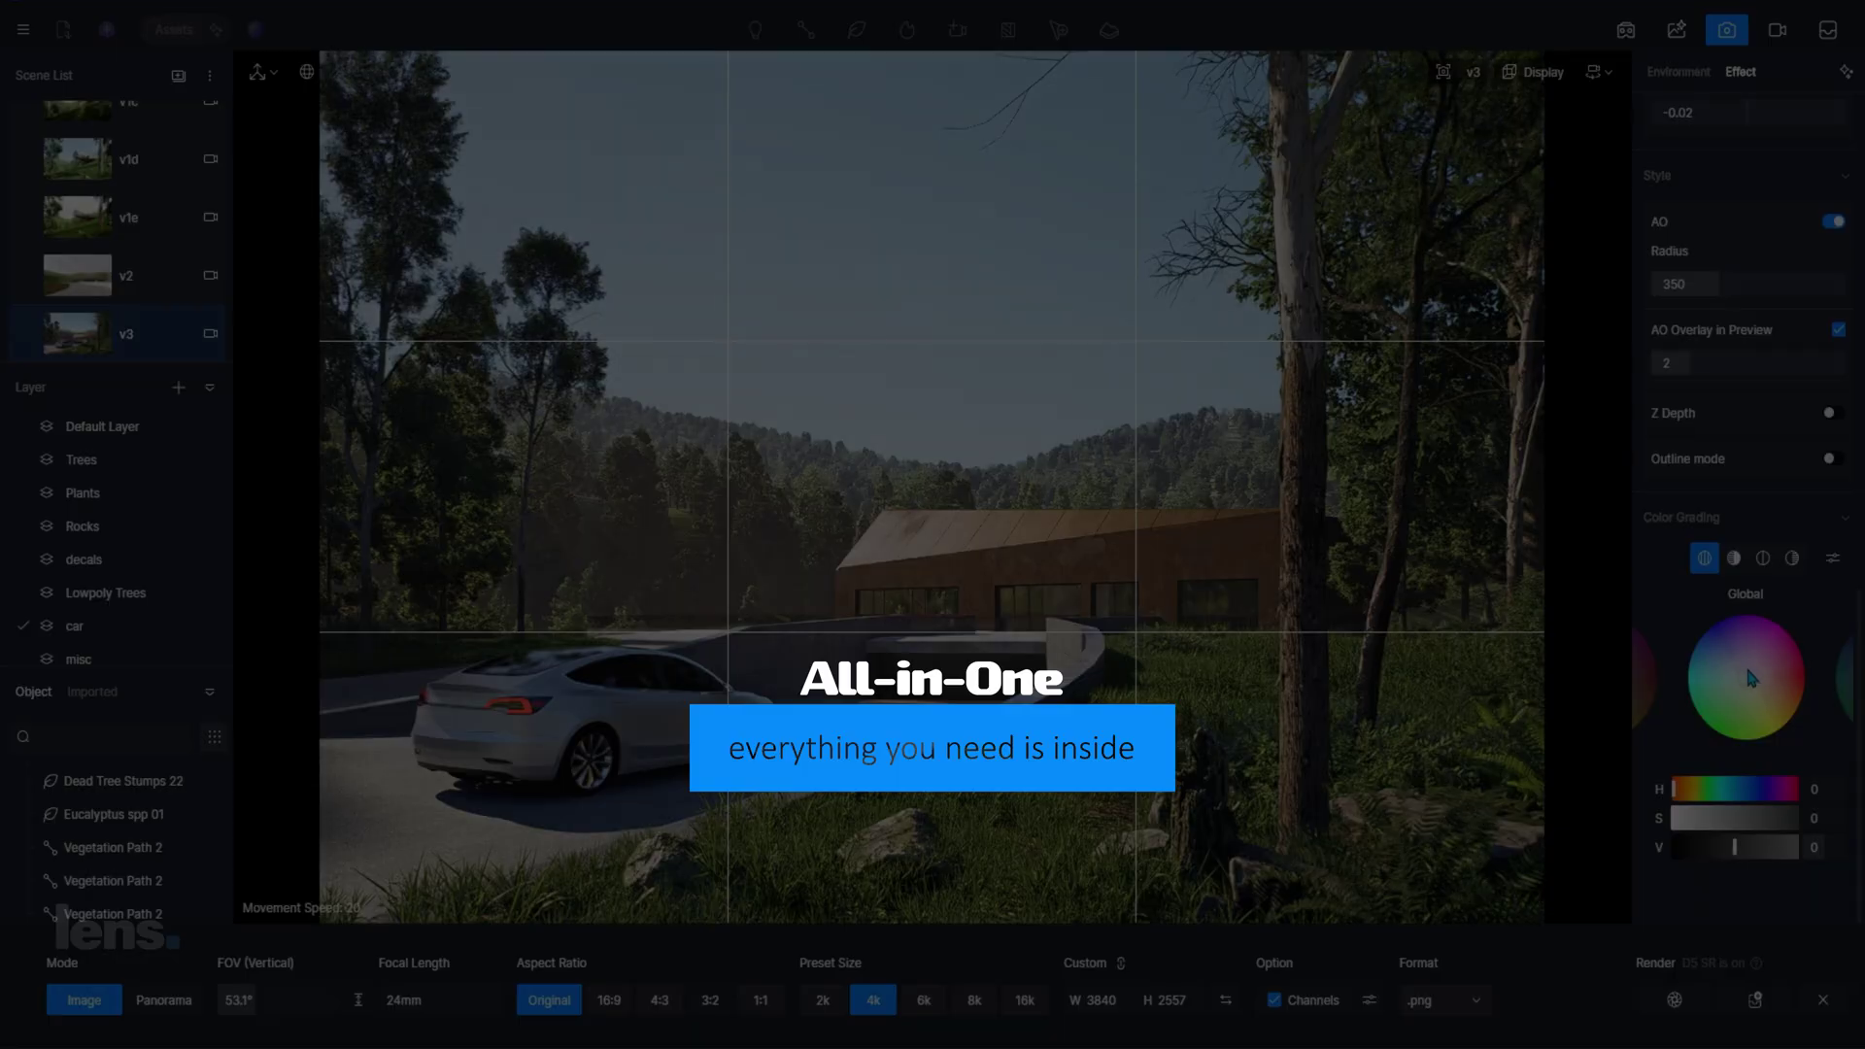
pyautogui.moveTo(1736, 665)
pyautogui.mouseDown()
pyautogui.moveTo(1788, 717)
pyautogui.moveTo(1795, 702)
pyautogui.moveTo(1751, 686)
pyautogui.mouseUp()
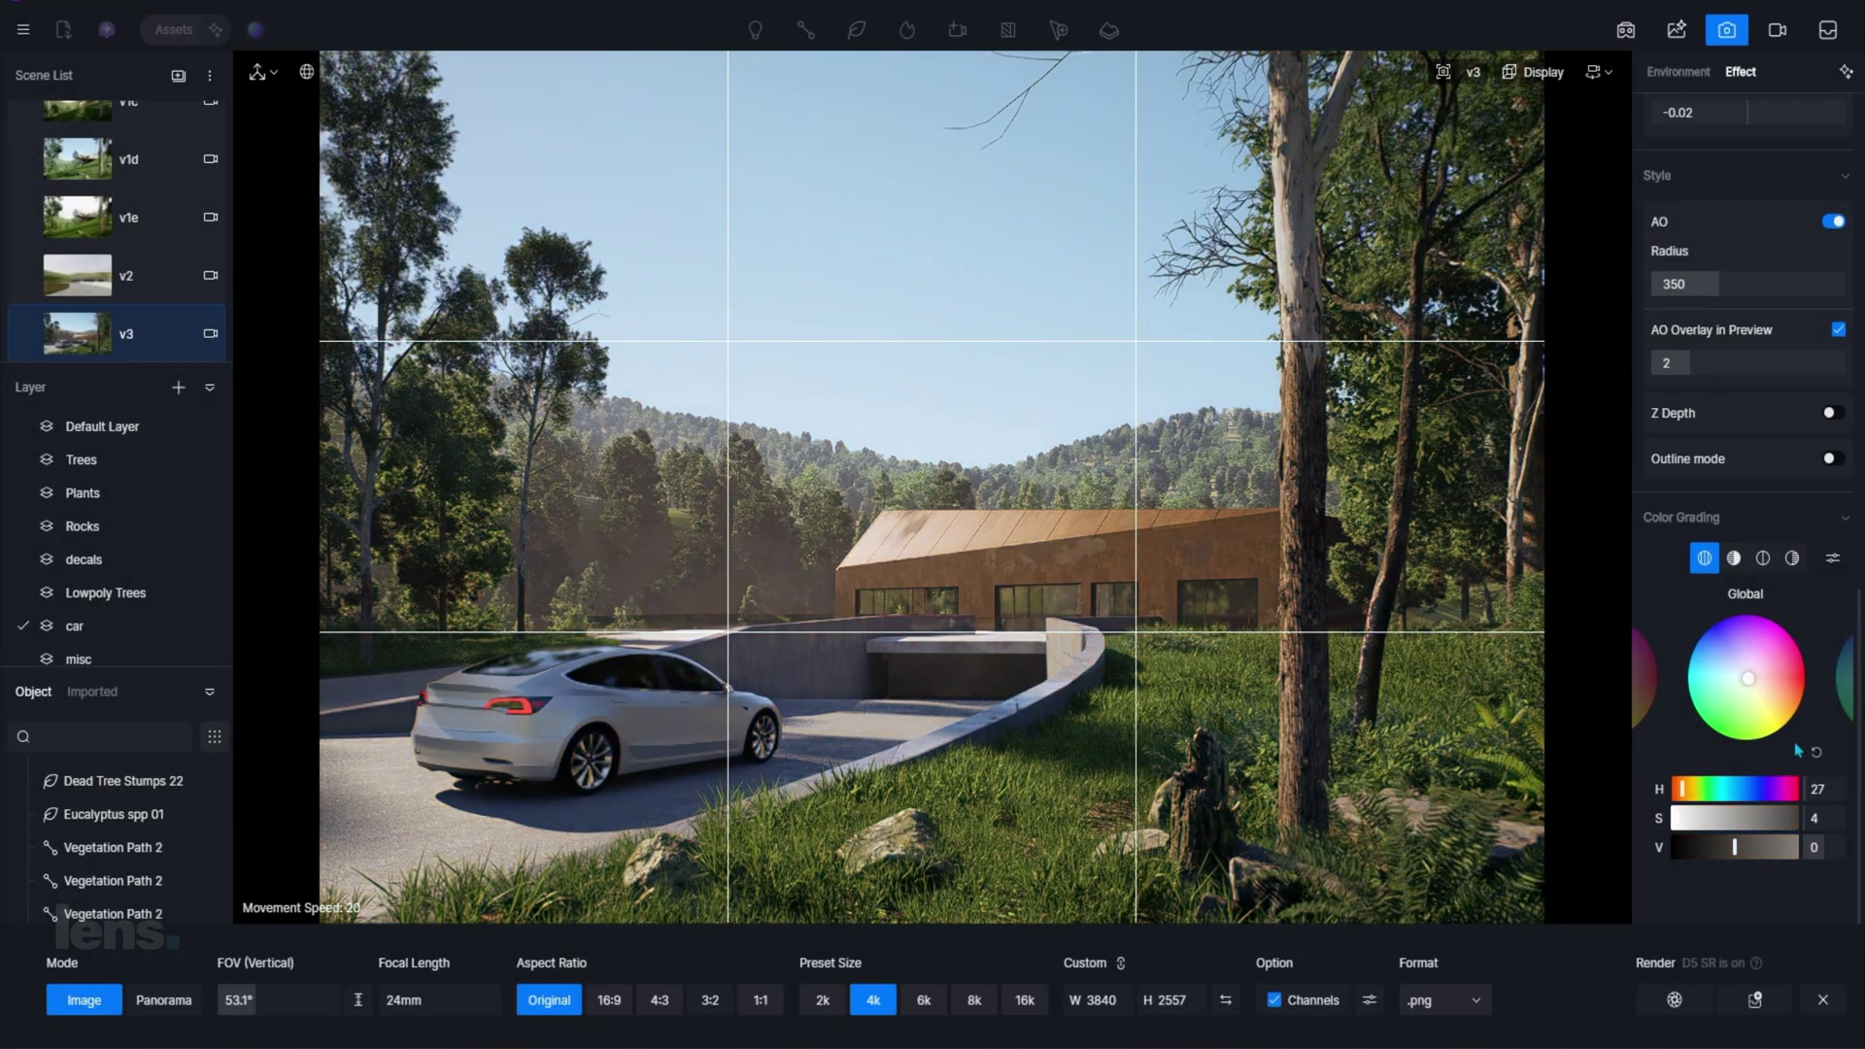
pyautogui.click(1735, 558)
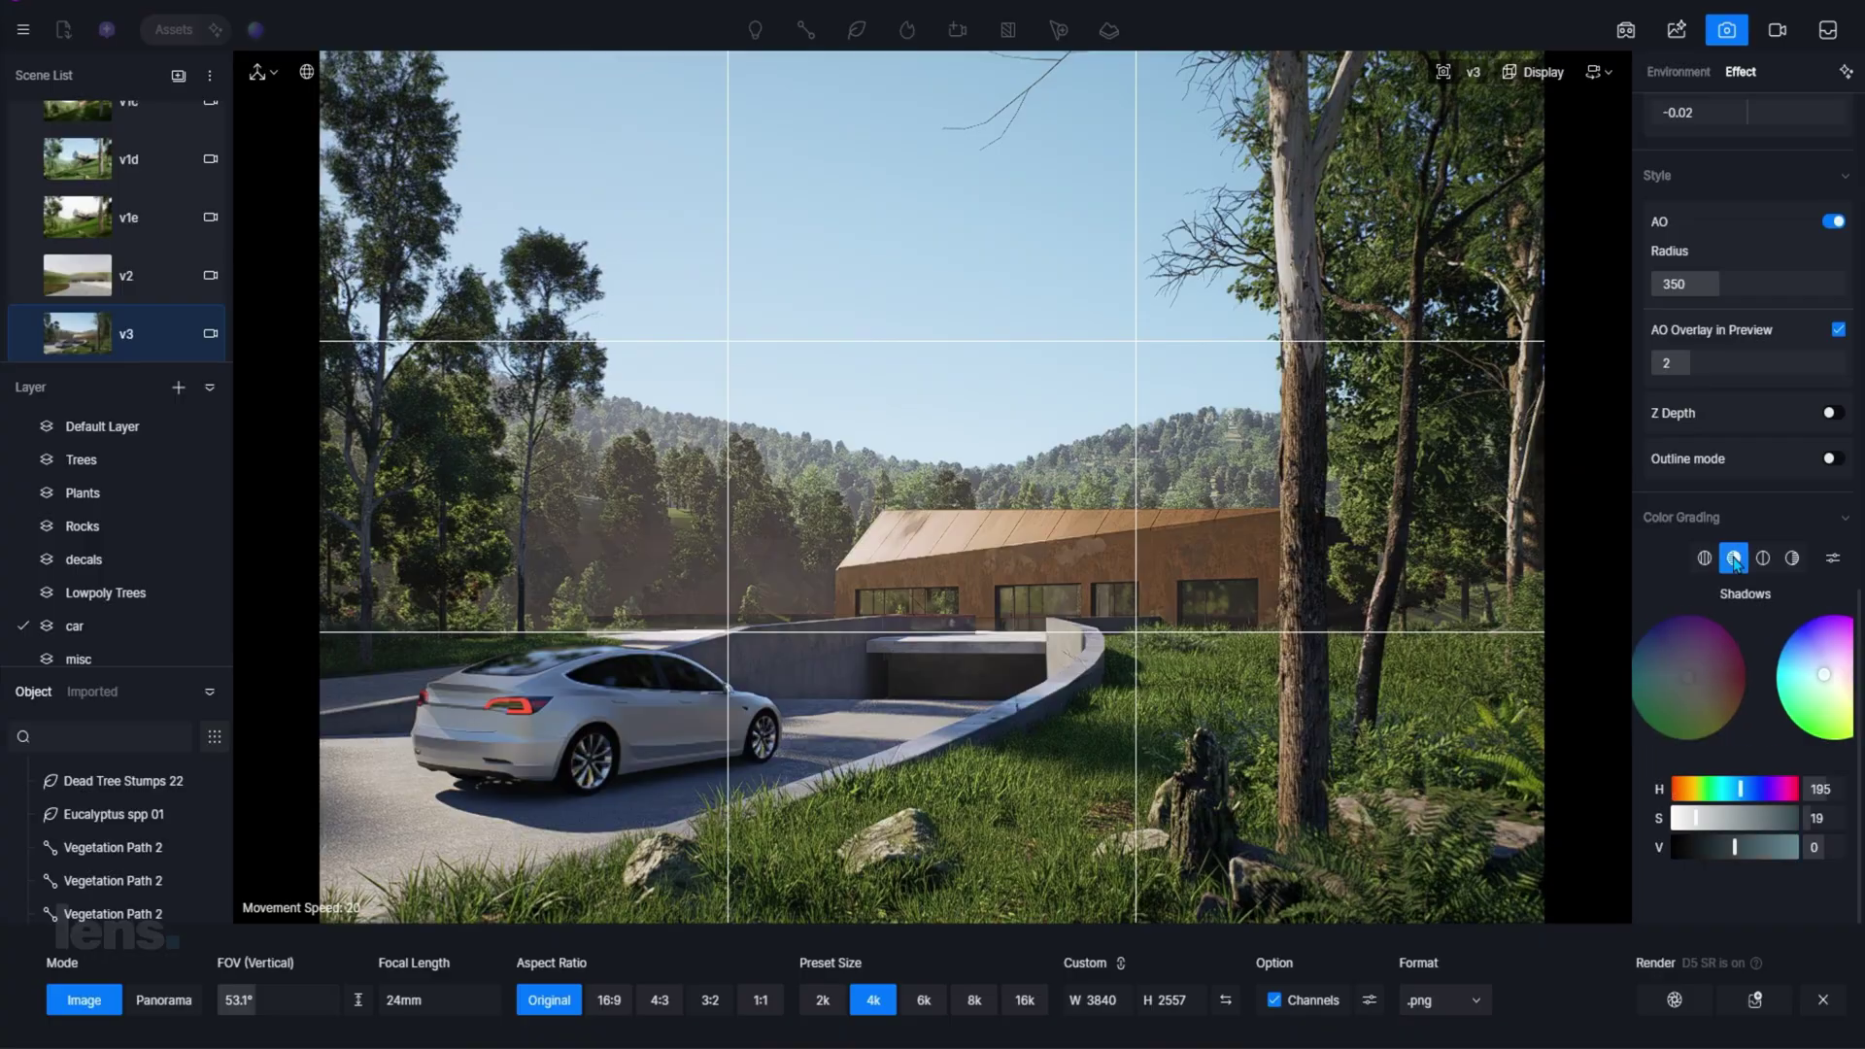
pyautogui.click(1763, 560)
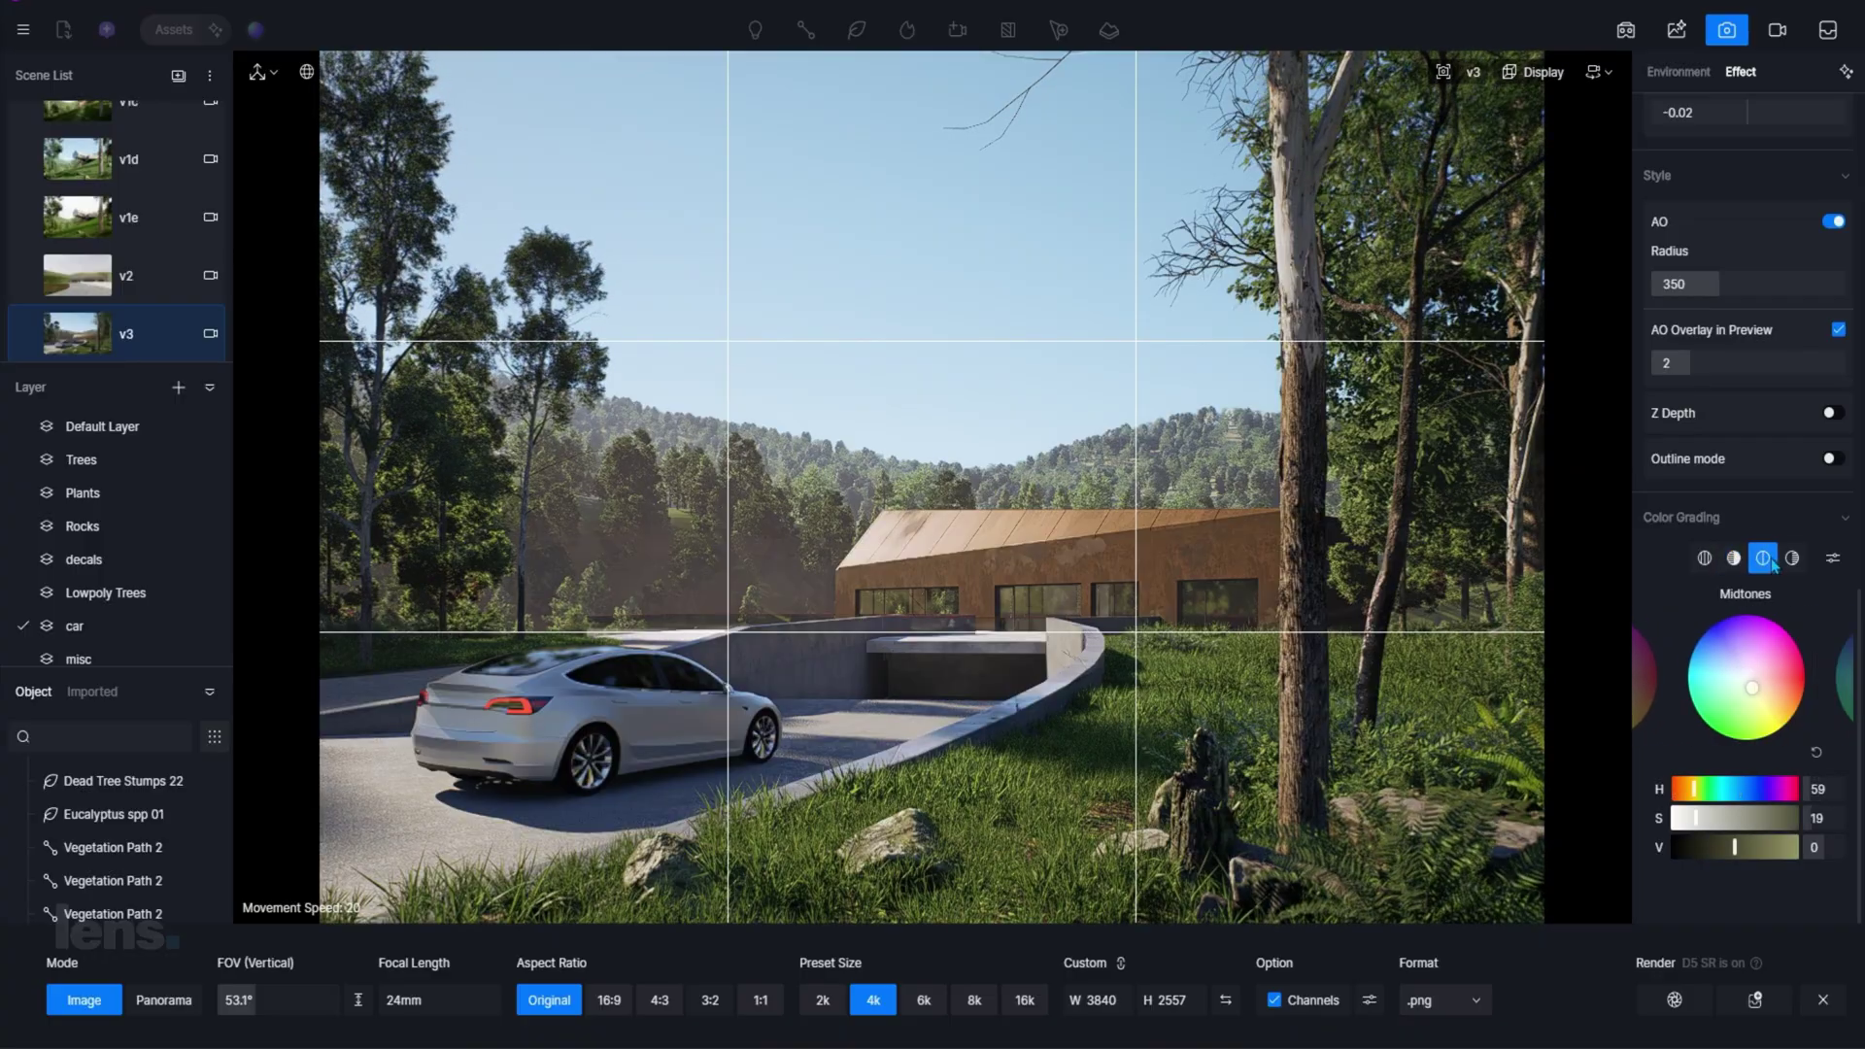
pyautogui.click(1793, 559)
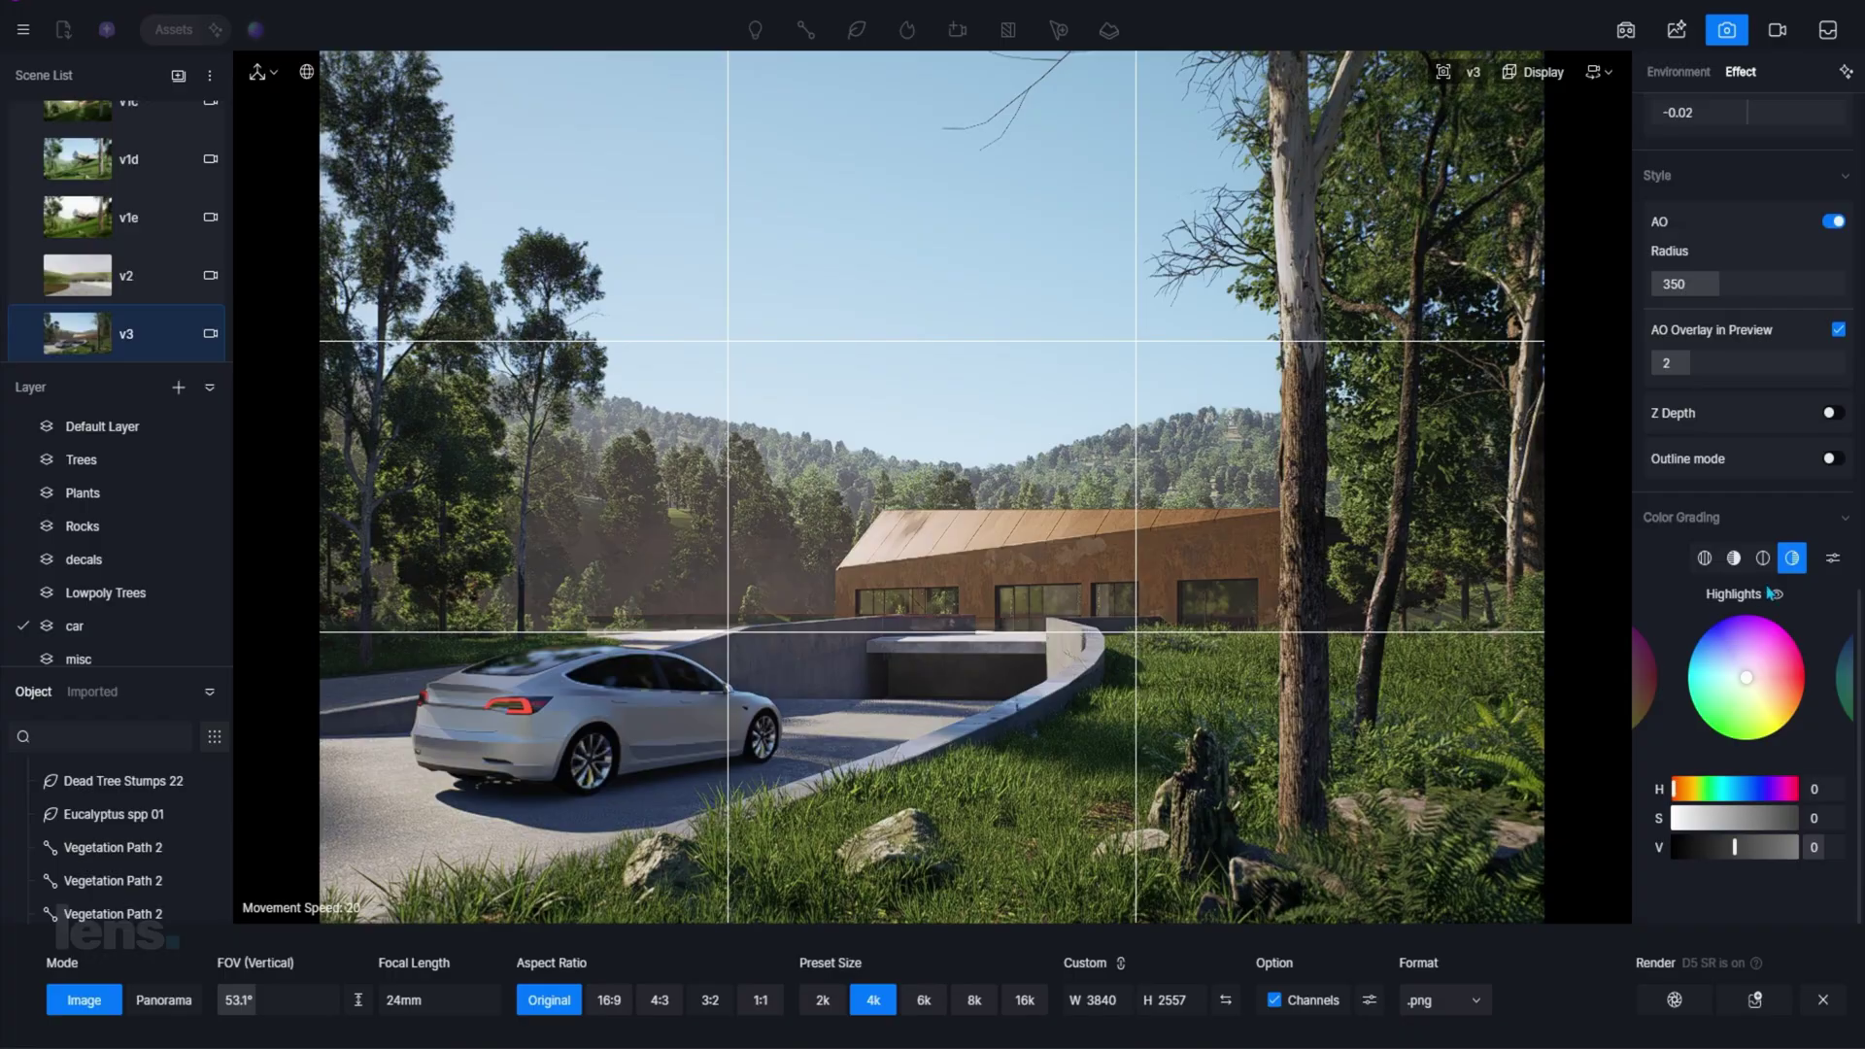
# Step: Shift the shadows tint toward blue-violet, readjust the midtones tint, and set the vignette to 0.35
pyautogui.click(1728, 565)
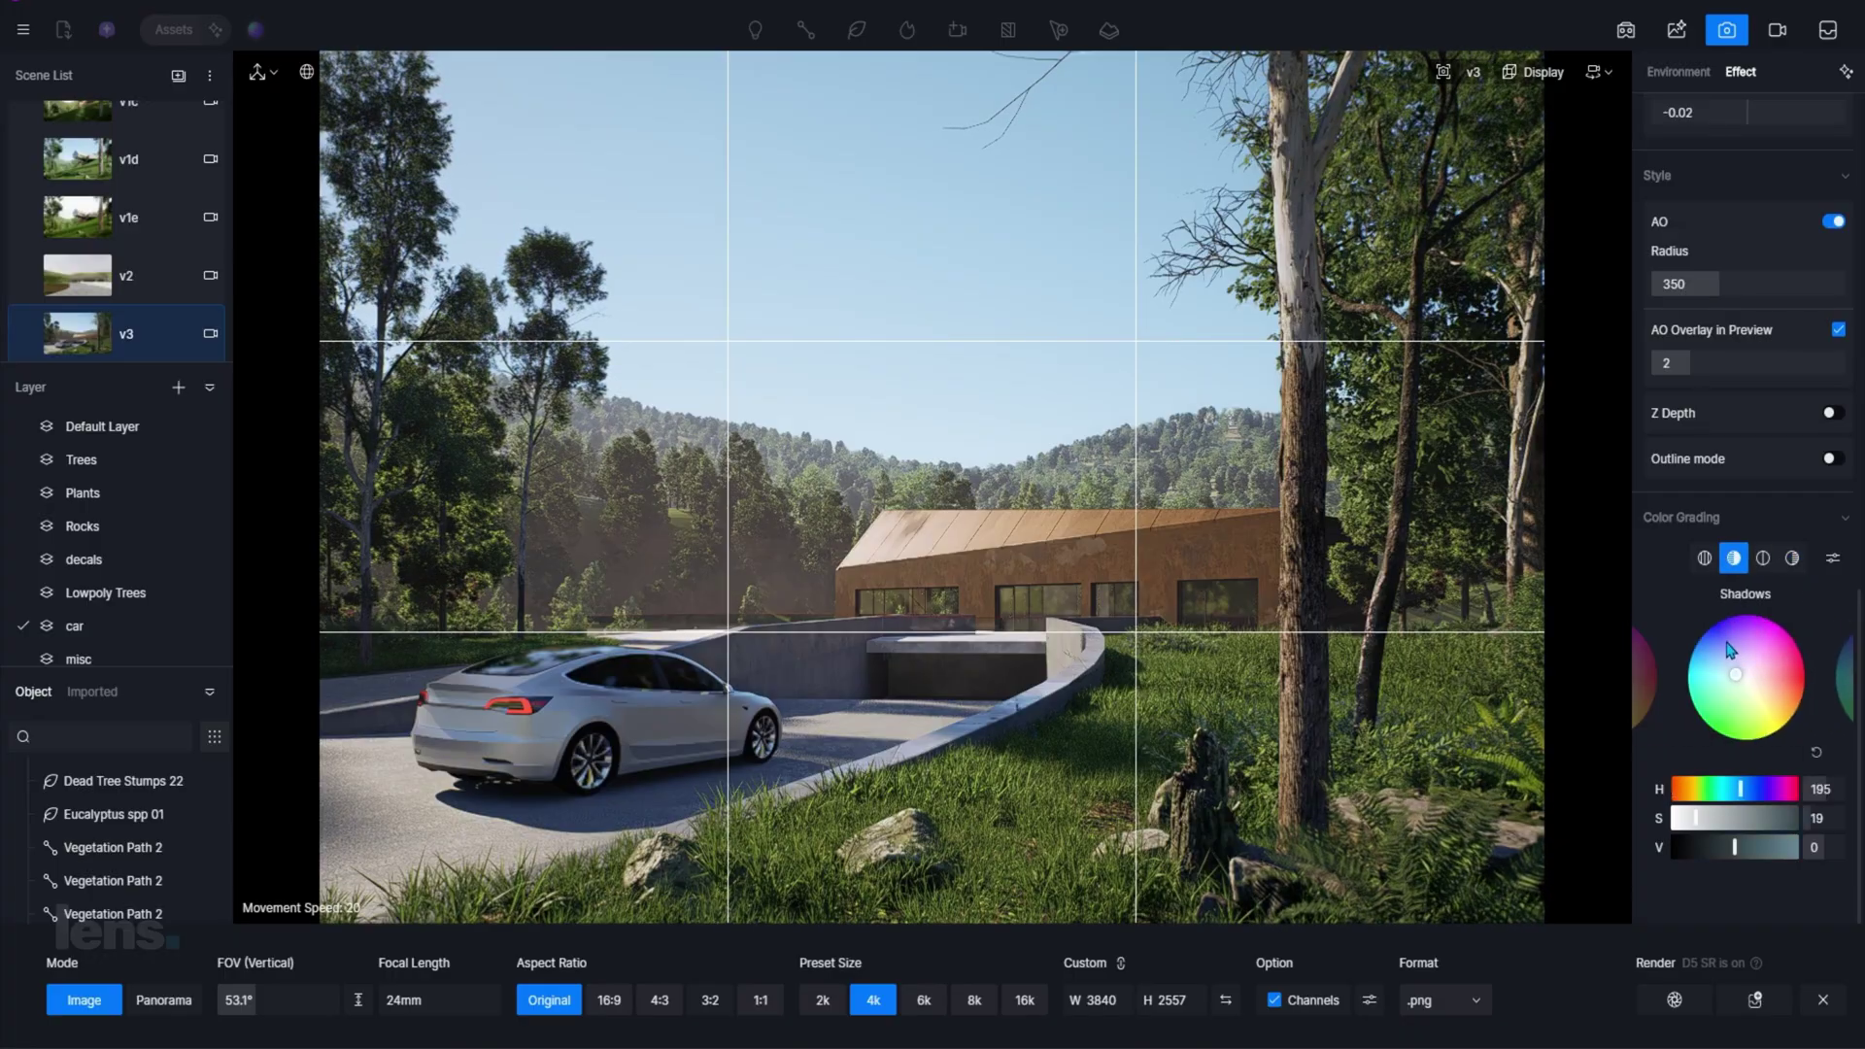
pyautogui.moveTo(1730, 650); pyautogui.dragTo(1726, 624)
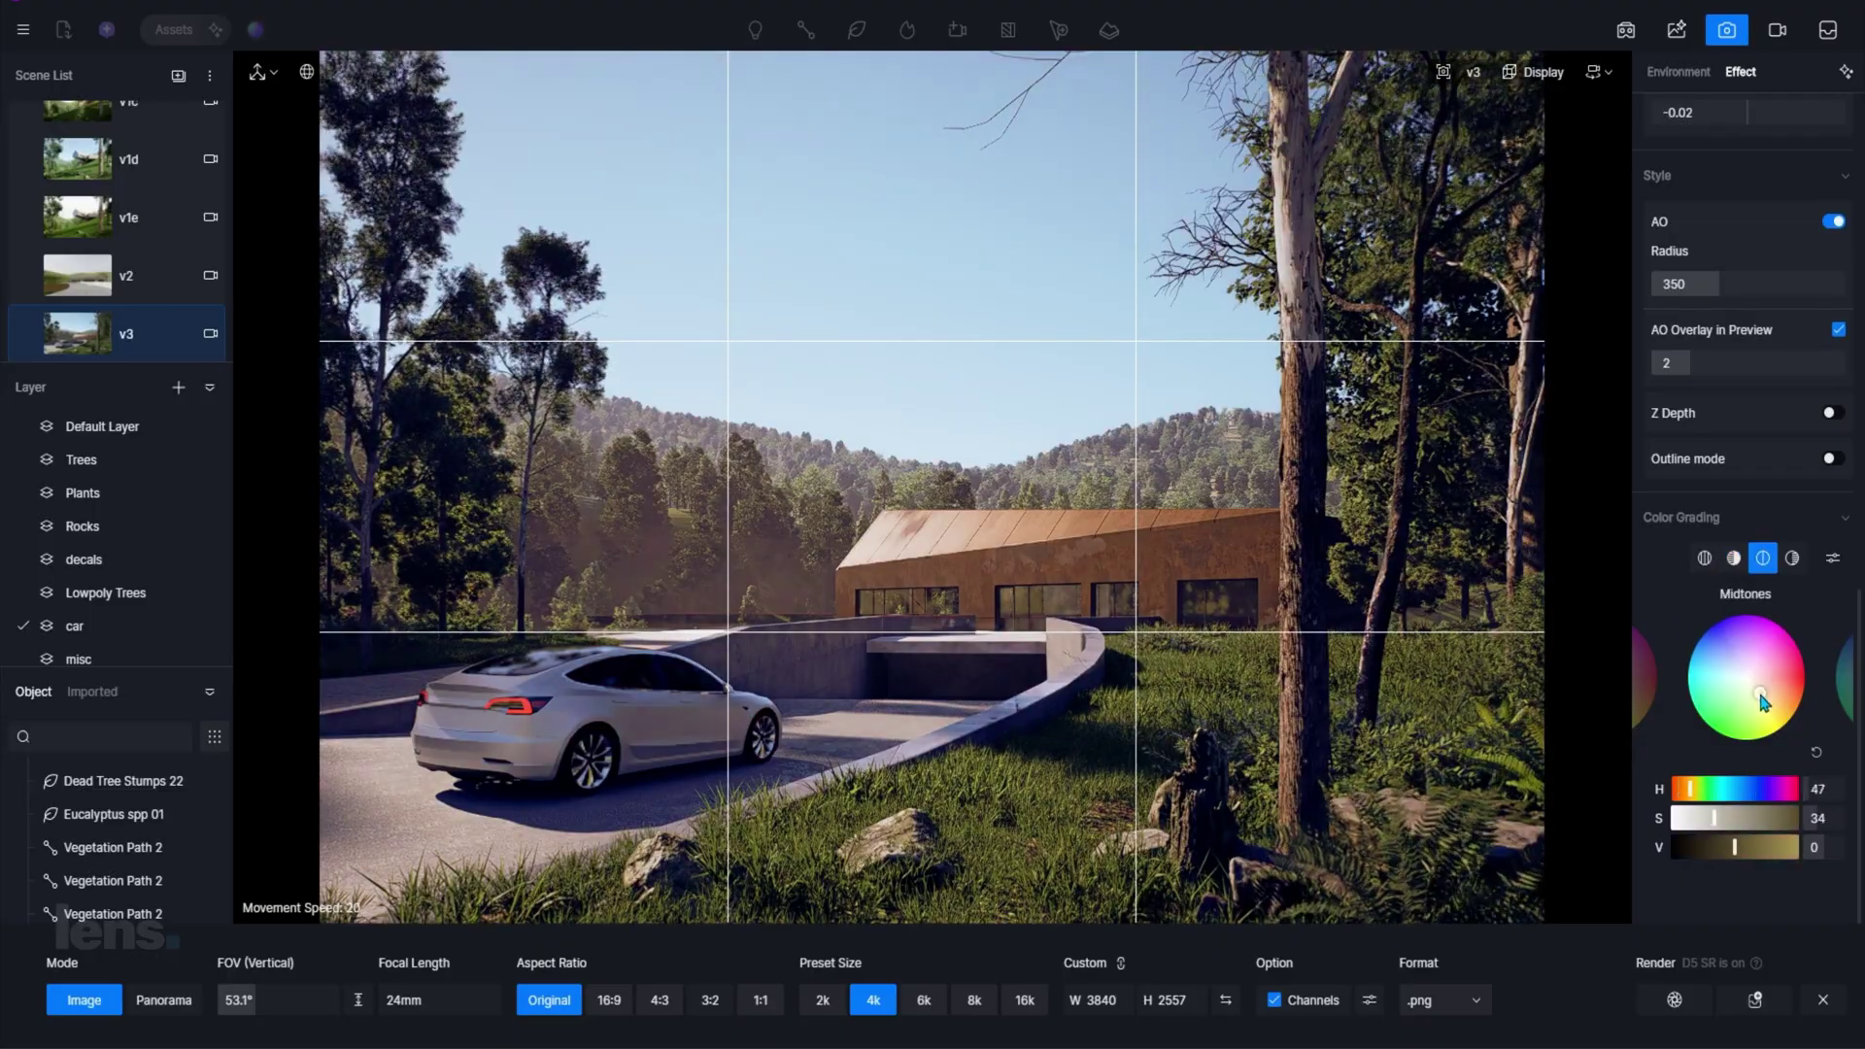
pyautogui.moveTo(1757, 688)
pyautogui.mouseDown()
pyautogui.moveTo(1763, 670)
pyautogui.moveTo(1731, 691)
pyautogui.mouseUp()
pyautogui.scroll(10, 1749, 485)
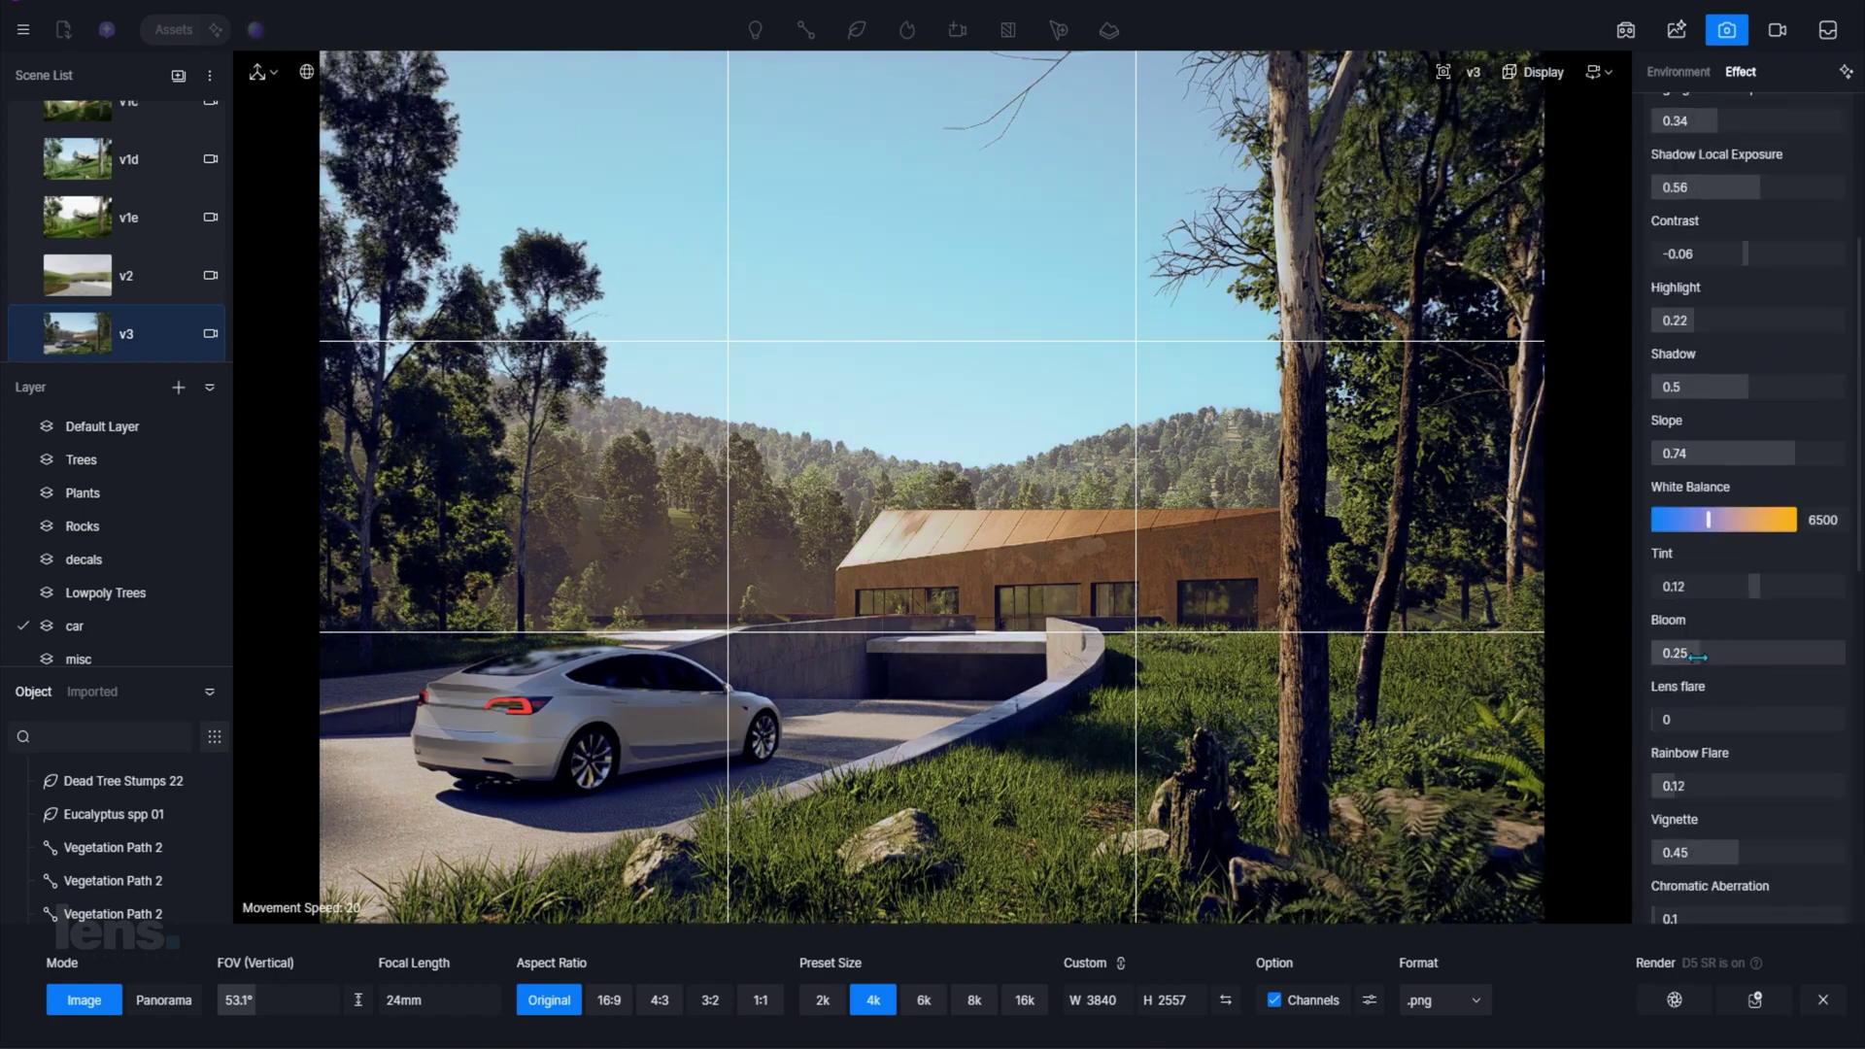
pyautogui.click(1709, 851)
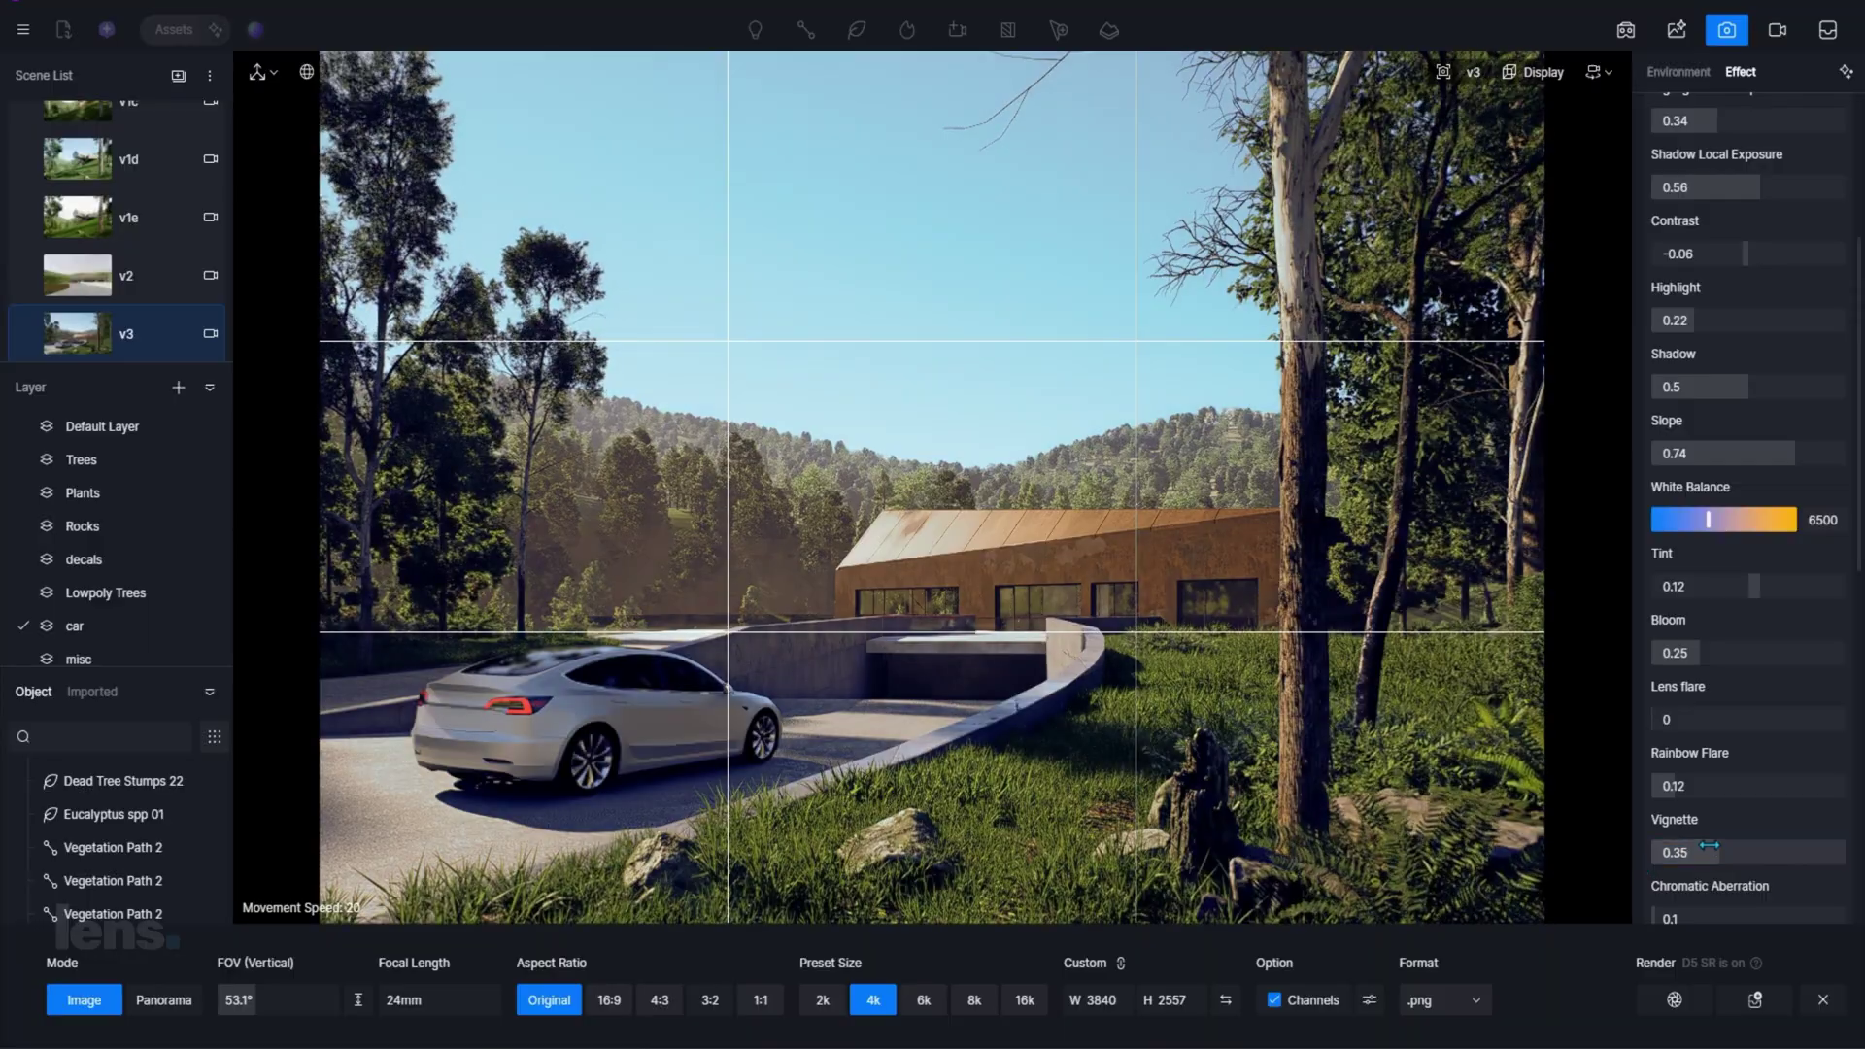
# Step: Save the color-graded view as a new scene named v3-final, placed directly after v3
pyautogui.click(178, 75)
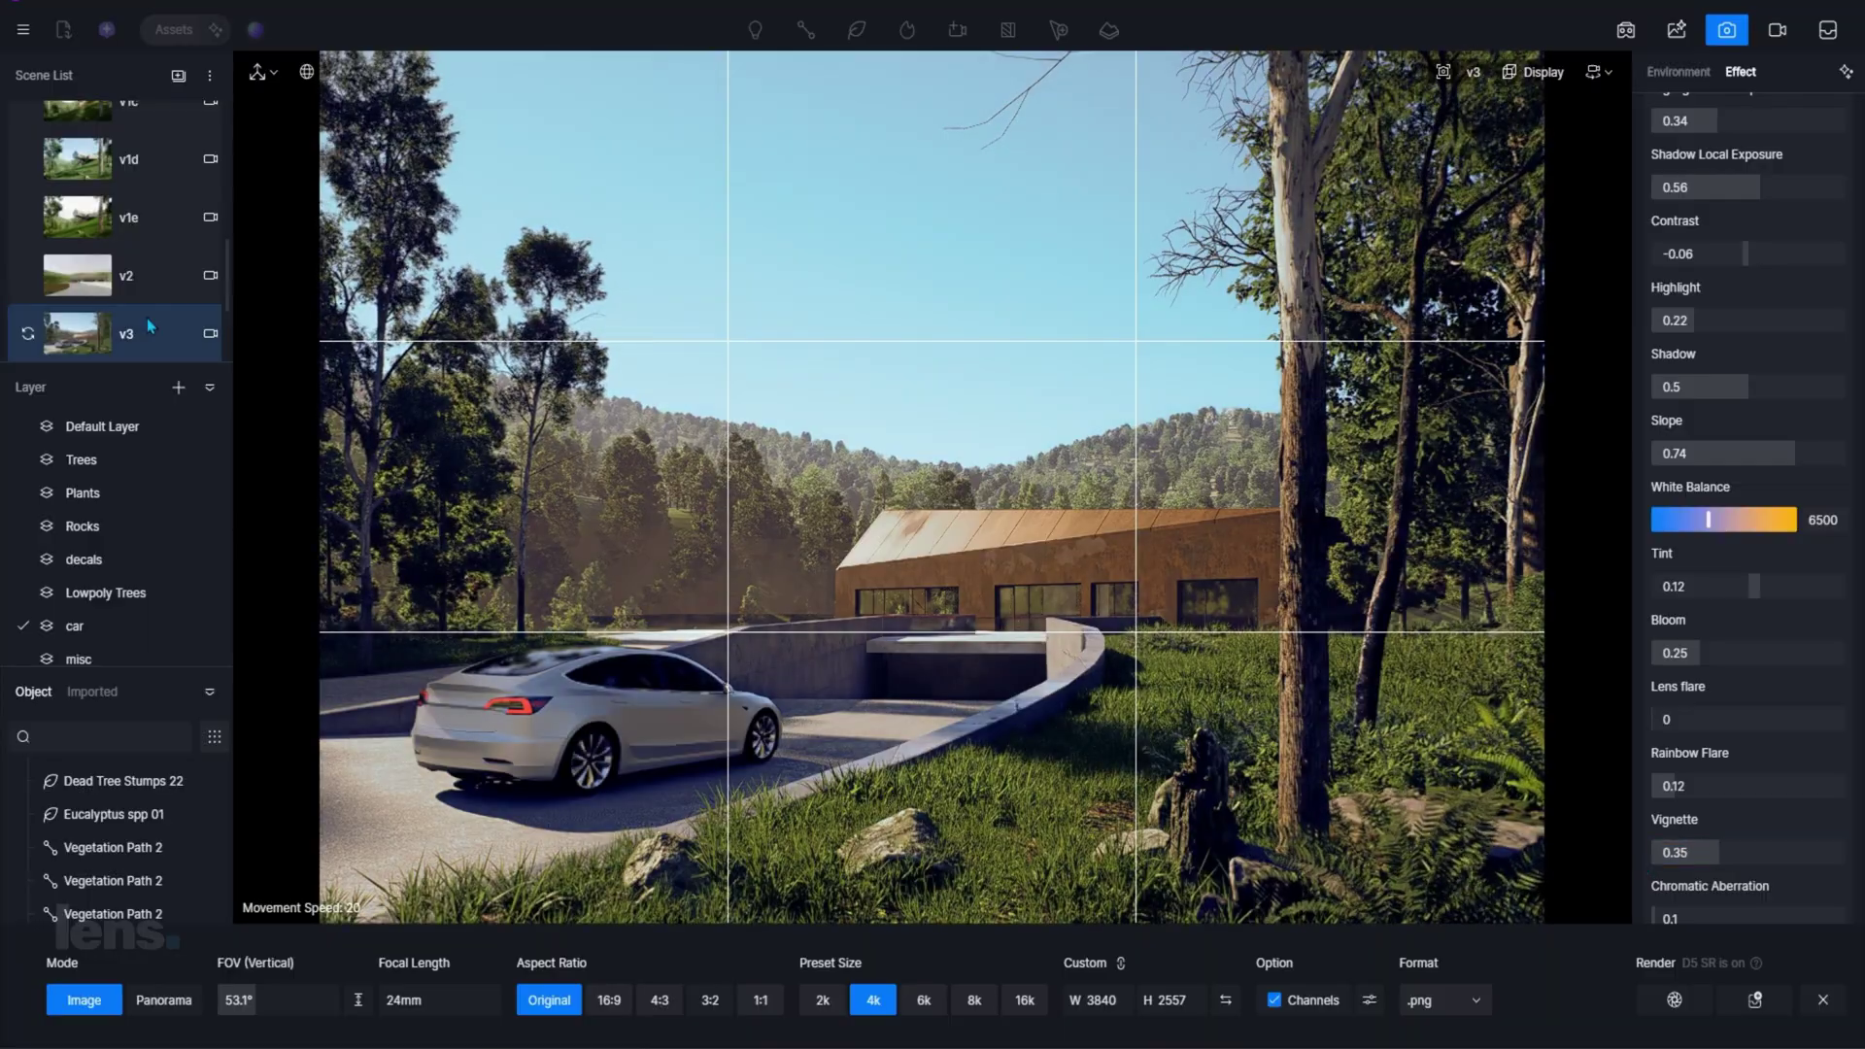
pyautogui.write('v3 - final')
pyautogui.press('Return')
pyautogui.scroll(-3, 116, 243)
pyautogui.rightClick(145, 153)
pyautogui.click(180, 218)
pyautogui.press('Return')
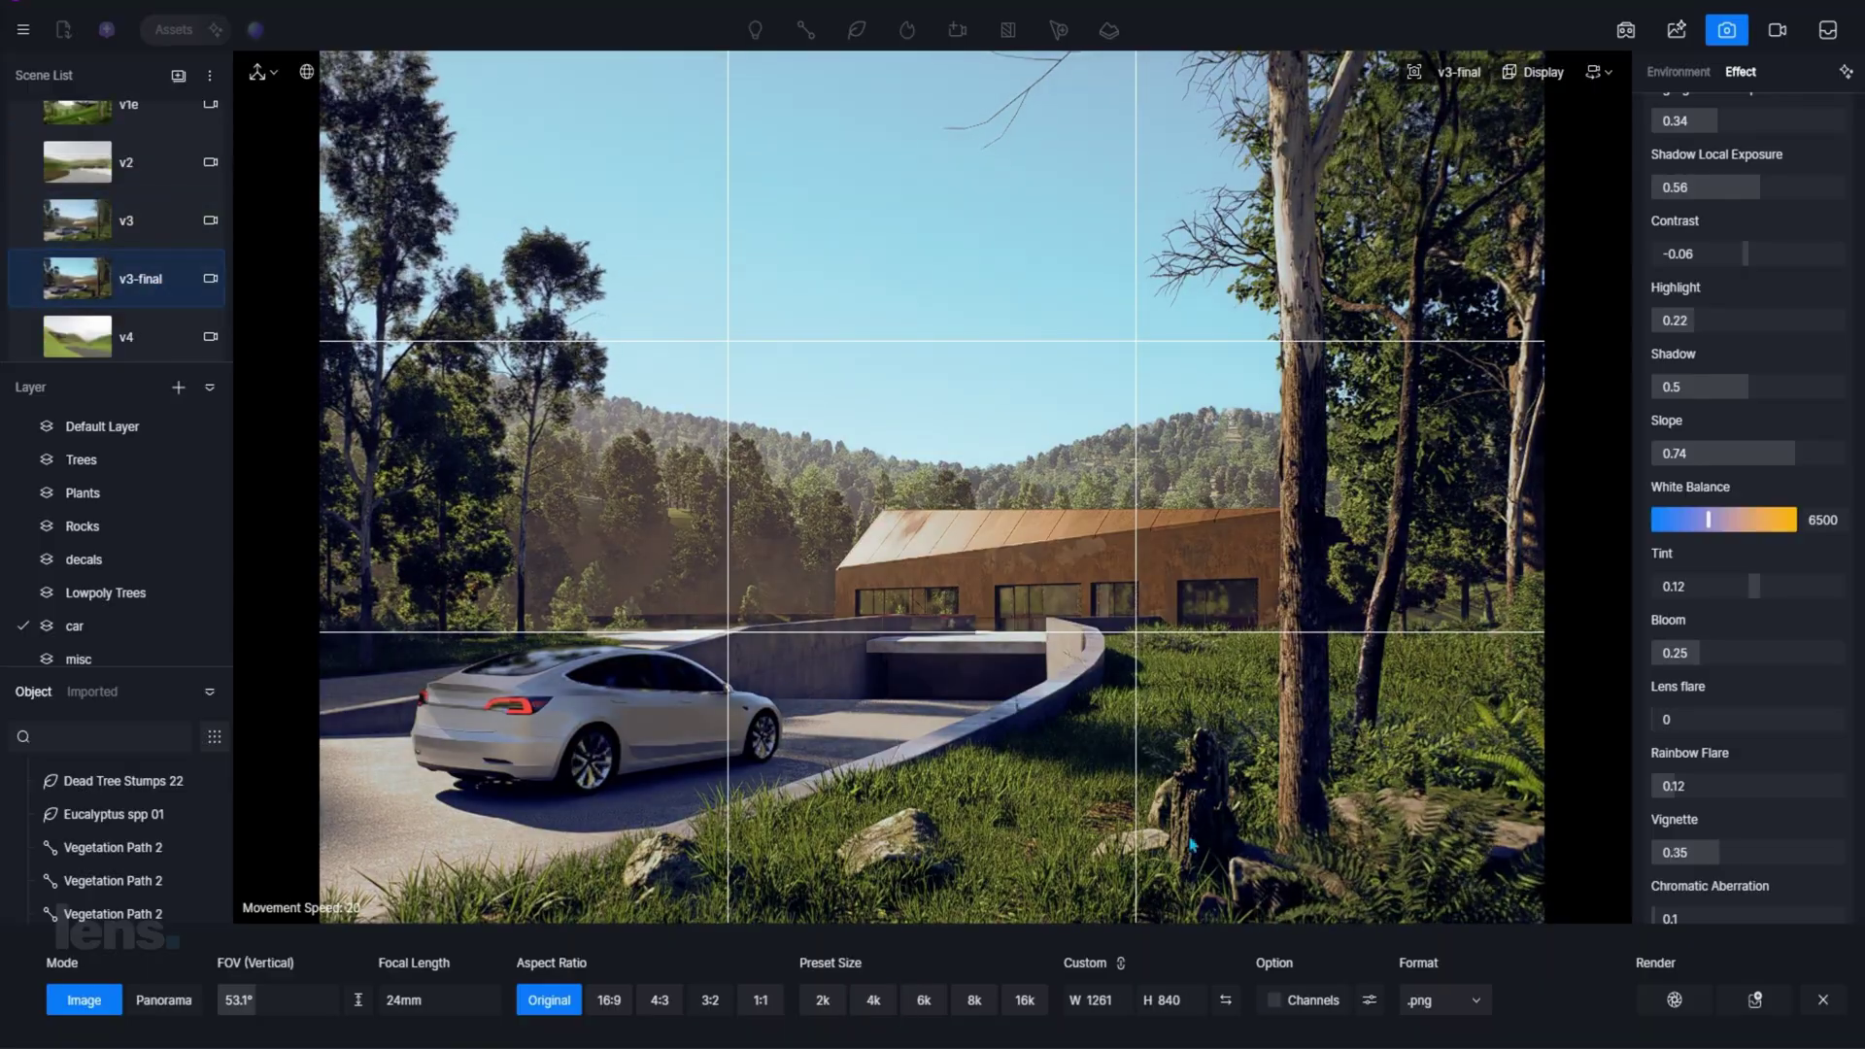
# Step: Render v3-final as a .png image with the 4k preset and open the result in AI Post-Processing
pyautogui.click(873, 1001)
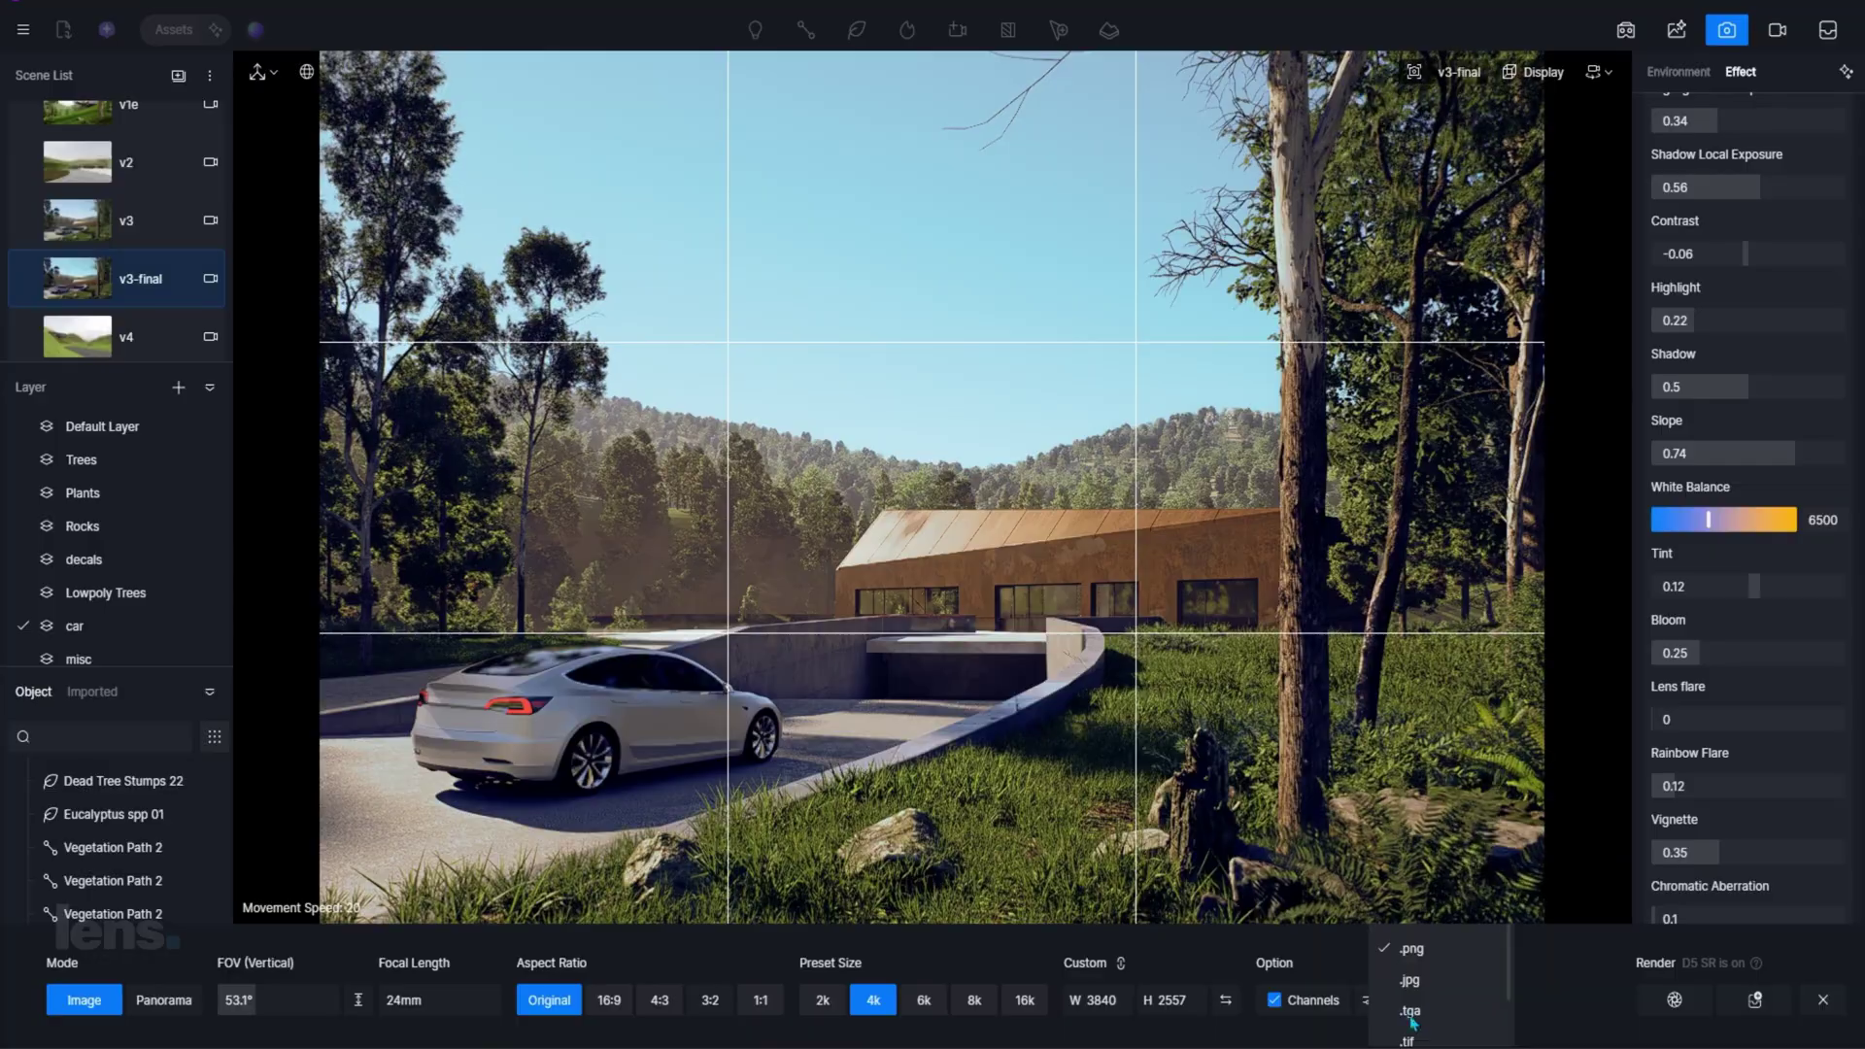
pyautogui.click(1675, 1001)
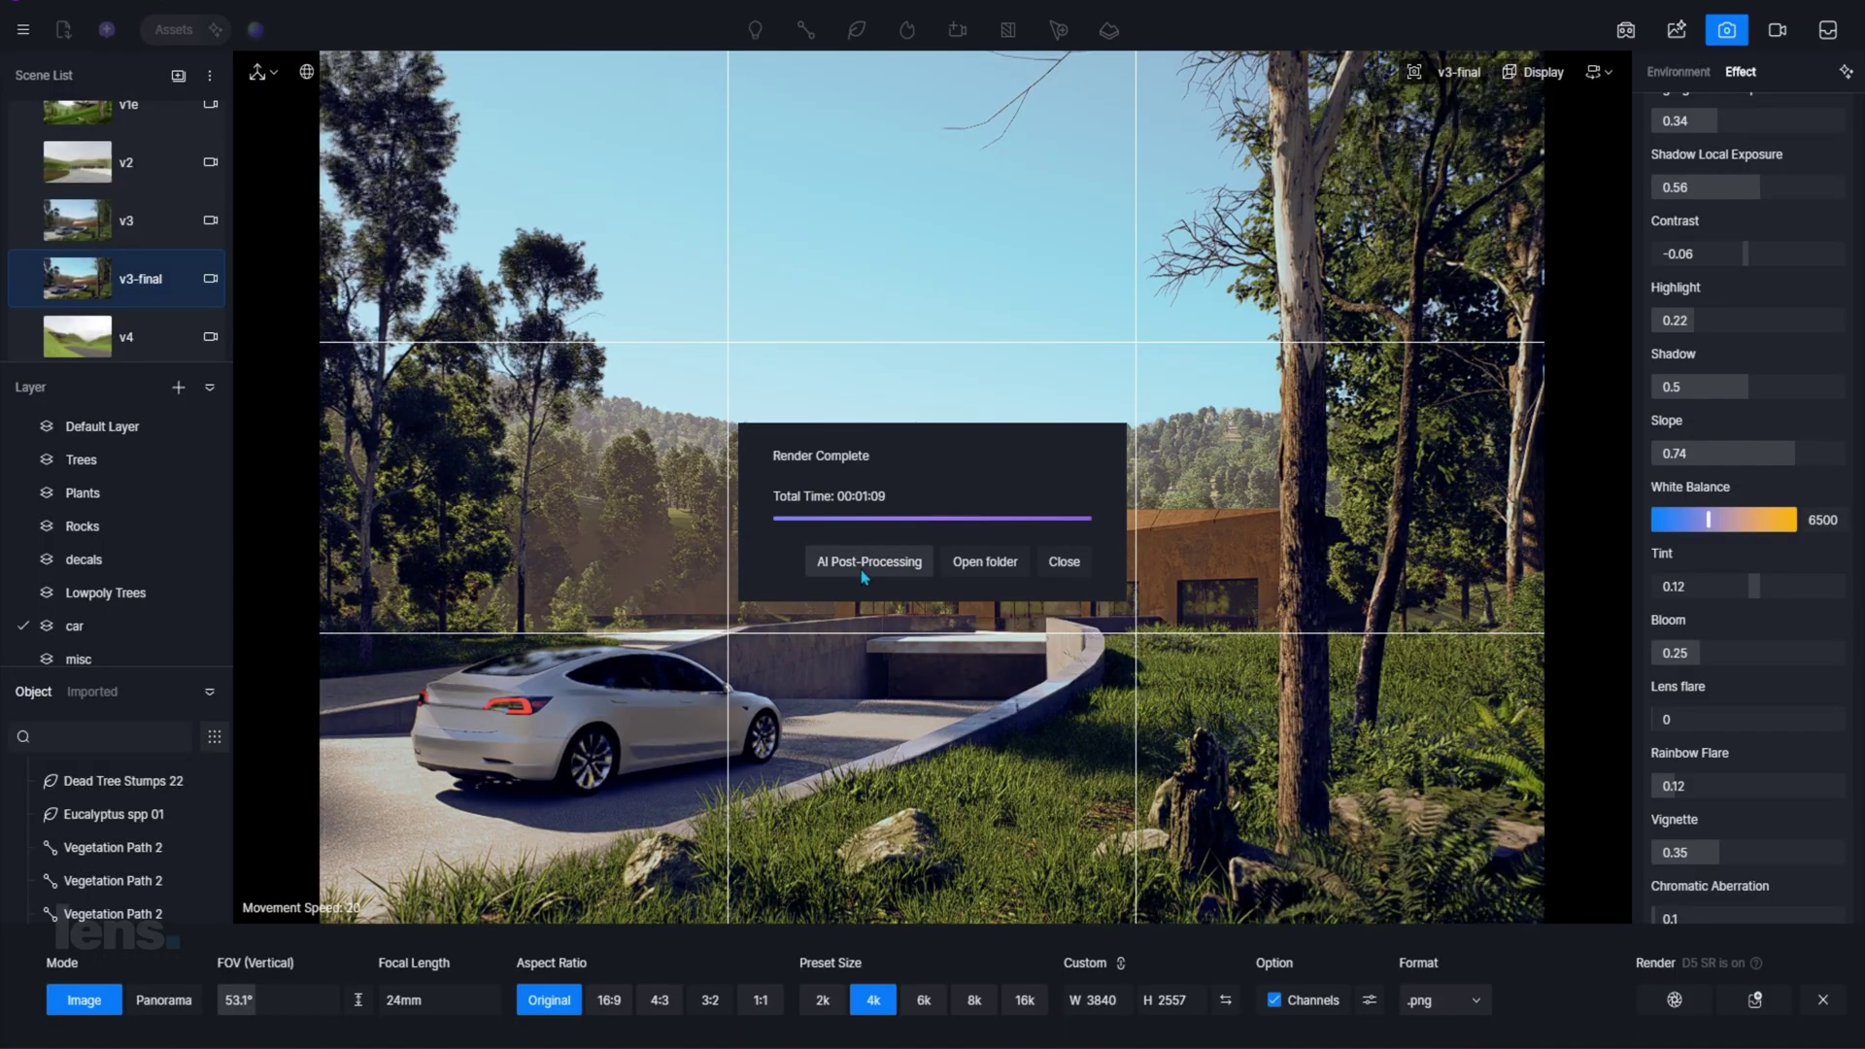
pyautogui.click(894, 563)
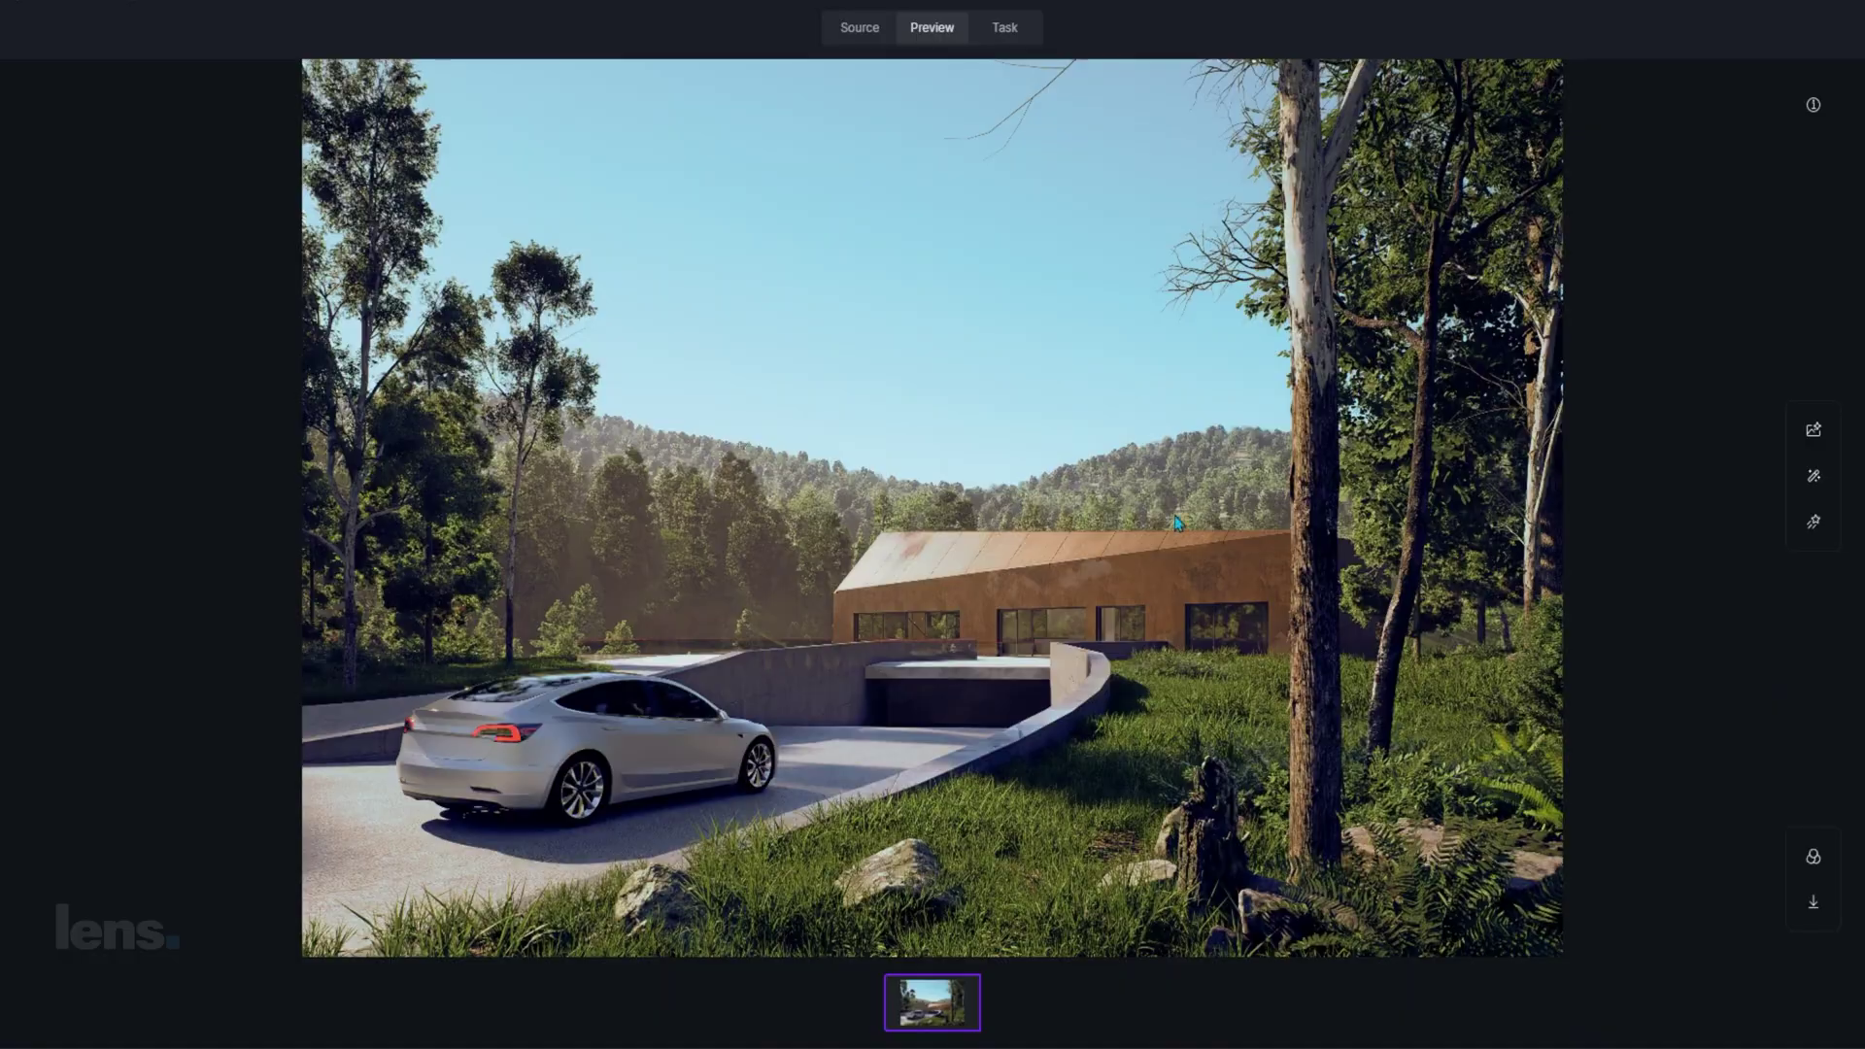
# Step: Select the car as the content for the Motion Blur effect and try out the Tail Light option on it
pyautogui.click(1813, 856)
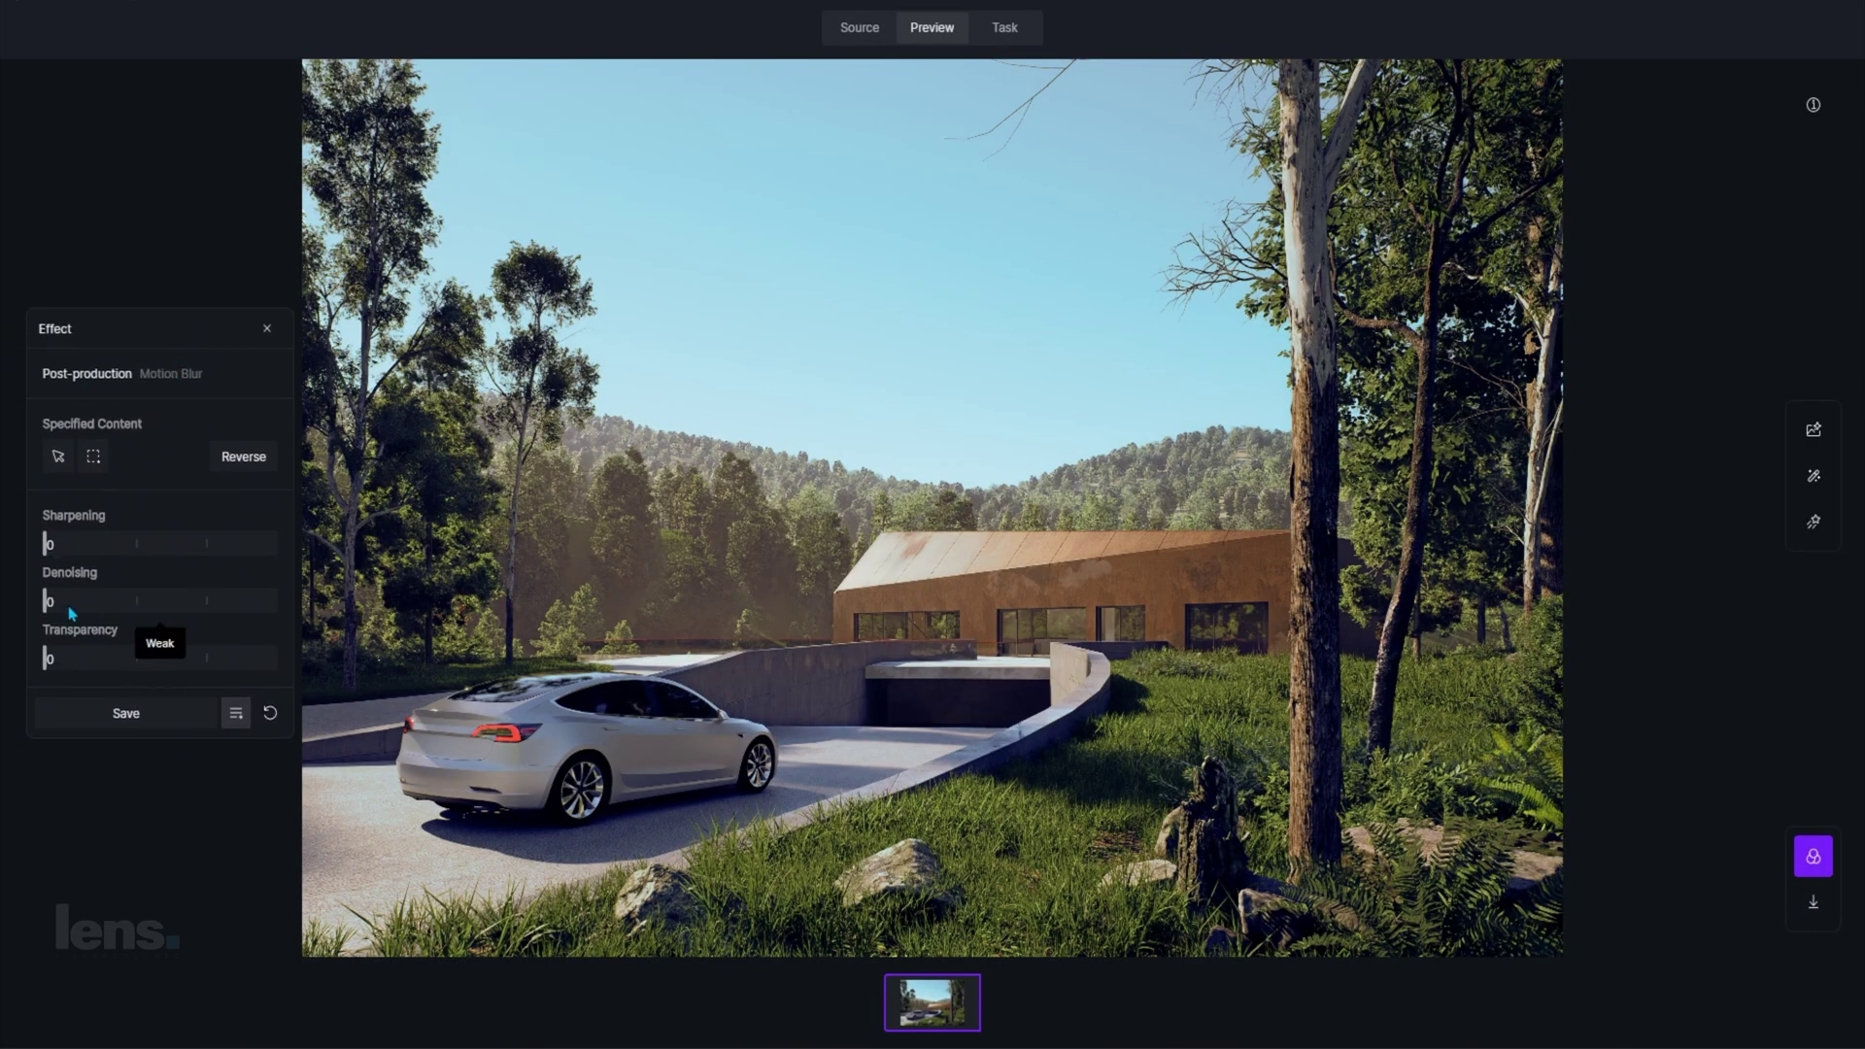
pyautogui.click(156, 376)
pyautogui.click(59, 456)
pyautogui.click(533, 717)
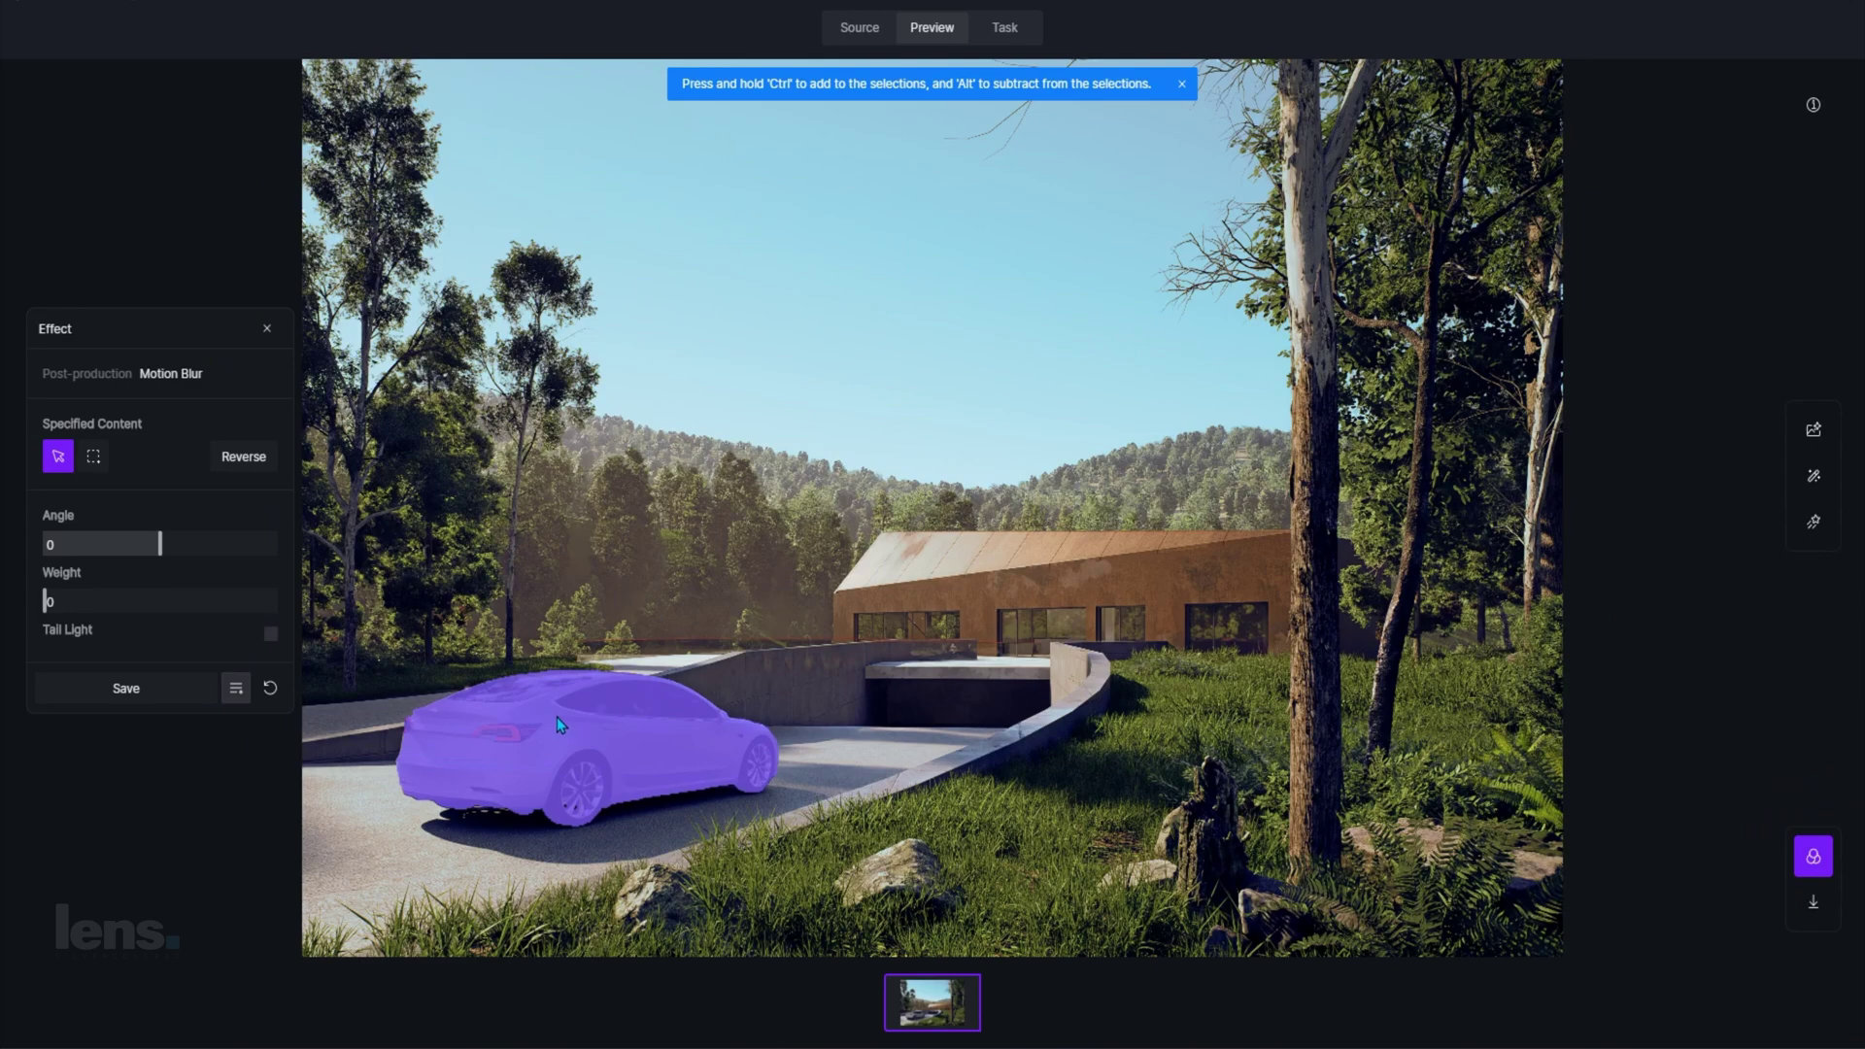
pyautogui.click(271, 633)
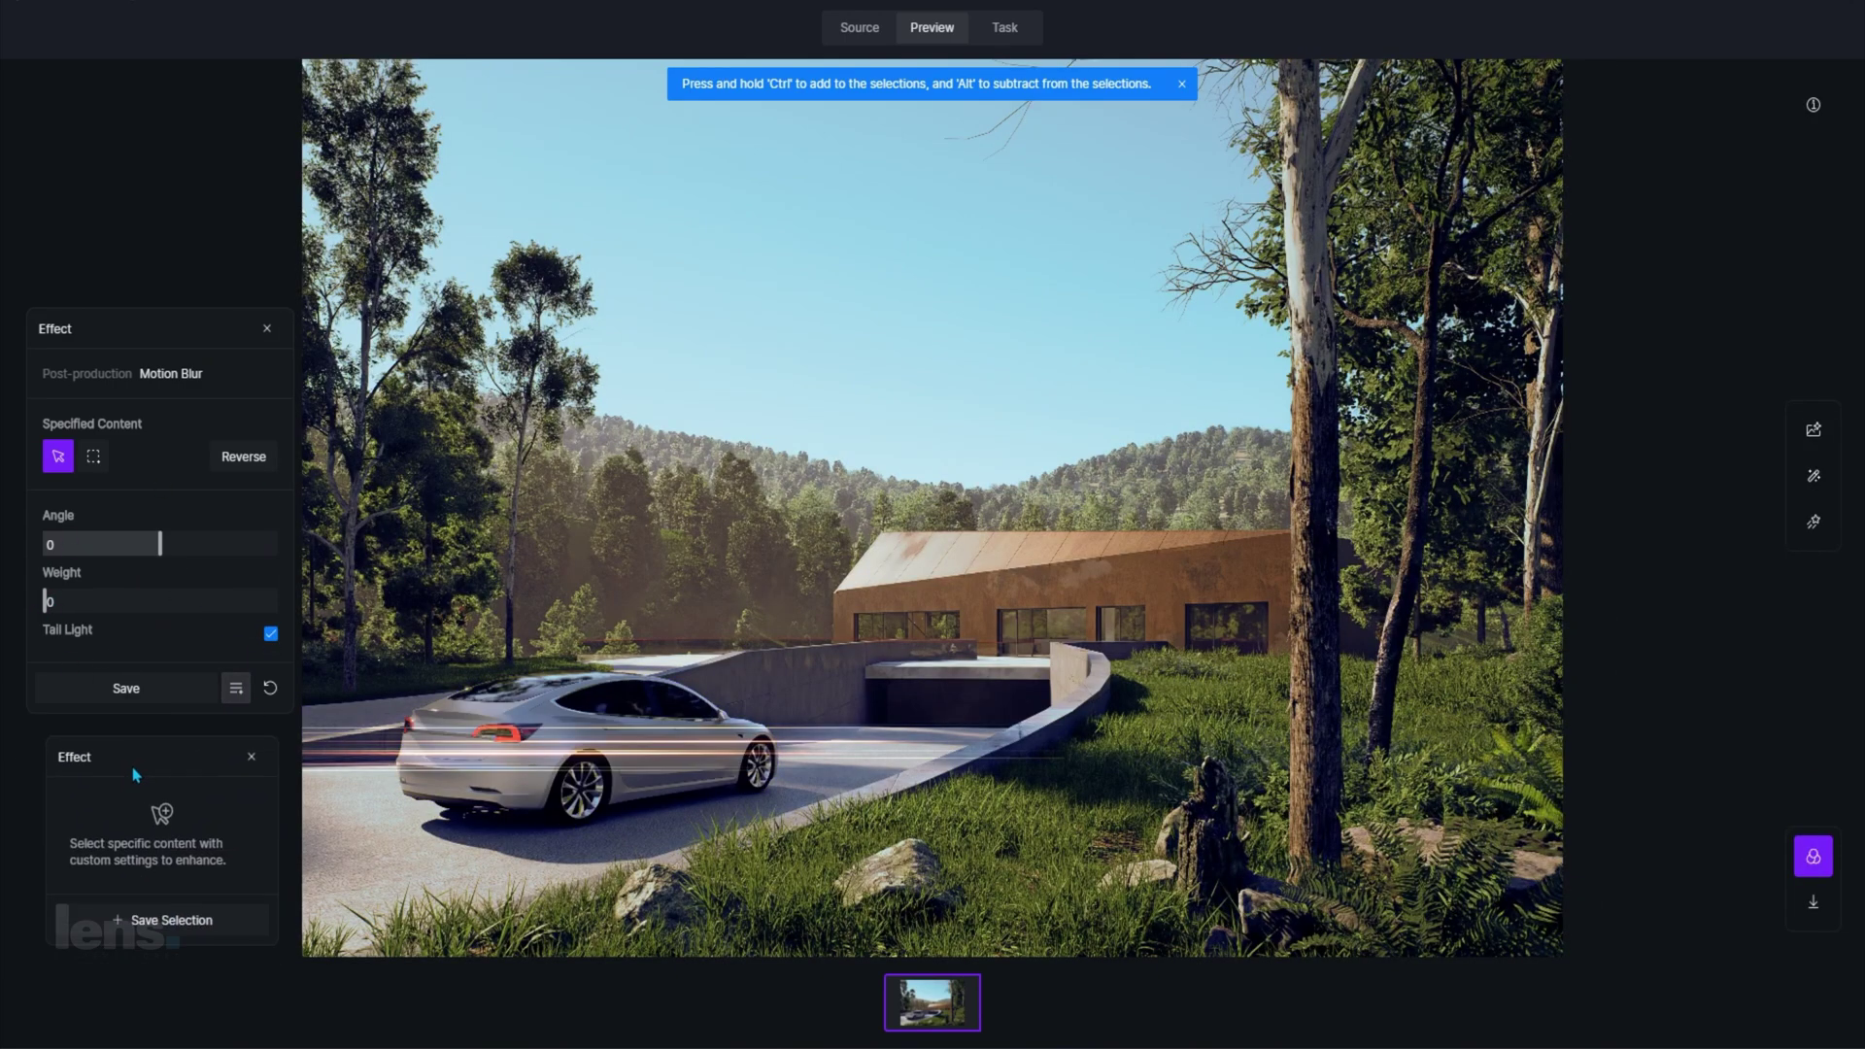
pyautogui.click(271, 634)
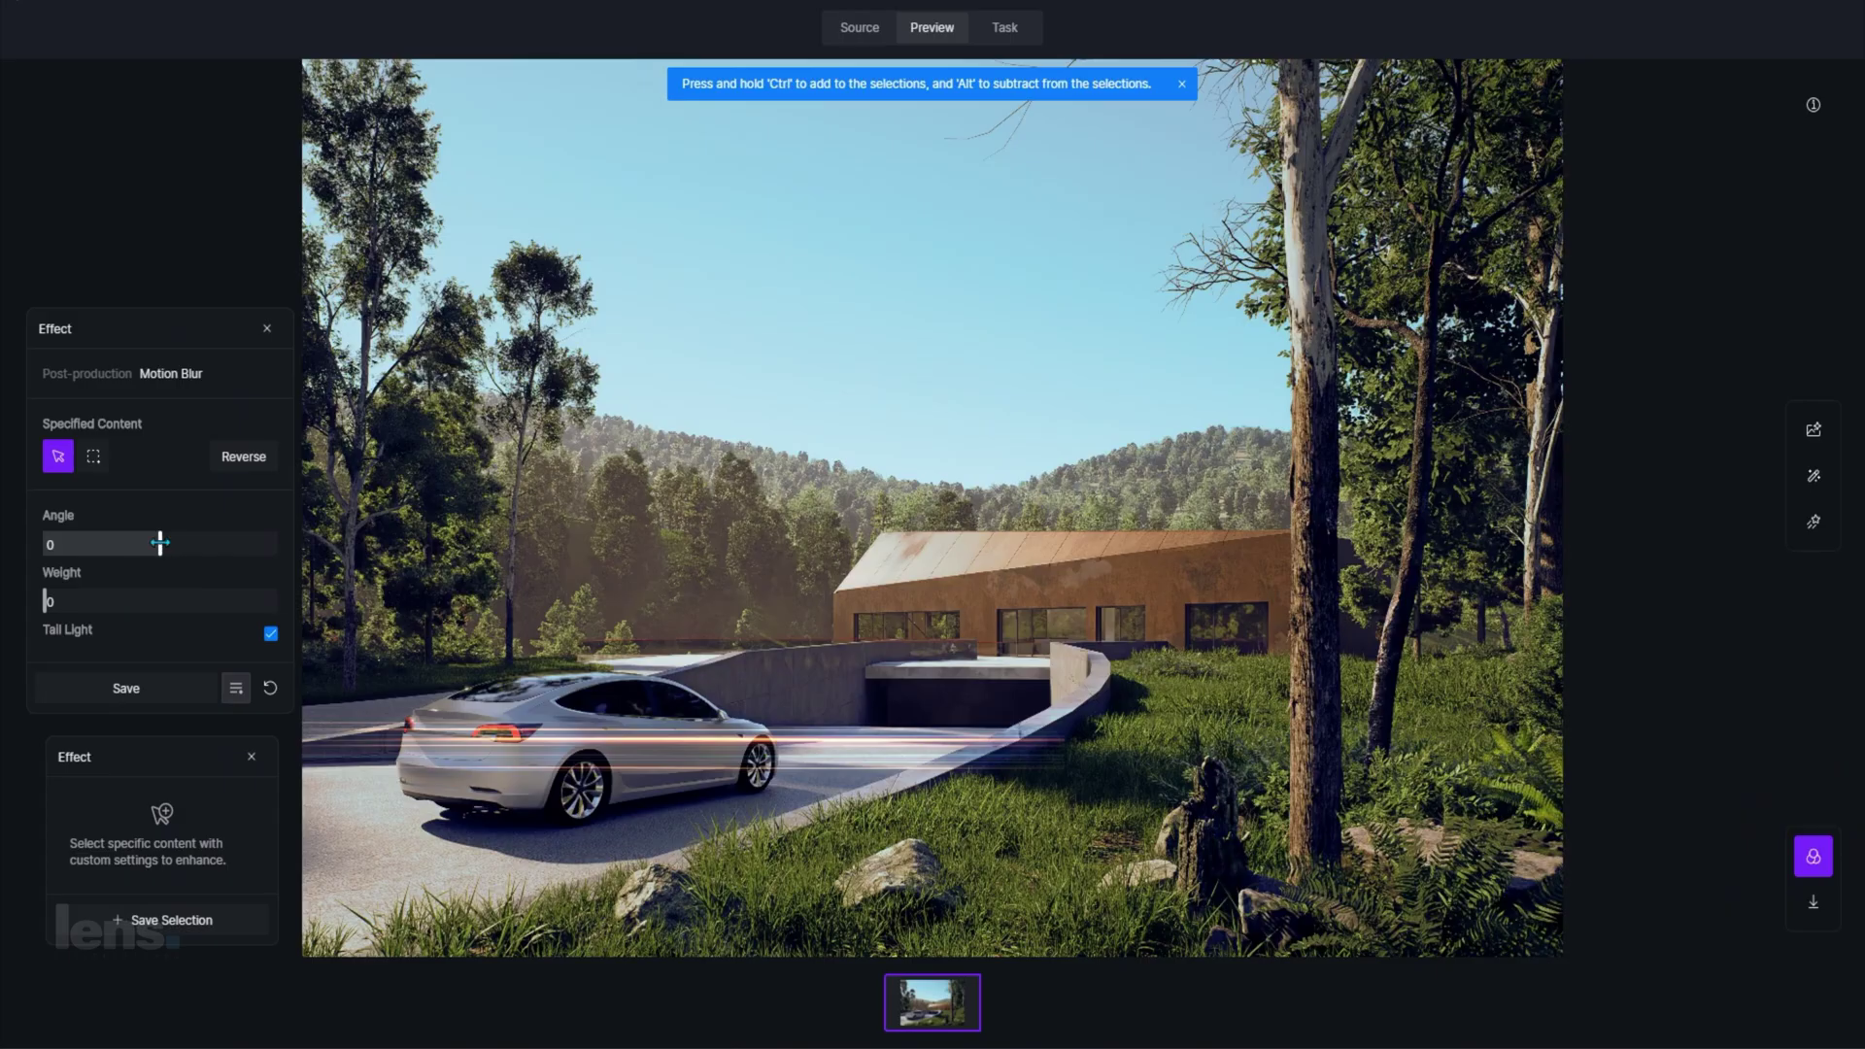
# Step: Set the car's motion blur to weight 27 and angle 6, with Tail Light enabled
pyautogui.moveTo(46, 603); pyautogui.dragTo(231, 602)
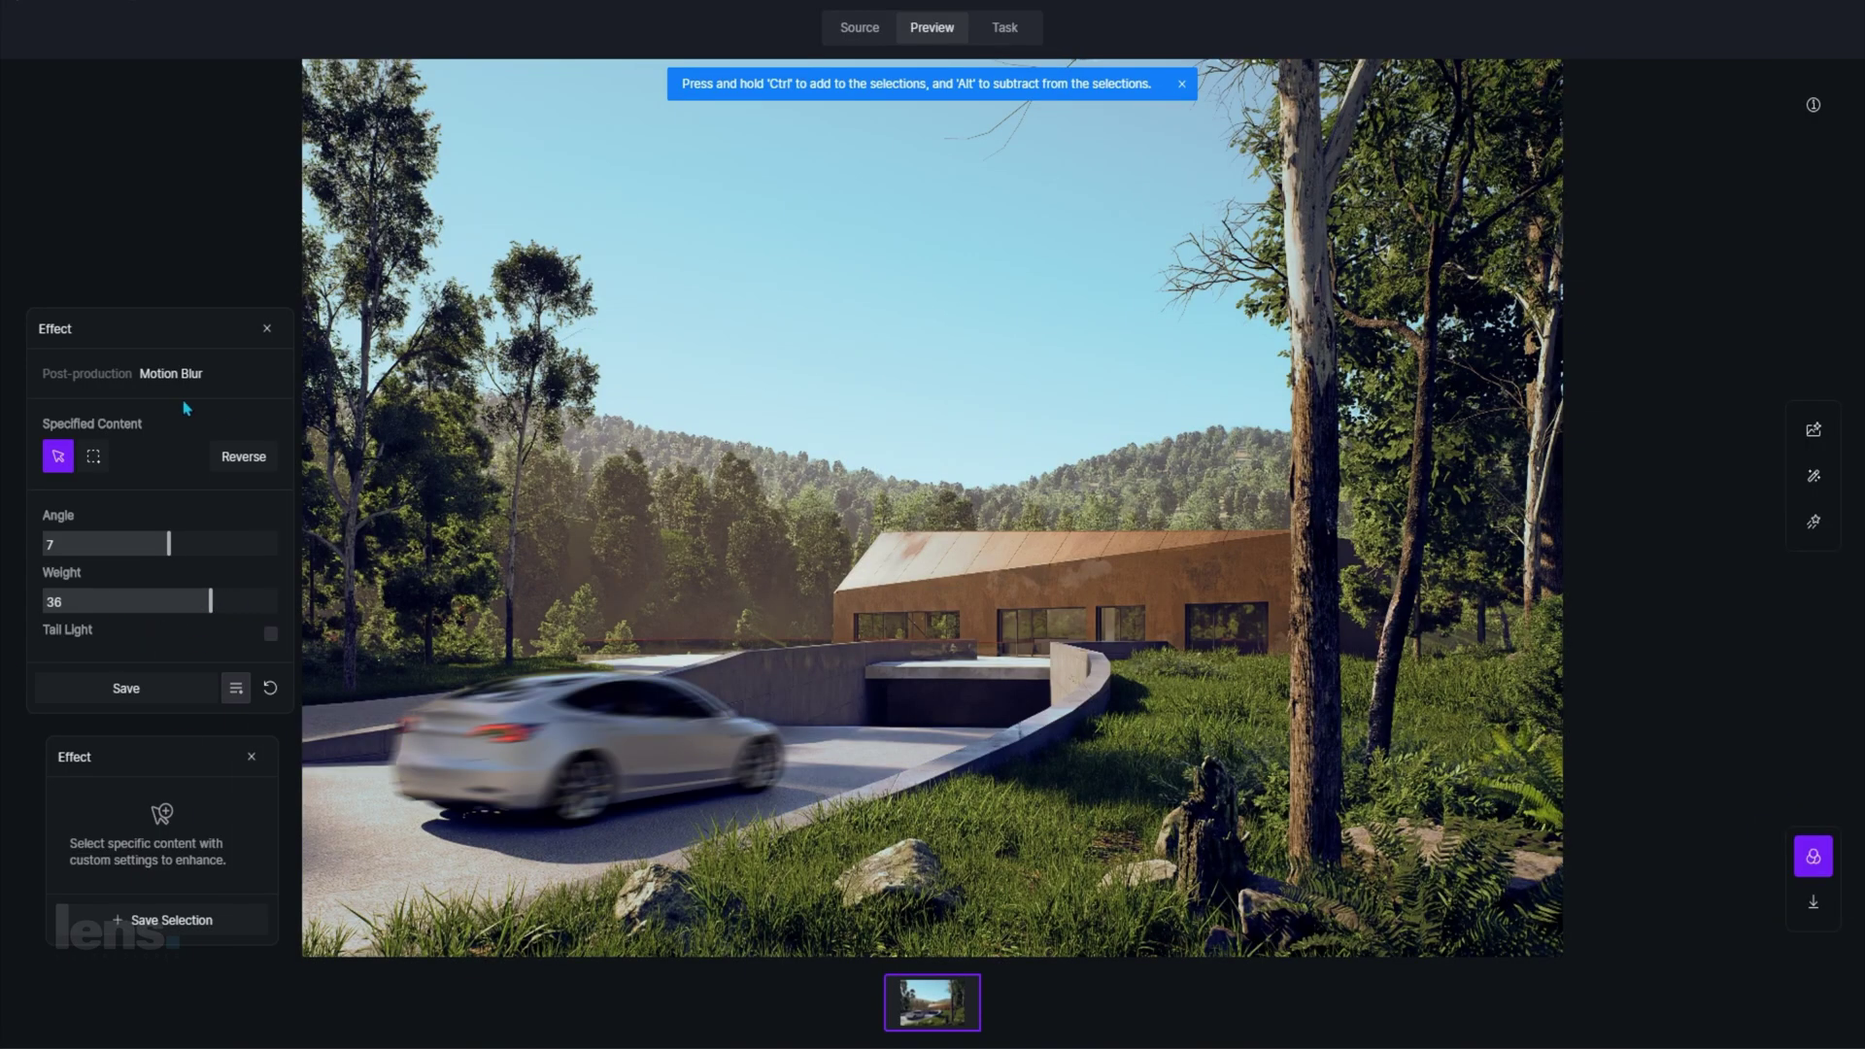
pyautogui.moveTo(211, 603); pyautogui.dragTo(224, 544)
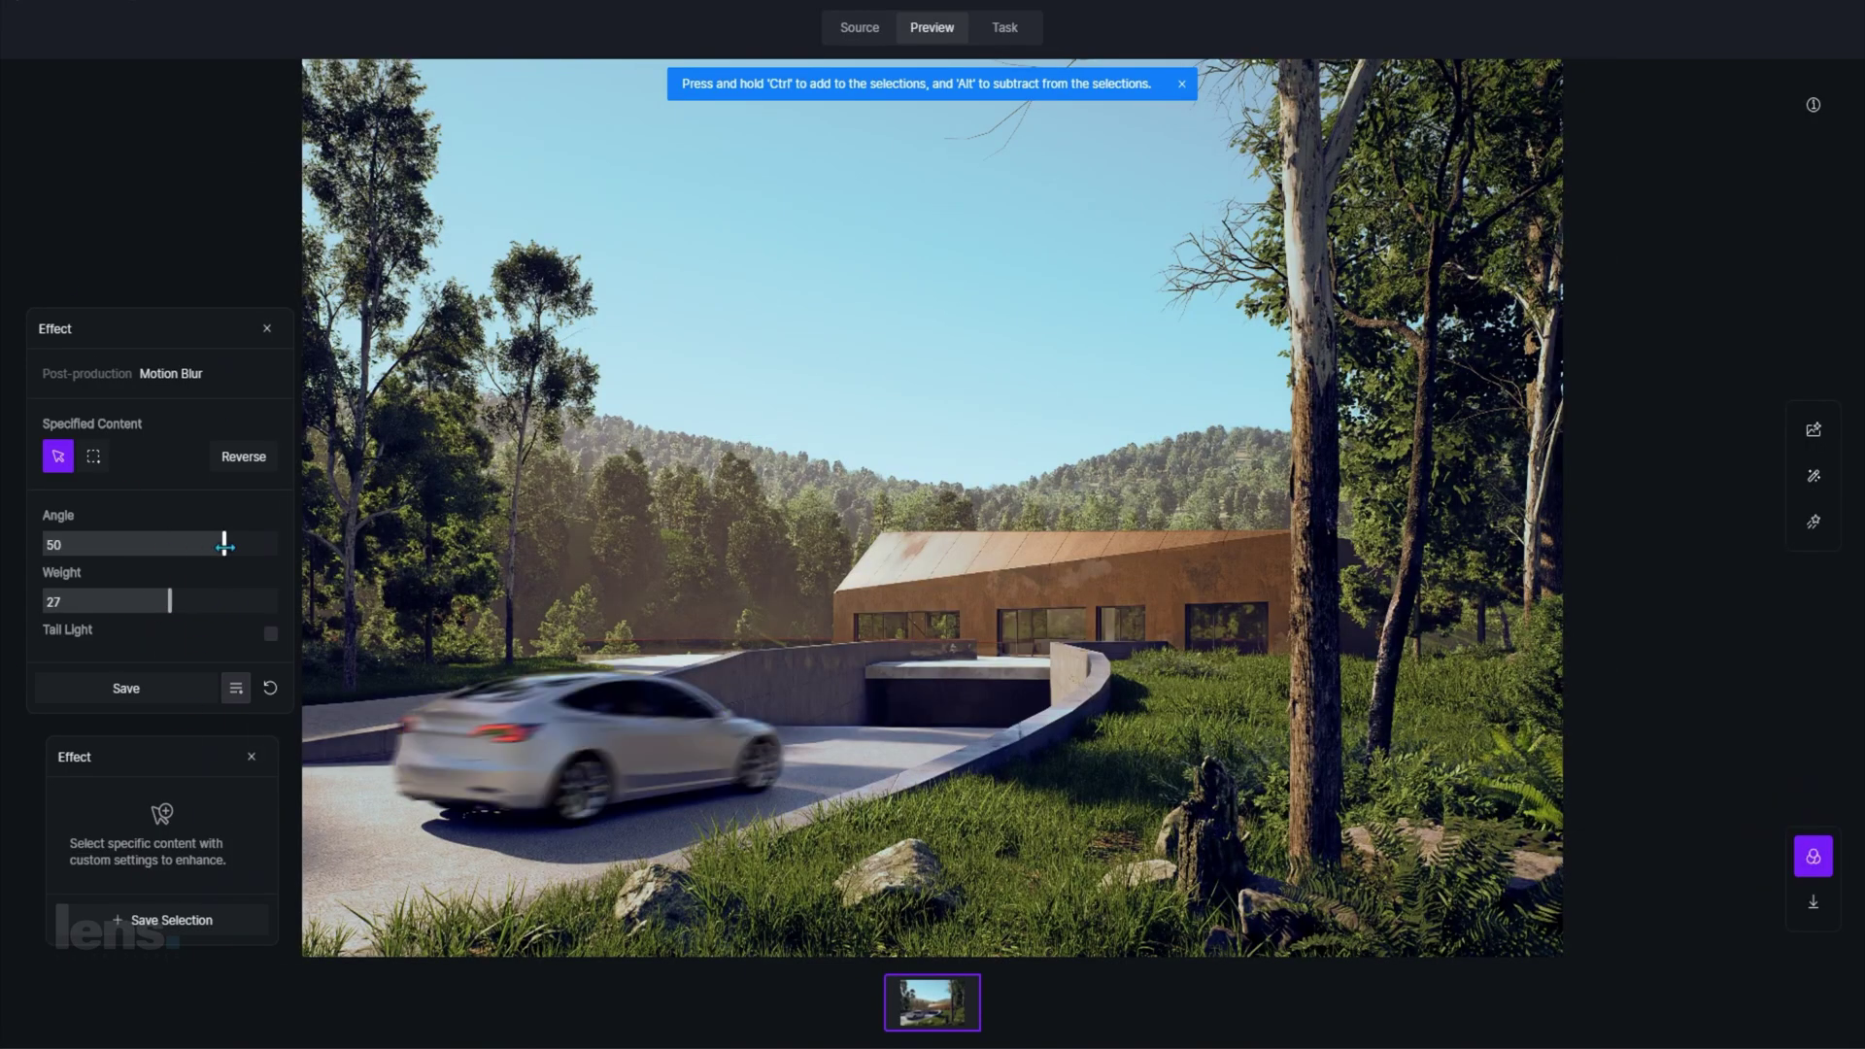
pyautogui.click(271, 634)
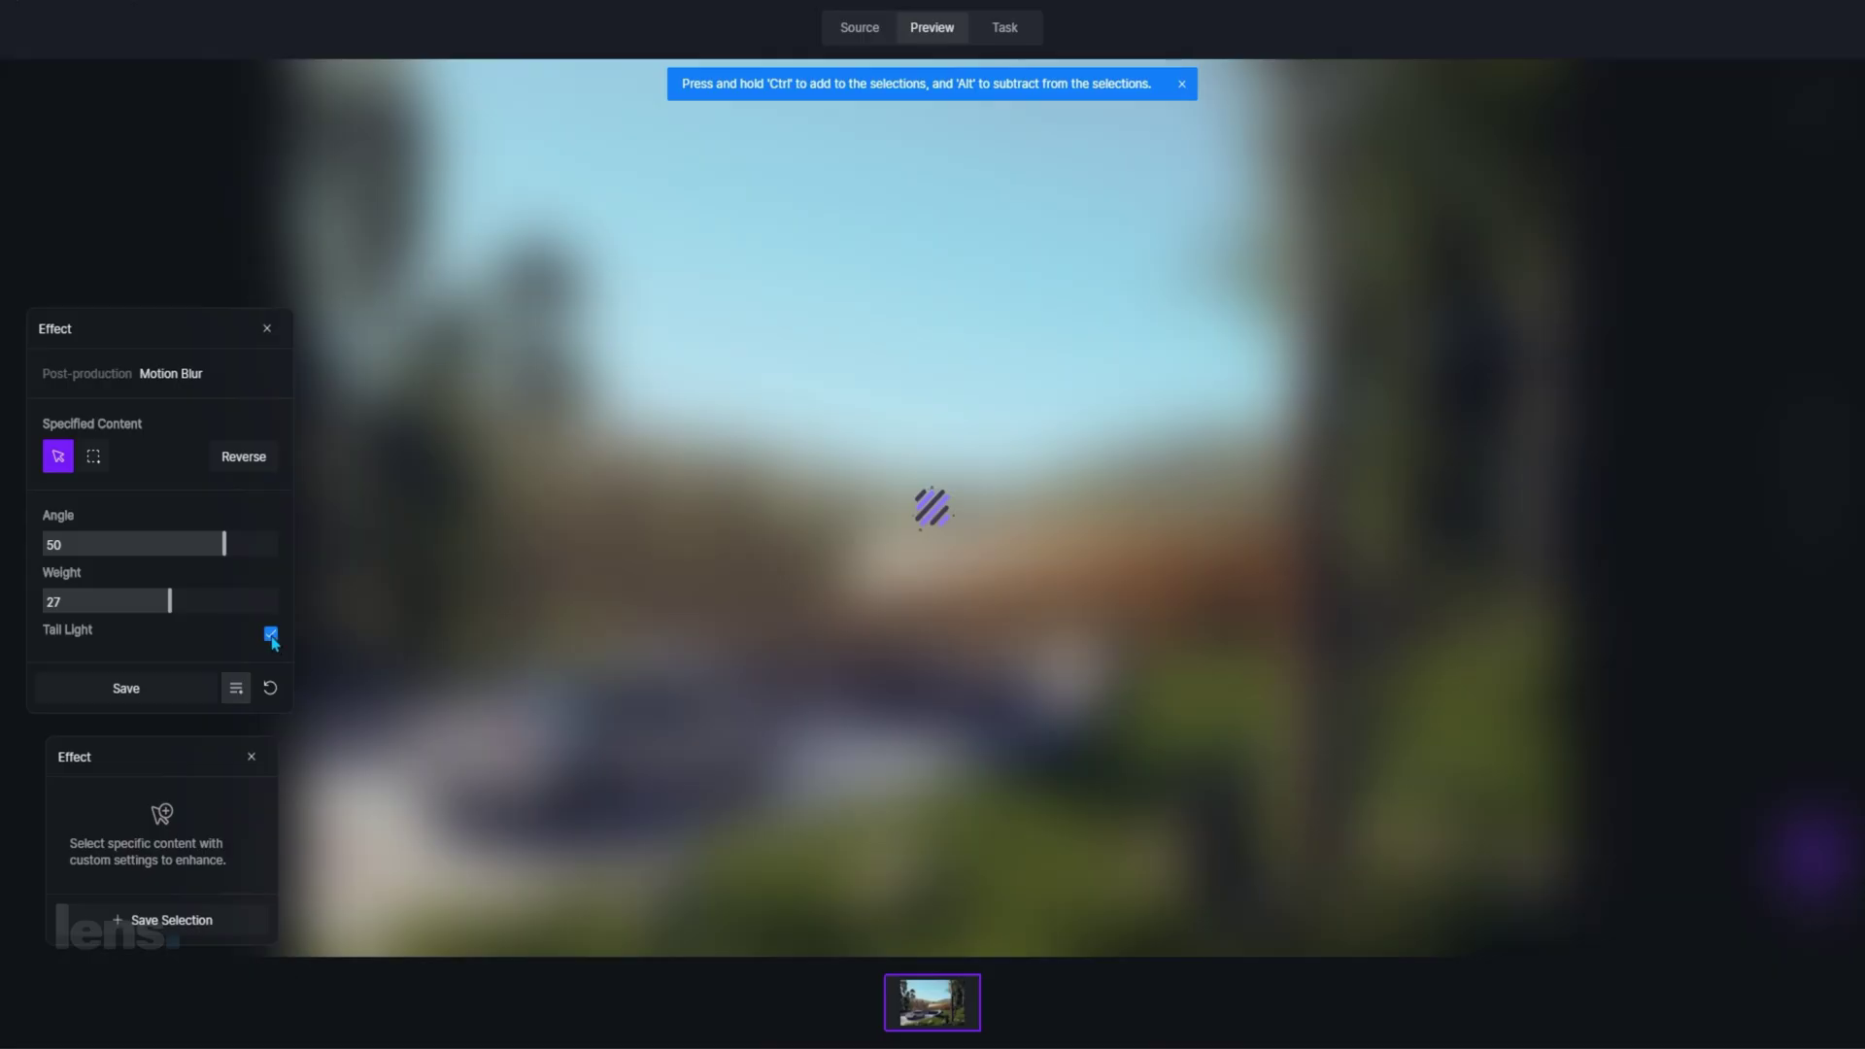
pyautogui.moveTo(224, 544); pyautogui.dragTo(167, 545)
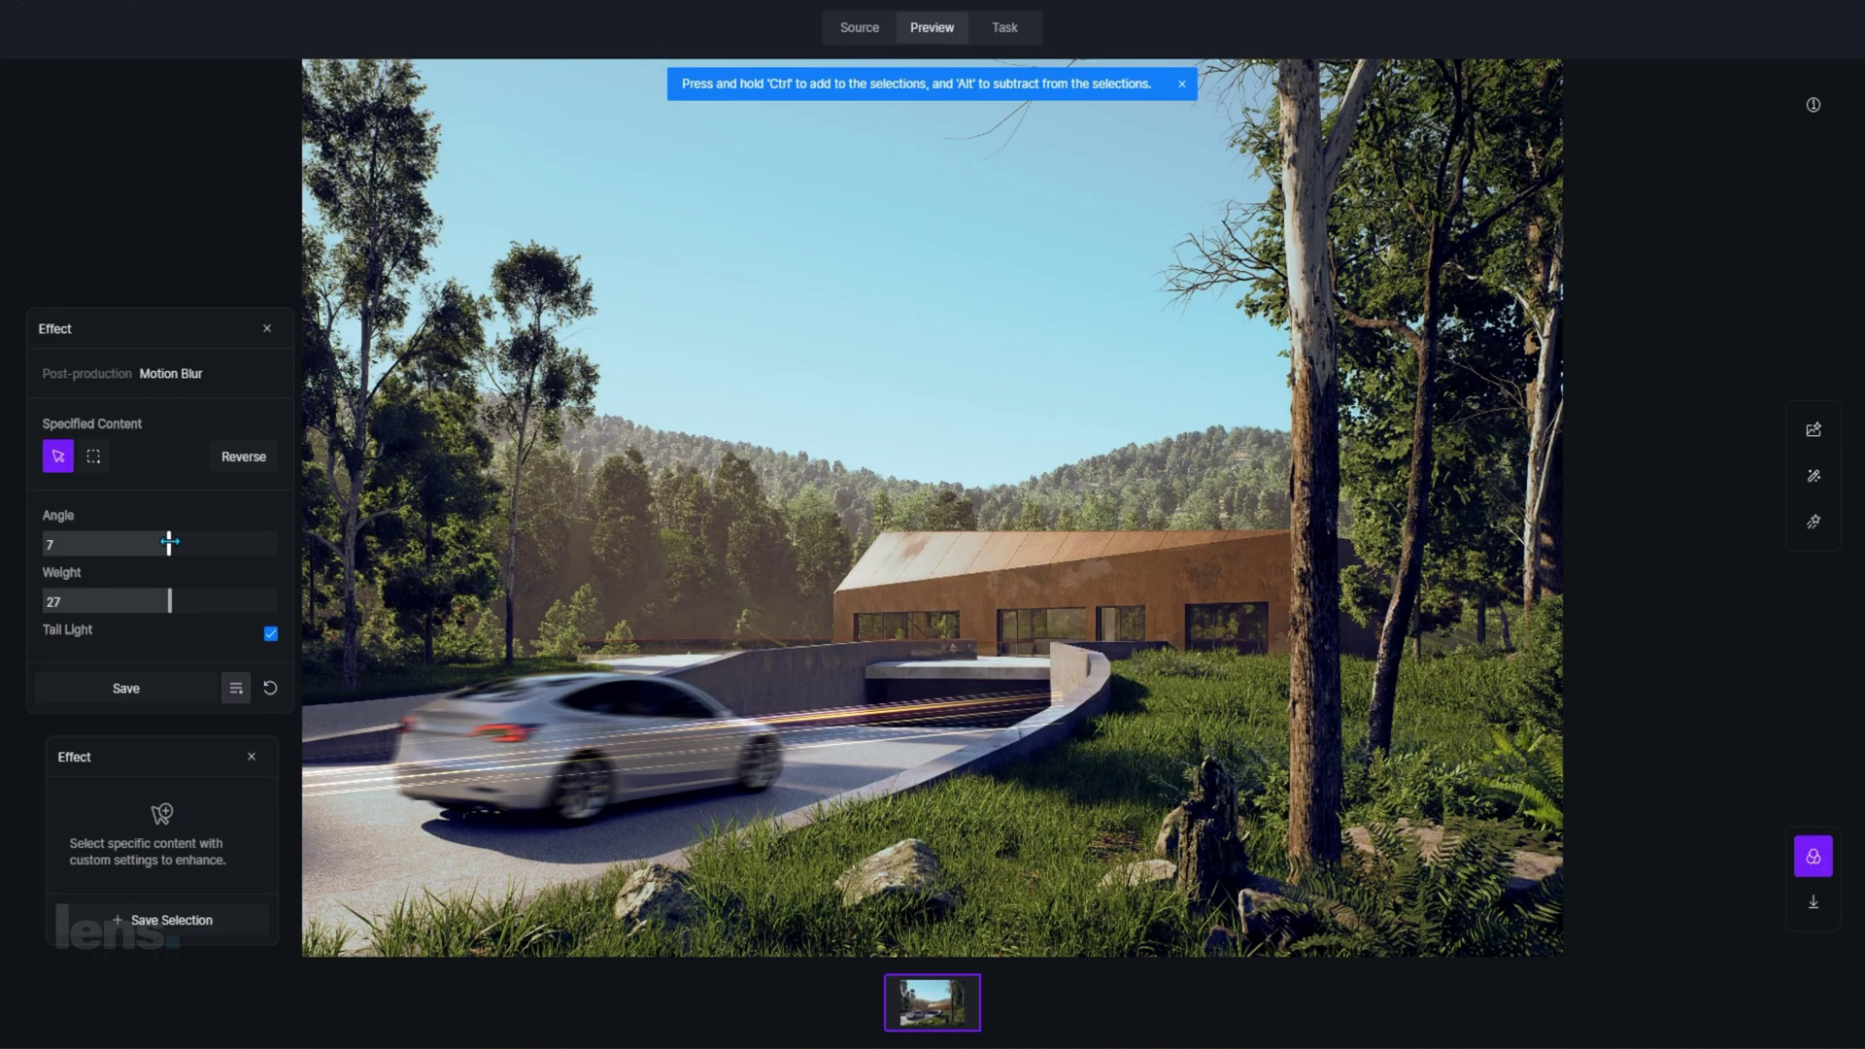
pyautogui.moveTo(169, 542)
pyautogui.mouseDown()
pyautogui.moveTo(35, 555)
pyautogui.moveTo(168, 545)
pyautogui.mouseUp()
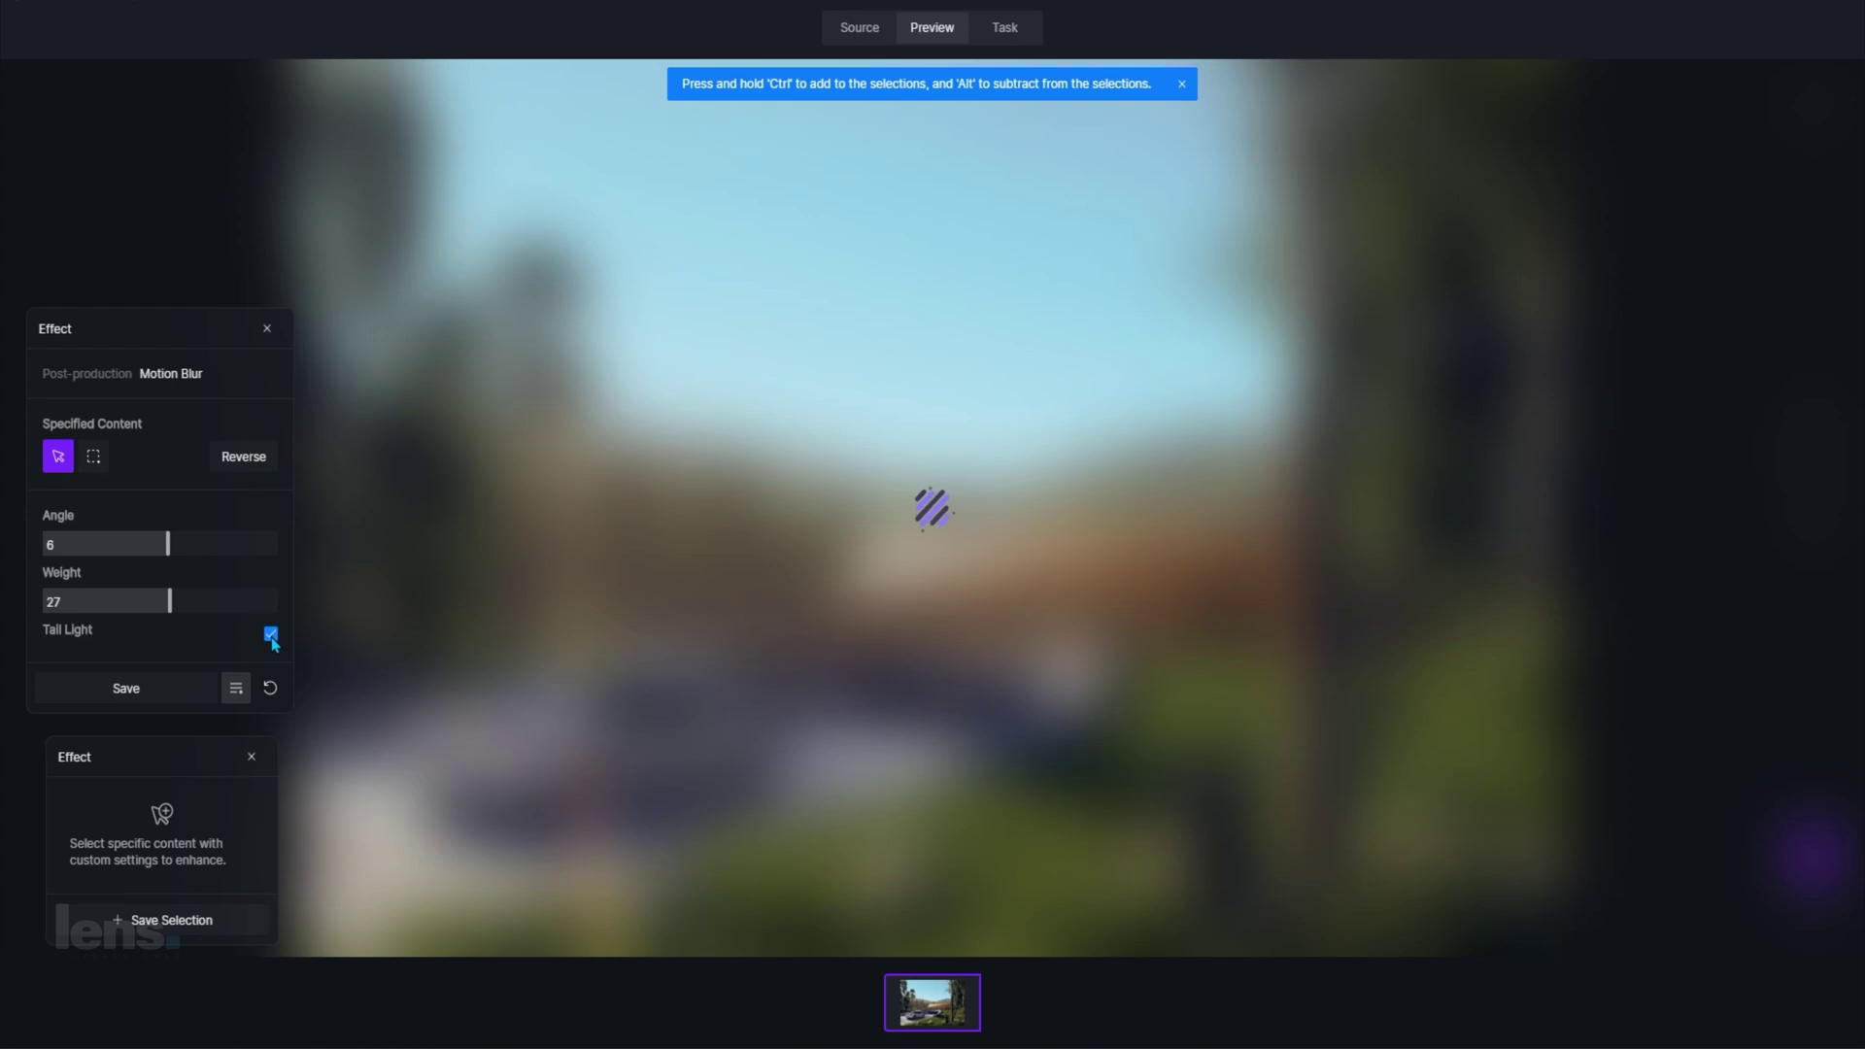
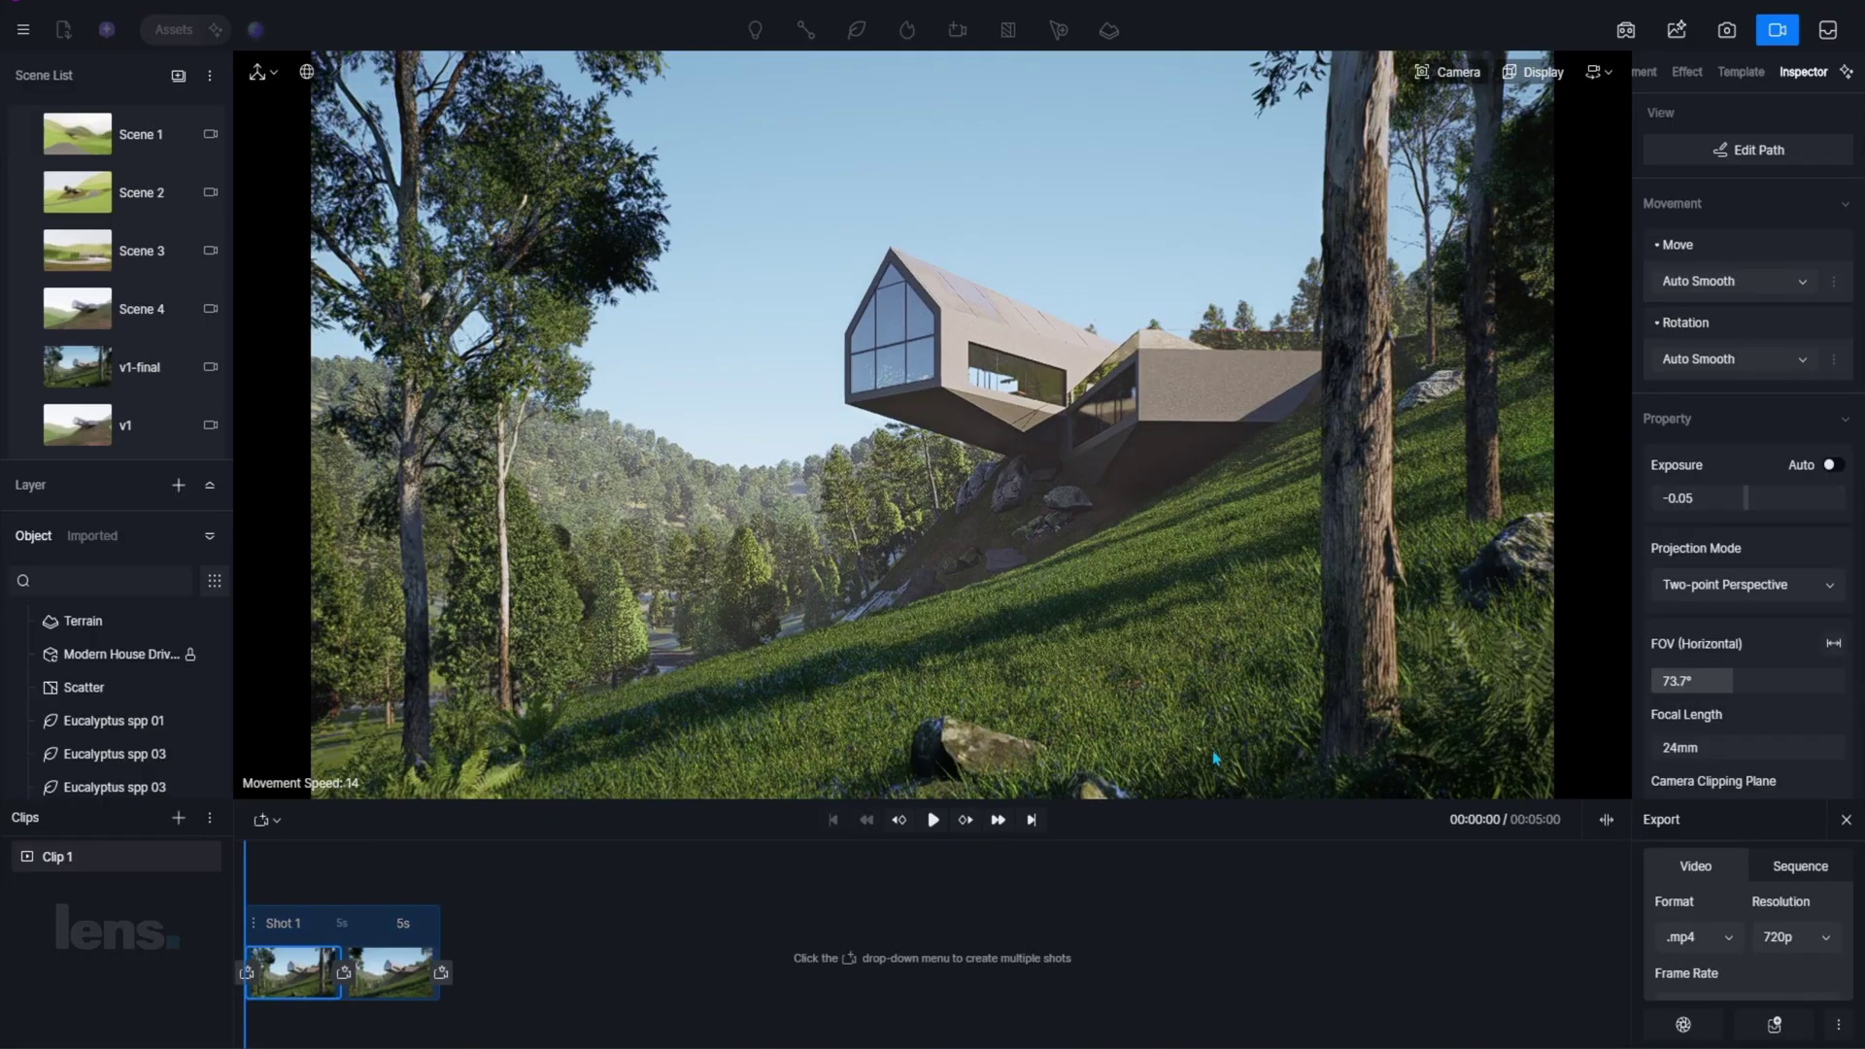
# Step: Set Shot 1's camera movement to Linear in the video clip and play the animation to check it
pyautogui.click(928, 825)
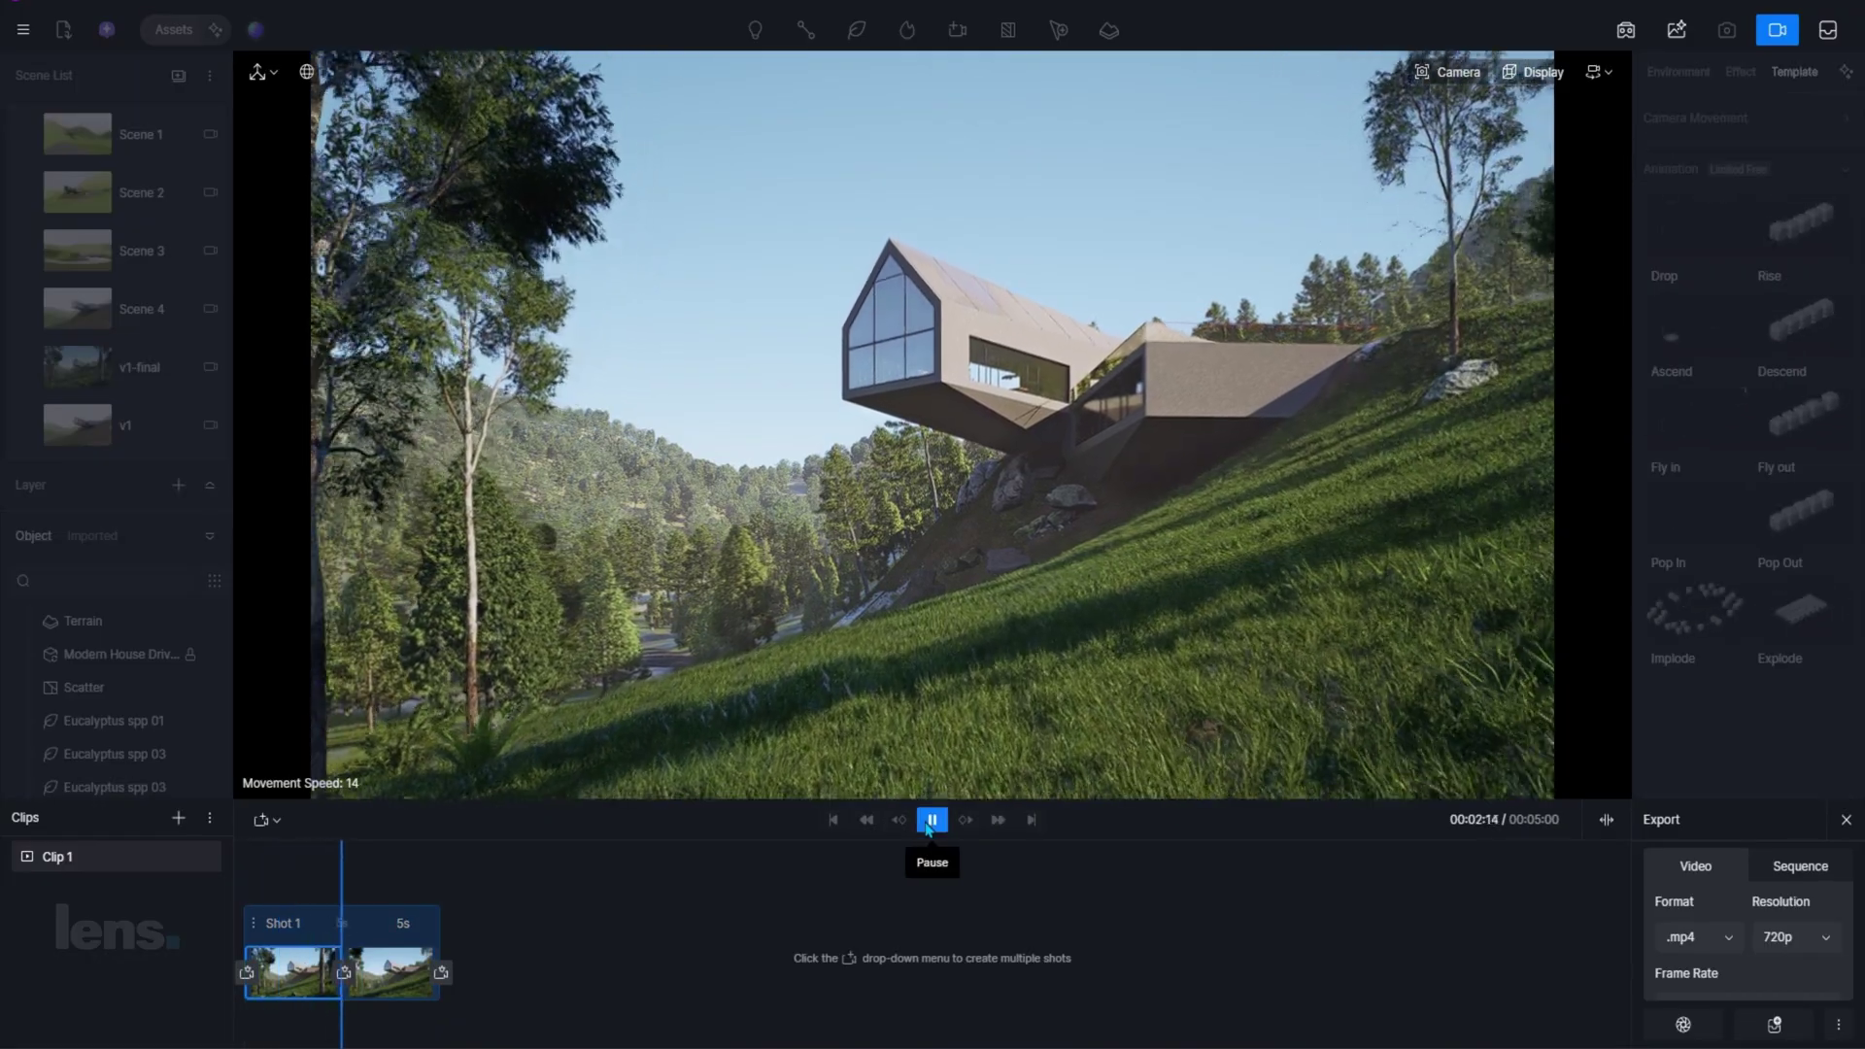
pyautogui.click(314, 909)
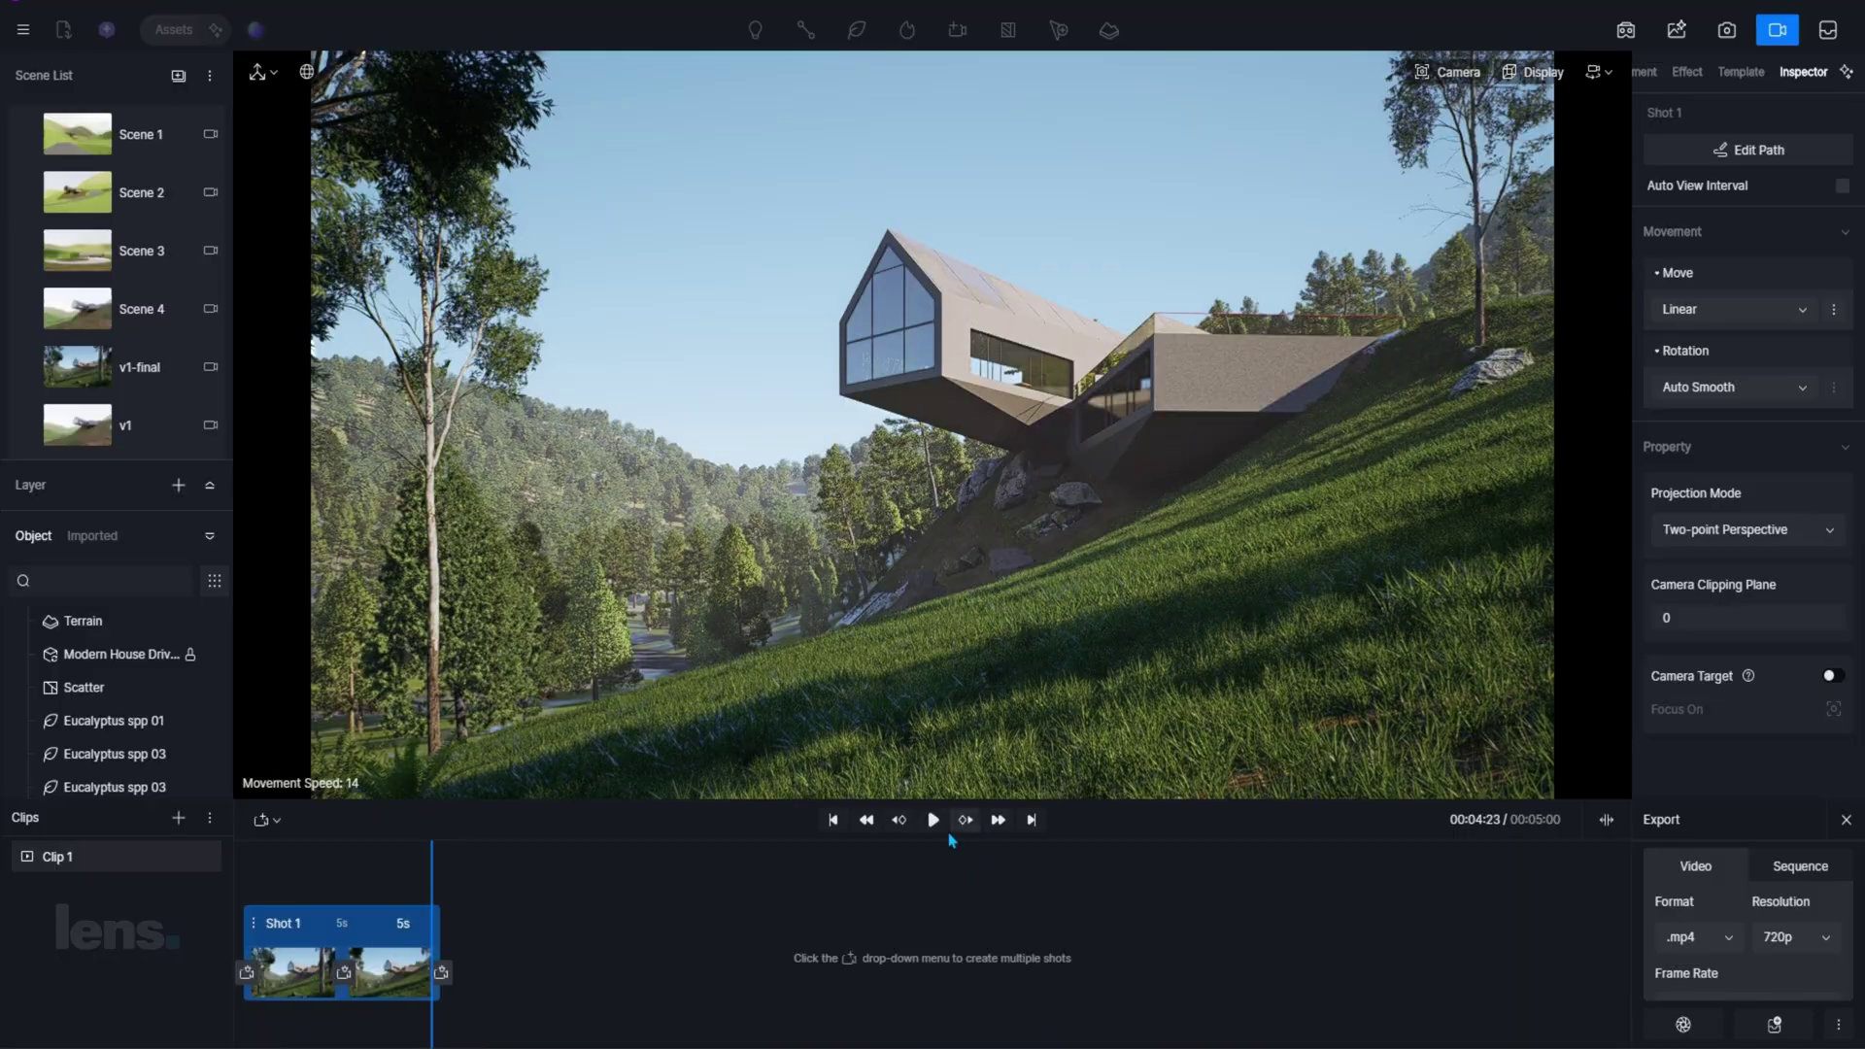
pyautogui.click(935, 824)
pyautogui.click(936, 826)
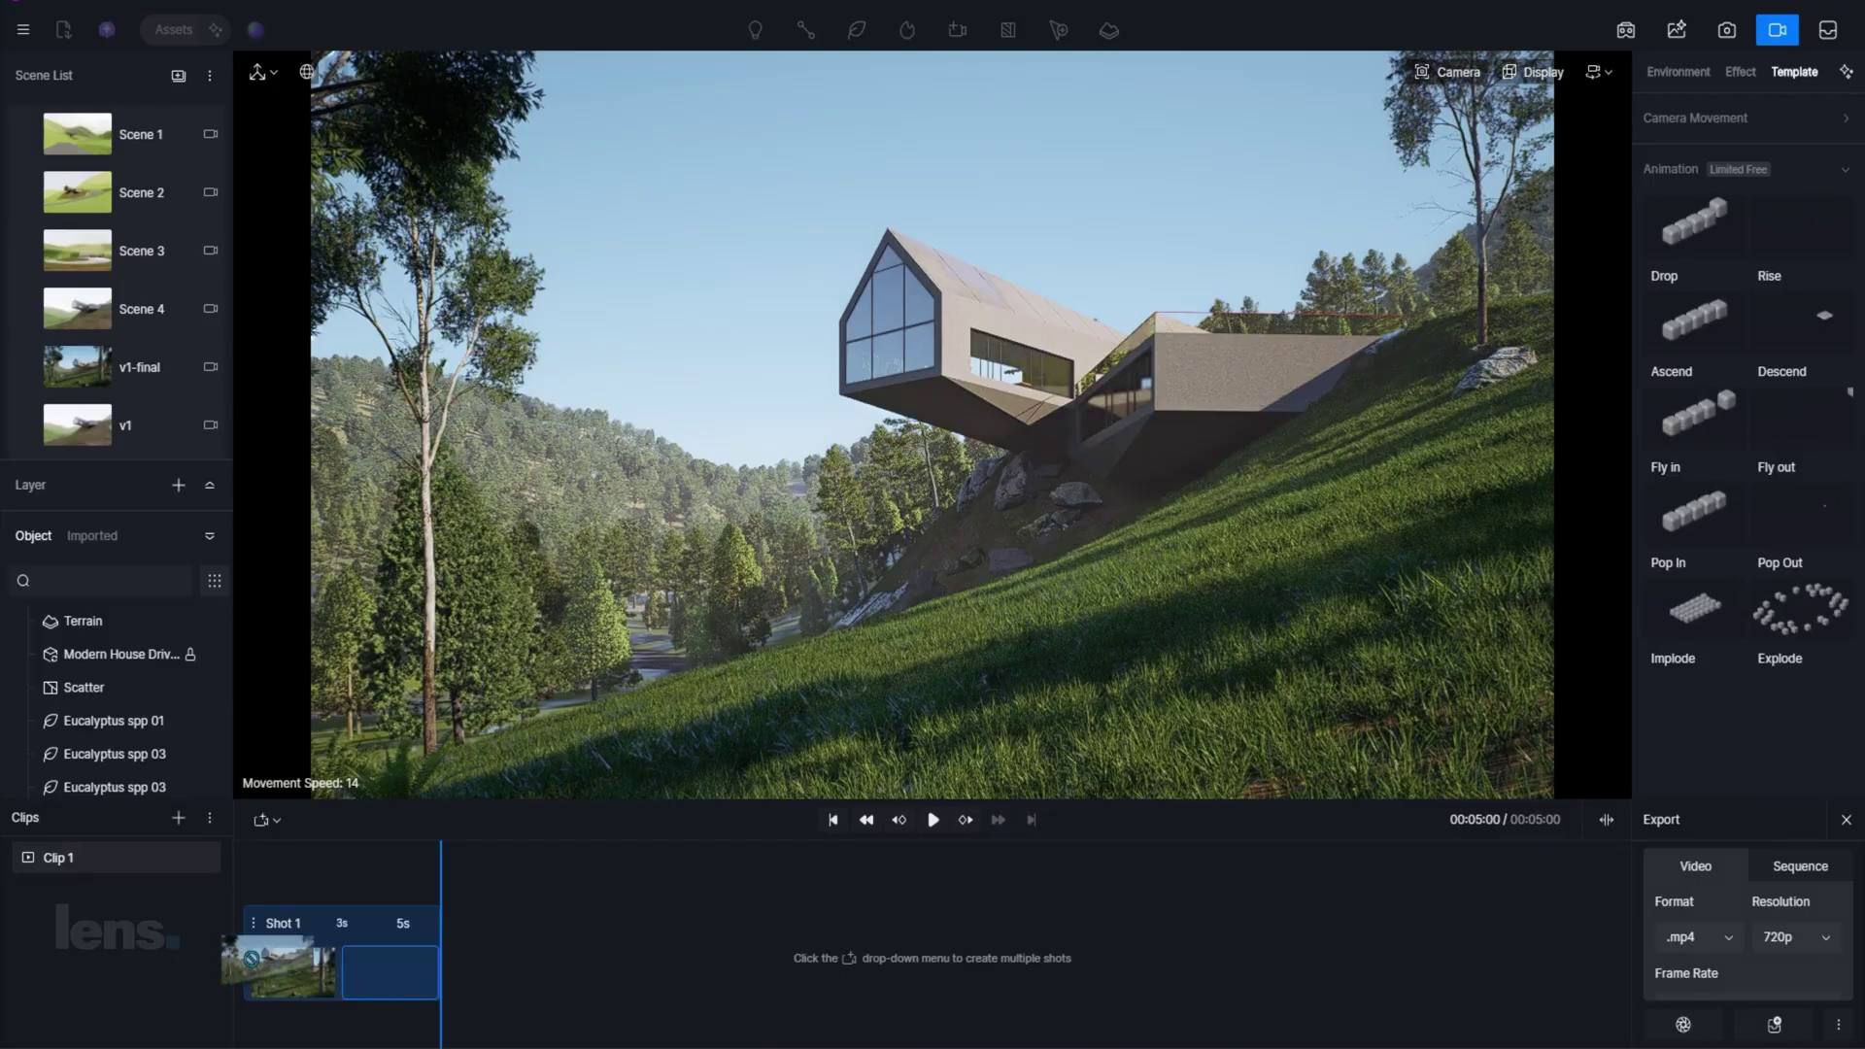
# Step: Try the reversed camera movement by swapping Shot 1's two views and playing the clip
pyautogui.click(344, 921)
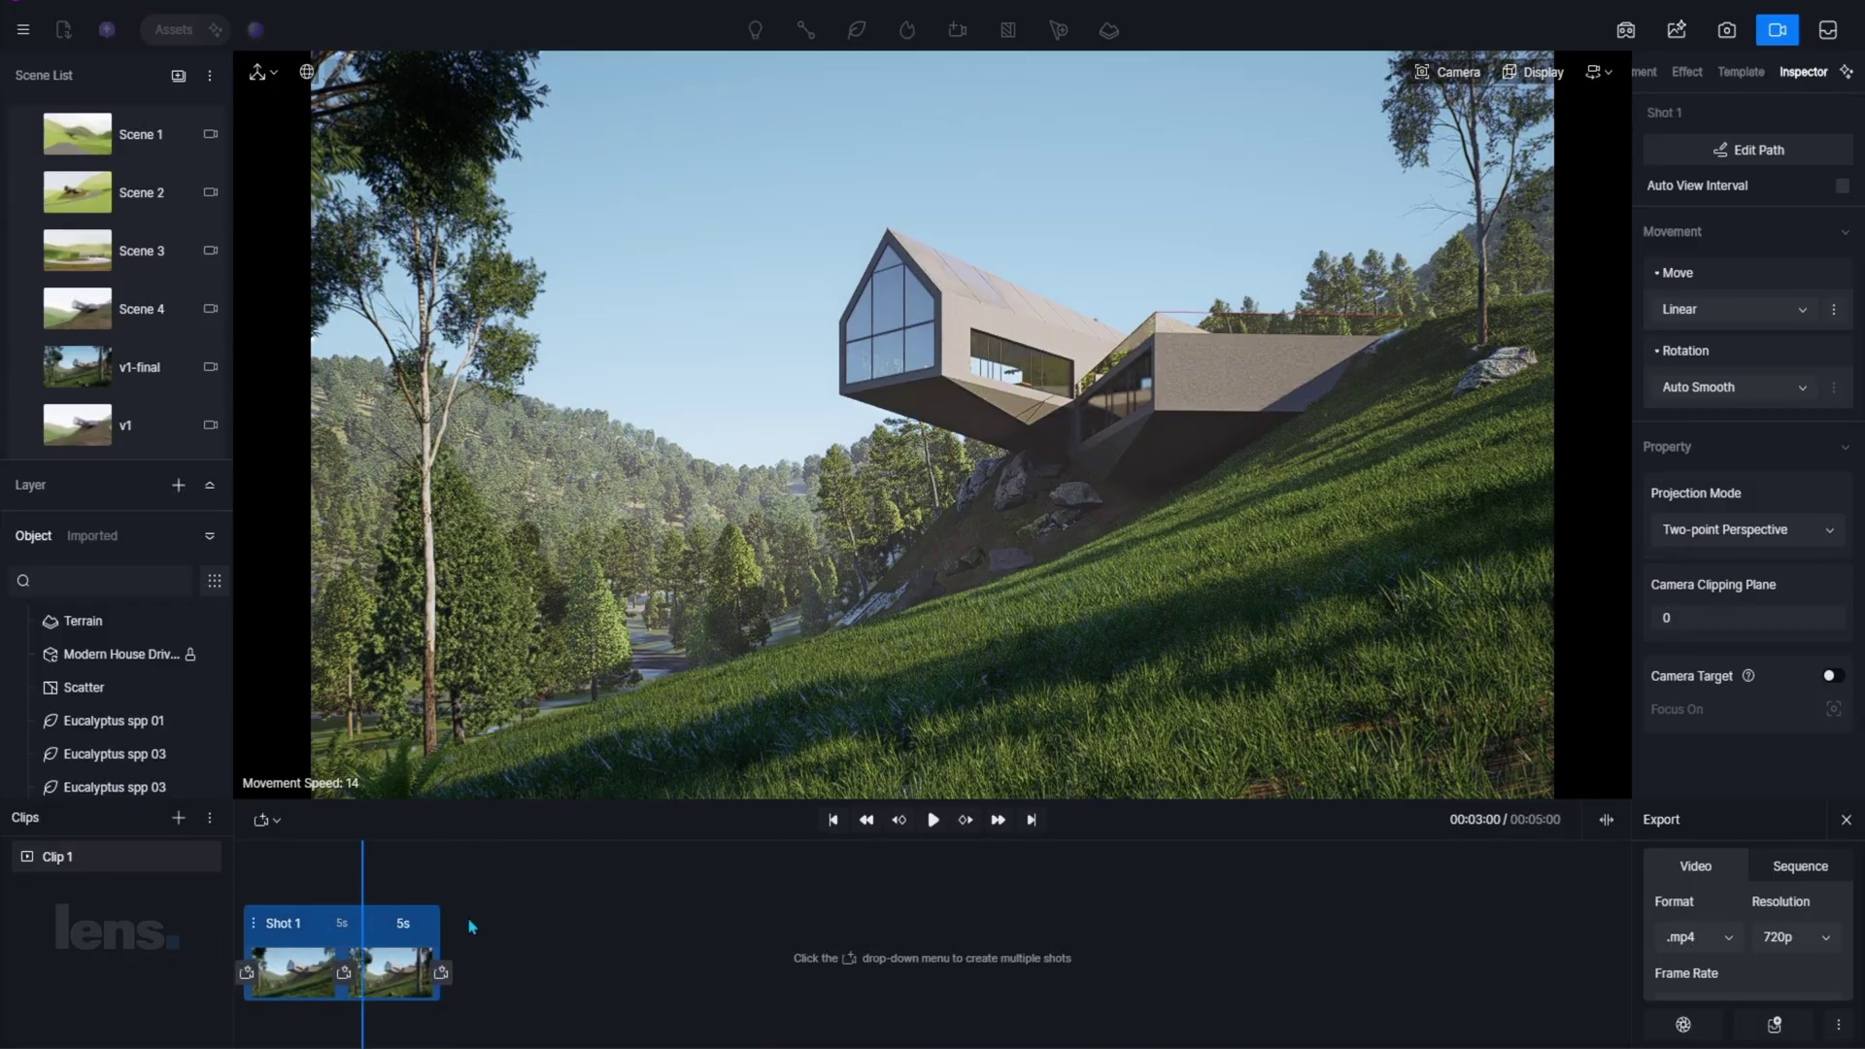
pyautogui.click(933, 820)
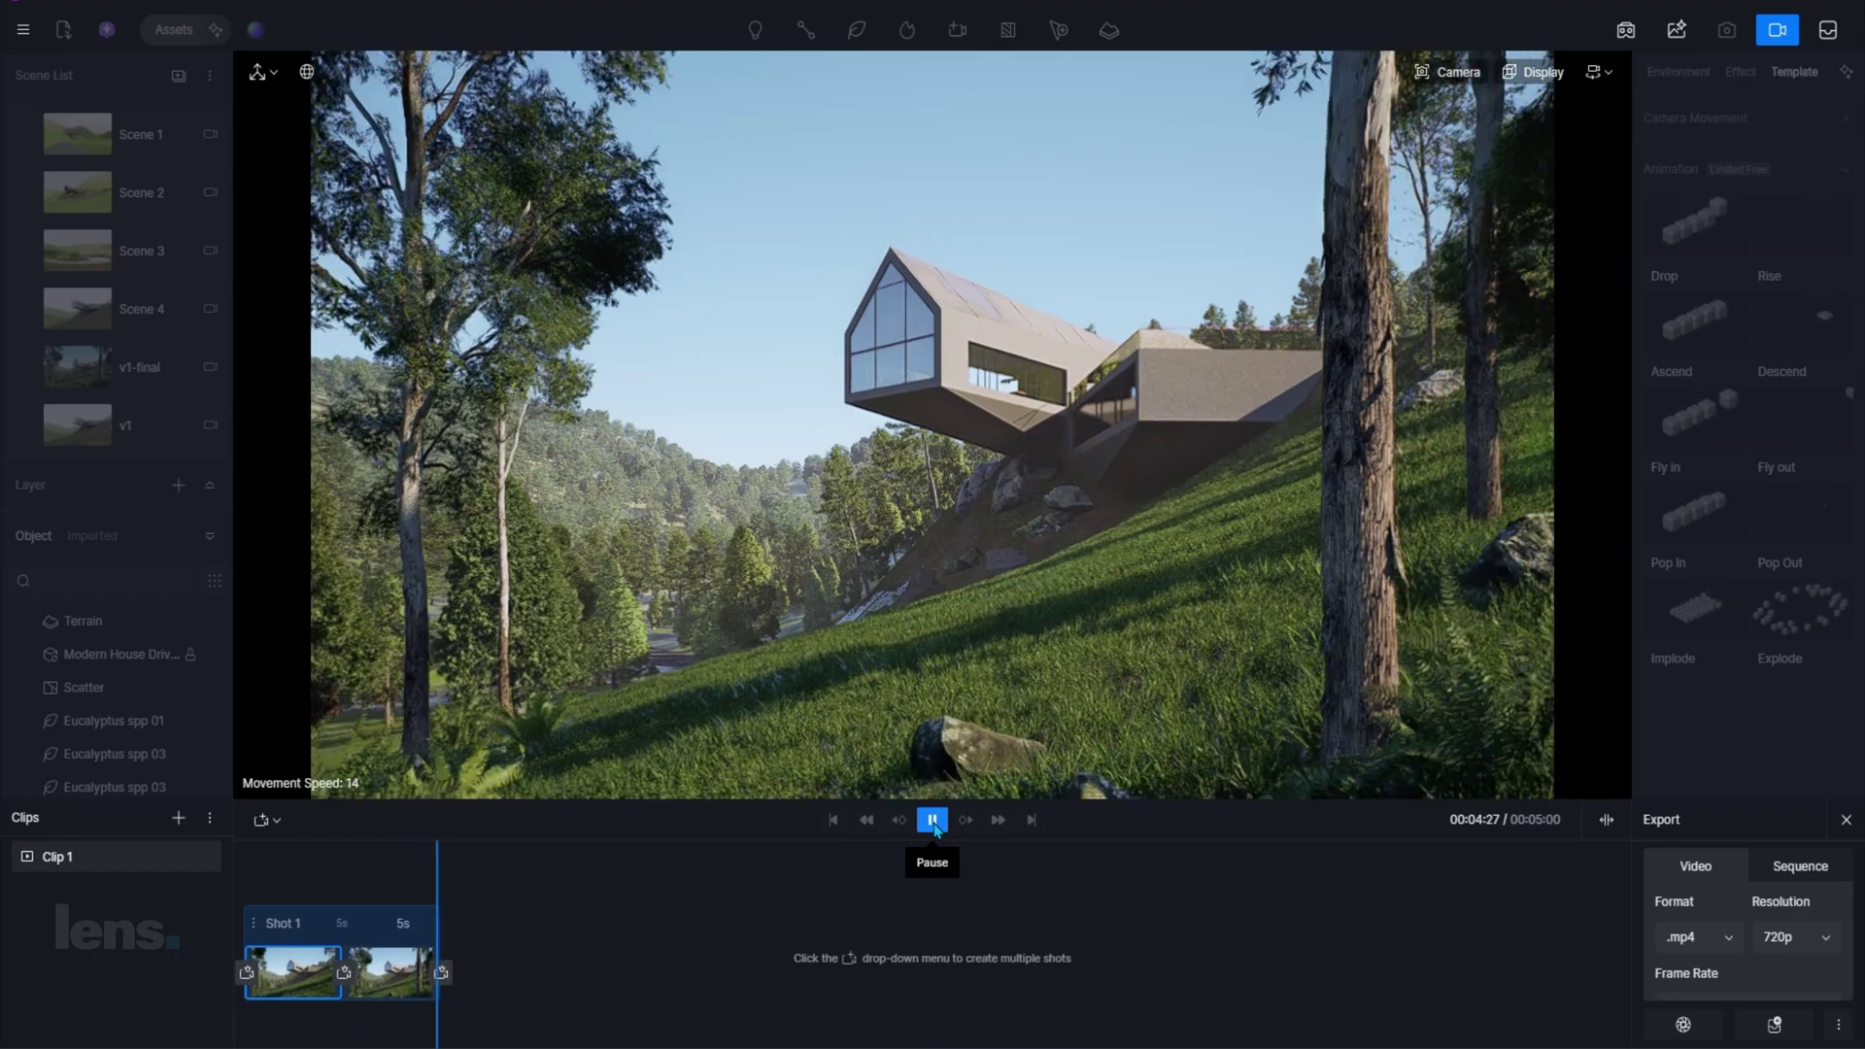
pyautogui.click(933, 820)
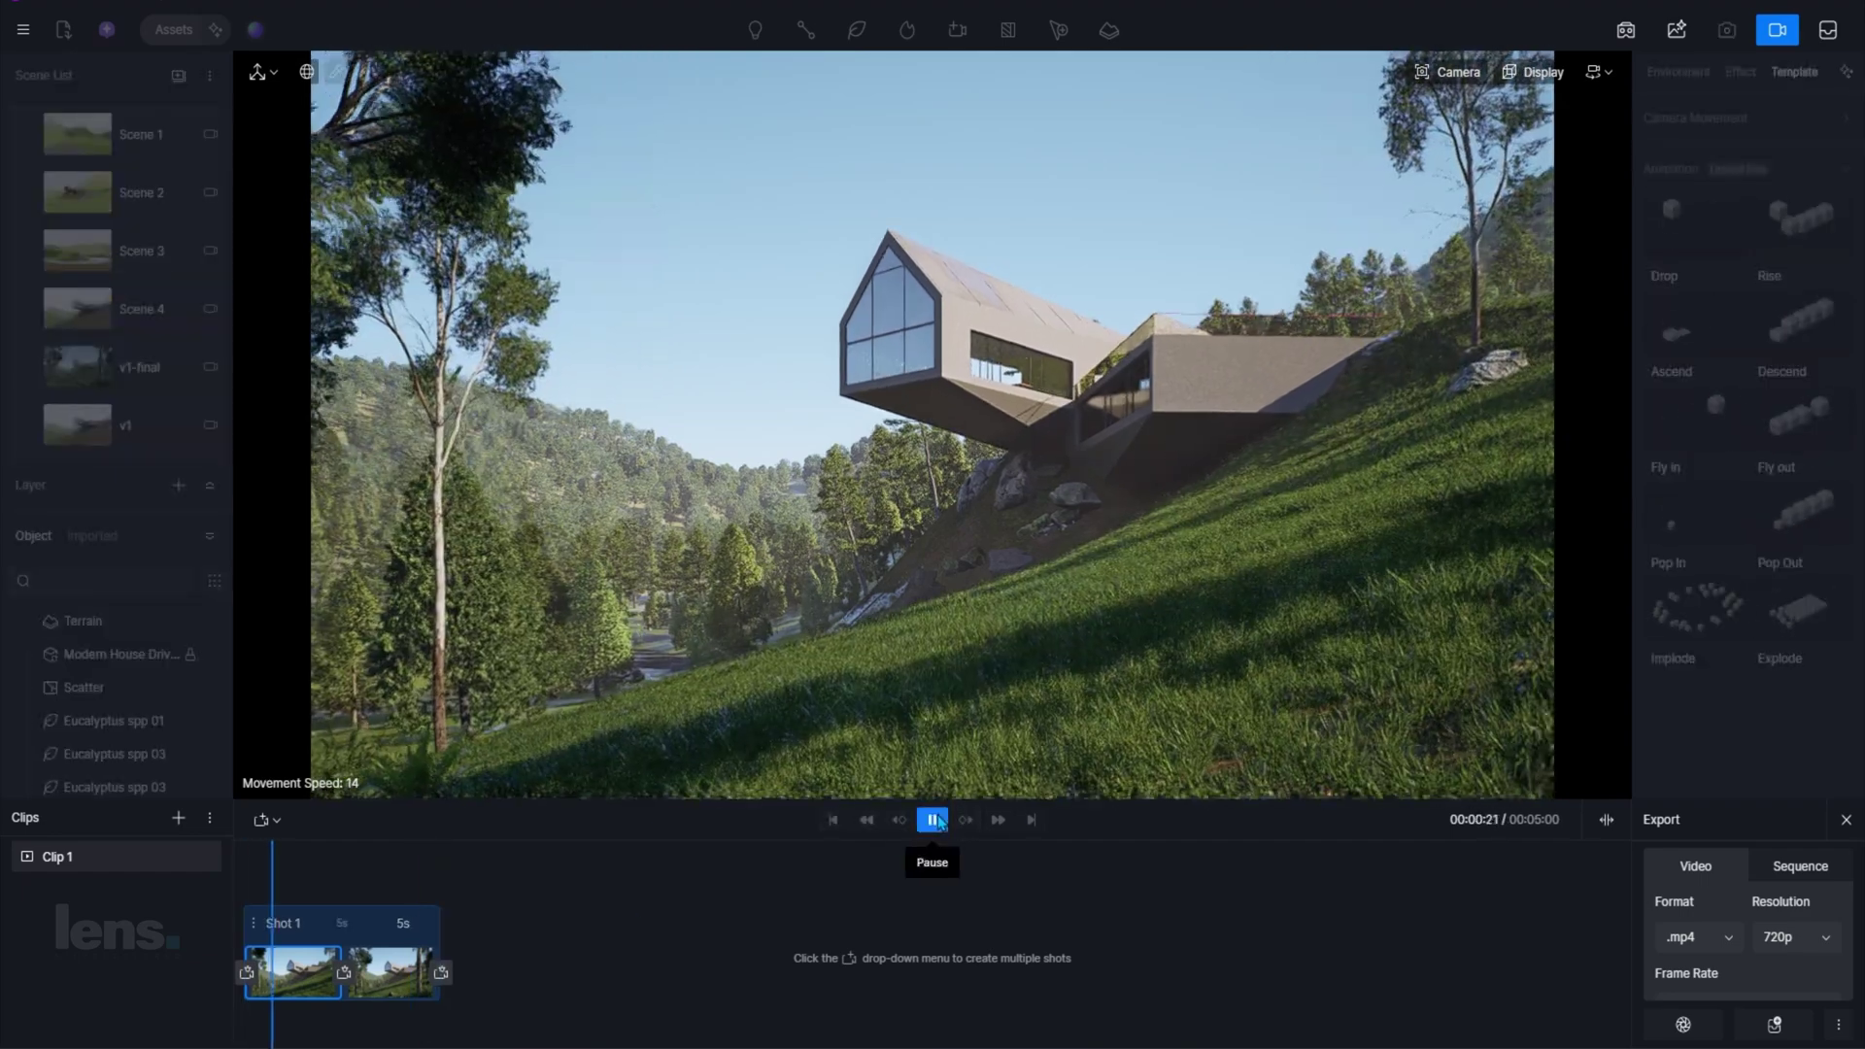
pyautogui.press('space')
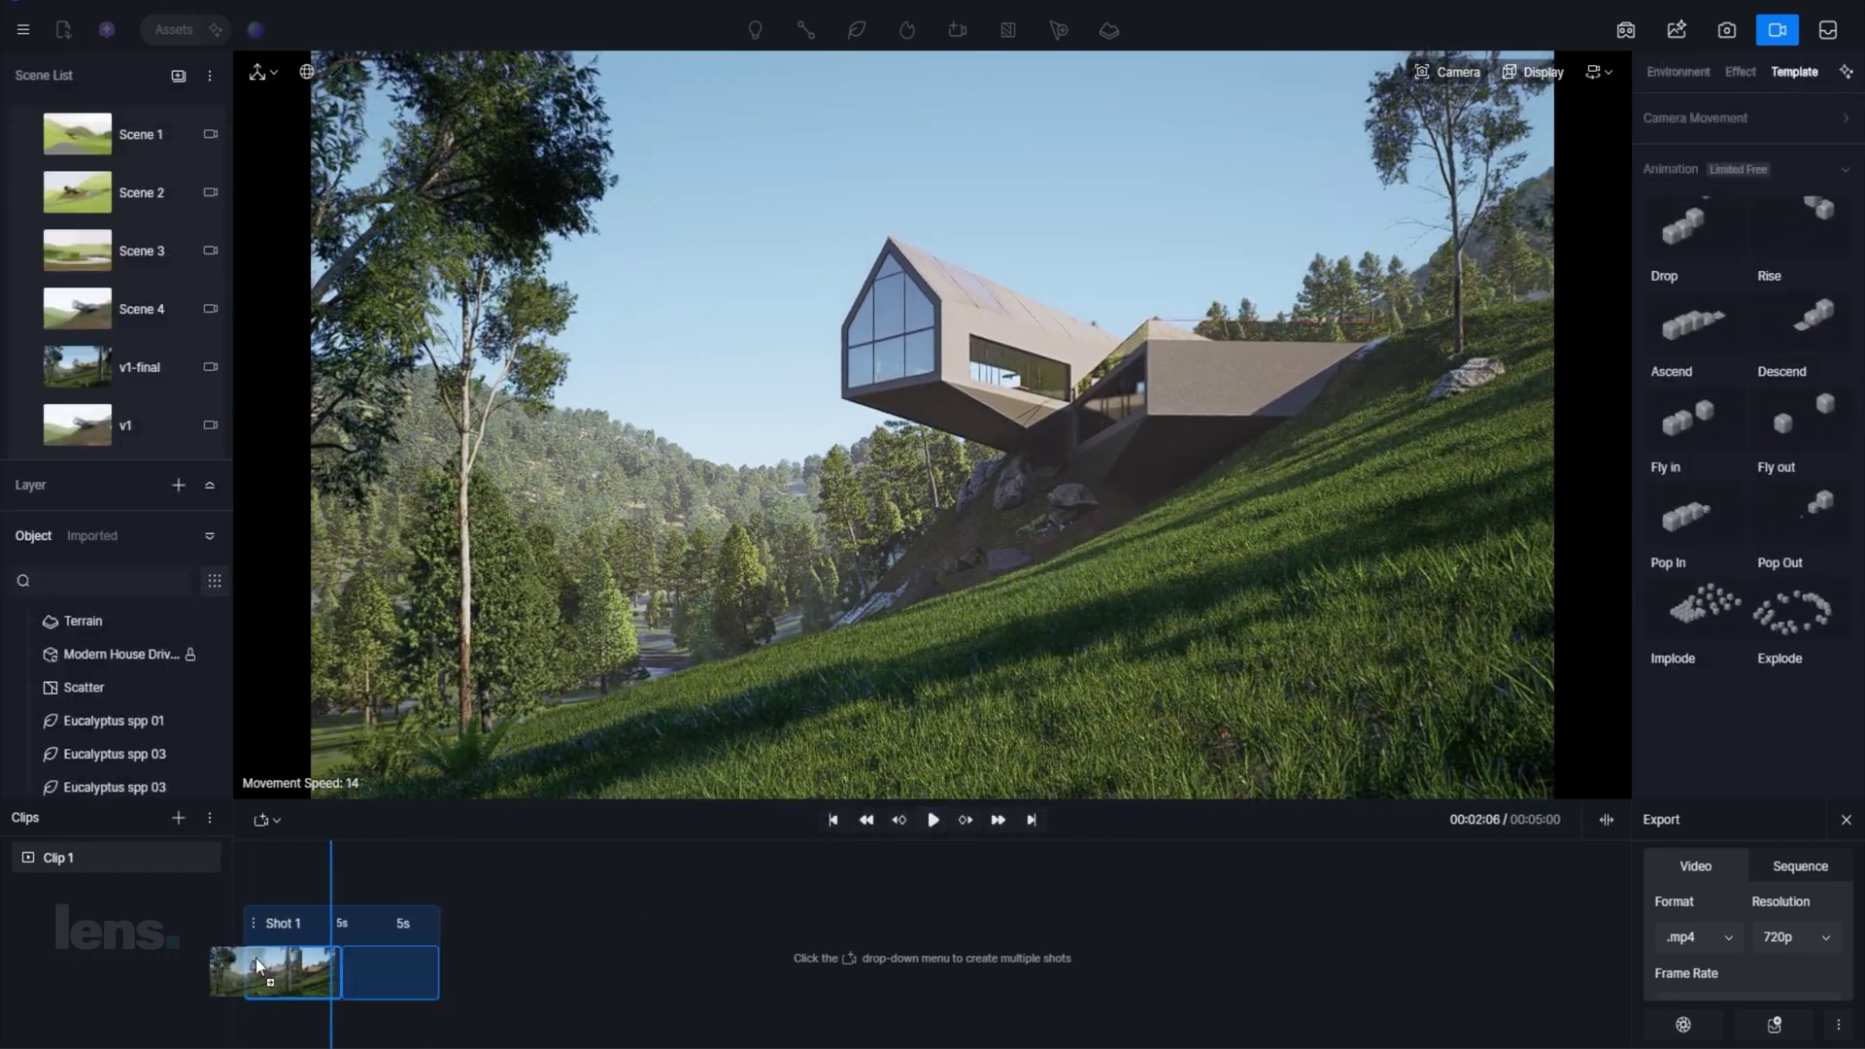
# Step: Restore Shot 1's original view order by moving the view with the large foreground tree trunk back to the start
pyautogui.click(296, 979)
pyautogui.click(397, 952)
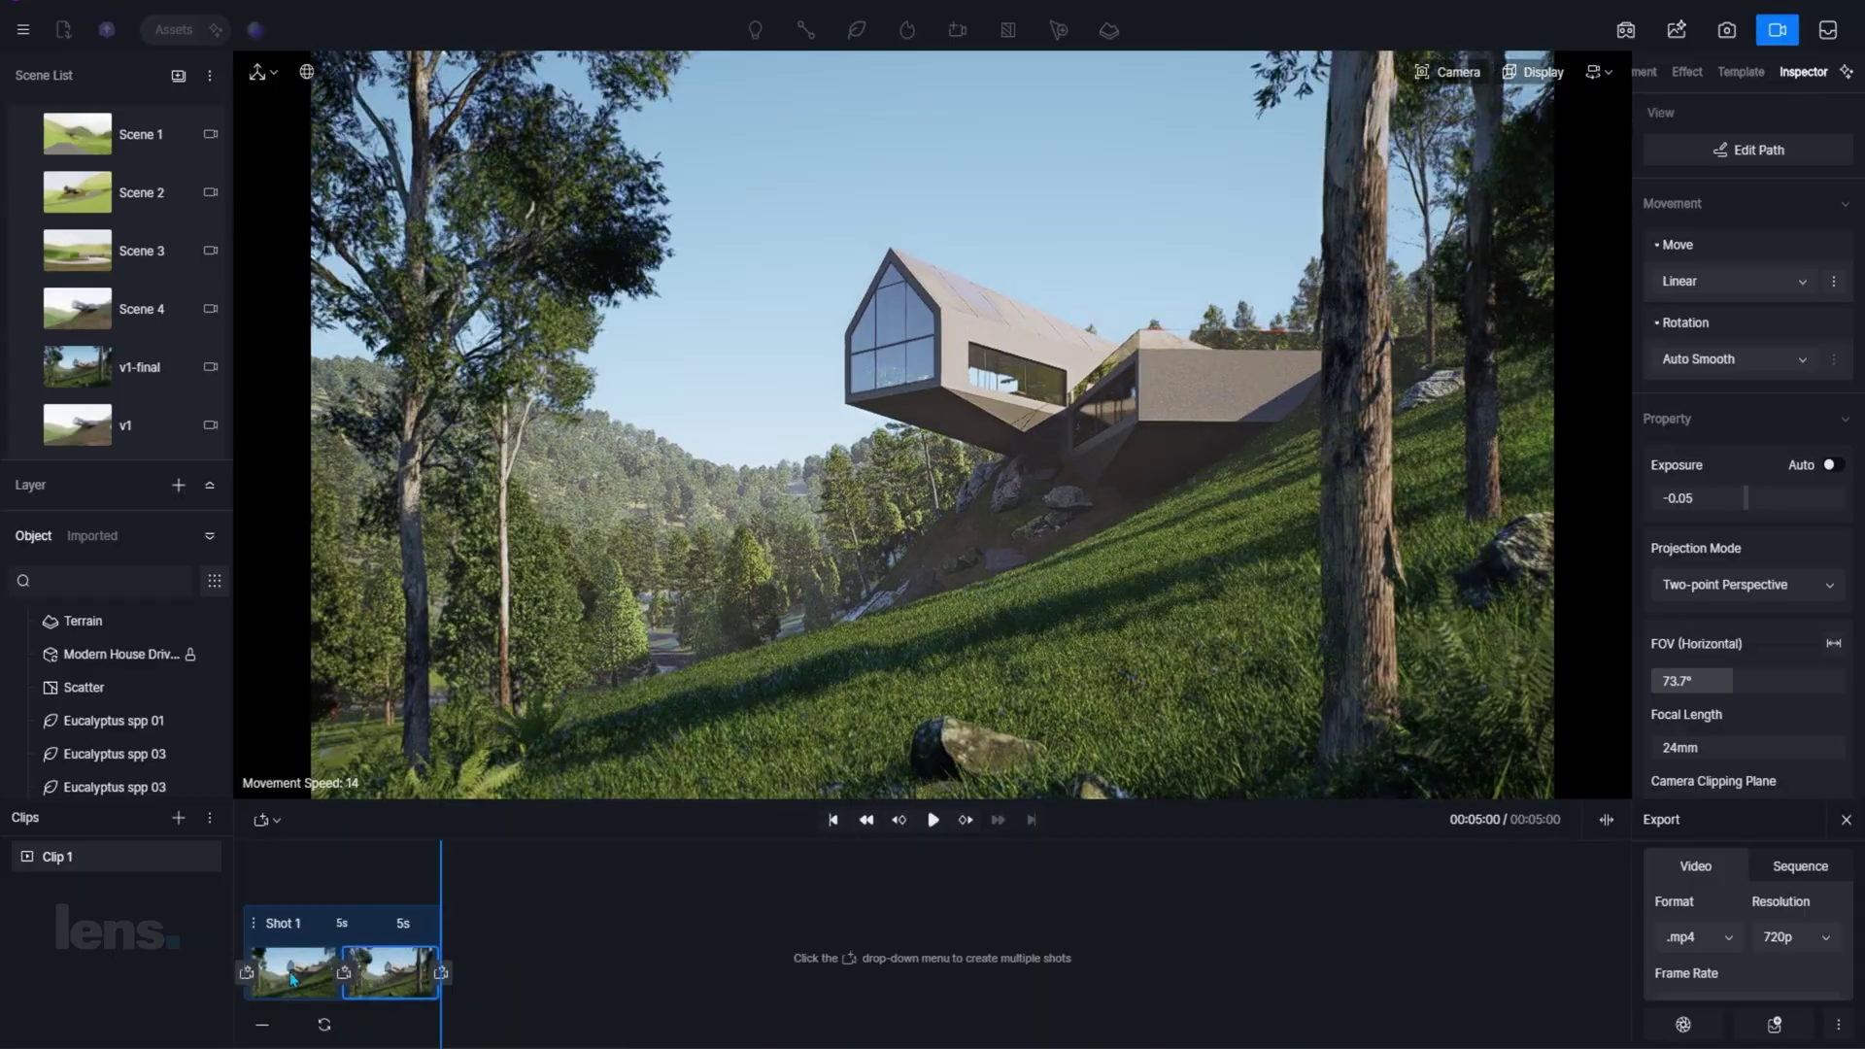
pyautogui.moveTo(379, 983); pyautogui.dragTo(291, 975)
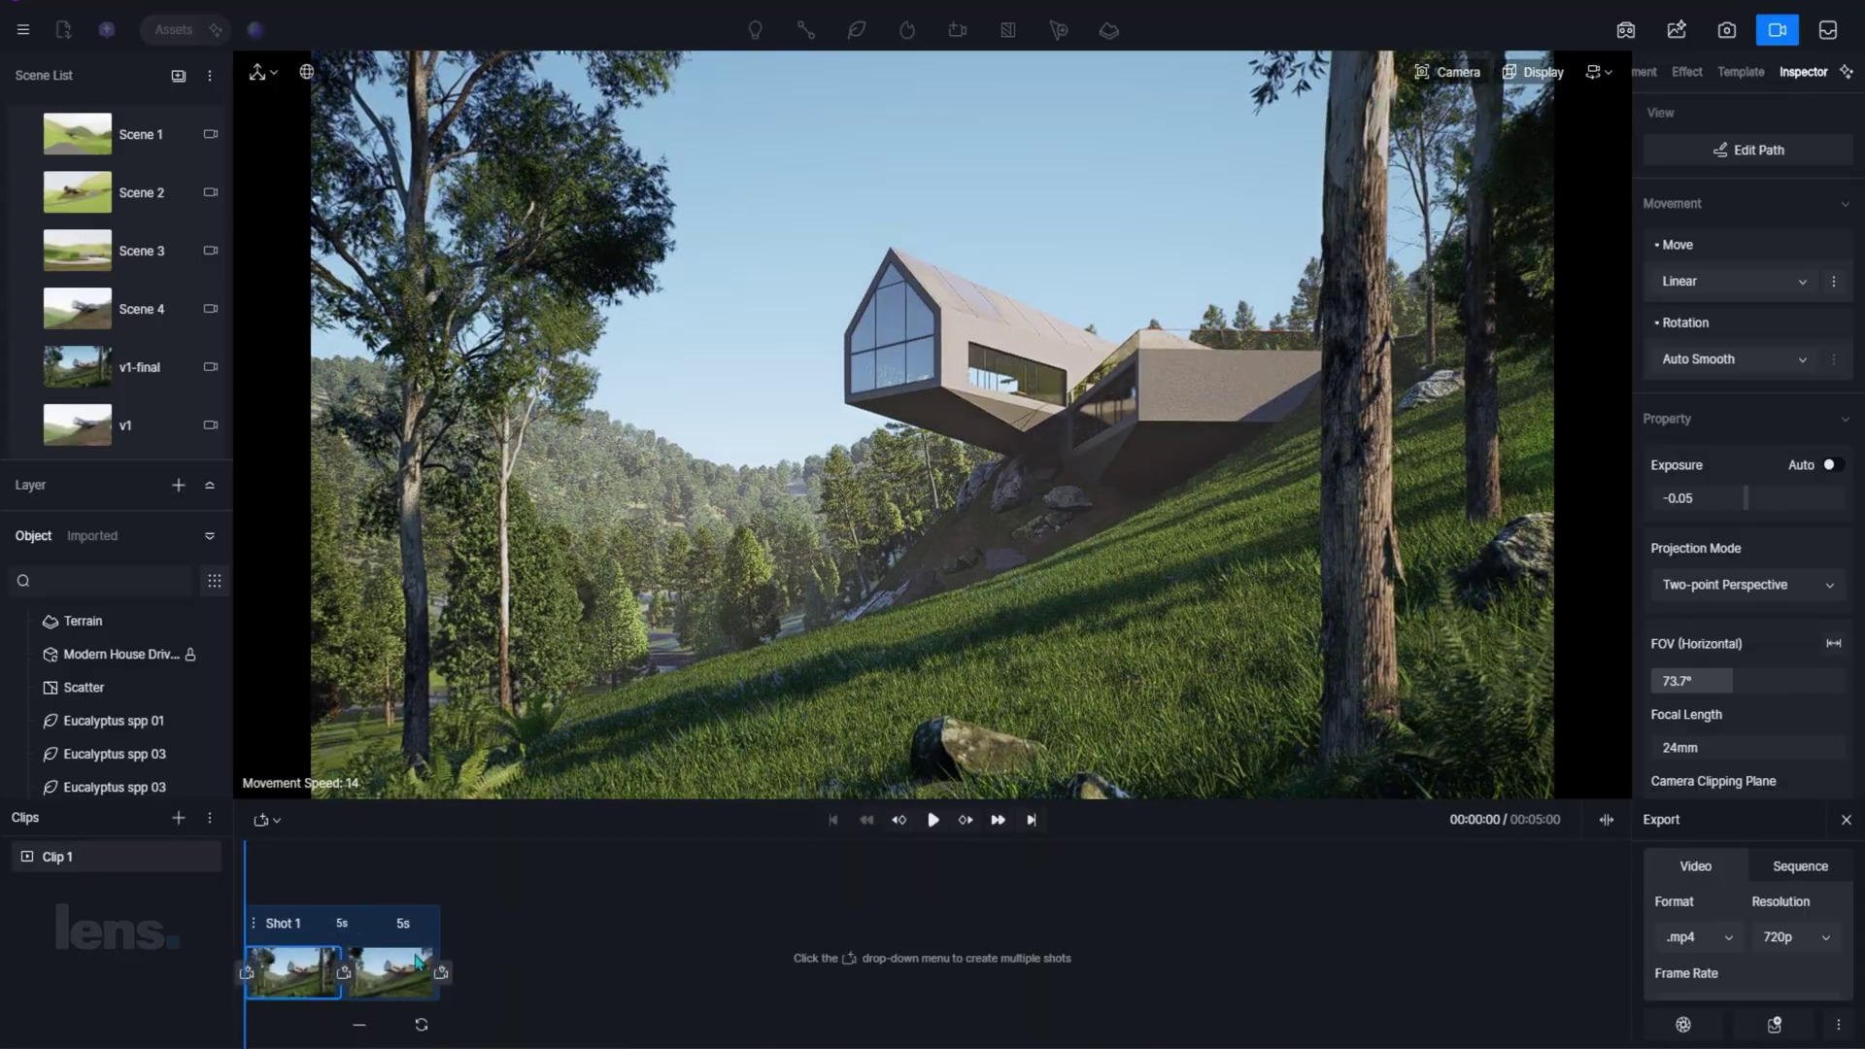
# Step: Play Clip 1 to check the camera movement, and switch its export to a 1080p PNG image sequence
pyautogui.click(932, 821)
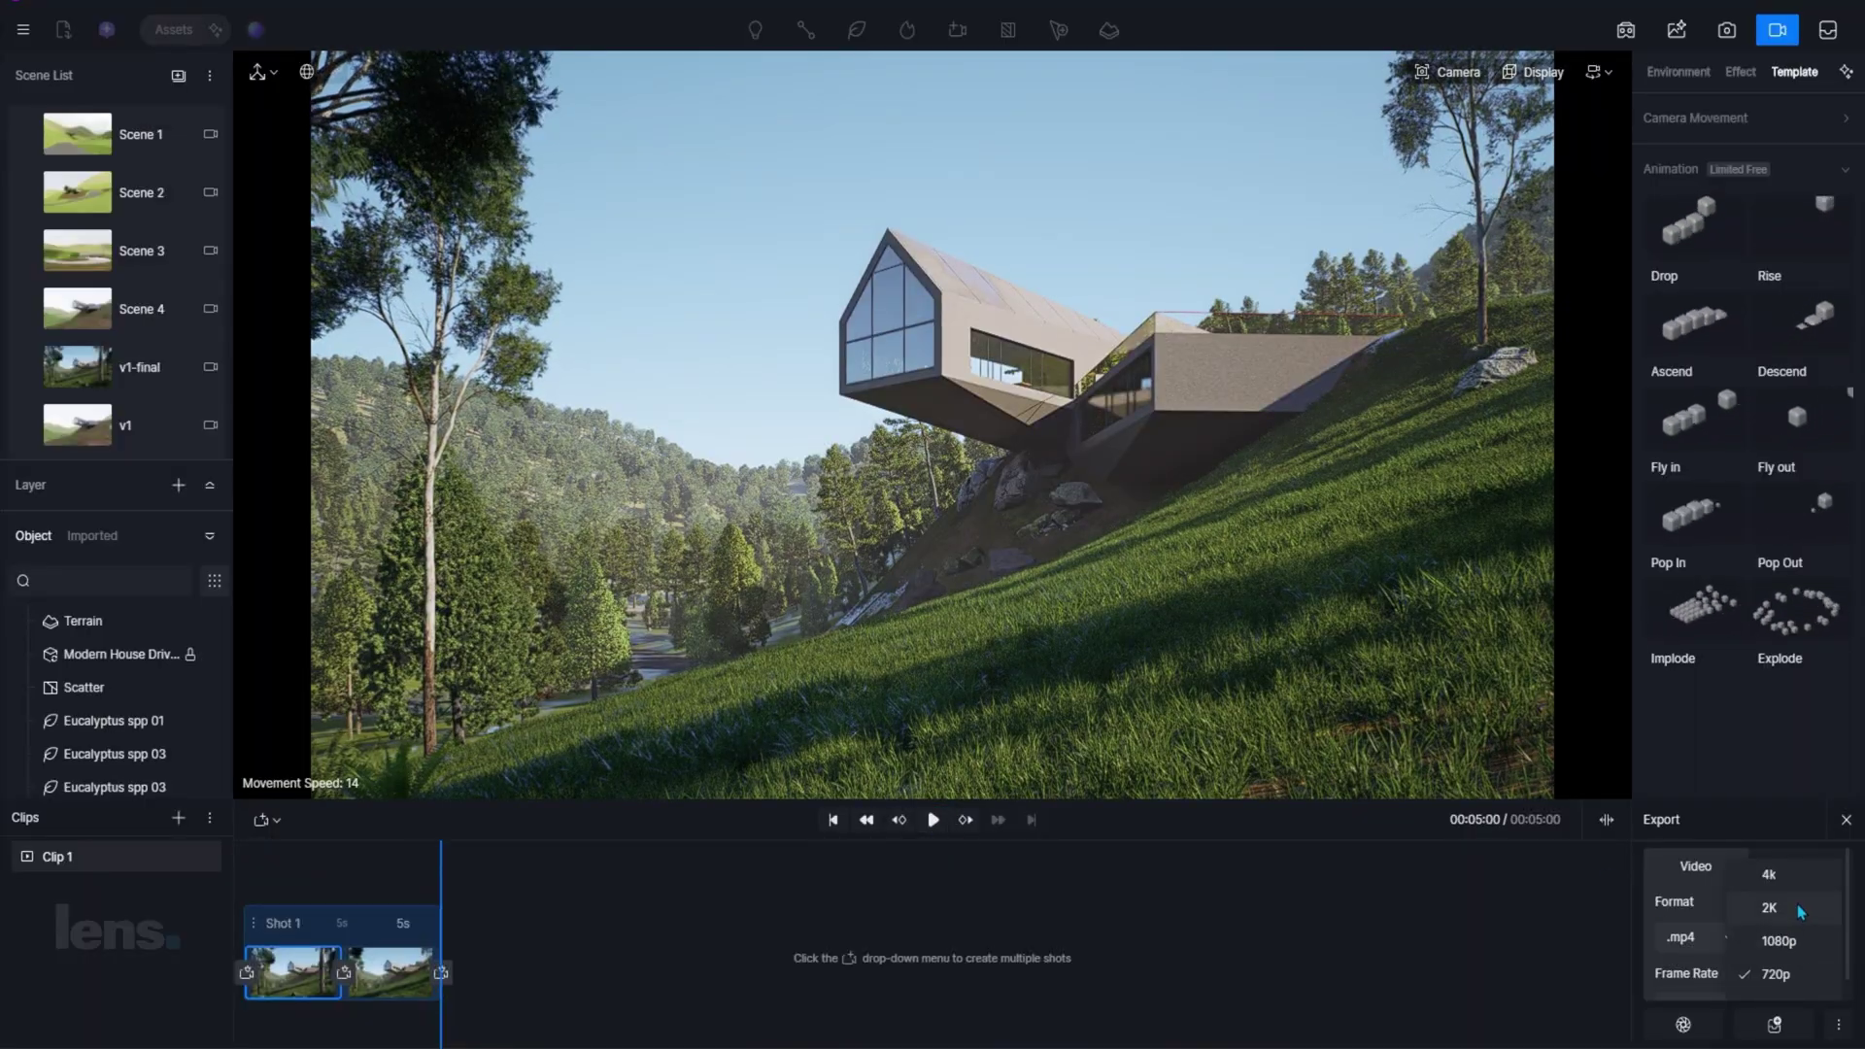
pyautogui.click(1775, 974)
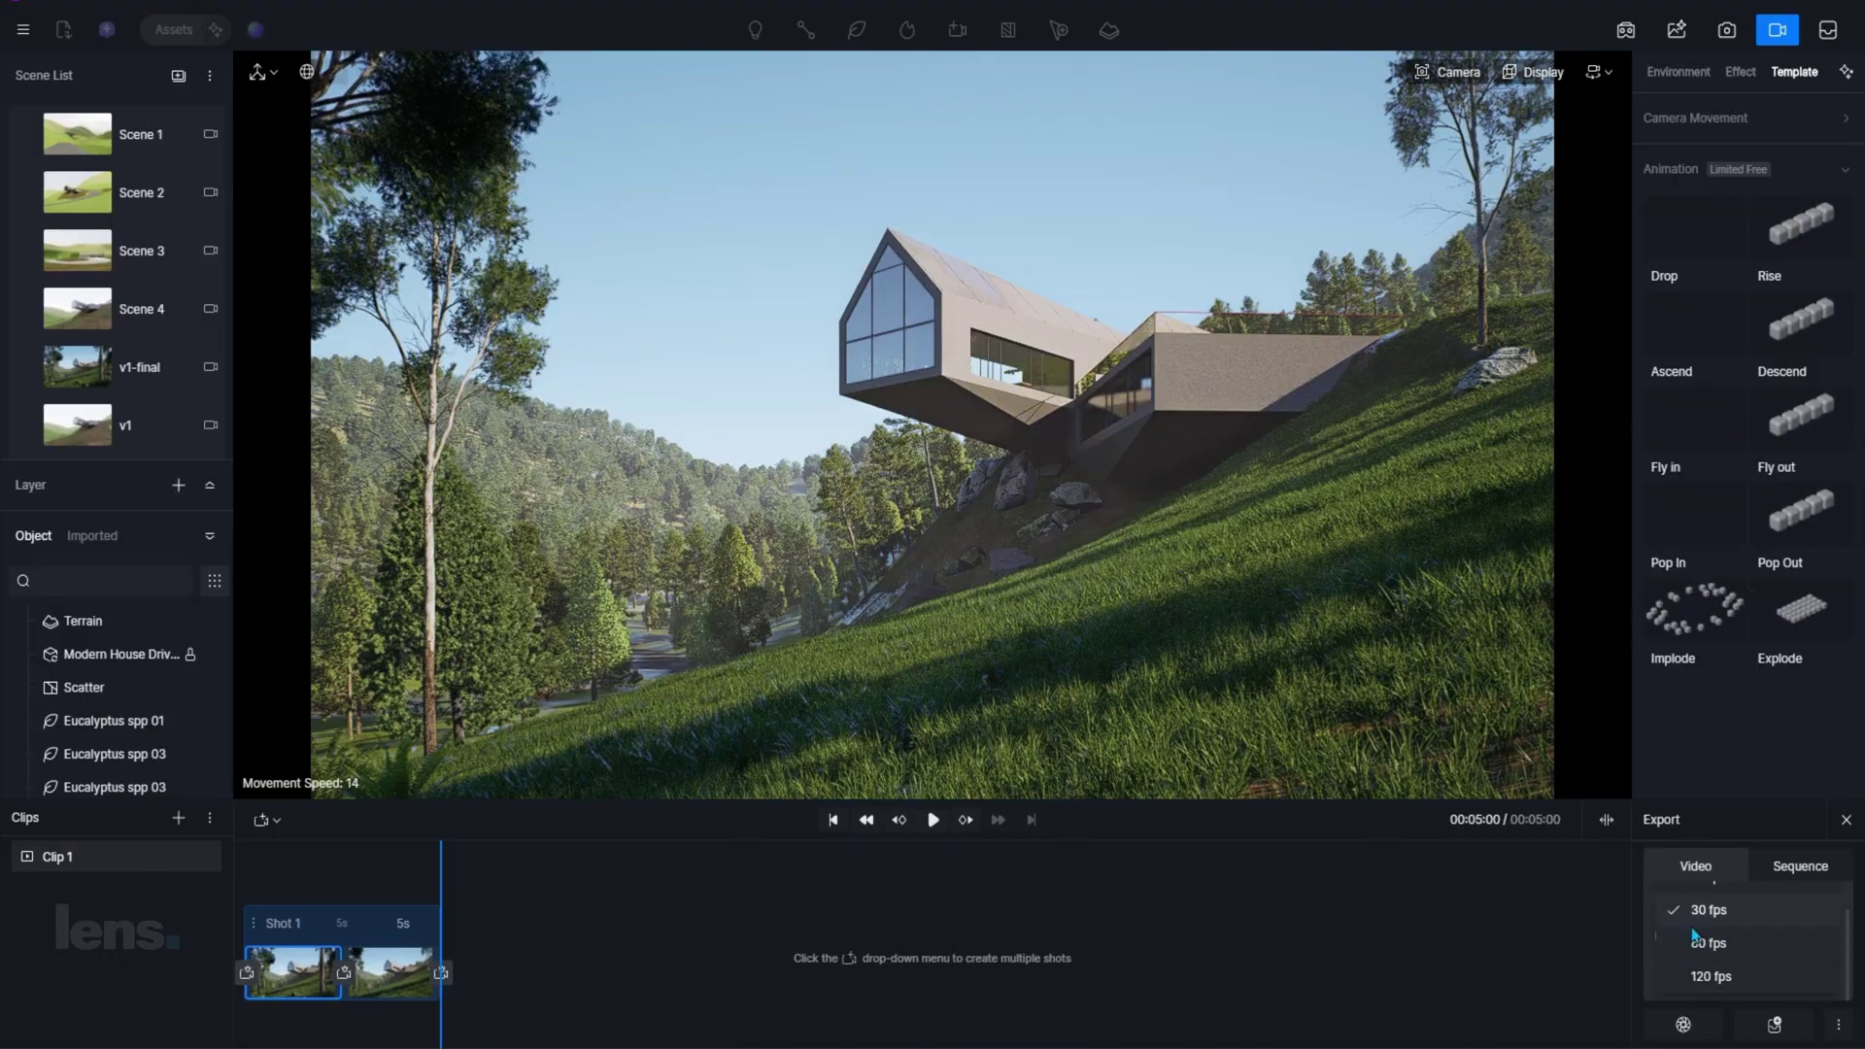
pyautogui.click(1804, 923)
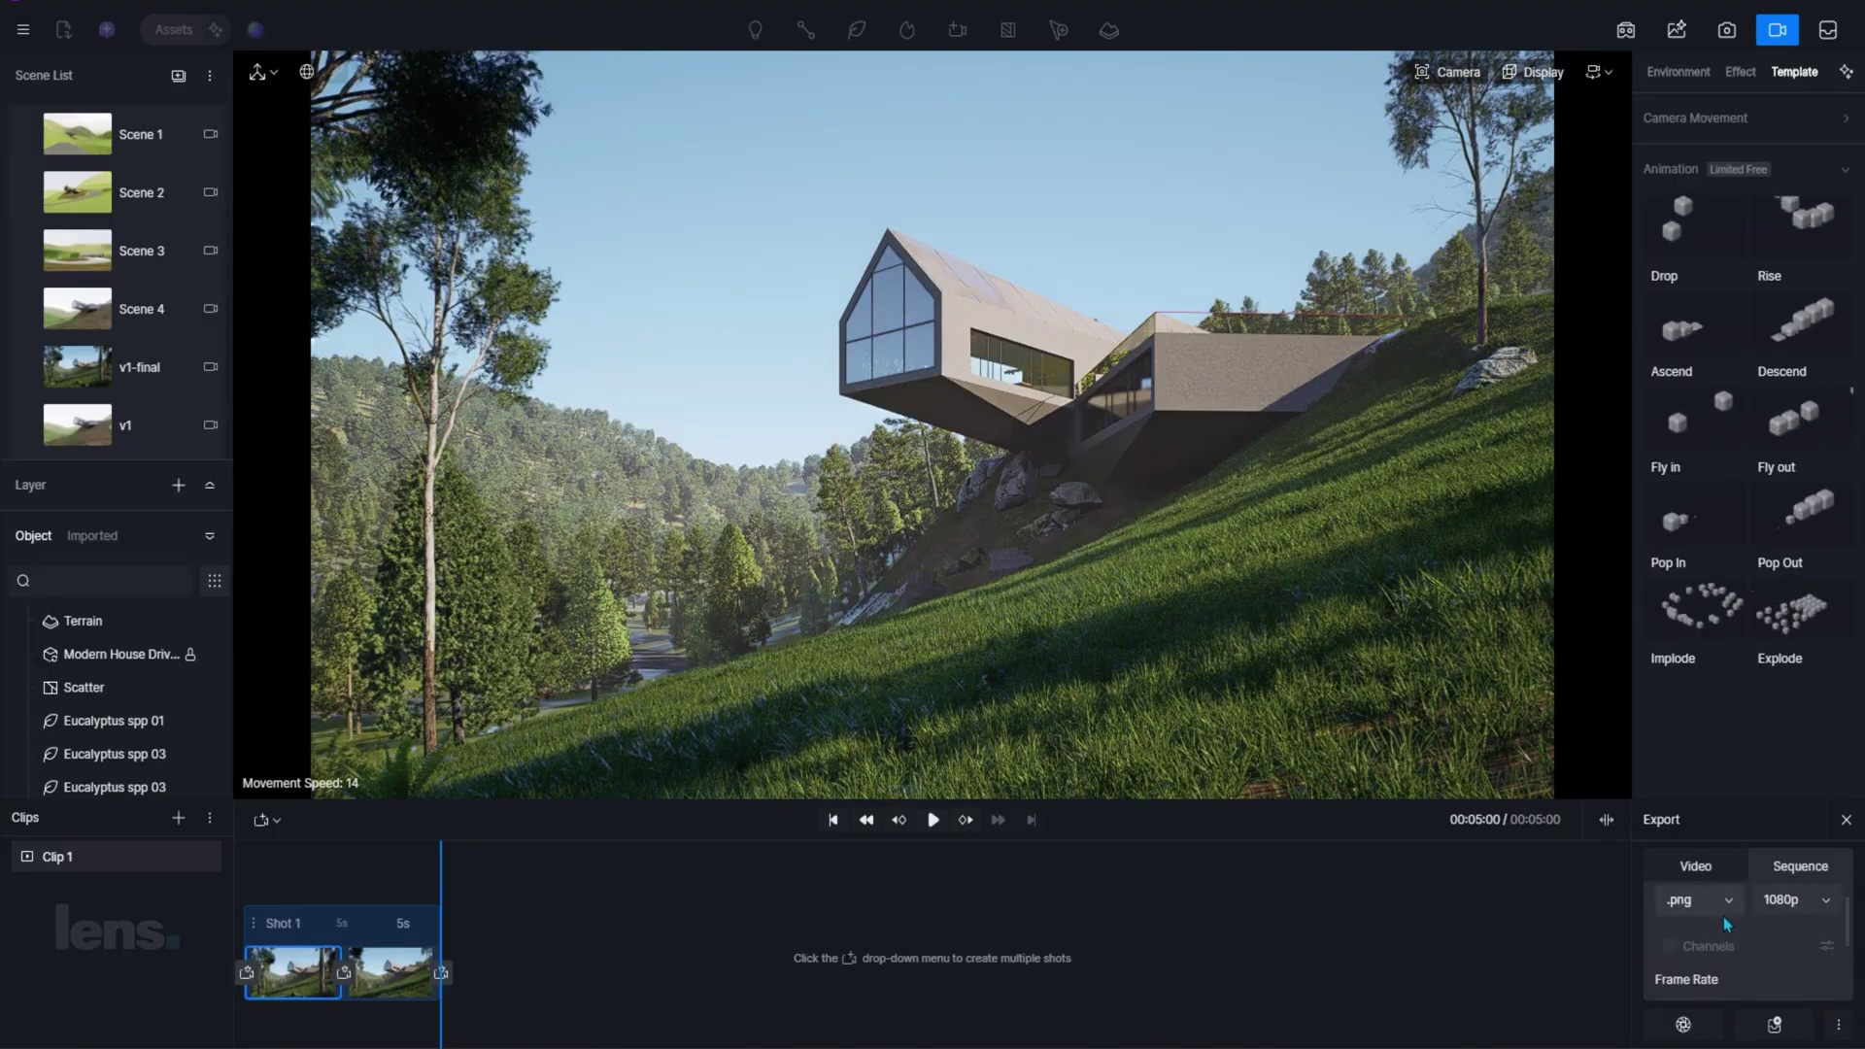
# Step: Set the PNG sequence's frame rate to 60 fps and start exporting Clip 1
pyautogui.scroll(-1, 1738, 947)
pyautogui.click(1737, 957)
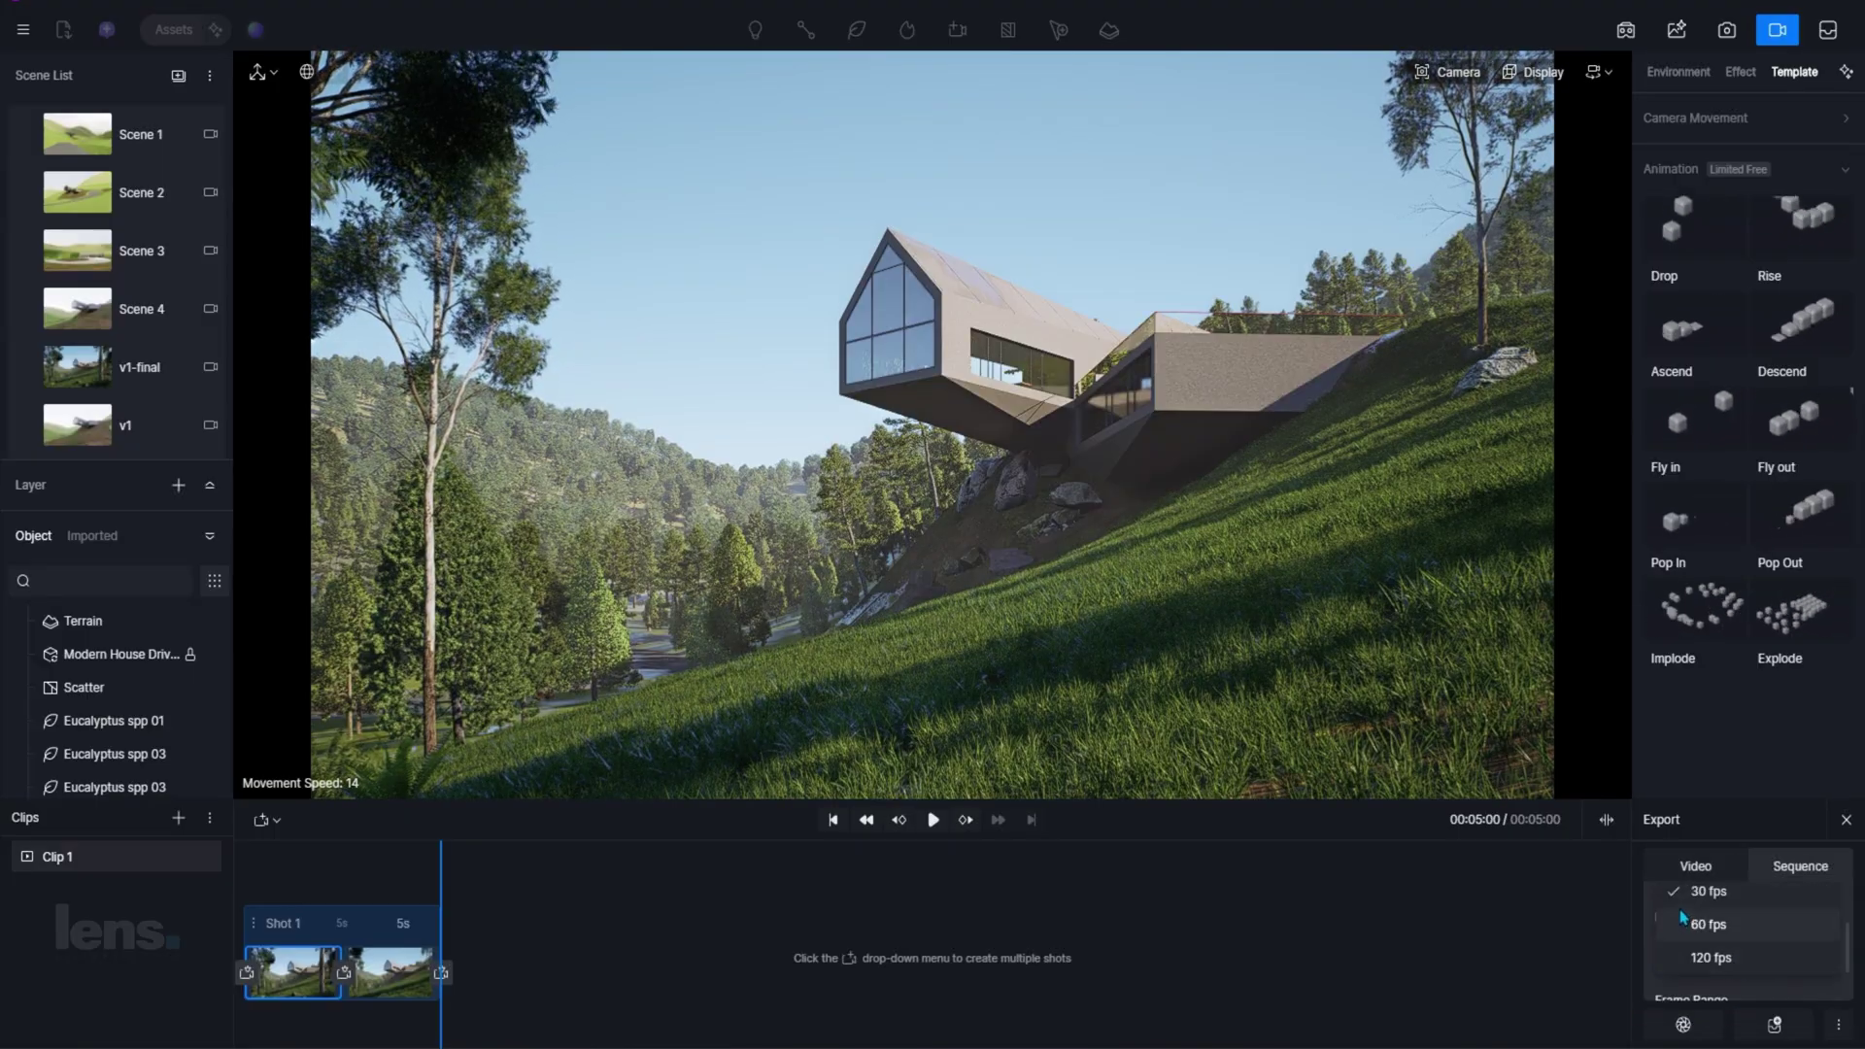
pyautogui.click(1536, 979)
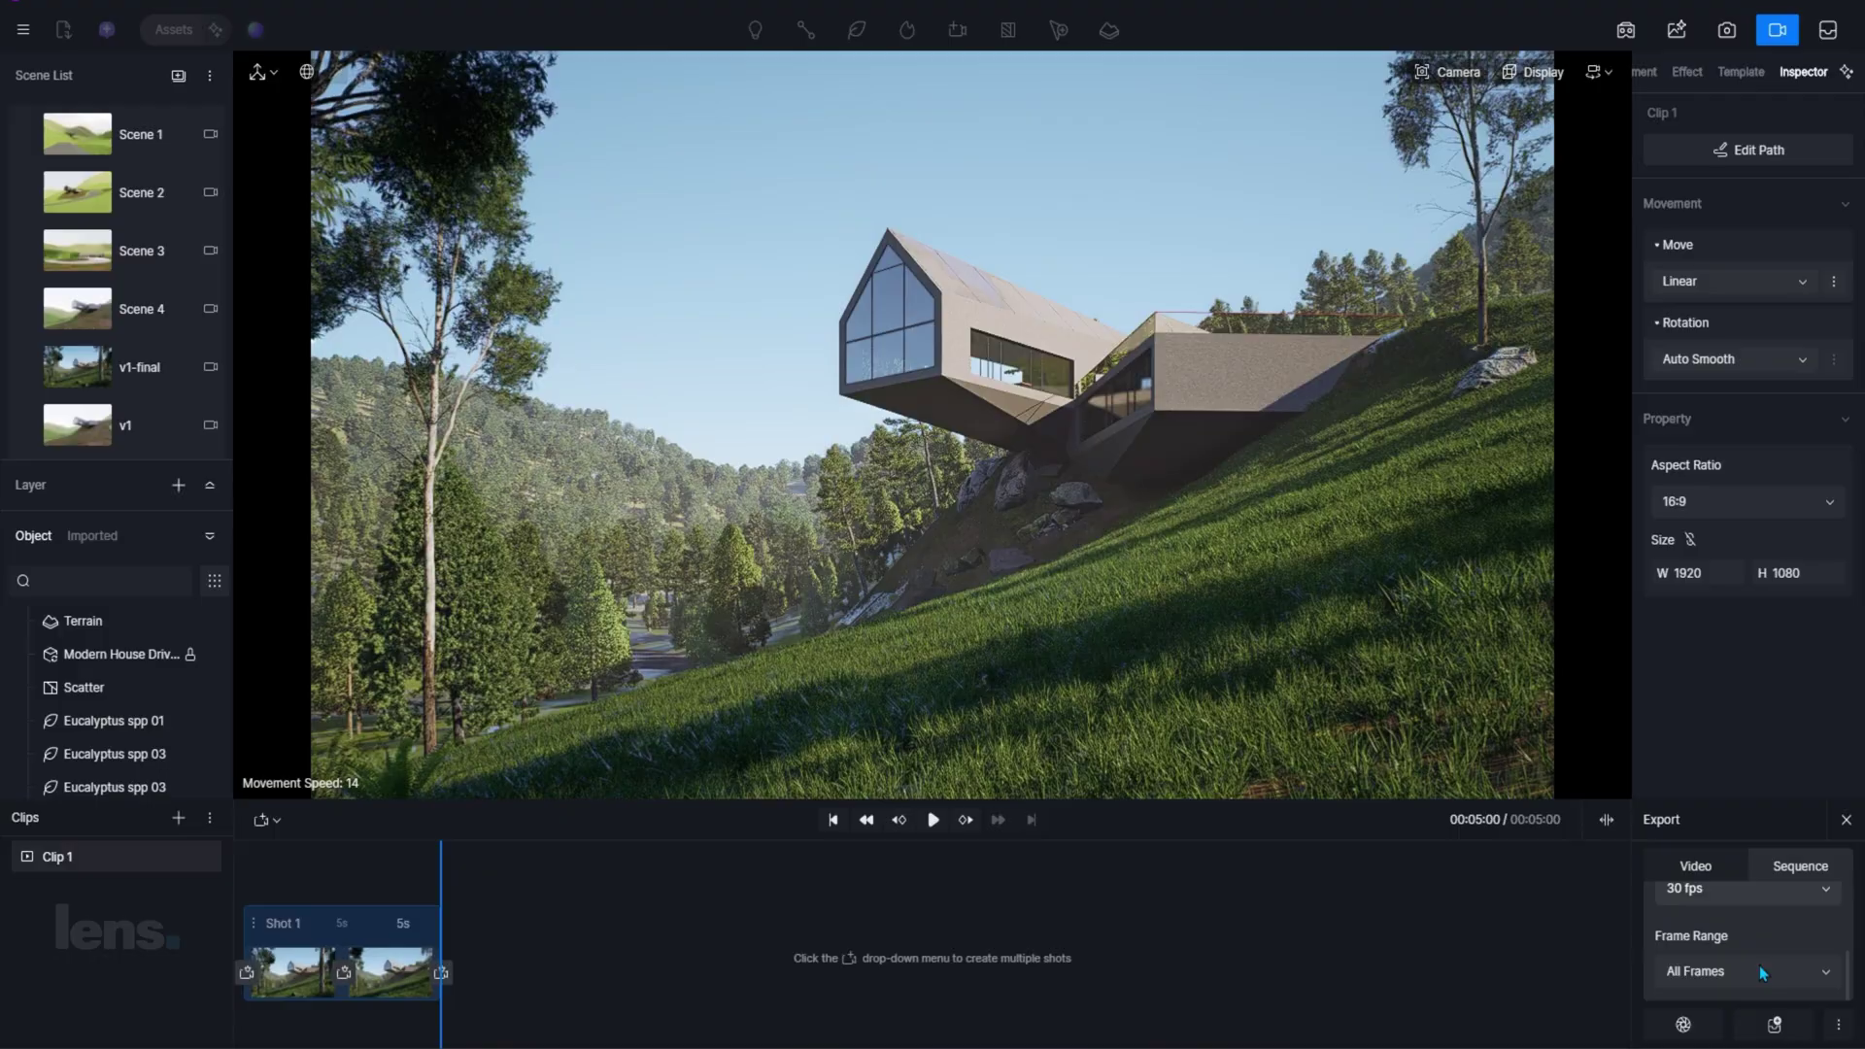
pyautogui.click(1770, 902)
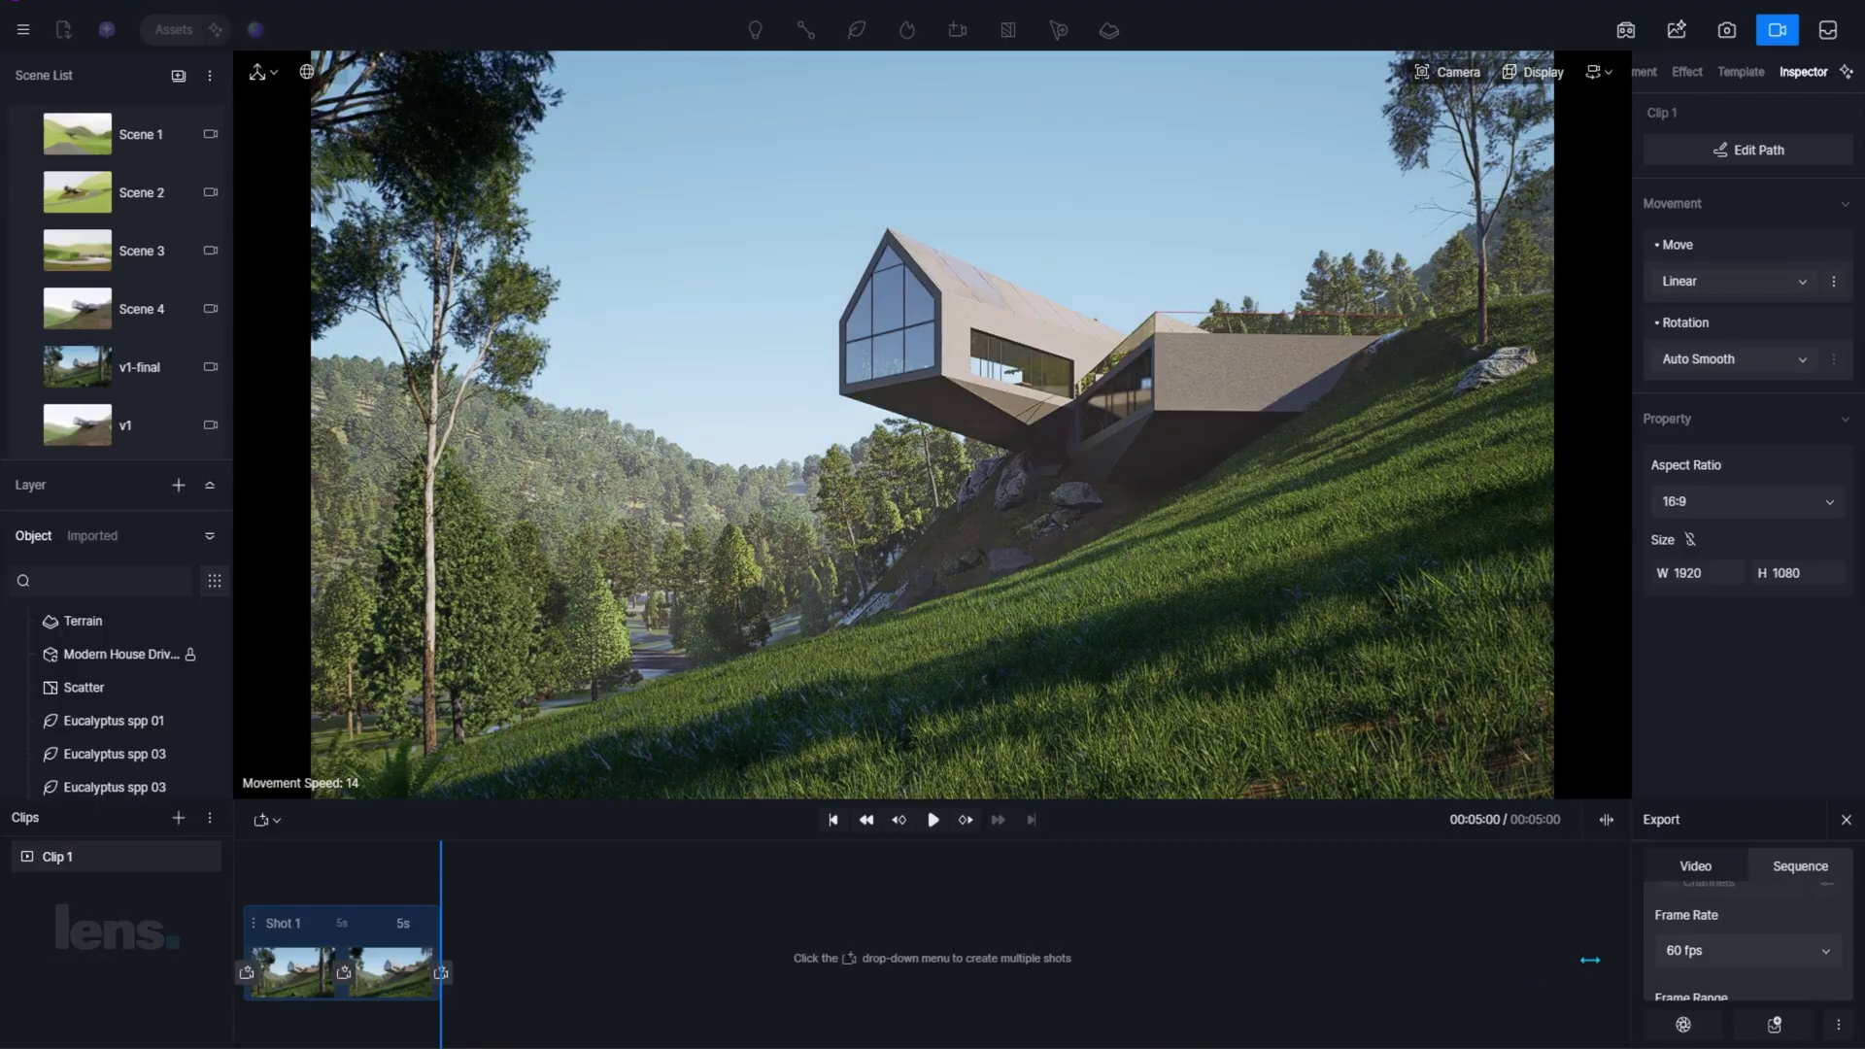
pyautogui.scroll(-1, 1806, 944)
pyautogui.scroll(-2, 1698, 978)
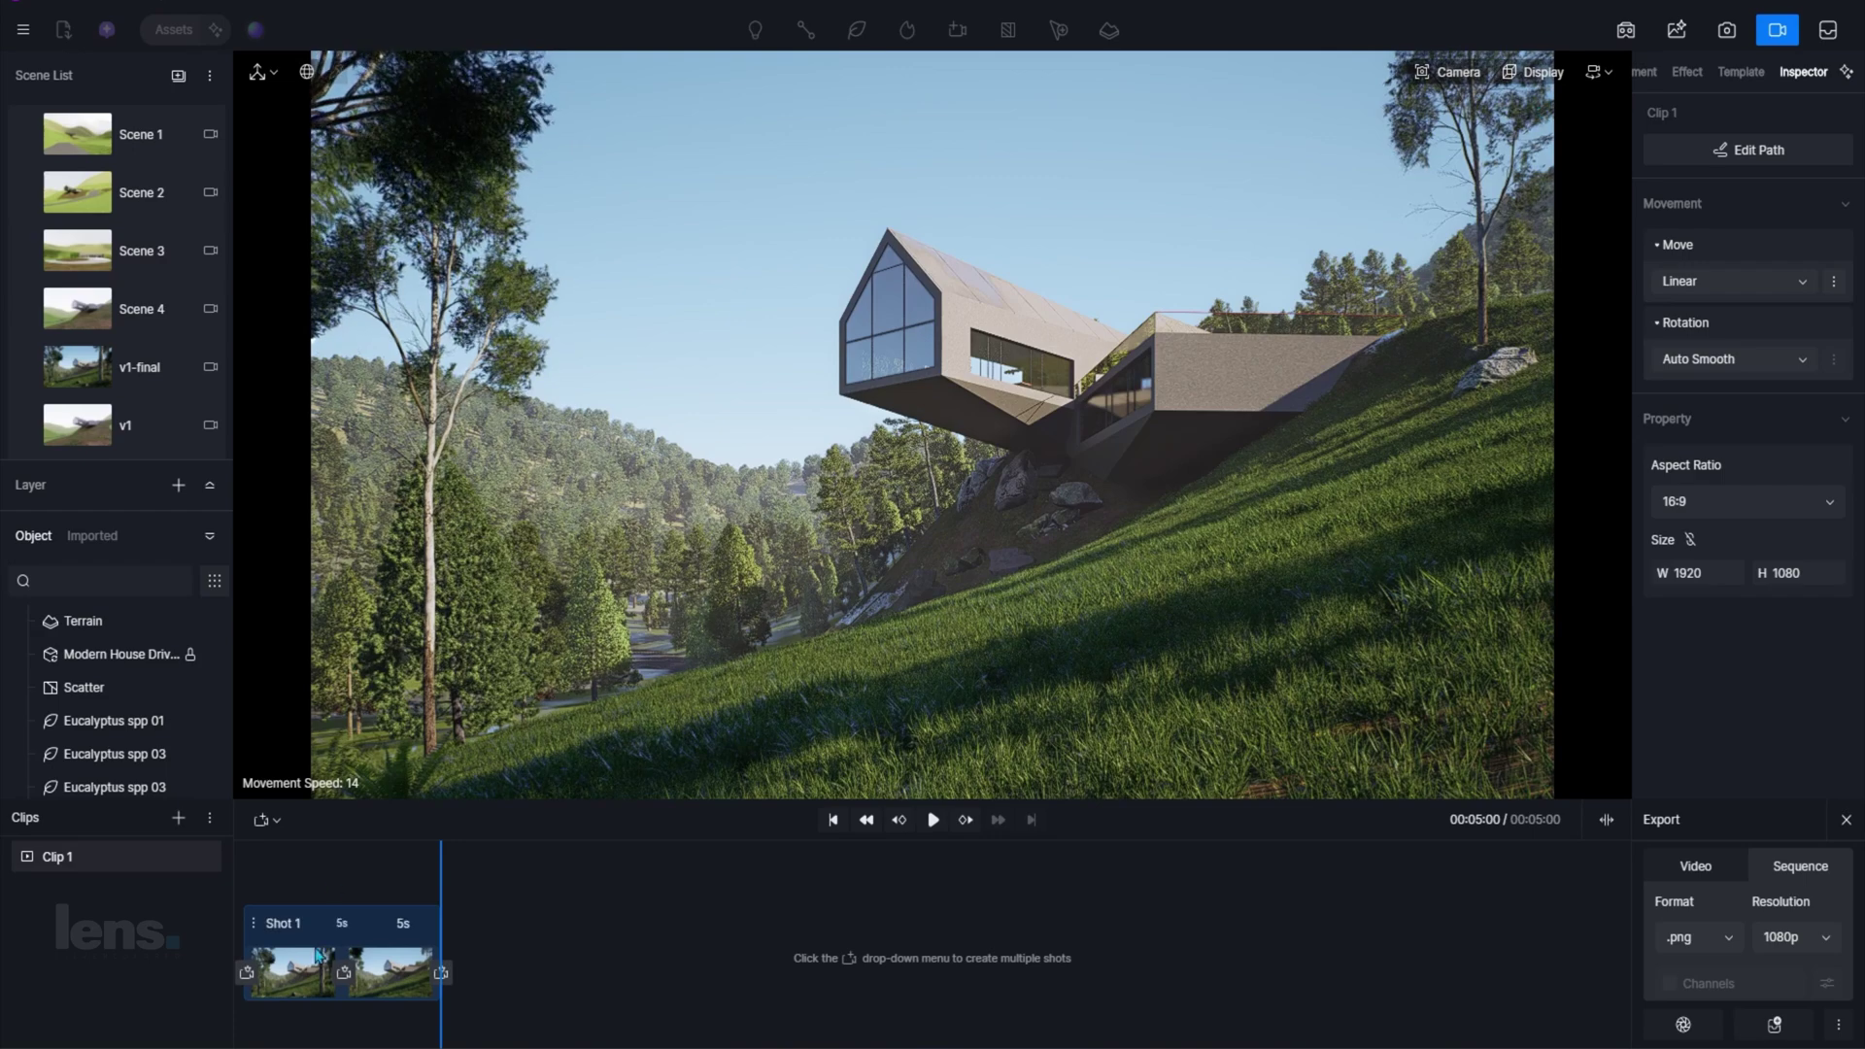
pyautogui.click(299, 971)
pyautogui.click(1691, 1027)
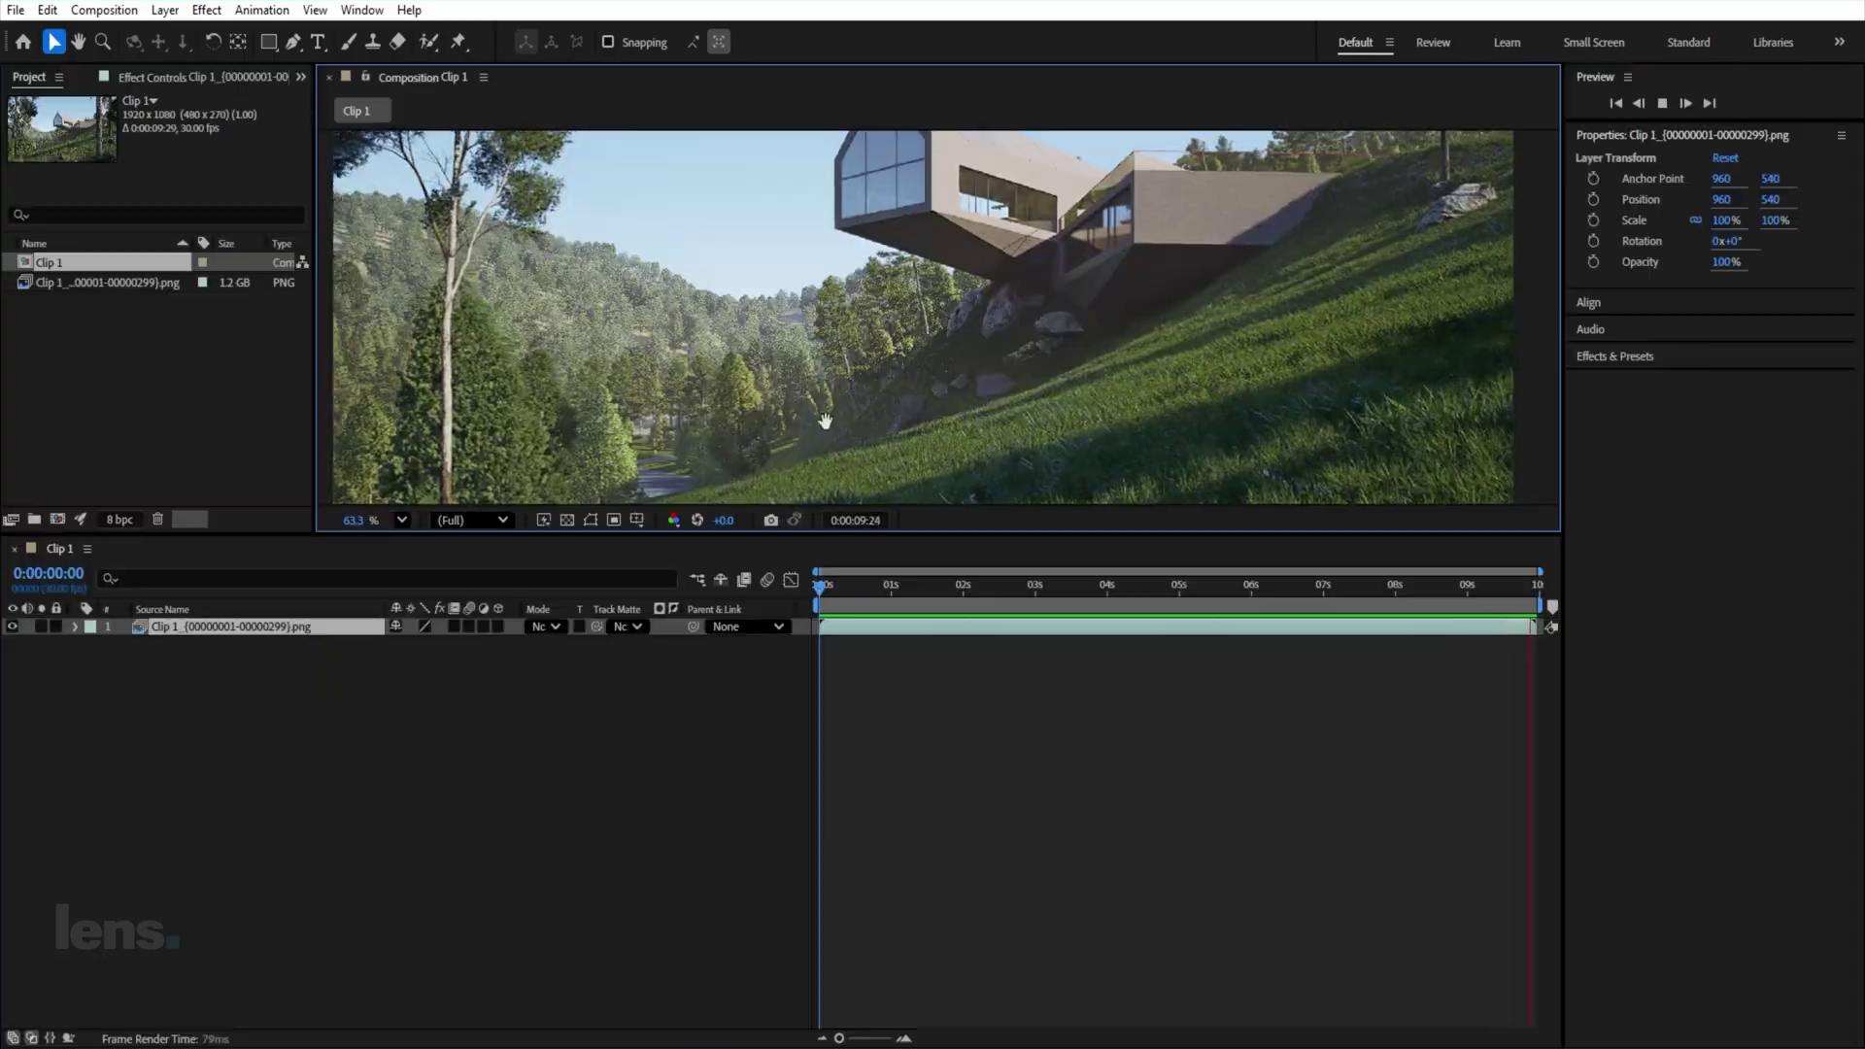
# Step: In After Effects, send the Clip 1 composition to the Adobe Media Encoder queue
pyautogui.click(15, 10)
pyautogui.moveTo(175, 350)
pyautogui.click(377, 351)
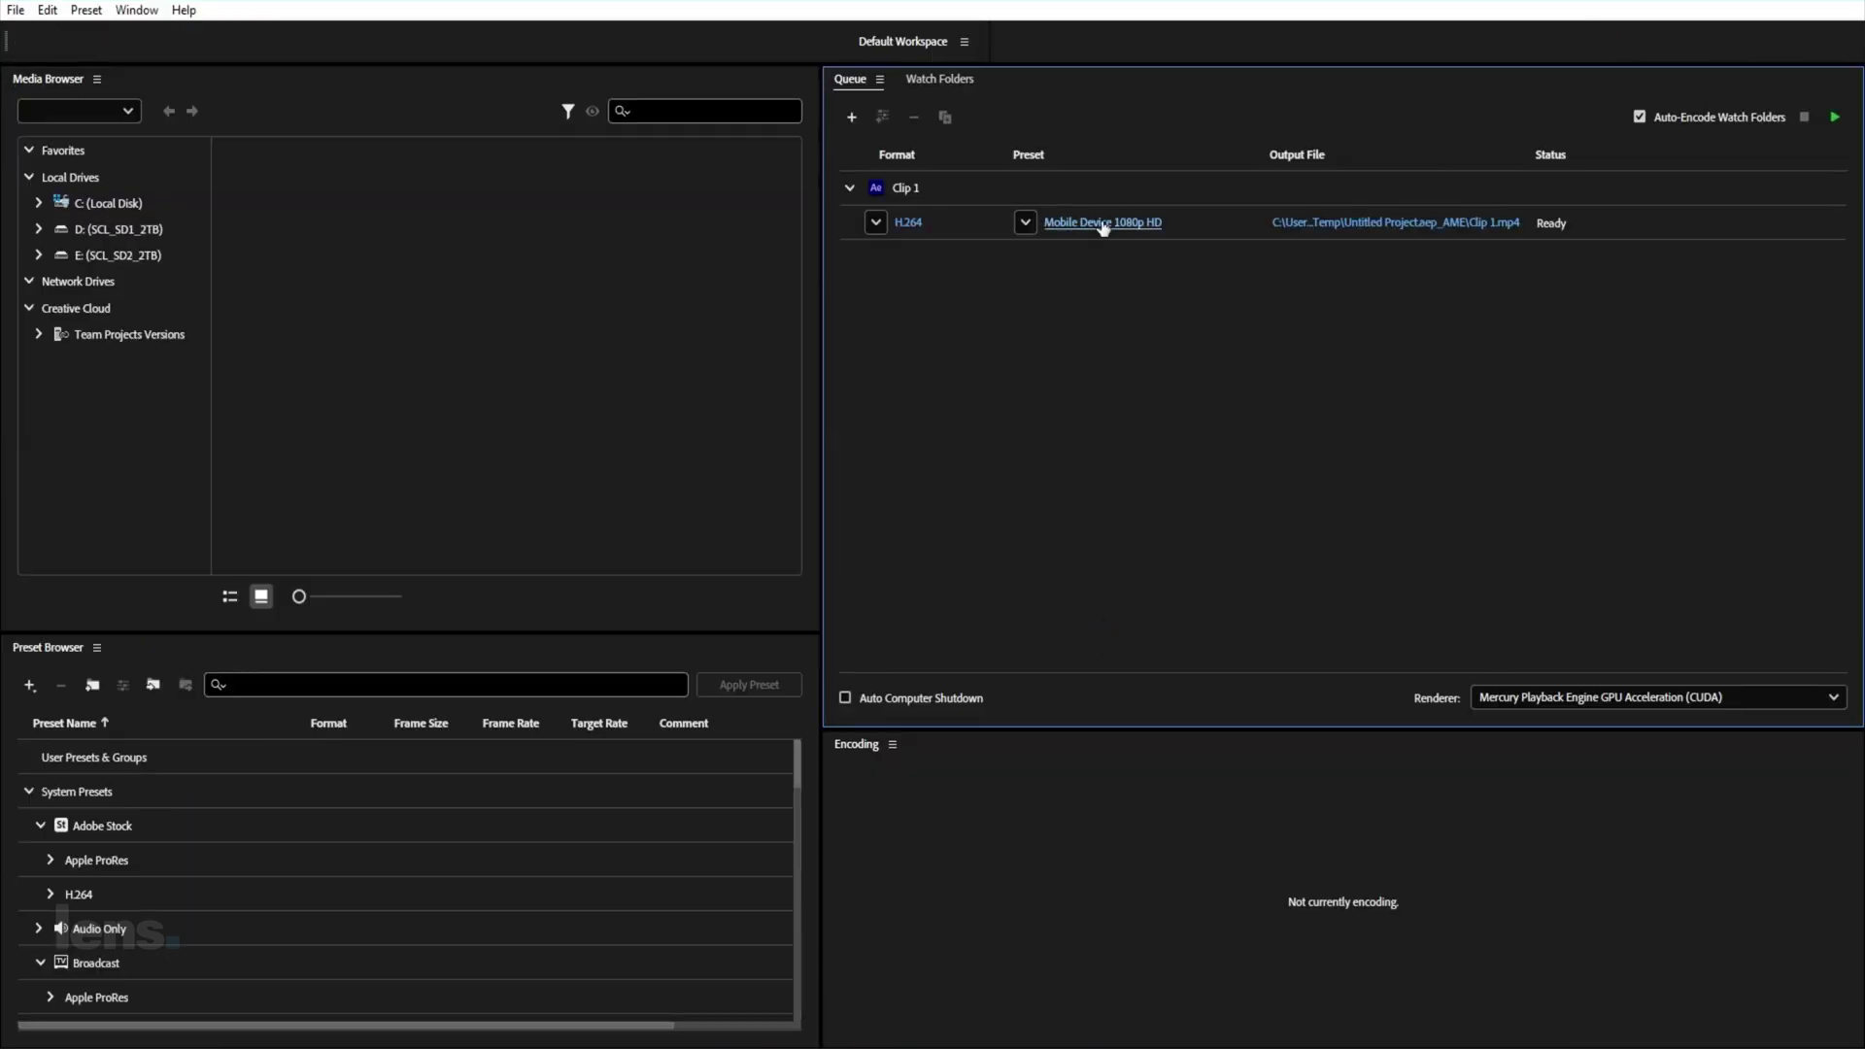
# Step: Configure Clip 1's H.264 export at 3840x2160 without audio, with maximum render depth and quality, and start encoding the queue
pyautogui.click(1068, 221)
pyautogui.click(1200, 165)
pyautogui.click(1192, 494)
pyautogui.click(1260, 195)
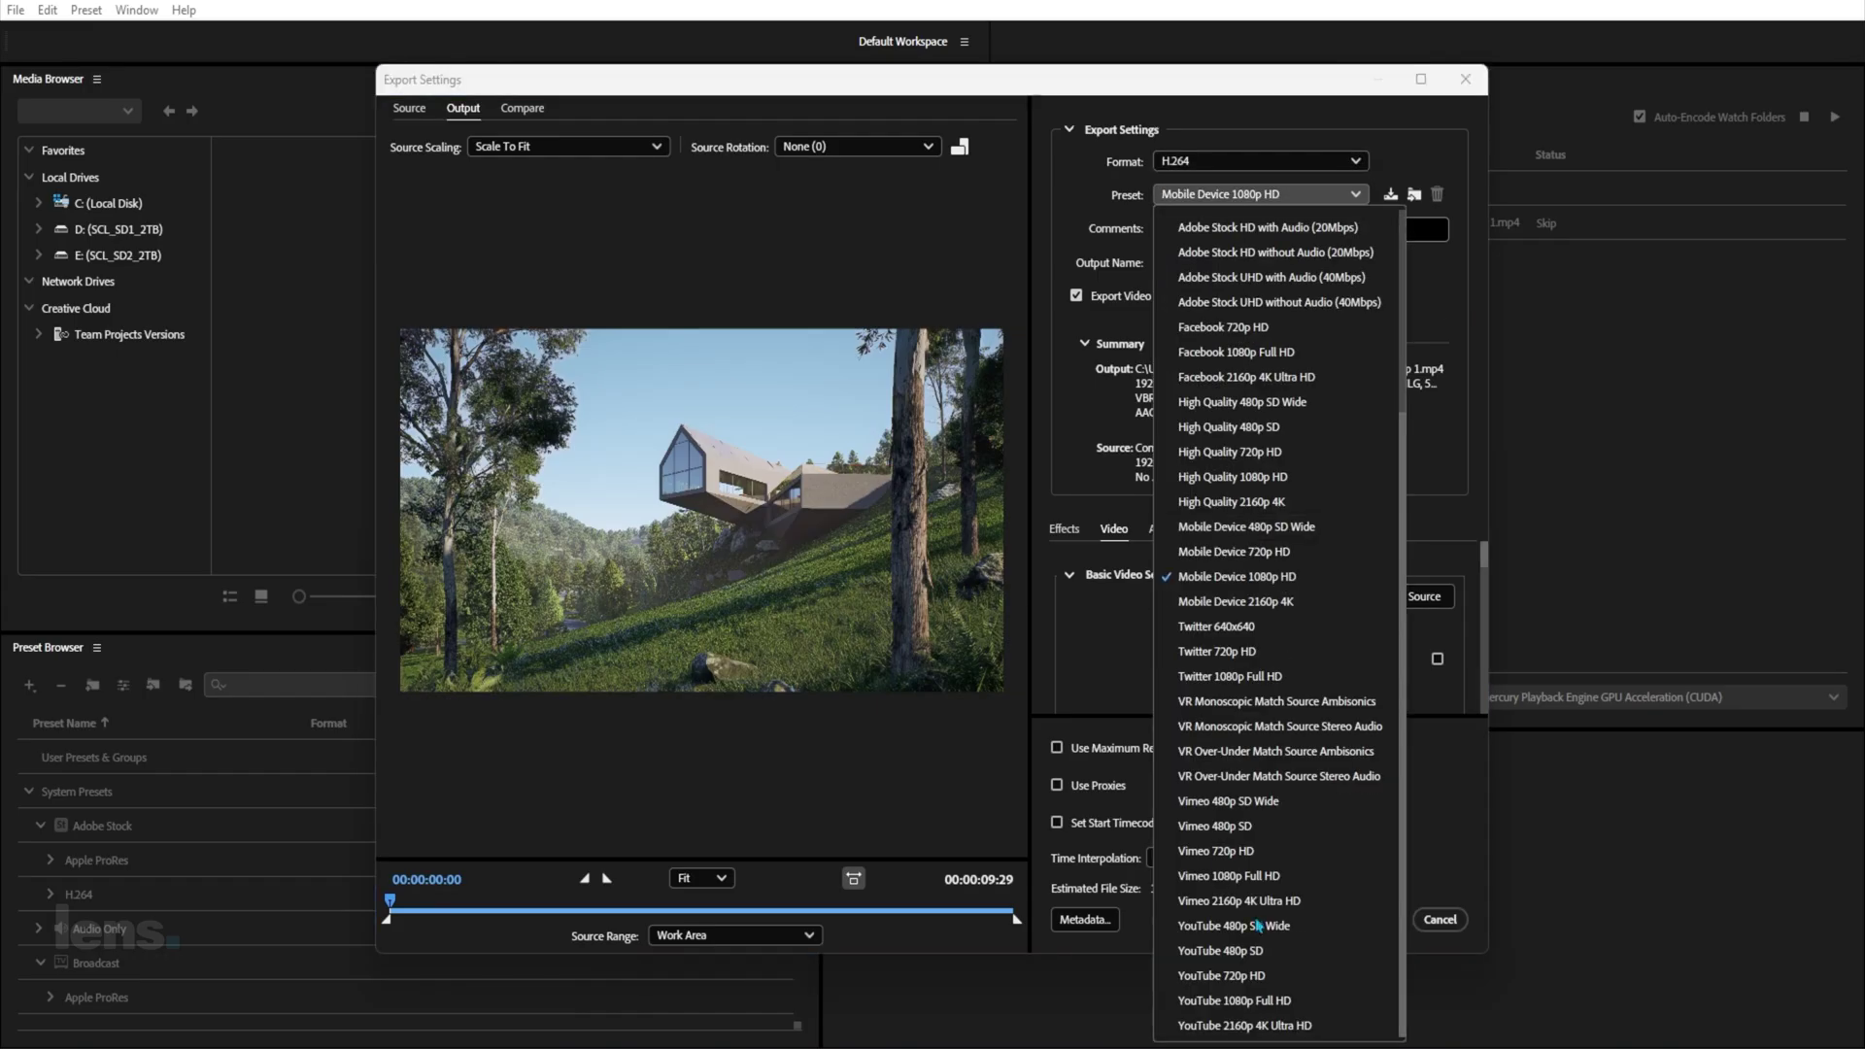
pyautogui.click(1209, 948)
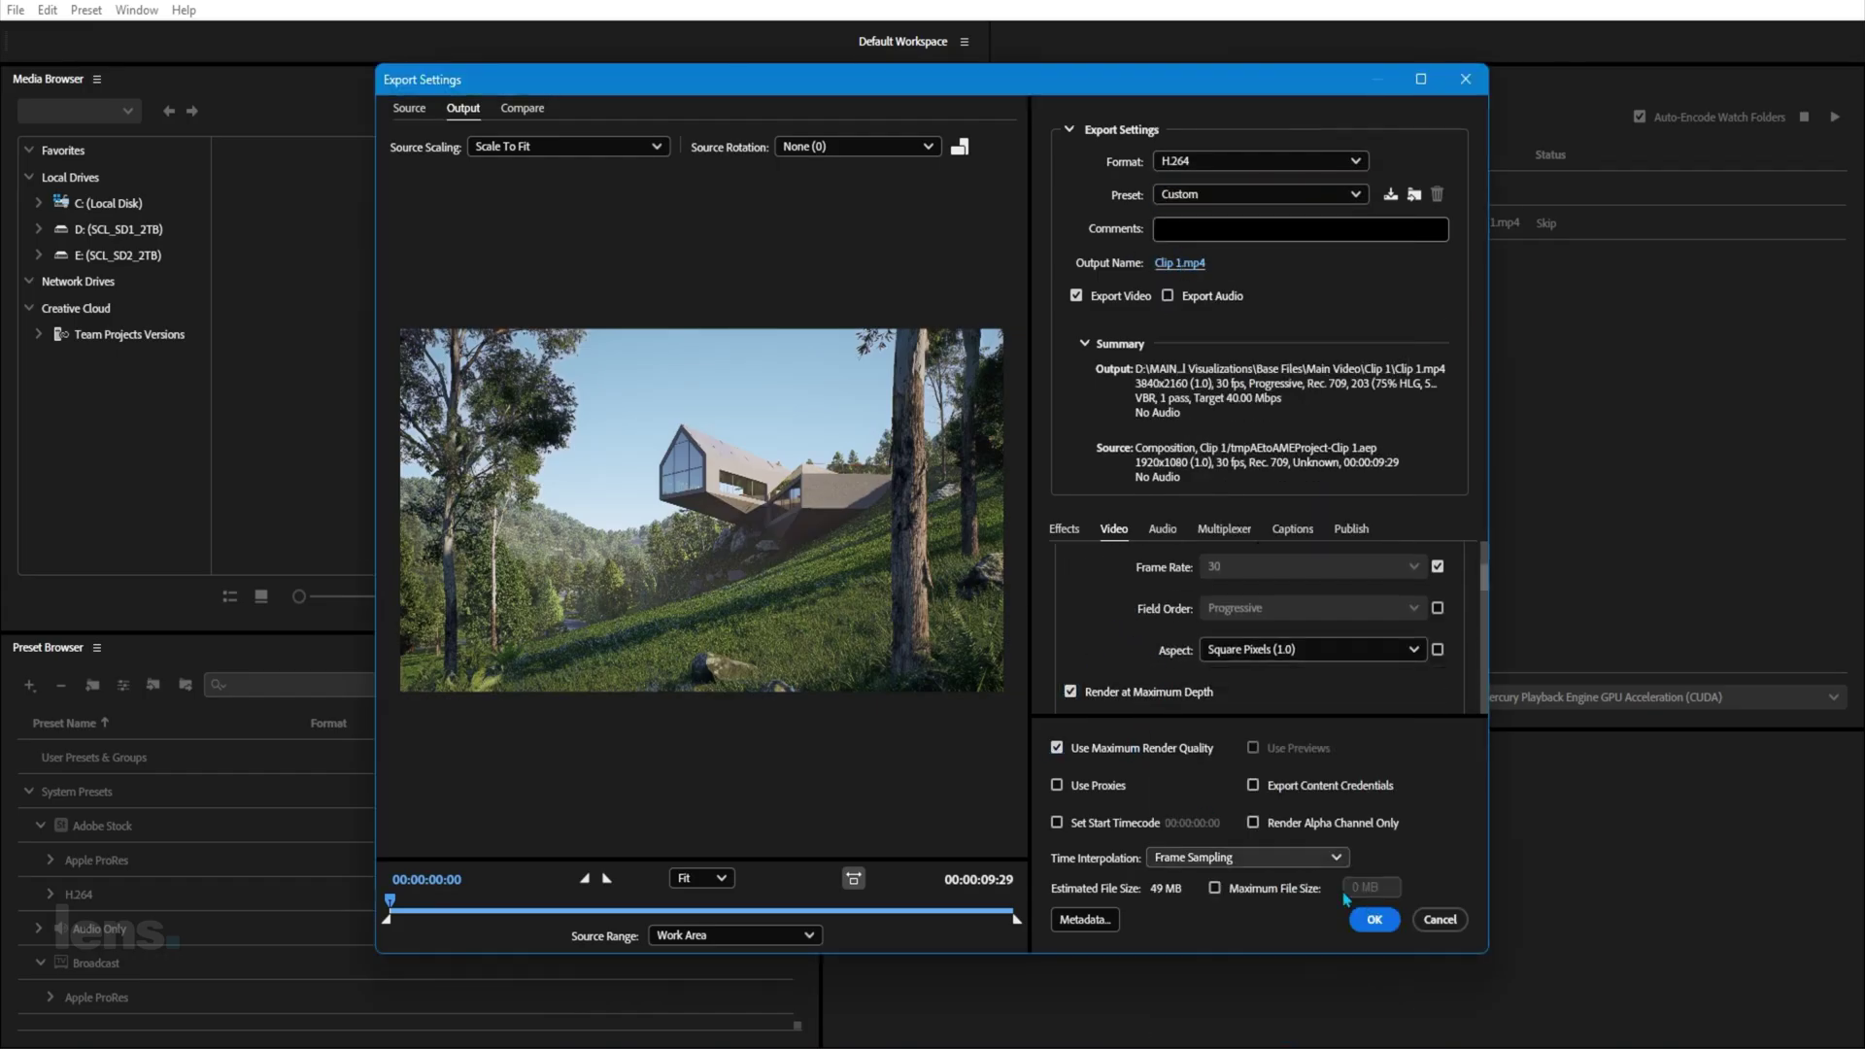
pyautogui.click(1373, 919)
pyautogui.click(1836, 118)
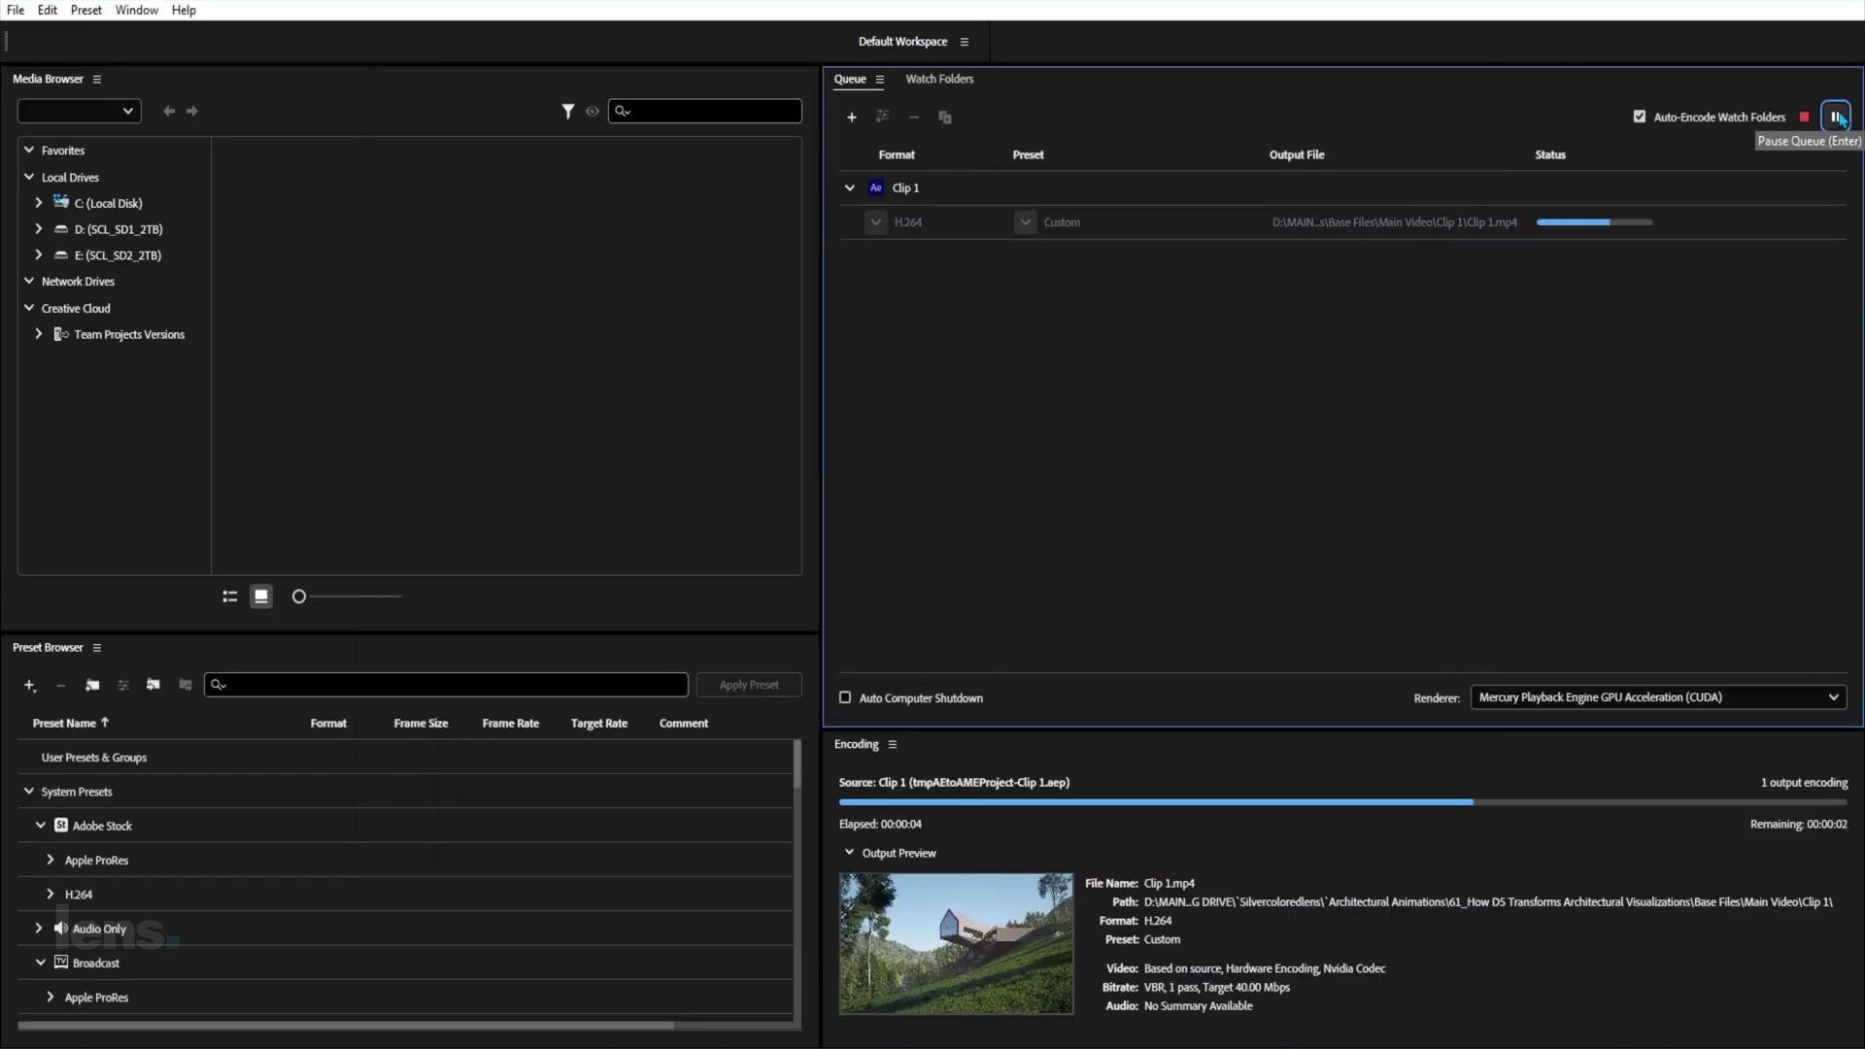